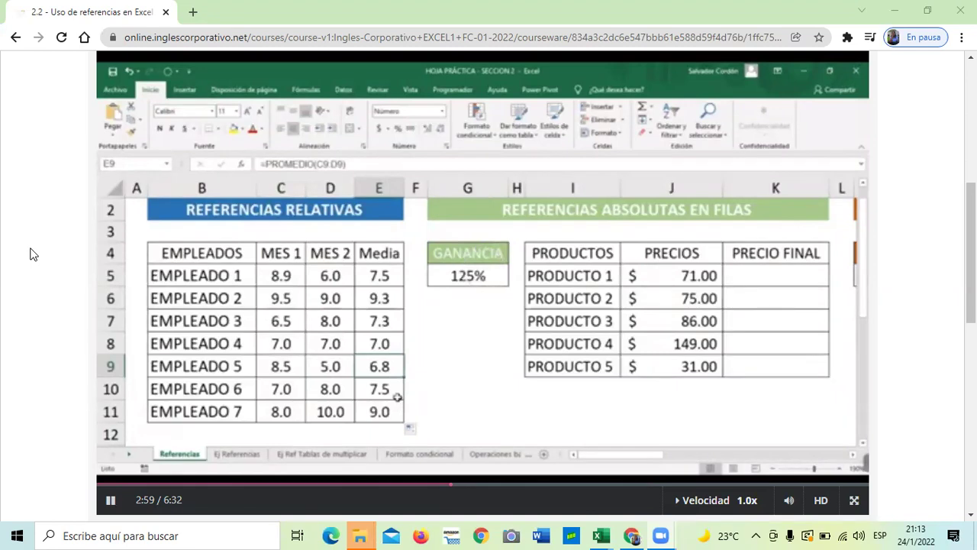
{"action": "mouse_move", "coordinate": [241, 432]}
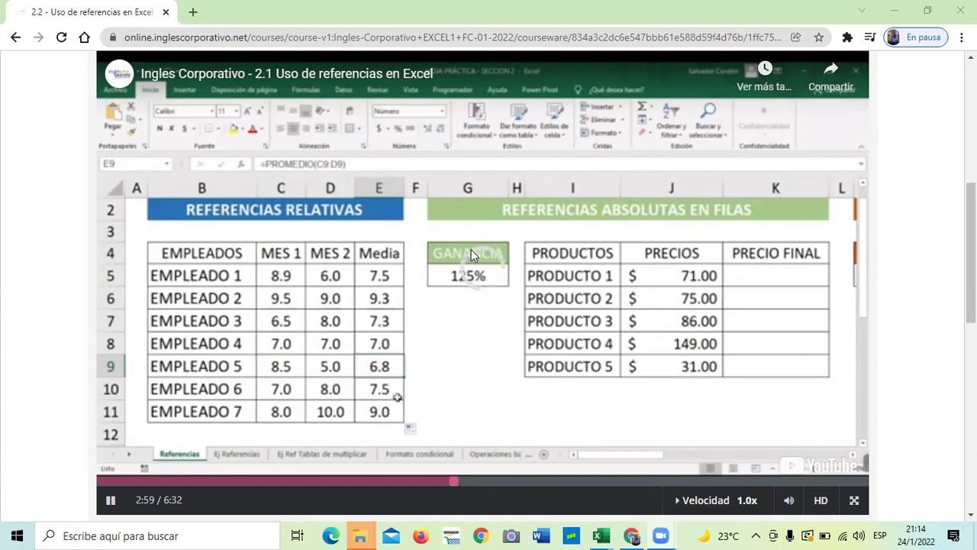
{"action": "scroll", "coordinate": [447, 299], "scroll_direction": "up", "scroll_amount": 3}
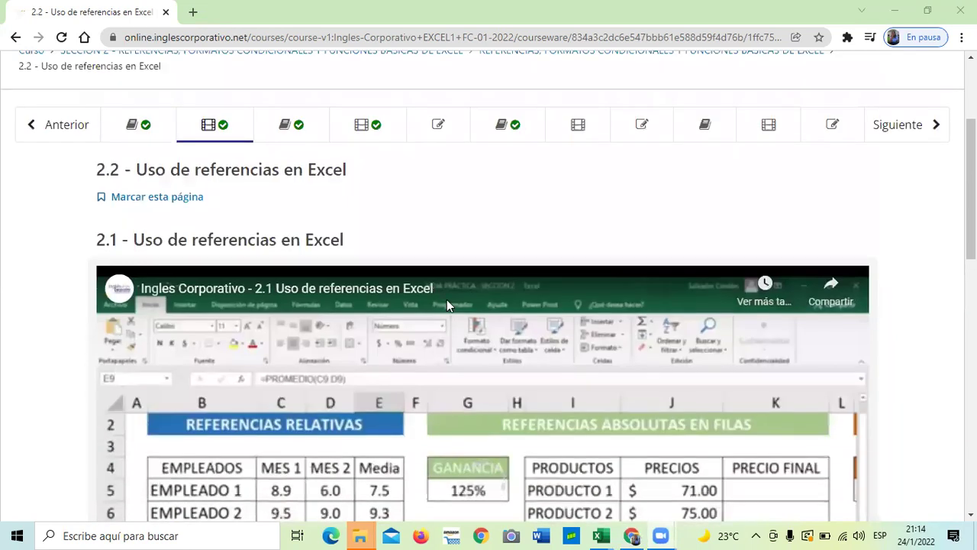
{"action": "scroll", "coordinate": [446, 299], "scroll_direction": "down", "scroll_amount": 3}
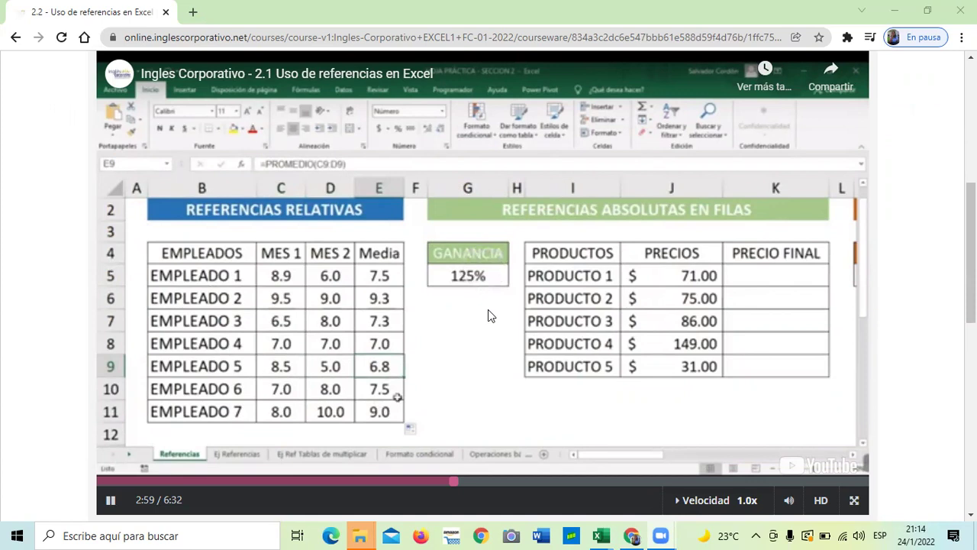
{"action": "scroll", "coordinate": [488, 309], "scroll_direction": "up", "scroll_amount": 1}
{"action": "scroll", "coordinate": [488, 309], "scroll_direction": "down", "scroll_amount": 1}
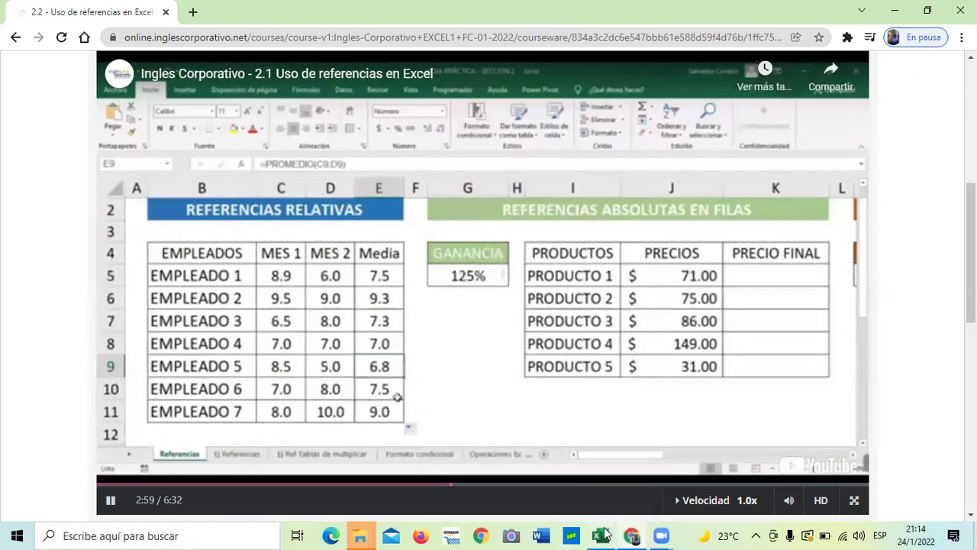
Switch to the Excel workbook HOJA PRÁCTICA - SECCION 2 and show its Referencias sheet.
{"action": "mouse_move", "coordinate": [602, 535]}
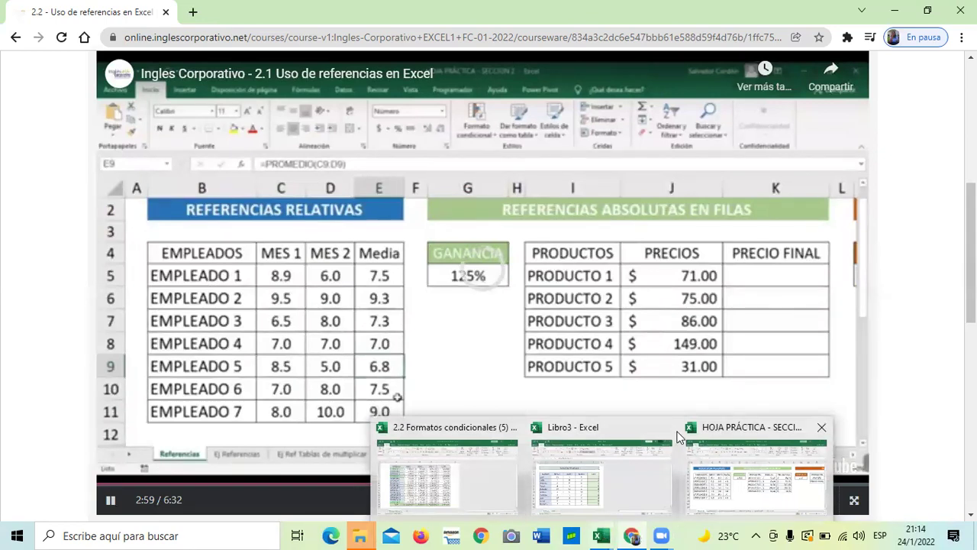
{"action": "left_click", "coordinate": [683, 493]}
{"action": "left_click", "coordinate": [442, 378]}
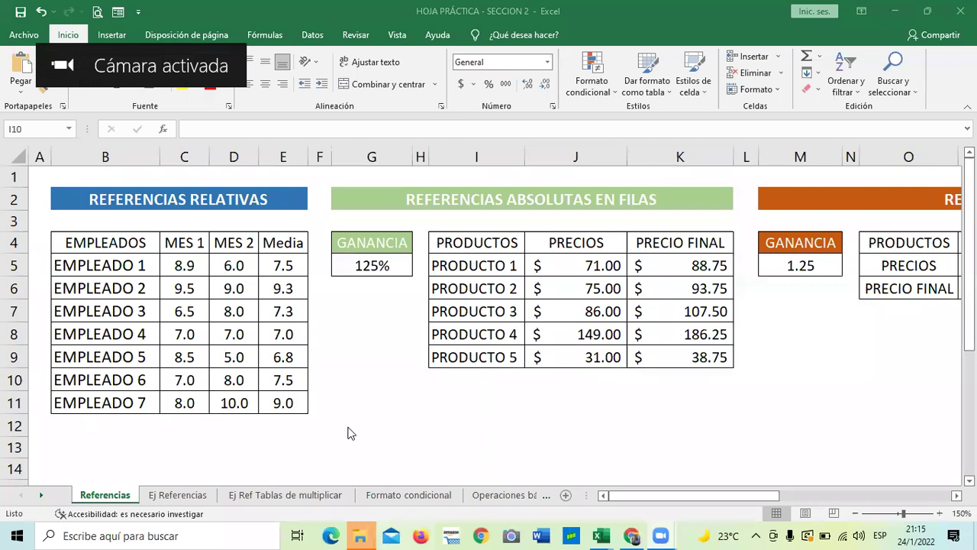
{"action": "left_click", "coordinate": [176, 493]}
{"action": "left_click", "coordinate": [105, 495]}
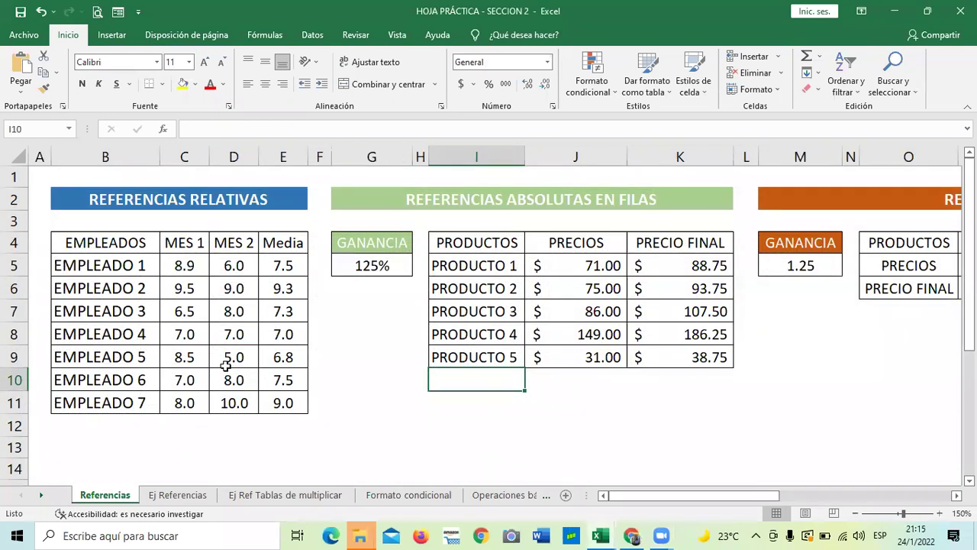
Clear the Media results in E5:E11 and the PRECIO FINAL results in K5:K9.
{"action": "left_click", "coordinate": [334, 374]}
{"action": "left_click_drag", "start_coordinate": [279, 264], "coordinate": [277, 399]}
{"action": "key", "text": "Delete"}
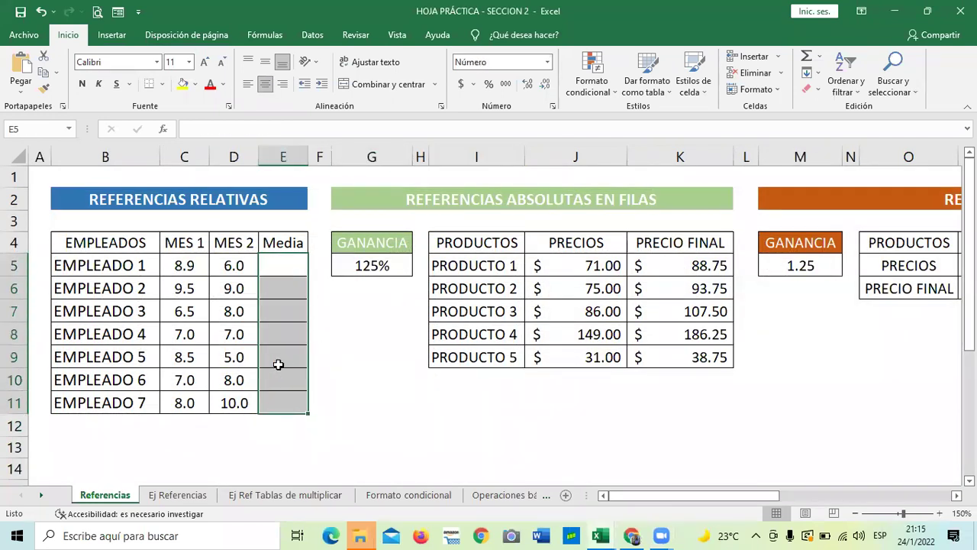
{"action": "left_click_drag", "start_coordinate": [682, 261], "coordinate": [677, 354]}
{"action": "key", "text": "Delete"}
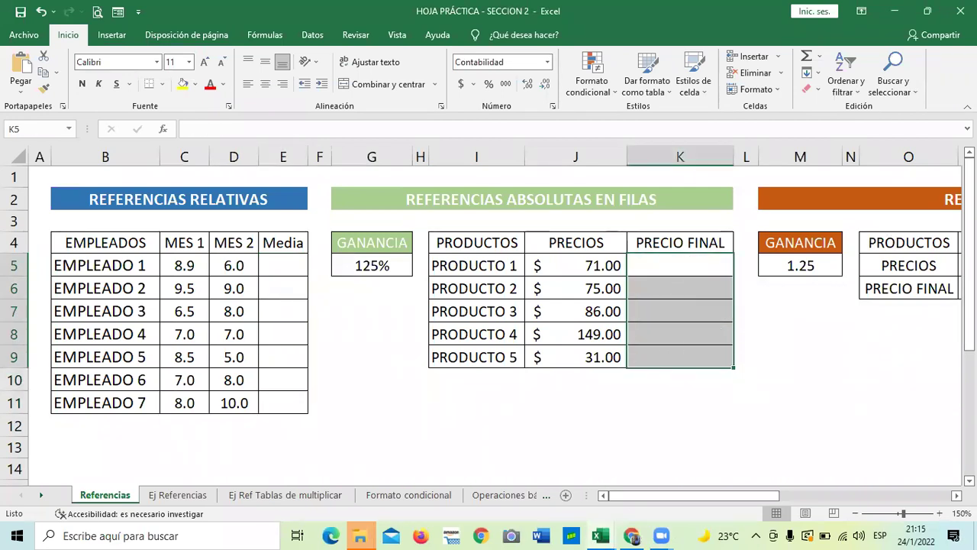
{"action": "mouse_move", "coordinate": [704, 497]}
{"action": "left_mouse_down"}
{"action": "mouse_move", "coordinate": [711, 497]}
{"action": "mouse_move", "coordinate": [704, 504]}
{"action": "left_mouse_up"}
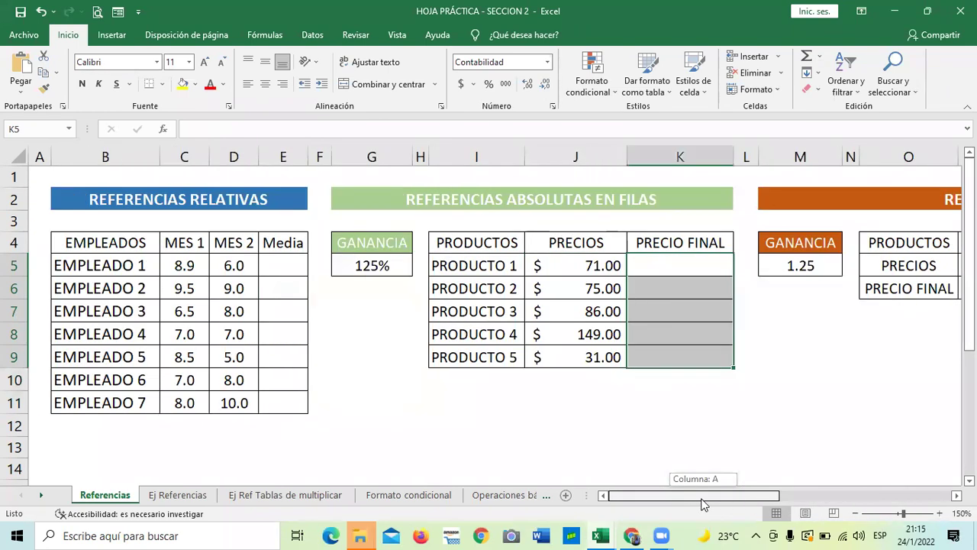
{"action": "left_click", "coordinate": [812, 373]}
{"action": "left_click", "coordinate": [278, 260]}
{"action": "type", "text": "="}
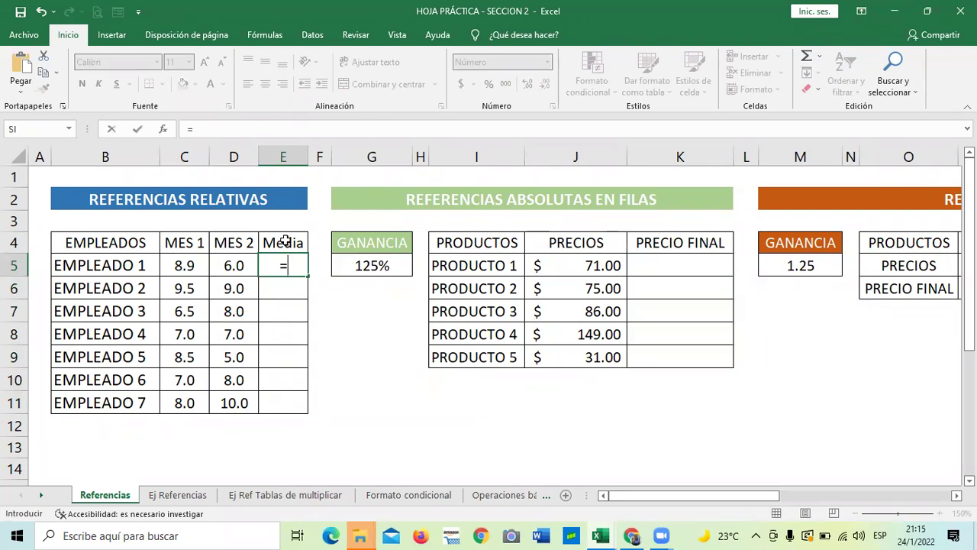
{"action": "left_click", "coordinate": [183, 265]}
{"action": "type", "text": "*"}
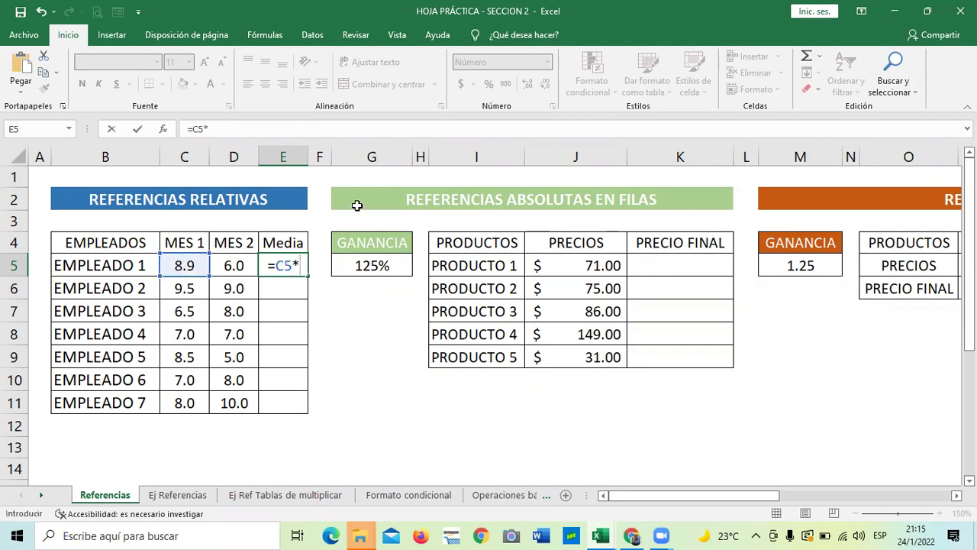
{"action": "key", "text": "F2"}
{"action": "key", "text": "BackSpace"}
{"action": "key", "text": "BackSpace"}
{"action": "key", "text": "BackSpace"}
{"action": "key", "text": "BackSpace"}
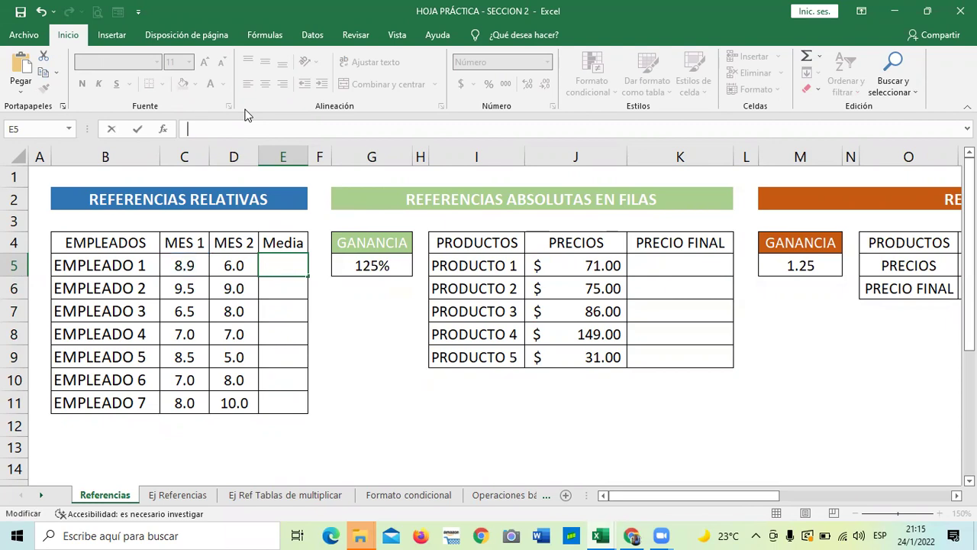
Enter =PROMEDIO(C5:D5) in E5 to average the two months of EMPLEADO 1.
{"action": "type", "text": "=promedio"}
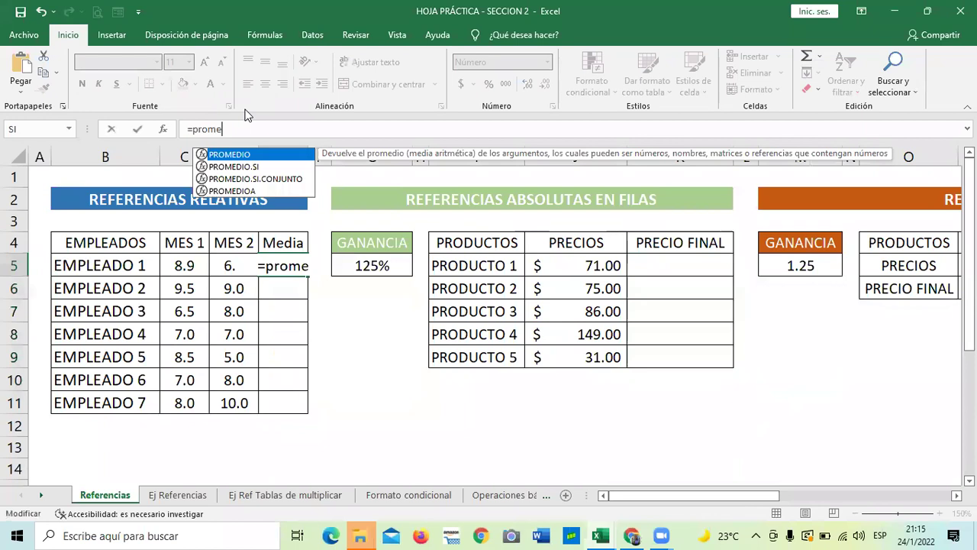
{"action": "double_click", "coordinate": [290, 154]}
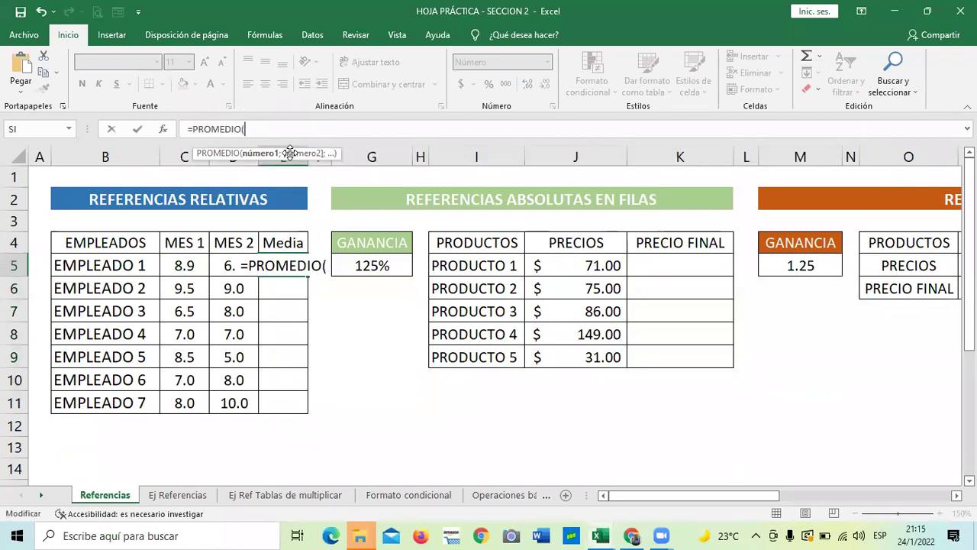
{"action": "left_click", "coordinate": [196, 263]}
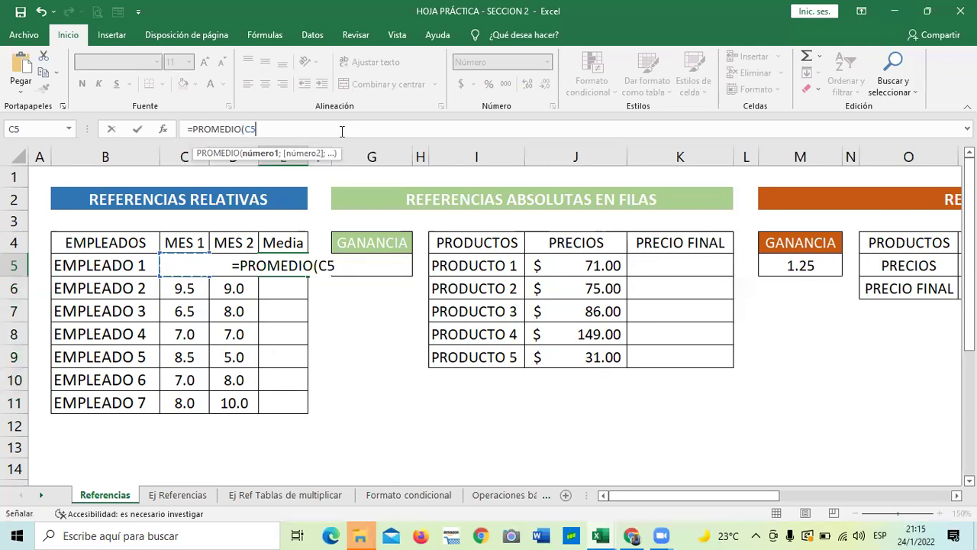
{"action": "key", "text": "F8"}
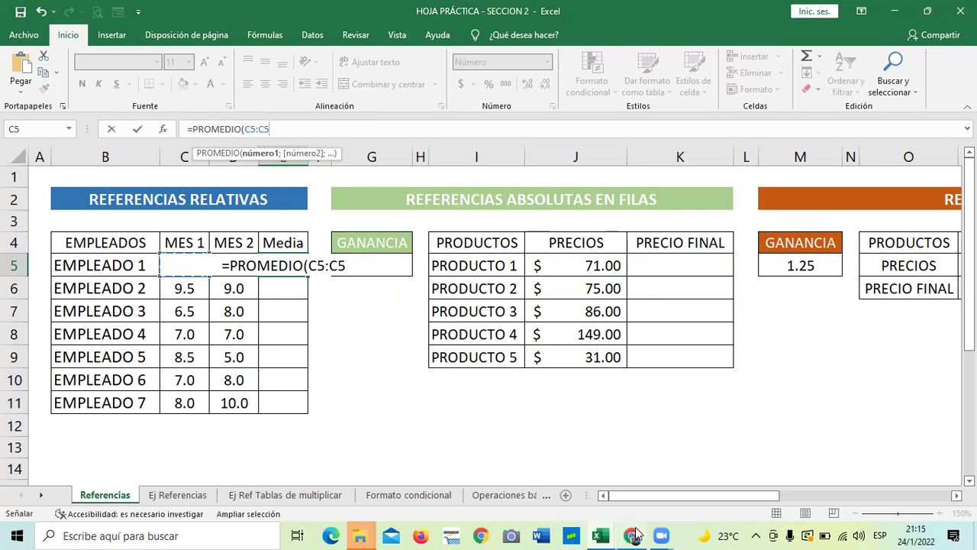
{"action": "mouse_move", "coordinate": [638, 533]}
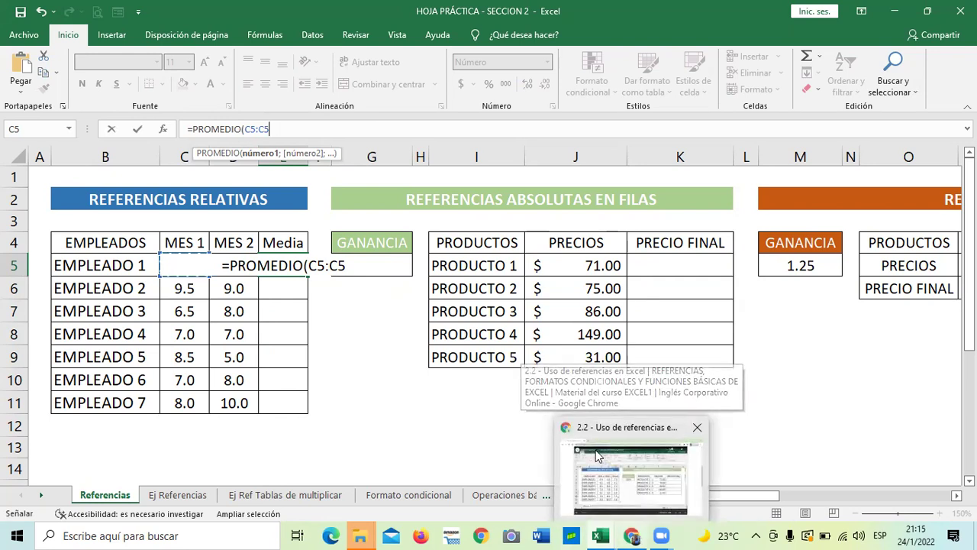
{"action": "key", "text": "BackSpace"}
{"action": "key", "text": "BackSpace"}
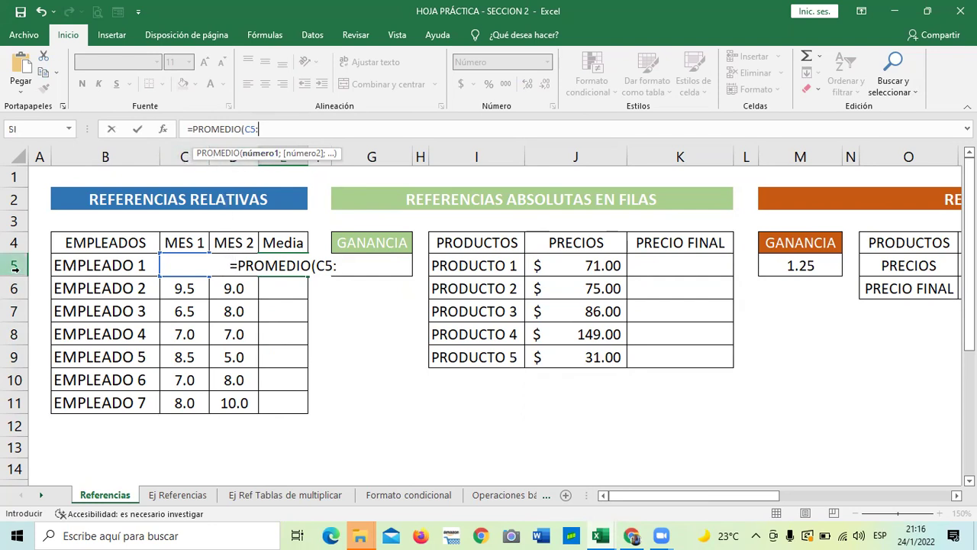
{"action": "type", "text": "d5"}
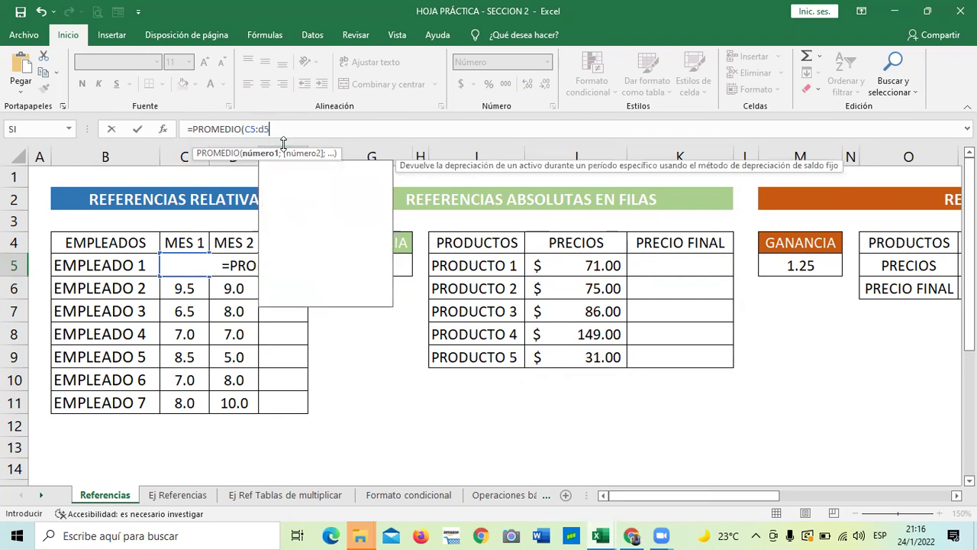
{"action": "type", "text": ")"}
{"action": "key", "text": "Return"}
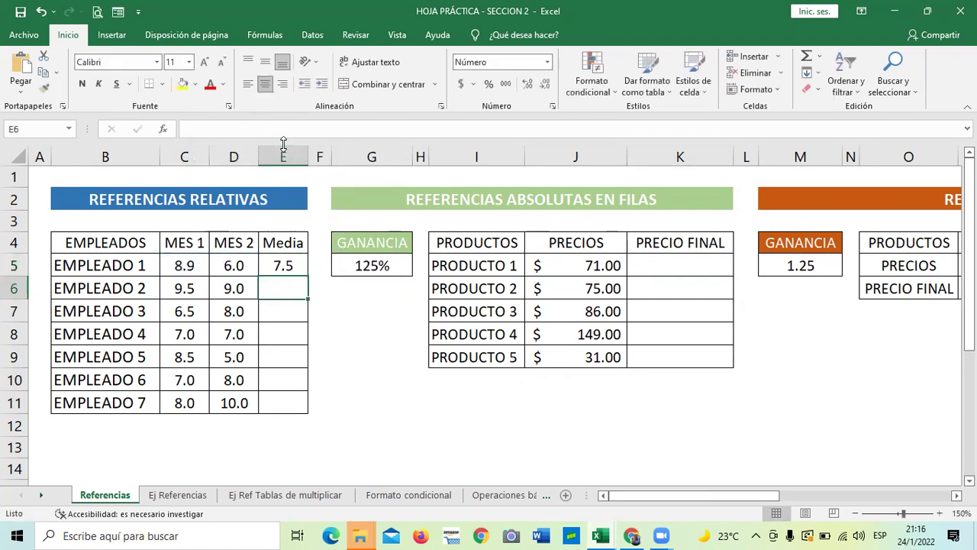
Fill the average formula from E5 down the Media column to EMPLEADO 7 in E11.
{"action": "left_click", "coordinate": [275, 266]}
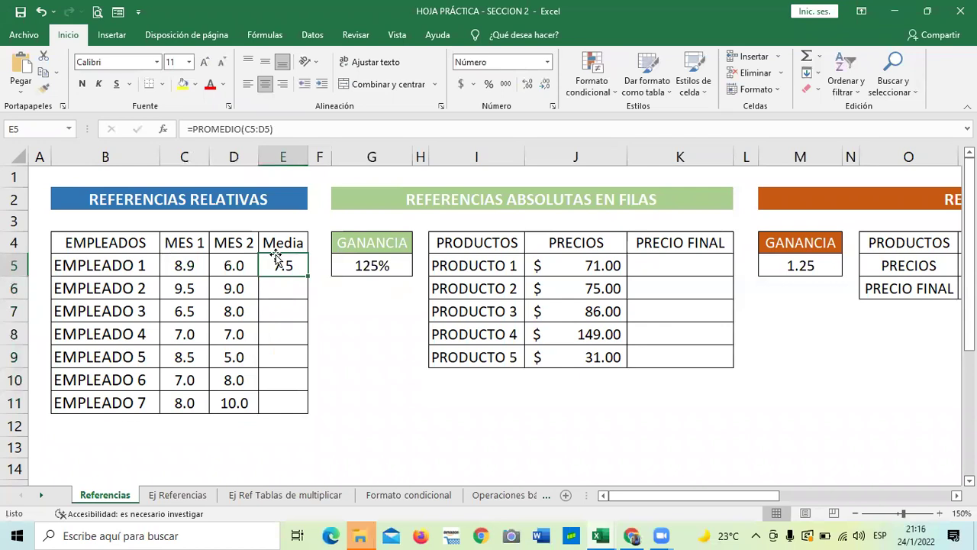
{"action": "left_click_drag", "start_coordinate": [308, 278], "coordinate": [307, 275]}
{"action": "left_click_drag", "start_coordinate": [307, 277], "coordinate": [299, 408]}
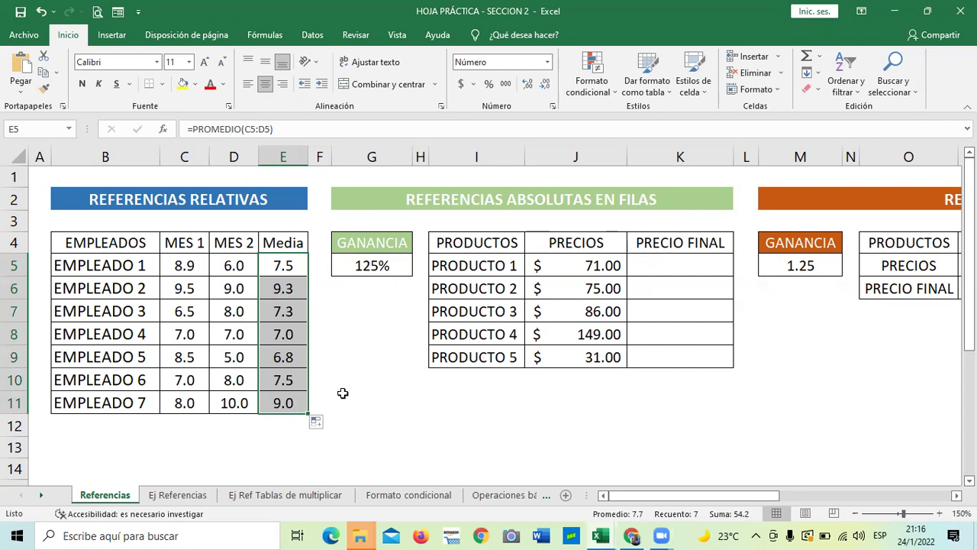
{"action": "left_click", "coordinate": [358, 358]}
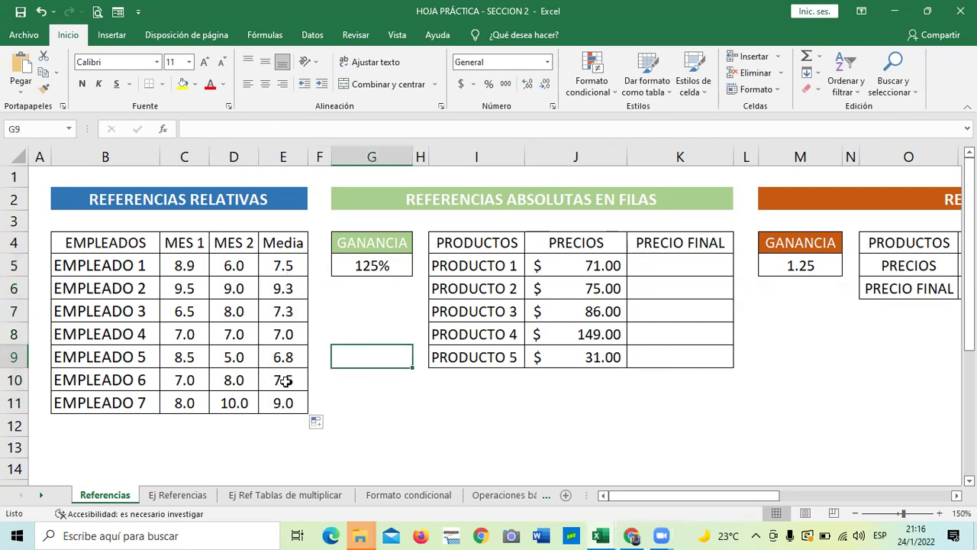
Compare the relative references in the Media formulas of EMPLEADO 7 (E11) and EMPLEADO 1 (E5).
{"action": "left_click", "coordinate": [280, 403]}
{"action": "left_click", "coordinate": [309, 134]}
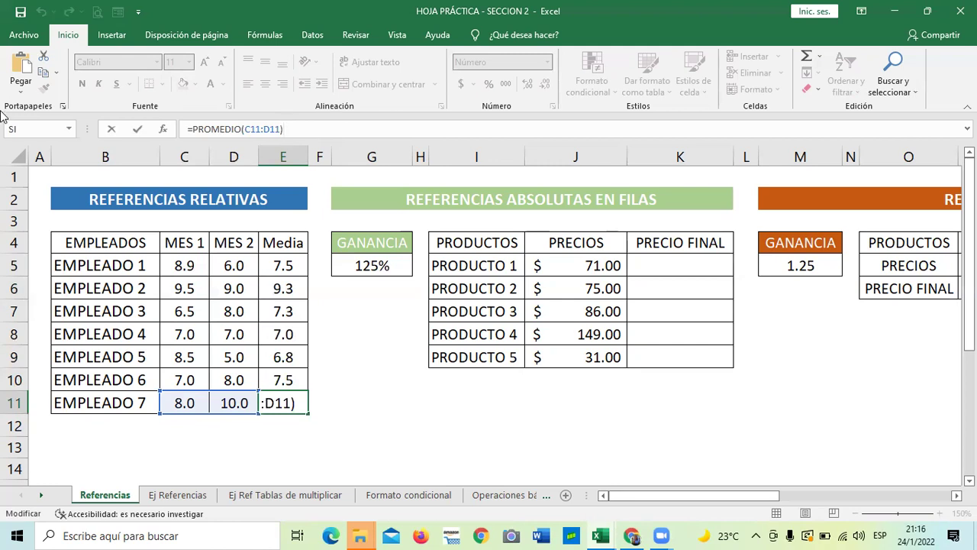
{"action": "left_click", "coordinate": [337, 351]}
{"action": "left_click", "coordinate": [284, 264]}
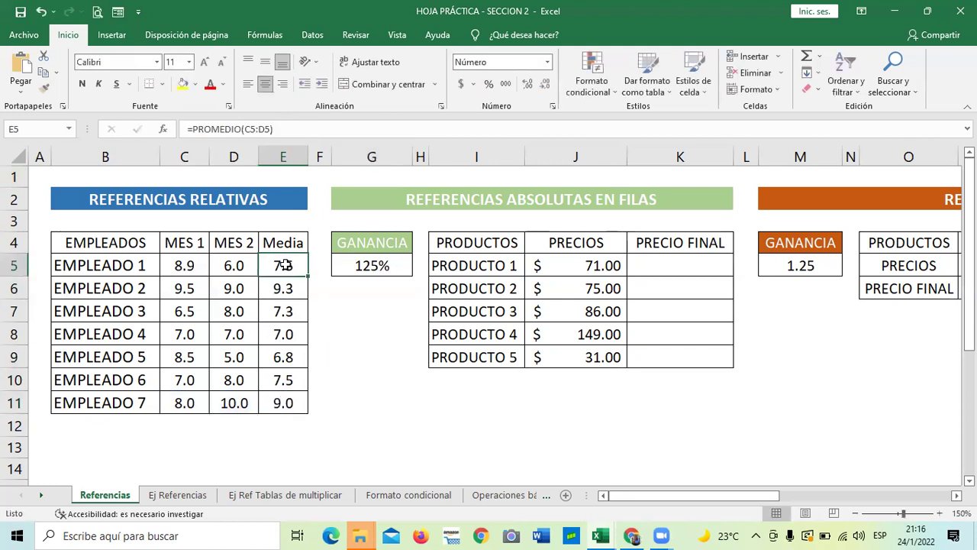
{"action": "left_click", "coordinate": [371, 350]}
{"action": "left_click", "coordinate": [276, 264]}
Examine the PRECIO FINAL cell of PRODUCTO 1, the five product prices in J5:J9 and the GANANCIA percentage in G5.
{"action": "left_click", "coordinate": [670, 264]}
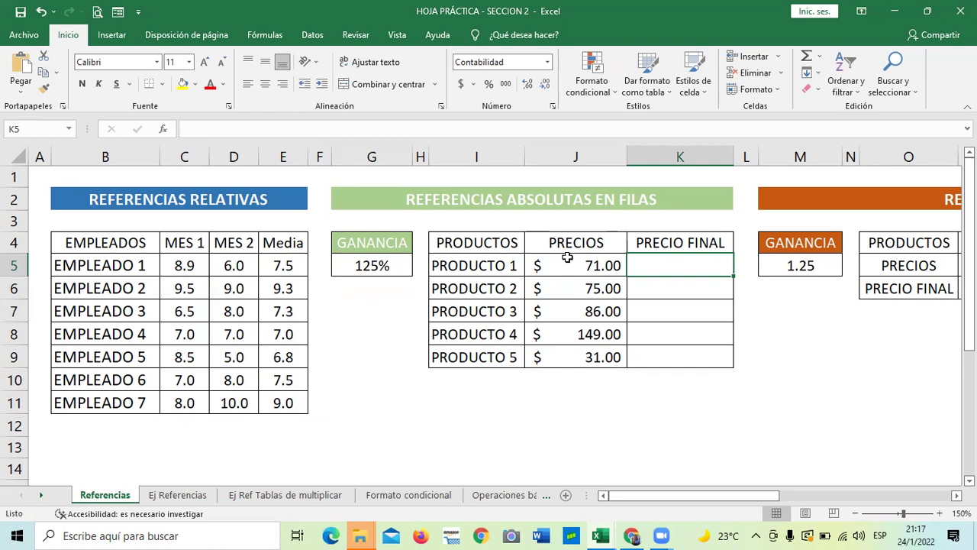
{"action": "left_click", "coordinate": [568, 265]}
{"action": "left_click", "coordinate": [562, 292]}
{"action": "left_click", "coordinate": [557, 315]}
{"action": "left_click", "coordinate": [556, 338]}
{"action": "left_click", "coordinate": [548, 364]}
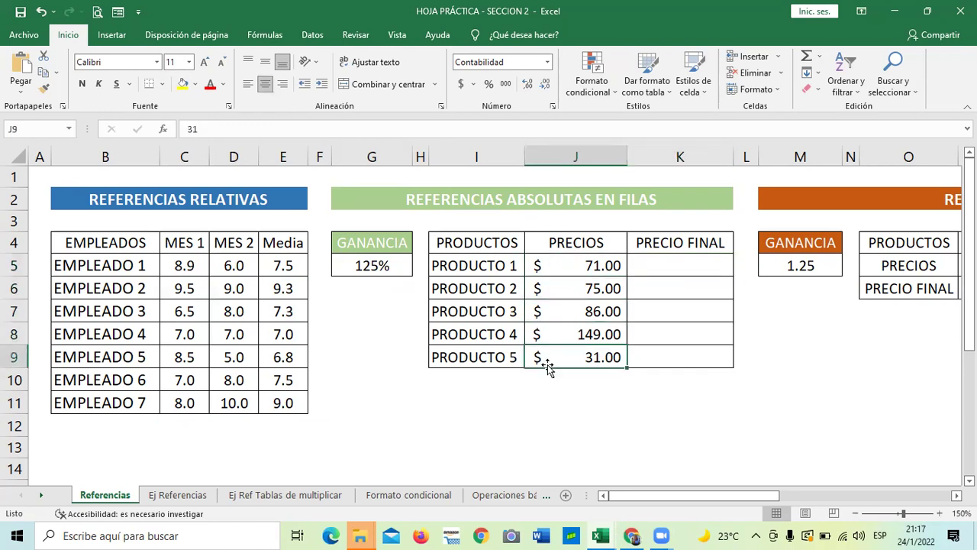
{"action": "left_click", "coordinate": [387, 265]}
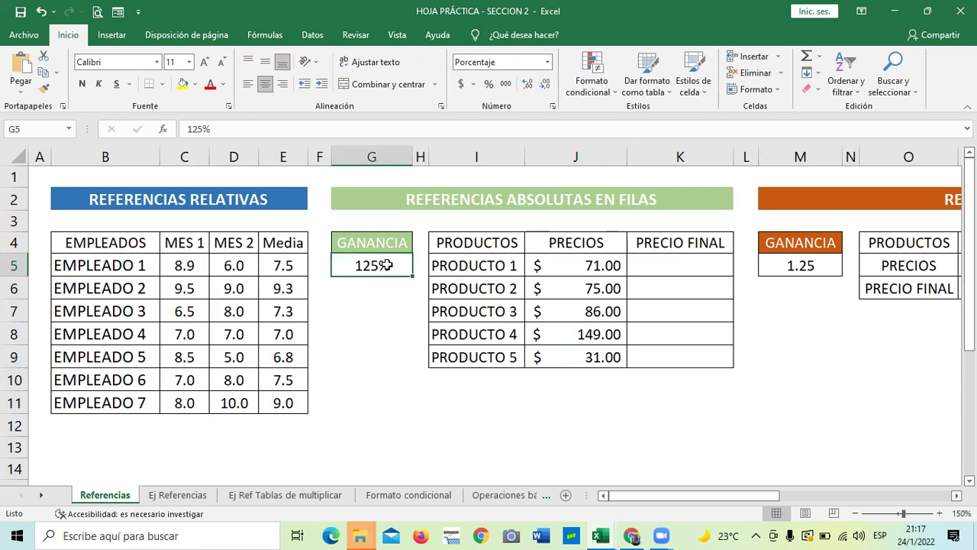
{"action": "left_click", "coordinate": [394, 407]}
Enter =J5*125% in K5 as the final price of PRODUCTO 1, and check it against the GANANCIA cell.
{"action": "left_click", "coordinate": [693, 262]}
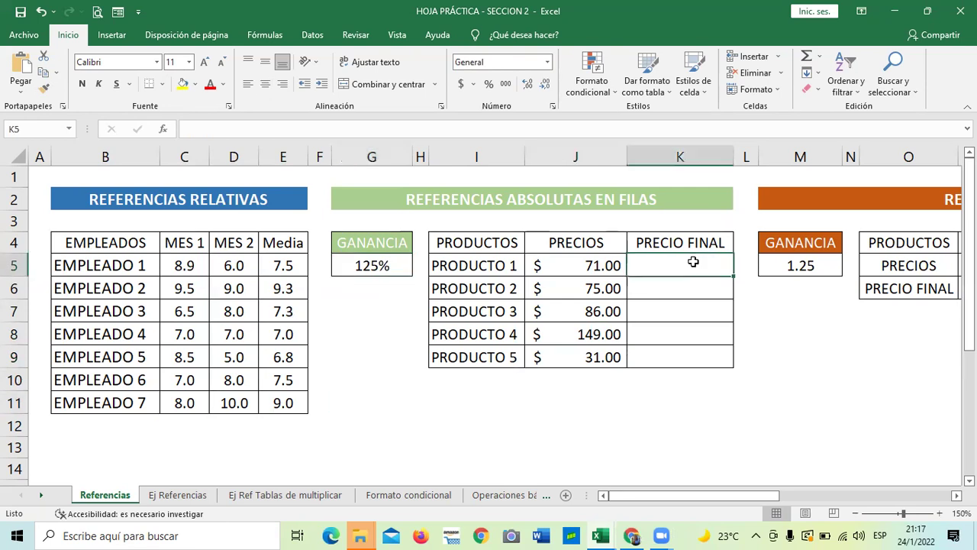
{"action": "type", "text": "="}
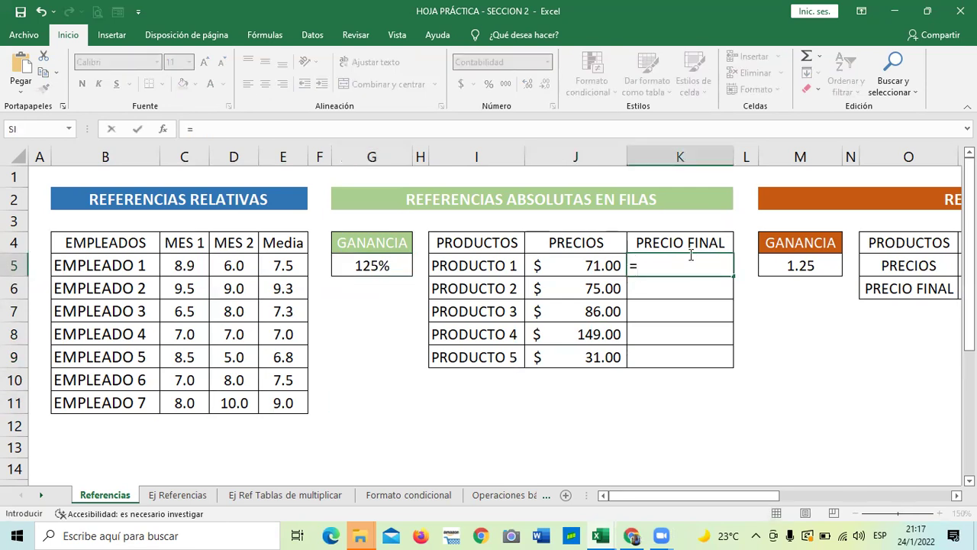
{"action": "left_click", "coordinate": [592, 260]}
{"action": "type", "text": "*"}
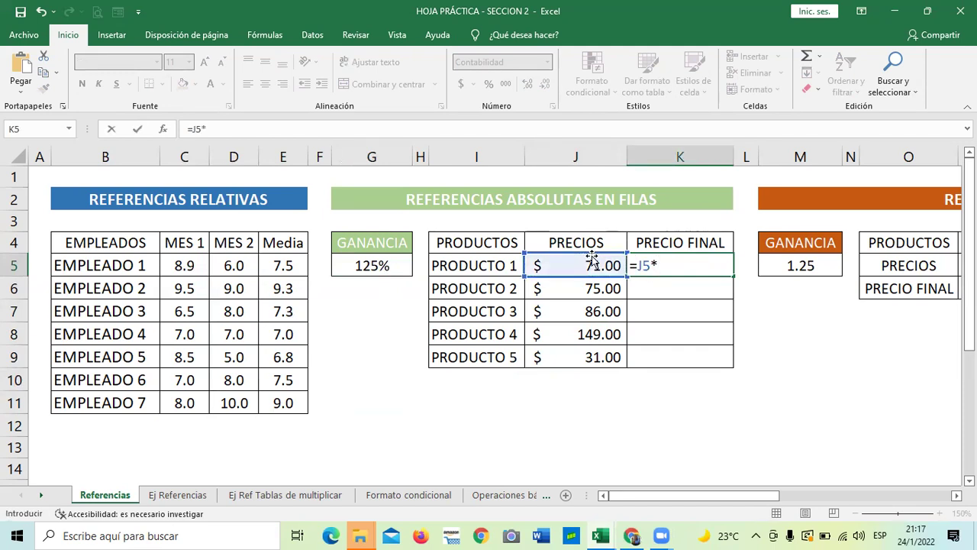
{"action": "type", "text": "125%"}
{"action": "key", "text": "Return"}
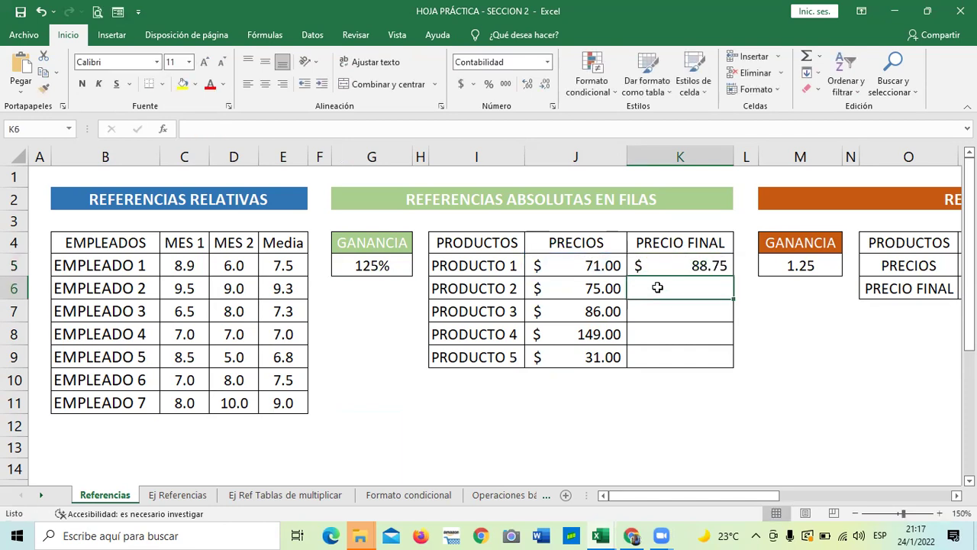
{"action": "left_click", "coordinate": [666, 267]}
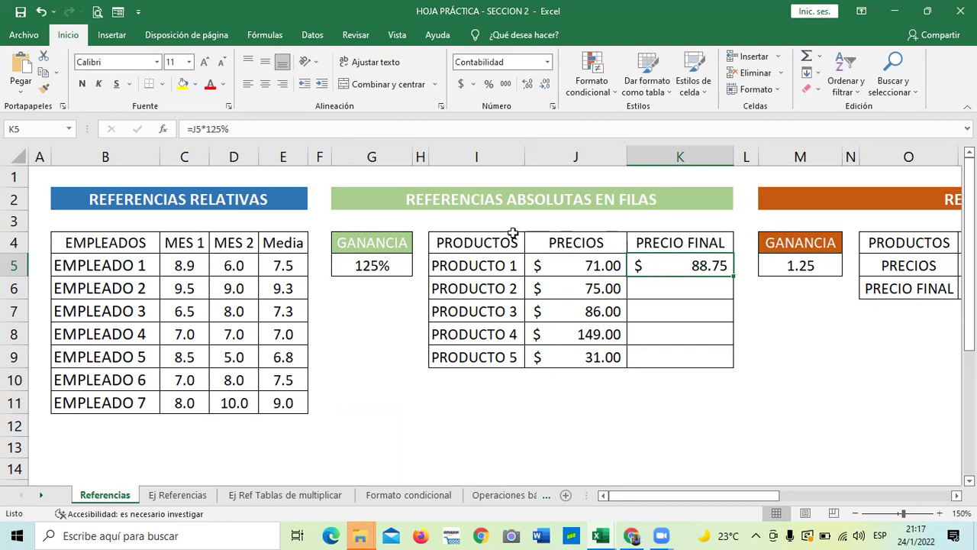
{"action": "left_click", "coordinate": [370, 264]}
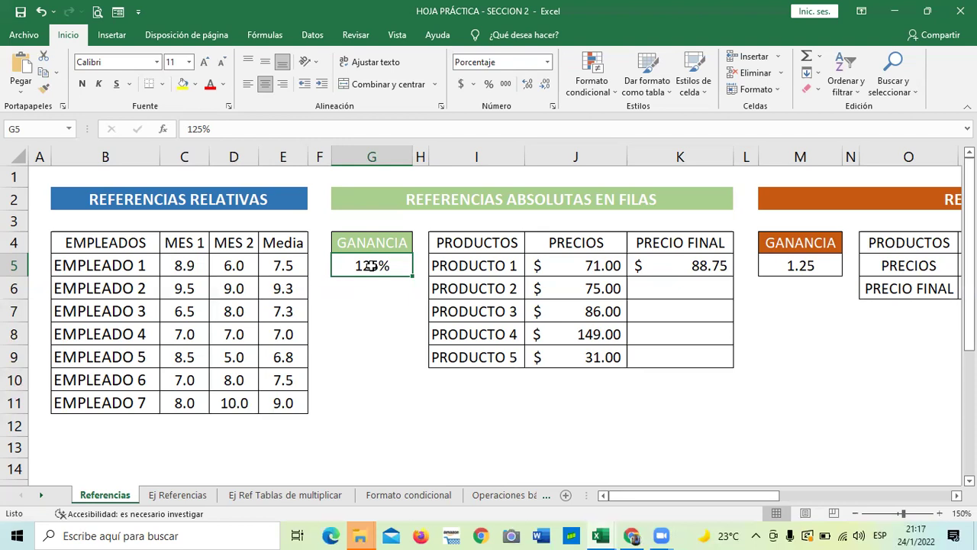
Replace the PRECIO FINAL formula of PRODUCTO 1 in K5 with =J5*$G$5, making the GANANCIA reference absolute.
{"action": "left_click", "coordinate": [732, 326]}
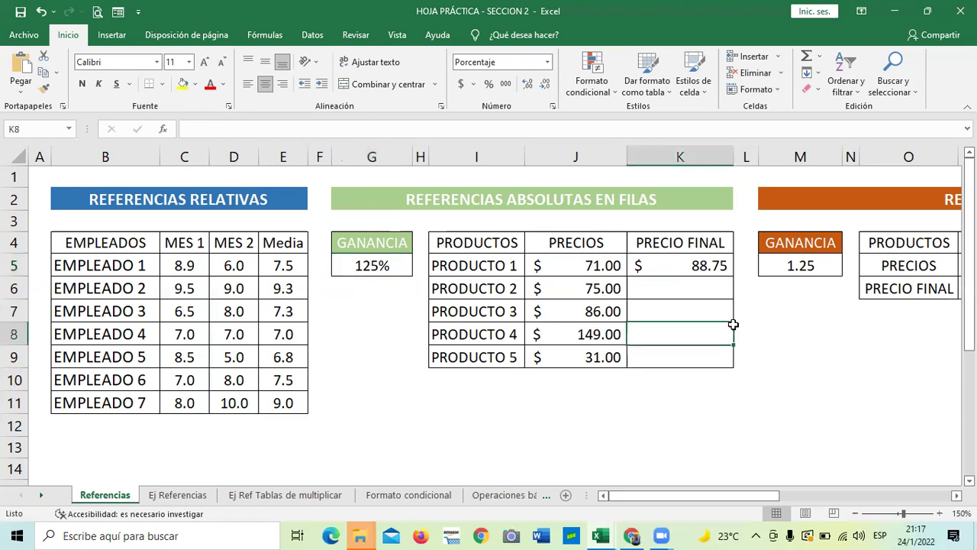
{"action": "left_click", "coordinate": [695, 262]}
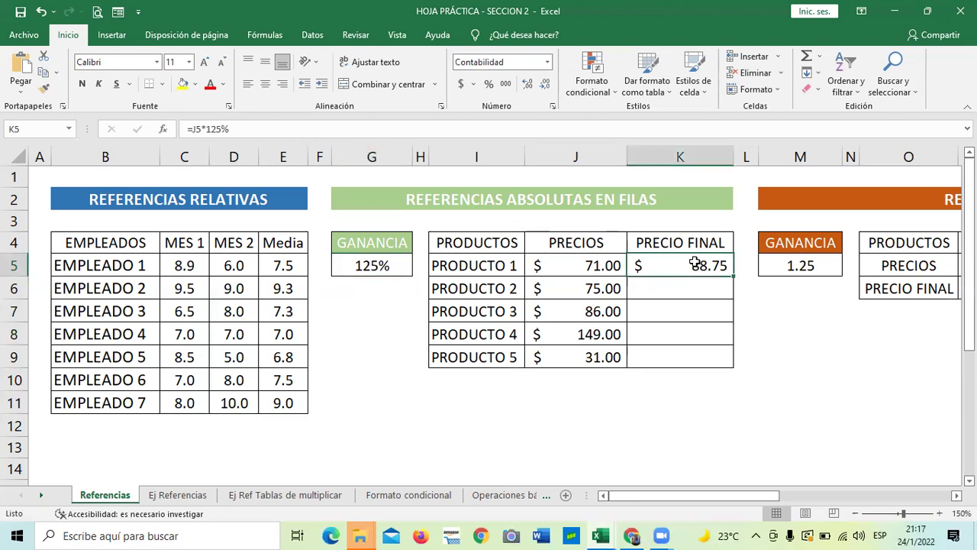
{"action": "key", "text": "BackSpace"}
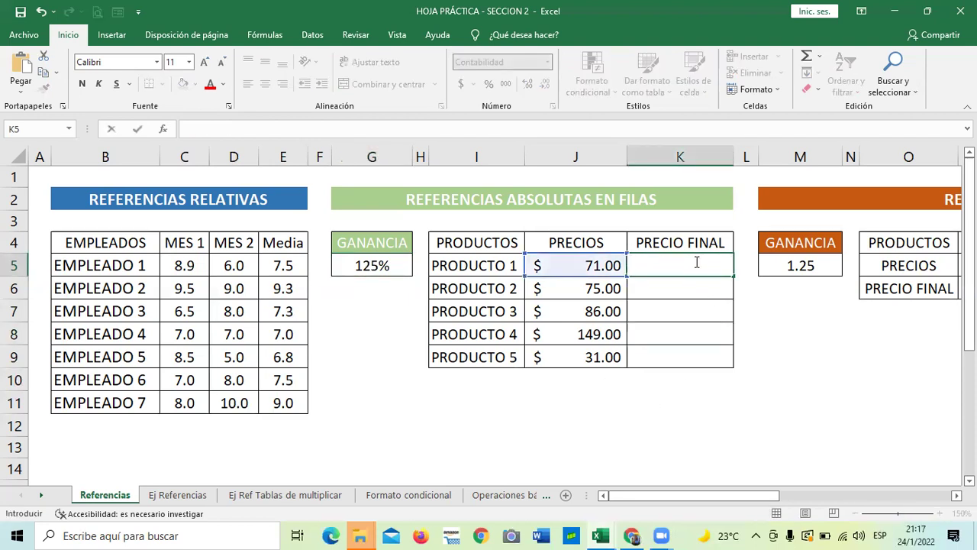
{"action": "type", "text": "="}
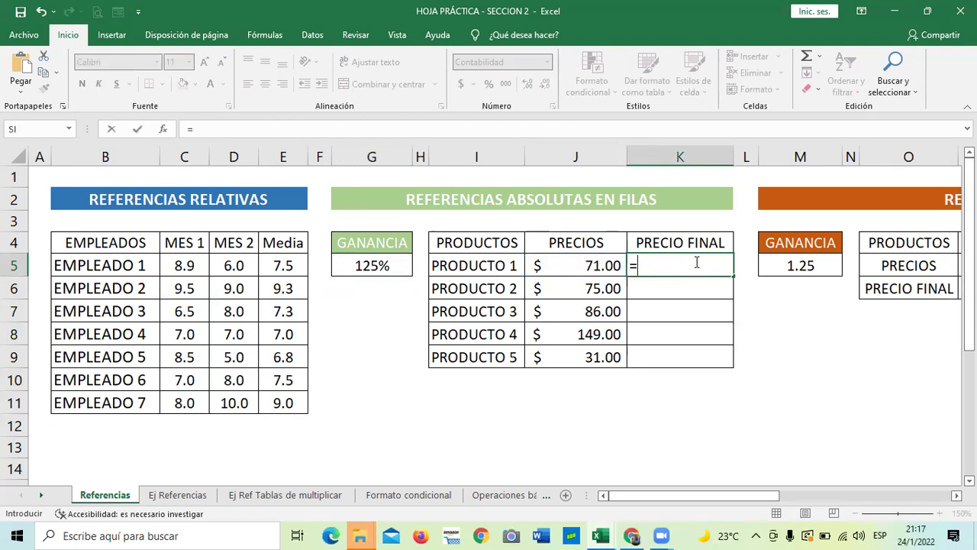
{"action": "left_click", "coordinate": [593, 266]}
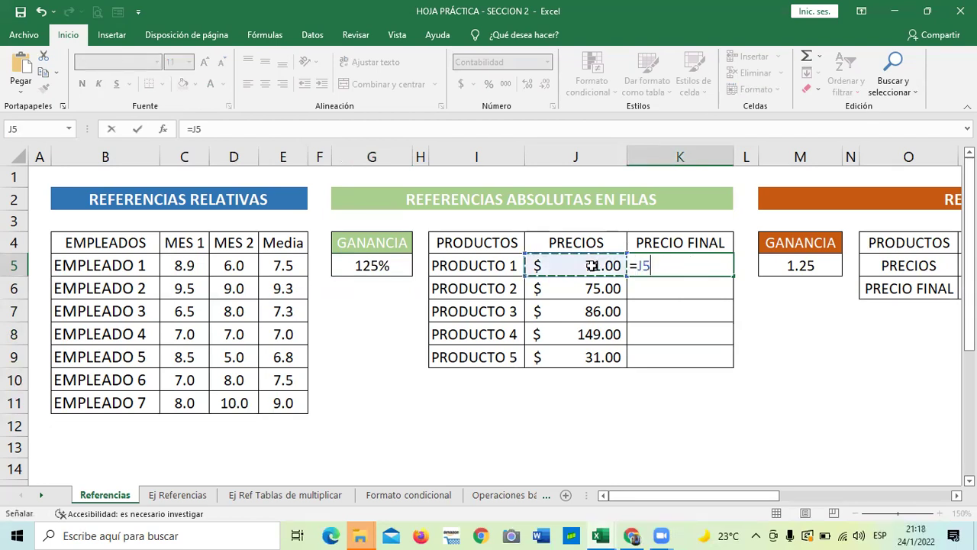
{"action": "type", "text": "*"}
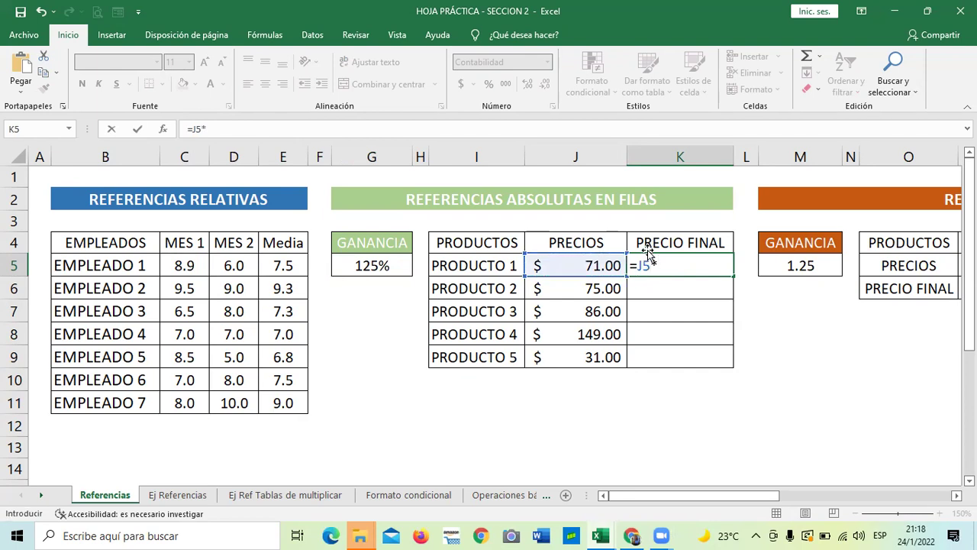
{"action": "left_click", "coordinate": [380, 265]}
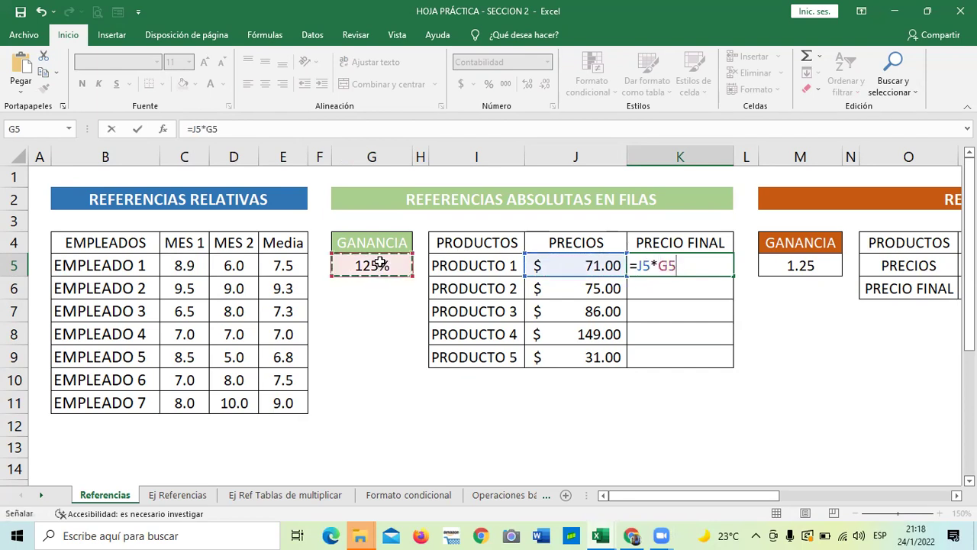
{"action": "left_click", "coordinate": [205, 129]}
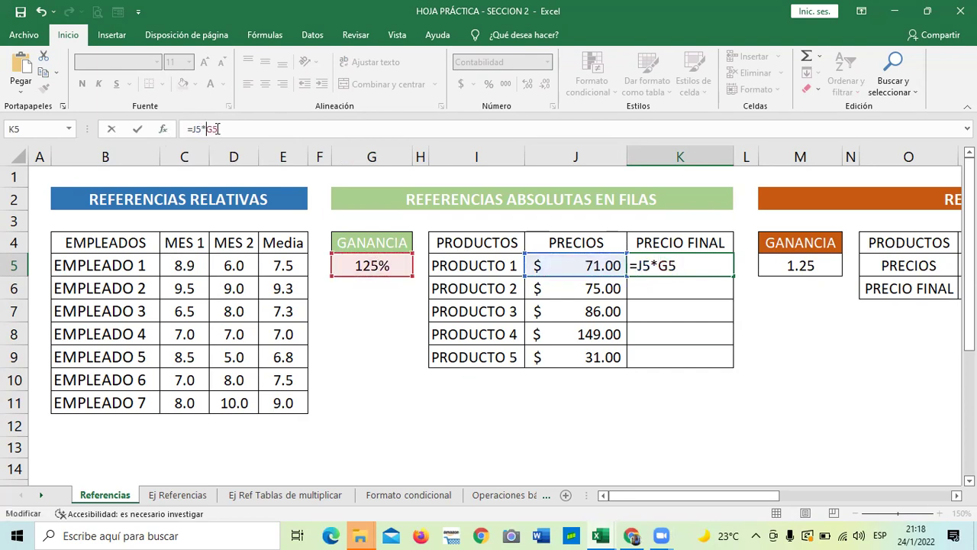
{"action": "type", "text": "$G$"}
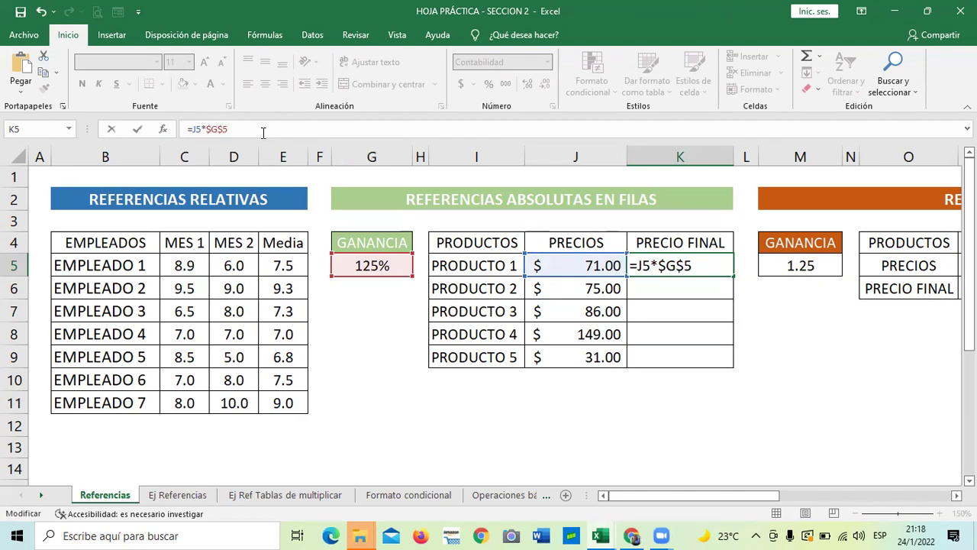
{"action": "key", "text": "Return"}
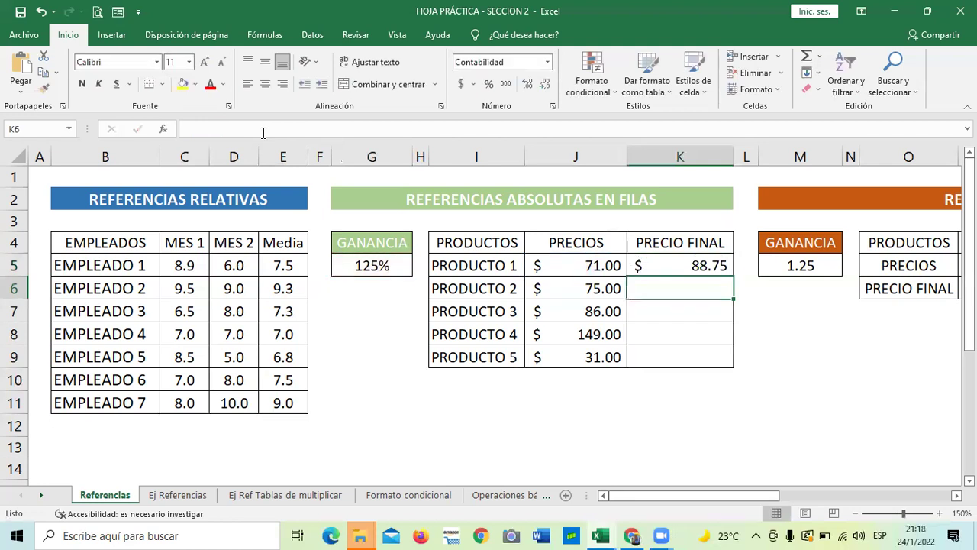
Fill the K5 formula down the PRECIO FINAL column to PRODUCTO 5 in K9.
{"action": "left_click", "coordinate": [660, 268]}
{"action": "left_click_drag", "start_coordinate": [735, 276], "coordinate": [736, 368]}
{"action": "left_click", "coordinate": [761, 439]}
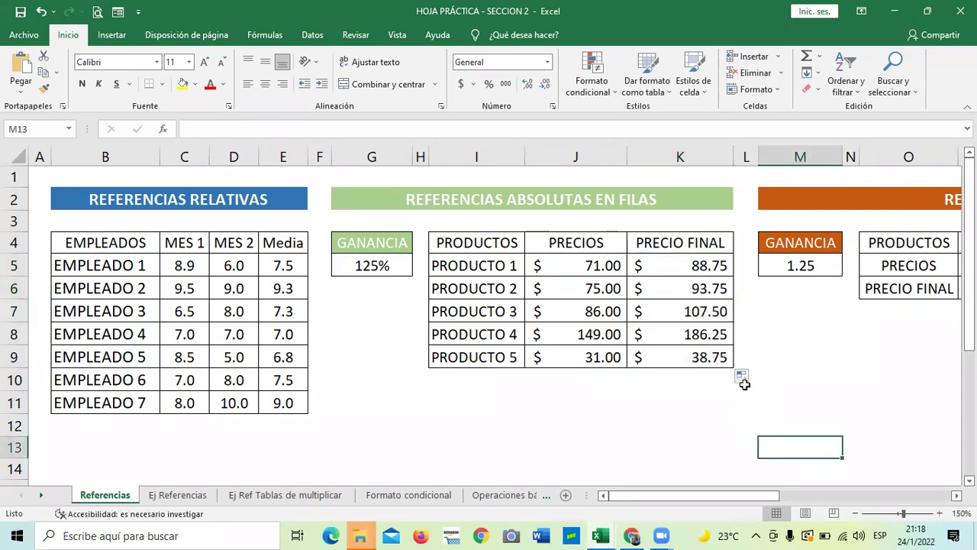
Inspect the cell references in the PRECIO FINAL formulas of PRODUCTO 5 (K9), PRODUCTO 3 (K7) and PRODUCTO 4 (K8).
{"action": "left_click", "coordinate": [680, 358]}
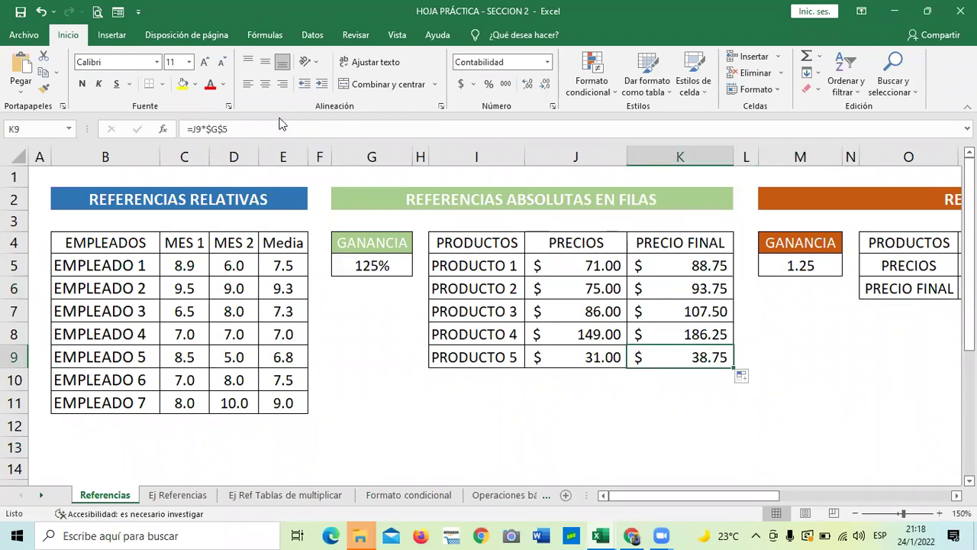
{"action": "left_click", "coordinate": [257, 128]}
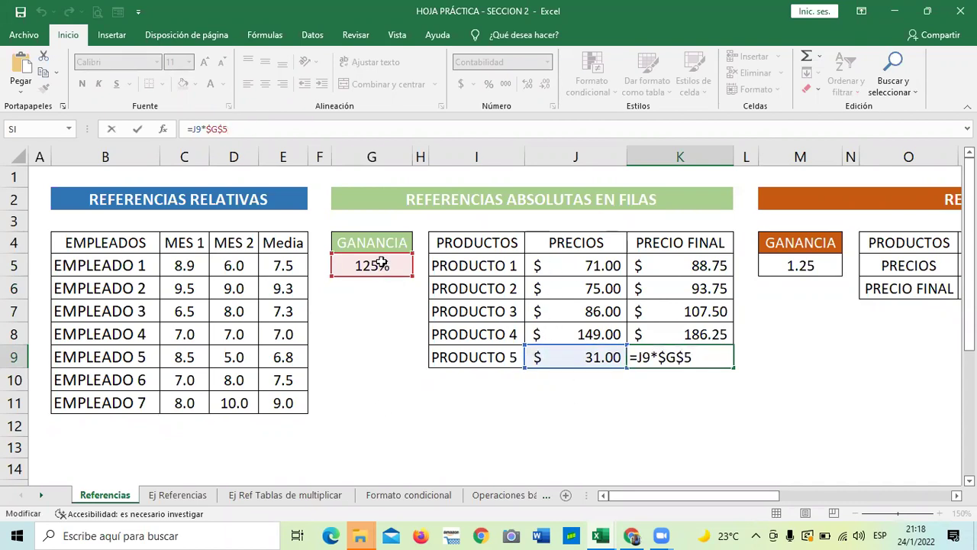
{"action": "key", "text": "Return"}
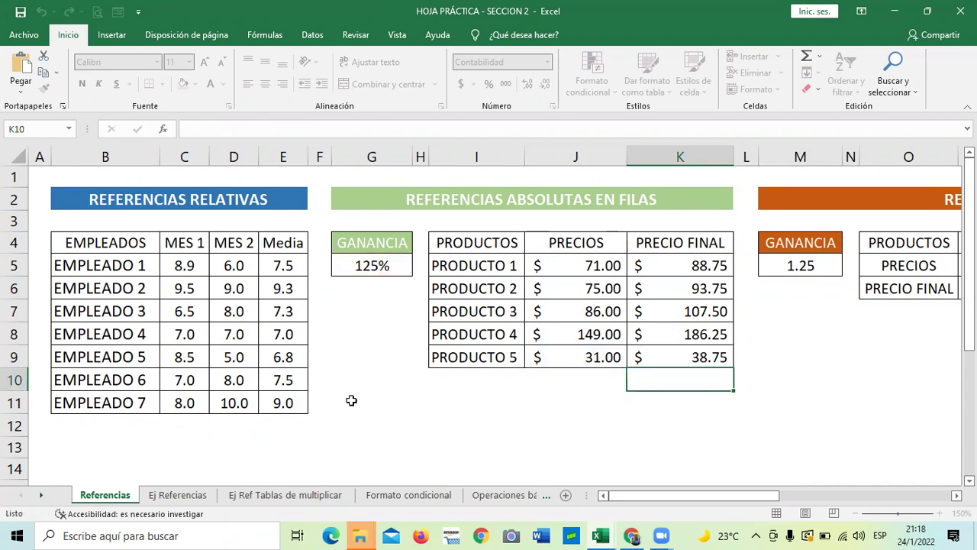
{"action": "left_click", "coordinate": [686, 314]}
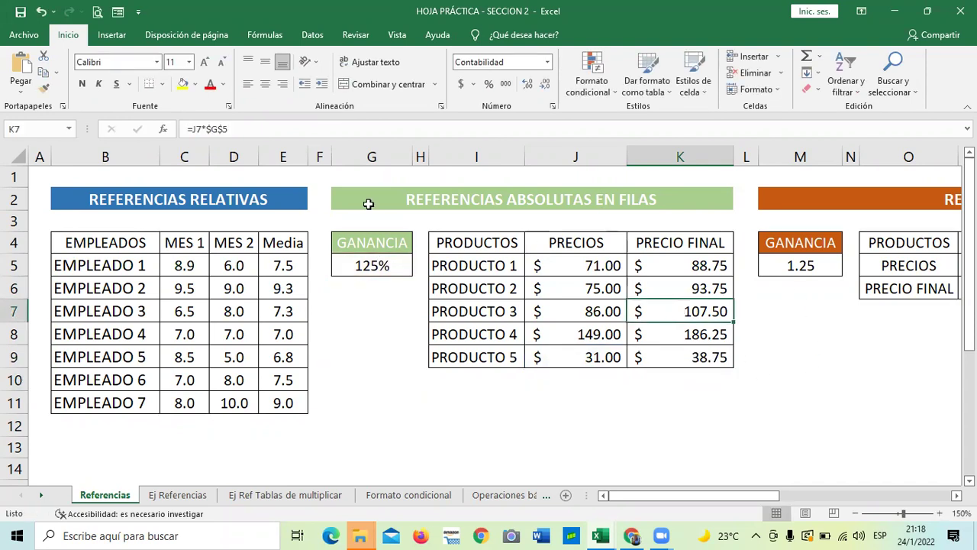
{"action": "left_click", "coordinate": [253, 124]}
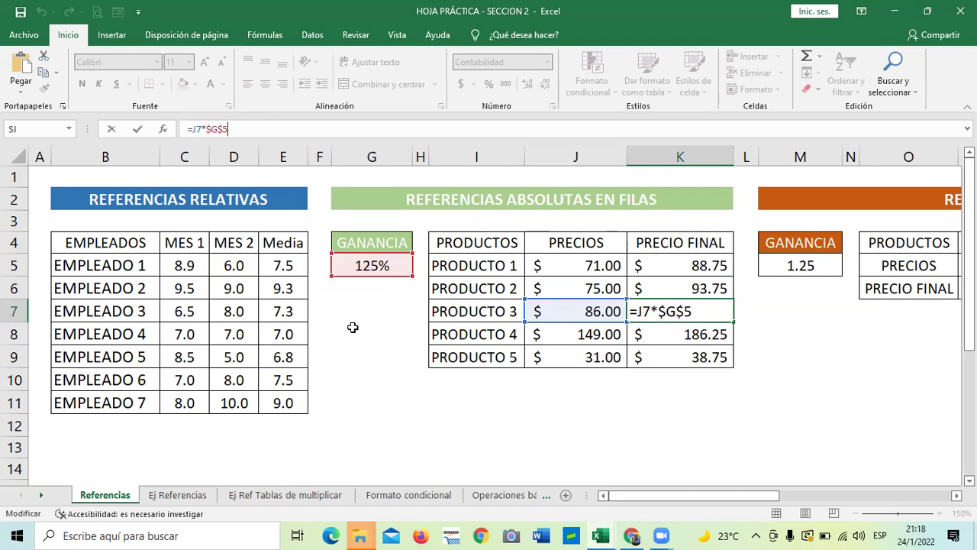
{"action": "key", "text": "ctrl+Return"}
{"action": "key", "text": "Down"}
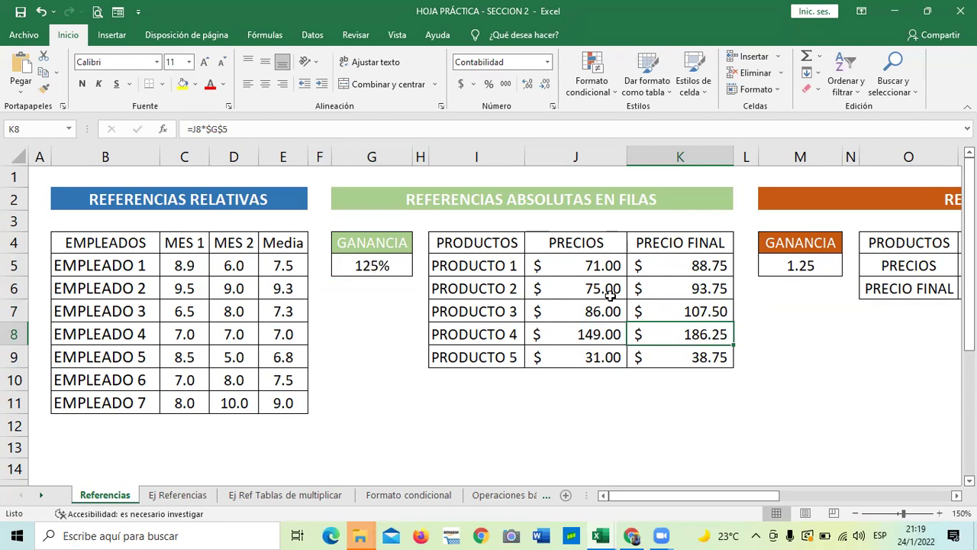
{"action": "left_click", "coordinate": [545, 422]}
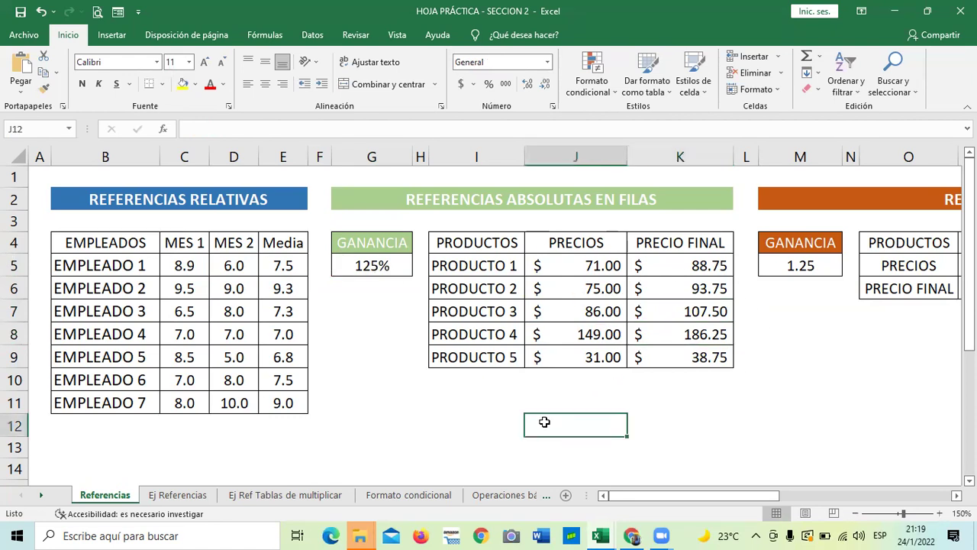
Review the K5 formula, then examine PRODUCTO 1's price in P5 and its PRECIO FINAL cell P6 in the REFERENCIAS ABSOLUTAS EN COLUMNAS table.
{"action": "left_click_drag", "start_coordinate": [648, 497], "coordinate": [699, 502]}
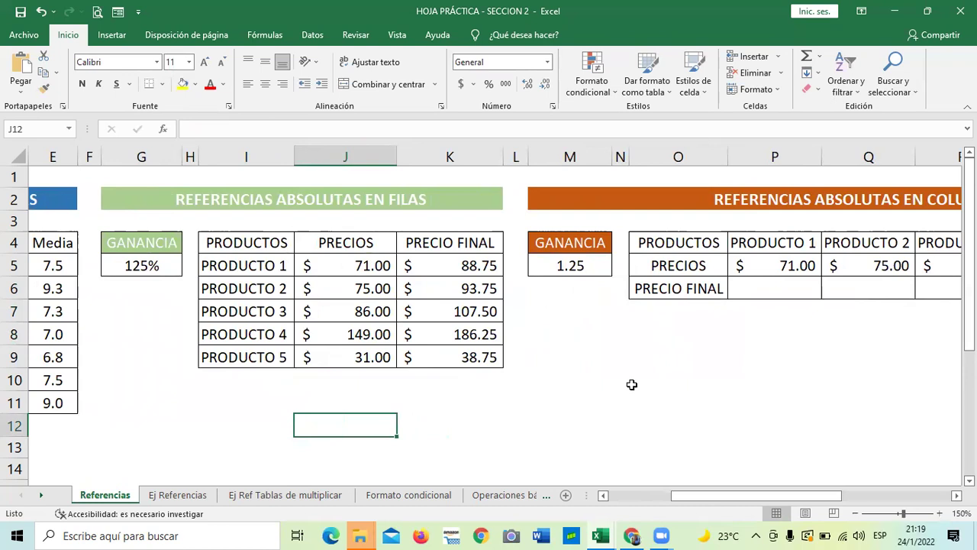
{"action": "left_click", "coordinate": [631, 381]}
{"action": "left_click", "coordinate": [448, 264]}
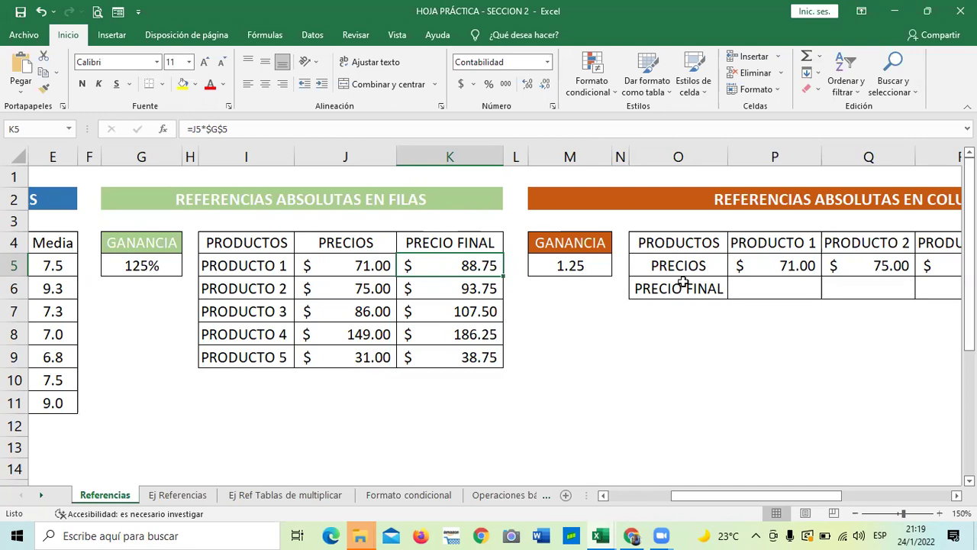
{"action": "left_click", "coordinate": [543, 381]}
{"action": "left_click_drag", "start_coordinate": [687, 506], "coordinate": [786, 510]}
{"action": "left_click", "coordinate": [667, 397]}
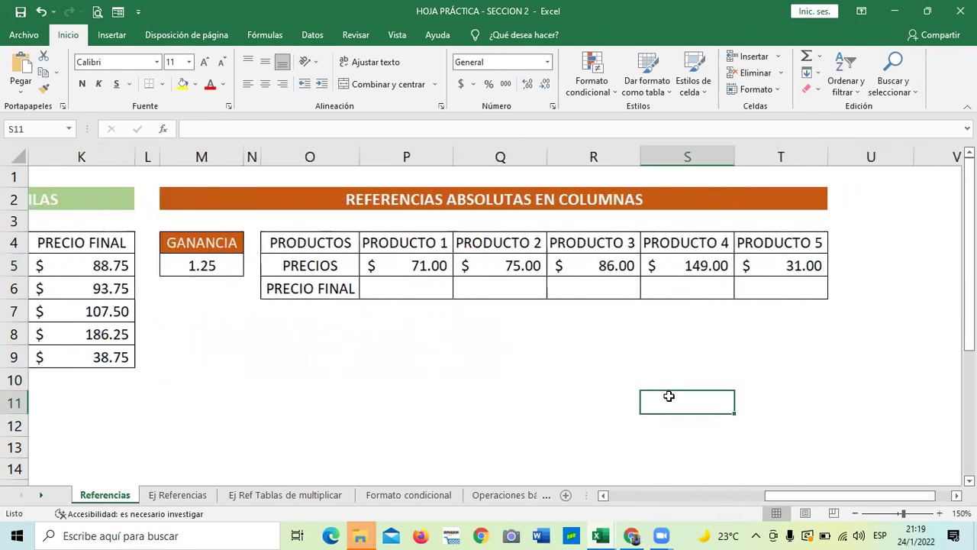
{"action": "left_click", "coordinate": [419, 284]}
{"action": "left_click", "coordinate": [419, 263]}
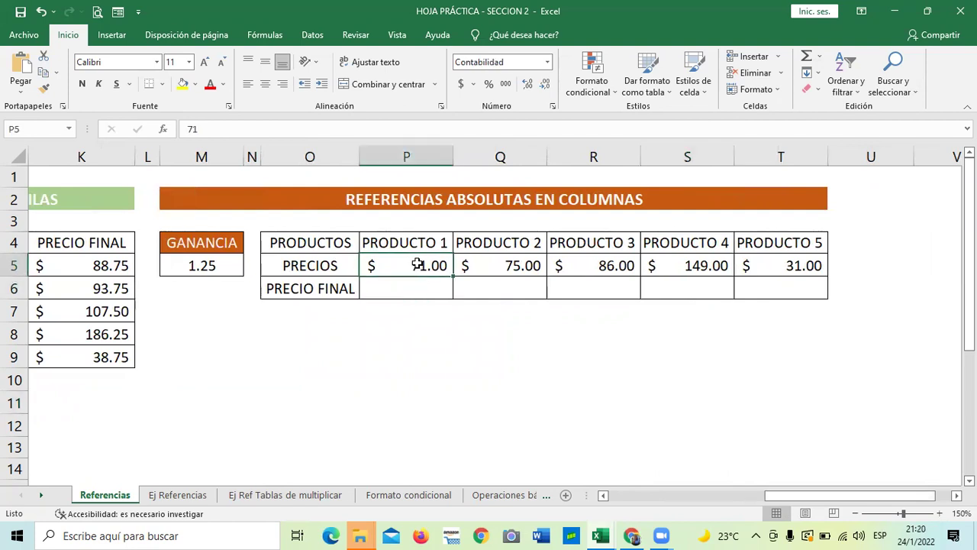
{"action": "left_click", "coordinate": [419, 285]}
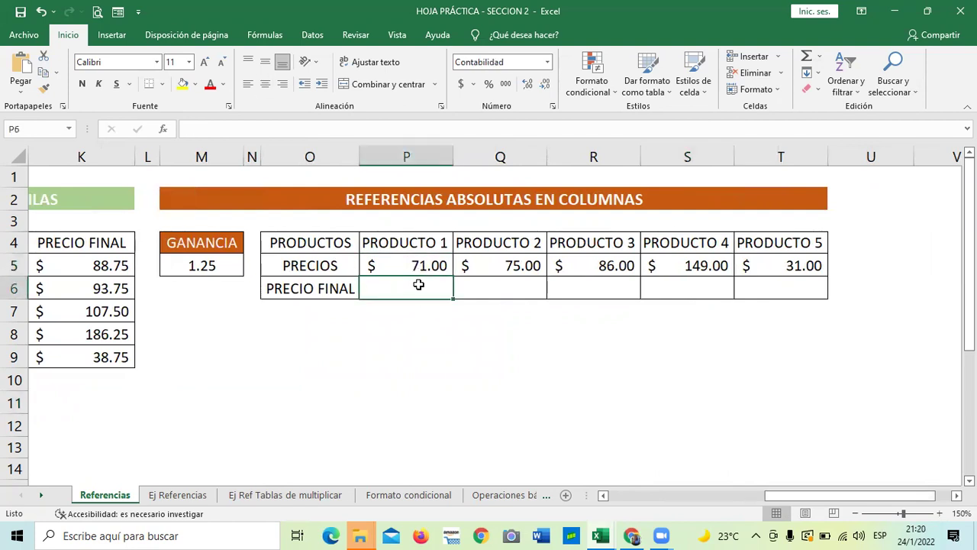
{"action": "type", "text": "="}
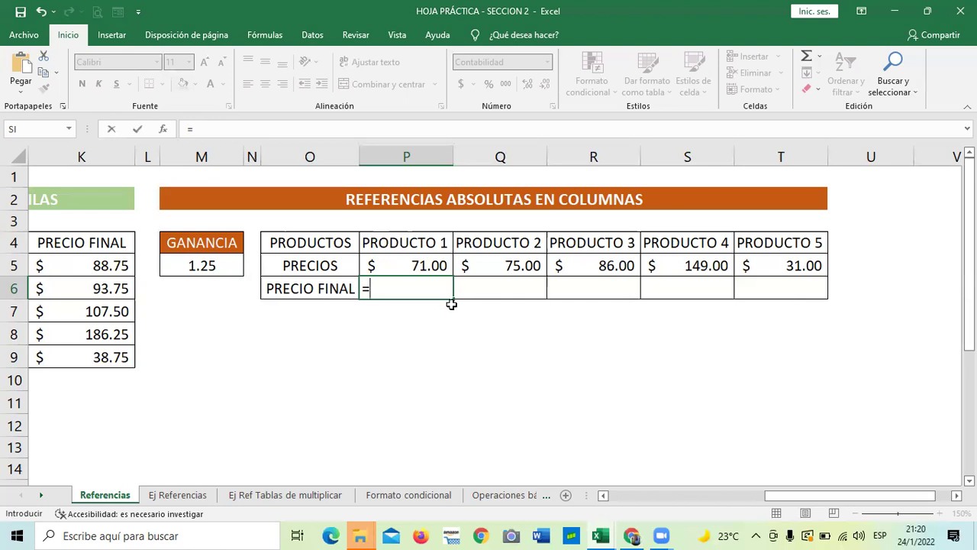
{"action": "left_click", "coordinate": [382, 369]}
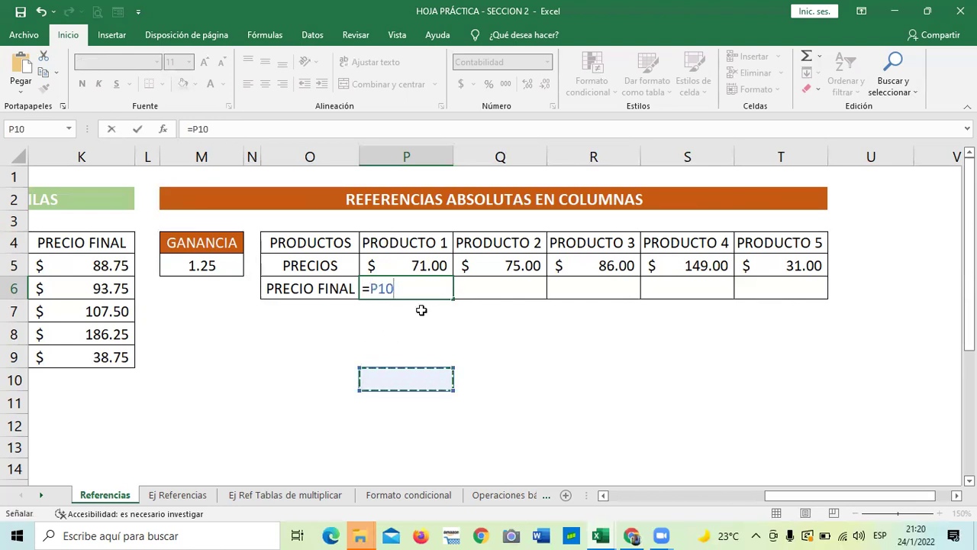
{"action": "key", "text": "Escape"}
{"action": "left_click", "coordinate": [549, 353]}
{"action": "left_click", "coordinate": [419, 274]}
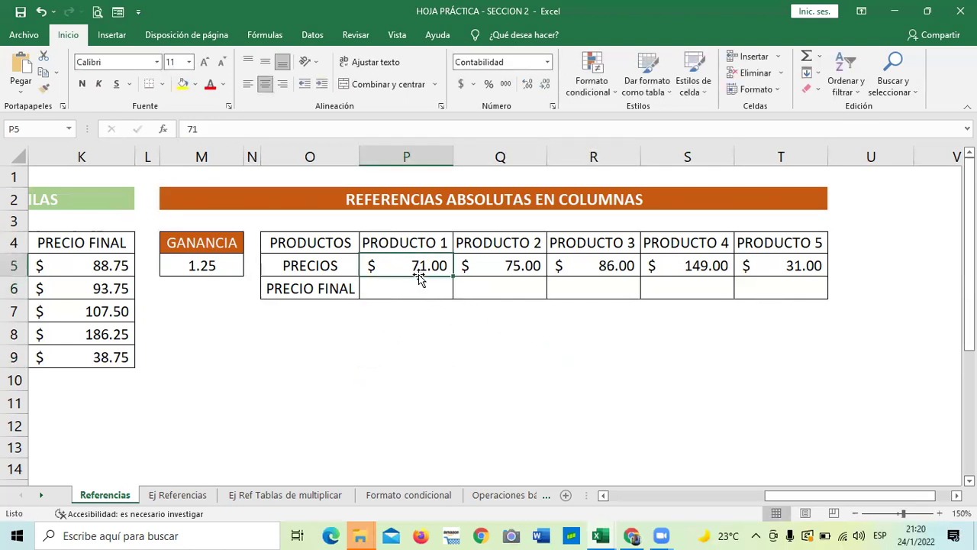
Enter =P5*M5 in P6 as the PRECIO FINAL of PRODUCTO 1, using a relative reference to GANANCIA.
{"action": "left_click", "coordinate": [405, 289]}
{"action": "type", "text": "="}
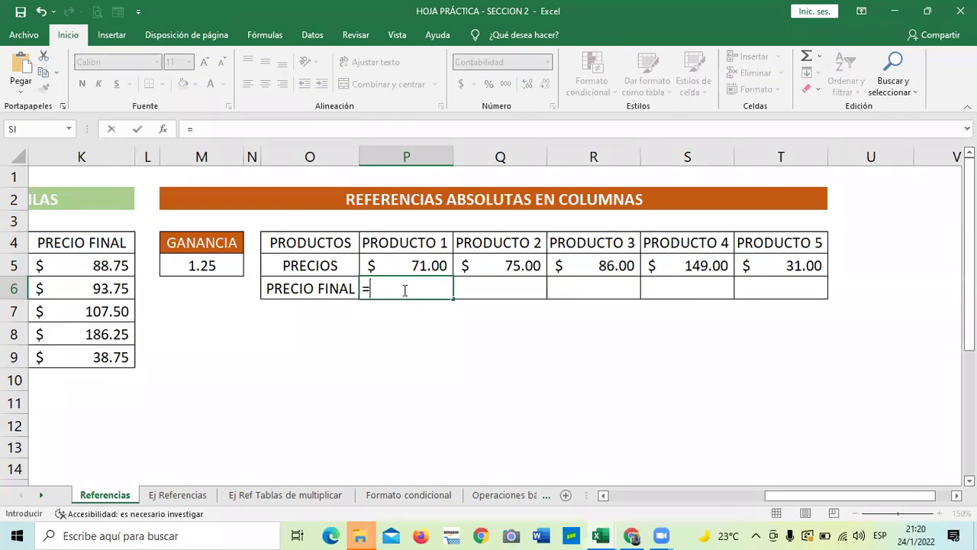
{"action": "left_click", "coordinate": [404, 266]}
{"action": "type", "text": "*"}
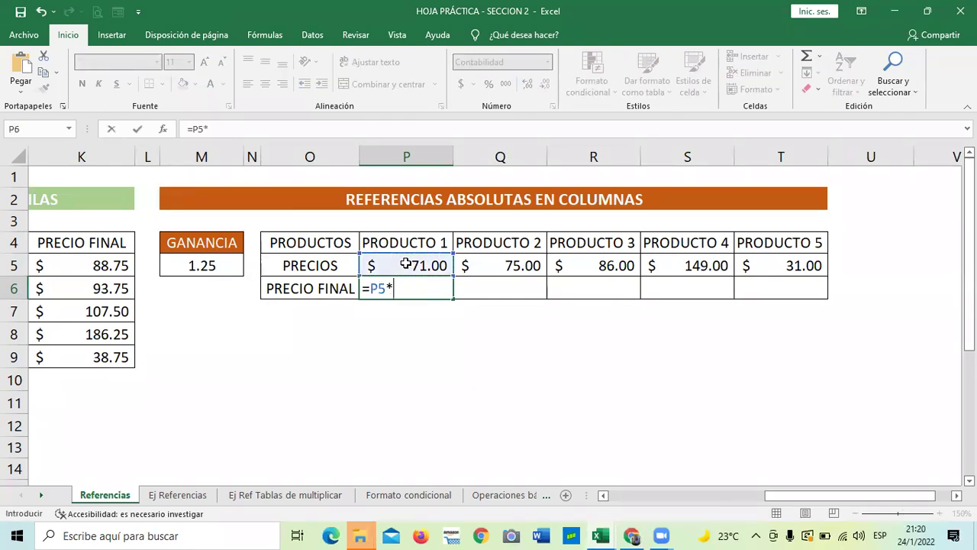
{"action": "left_click", "coordinate": [195, 265]}
{"action": "key", "text": "Return"}
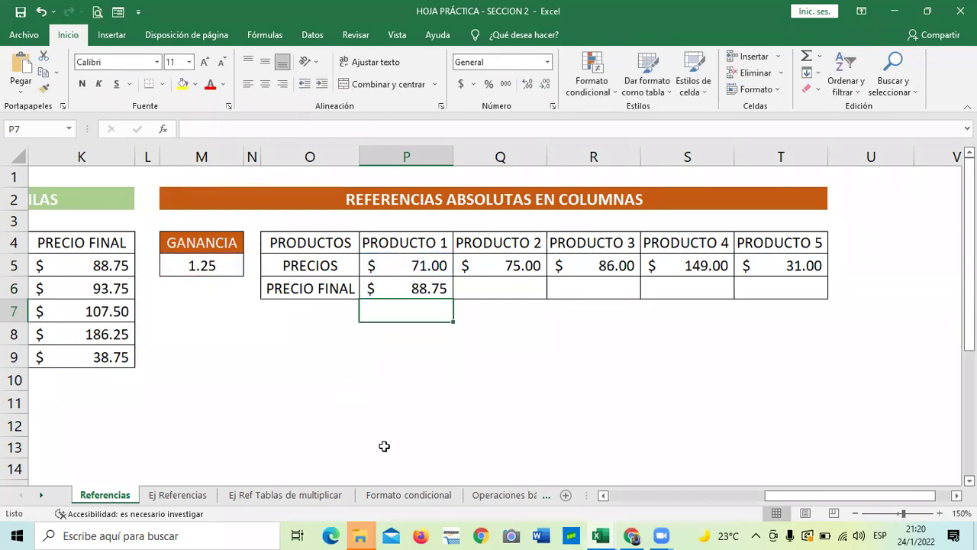
Fill the P6 formula across the PRECIO FINAL row to PRODUCTO 5 in T6.
{"action": "left_click", "coordinate": [469, 398]}
{"action": "left_click", "coordinate": [421, 287]}
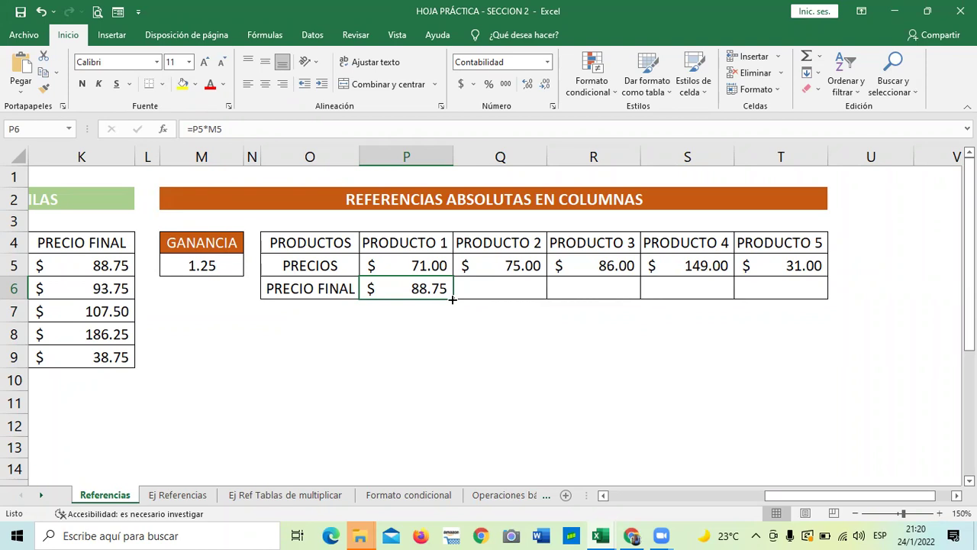
{"action": "left_click_drag", "start_coordinate": [452, 299], "coordinate": [799, 302]}
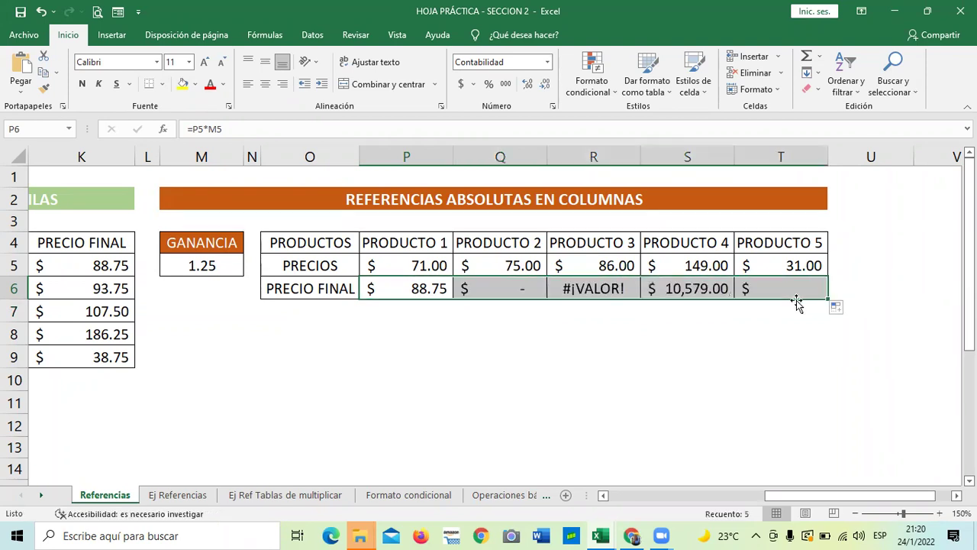
{"action": "left_click", "coordinate": [726, 347]}
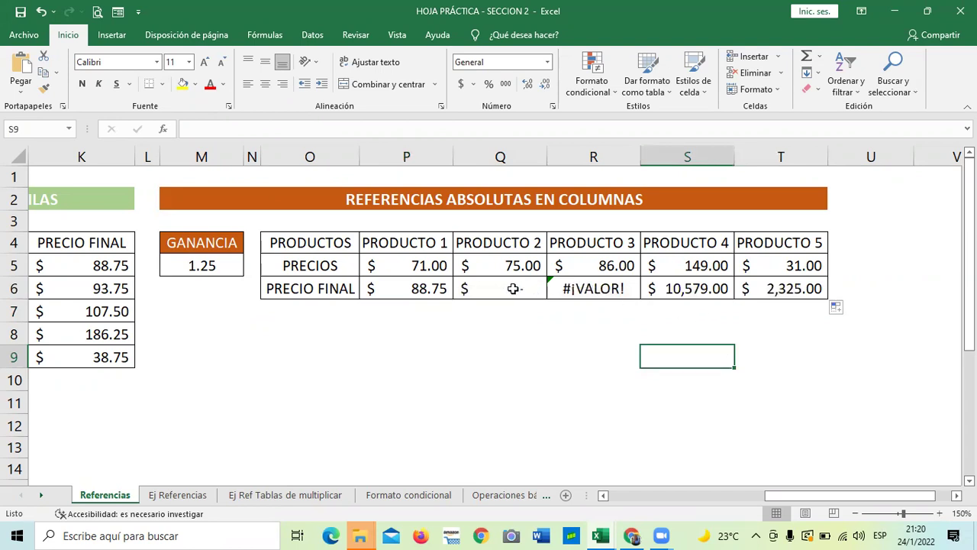
Inspect the cell references in the PRECIO FINAL formulas of PRODUCTO 2 (Q6), PRODUCTO 3 (R6) and PRODUCTO 4 (S6).
{"action": "left_click", "coordinate": [513, 288]}
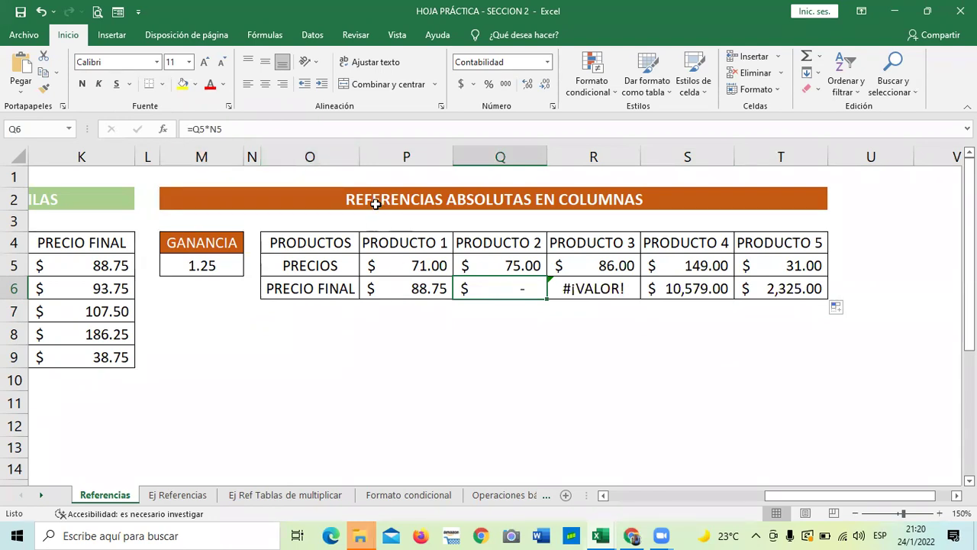
{"action": "left_click", "coordinate": [292, 126]}
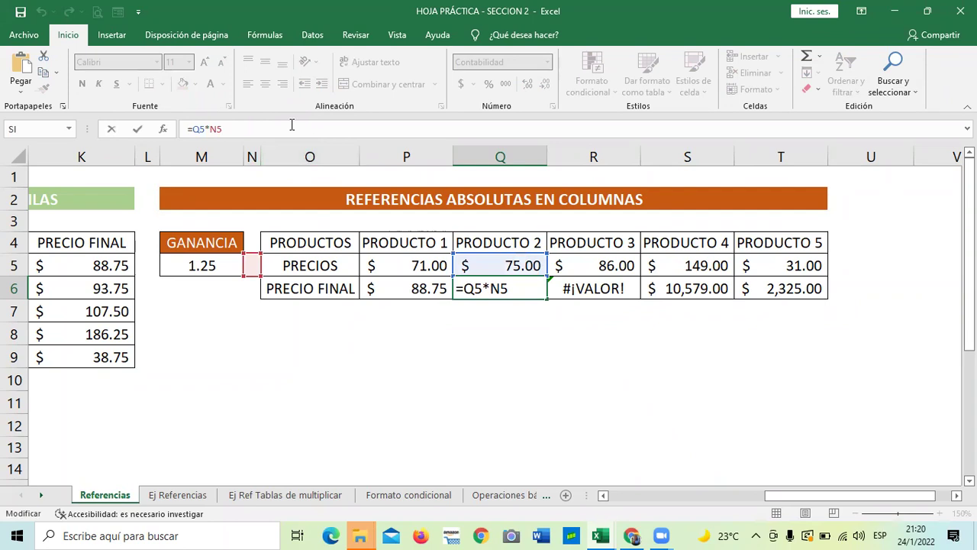
{"action": "left_click", "coordinate": [584, 287]}
{"action": "left_click", "coordinate": [233, 127]}
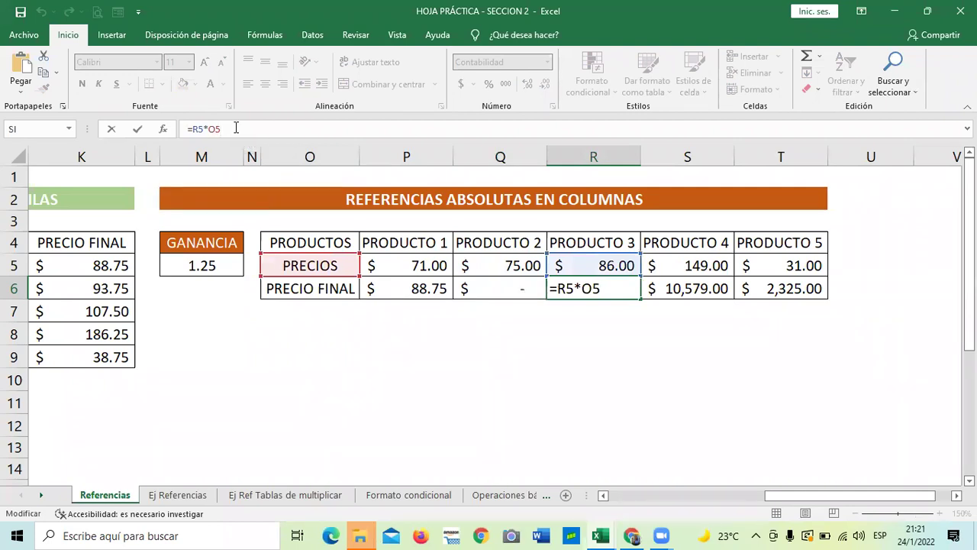
{"action": "left_click", "coordinate": [676, 288]}
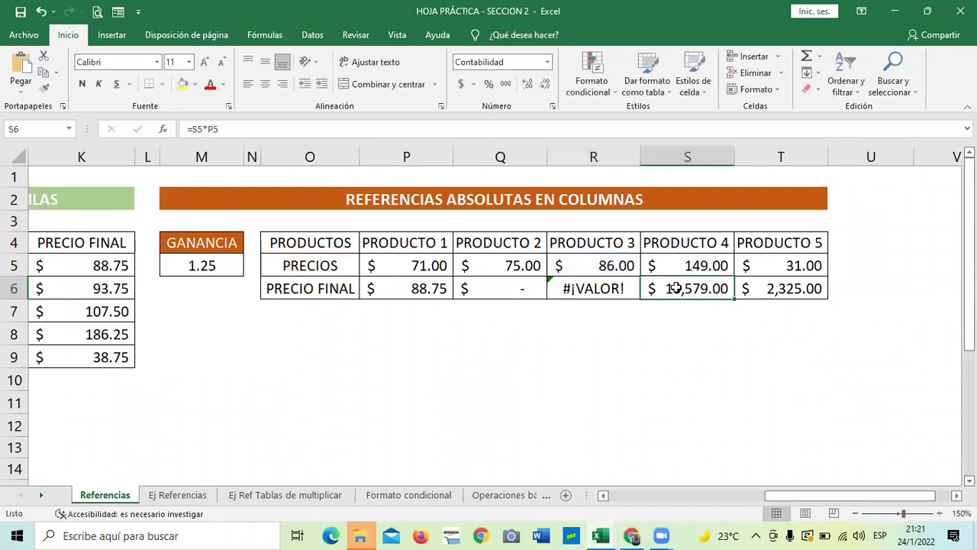
{"action": "left_click", "coordinate": [266, 131]}
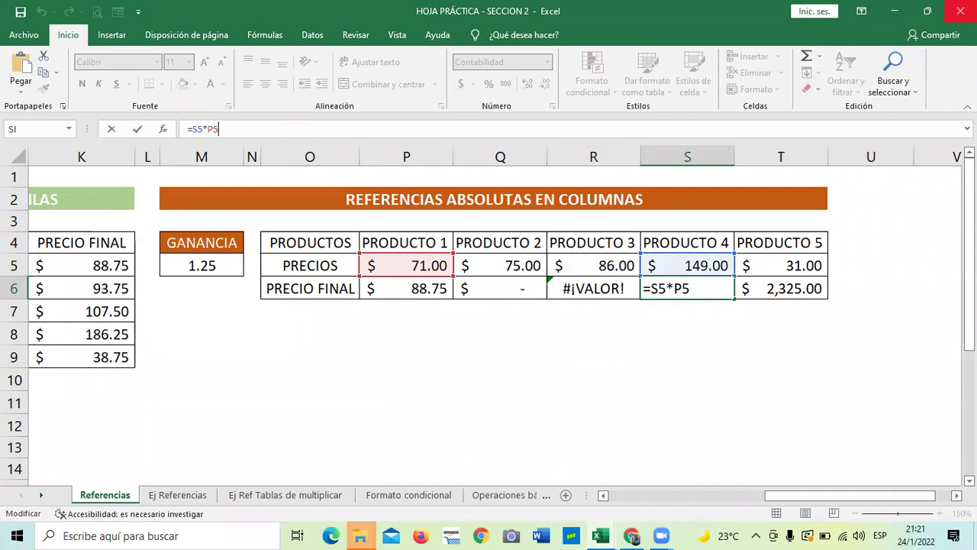
{"action": "left_click", "coordinate": [454, 347]}
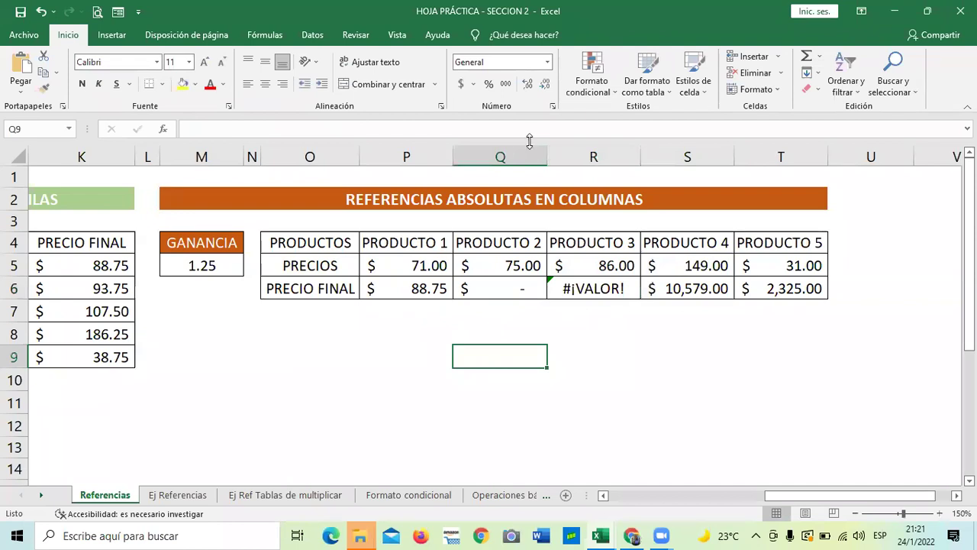
{"action": "left_click", "coordinate": [644, 426]}
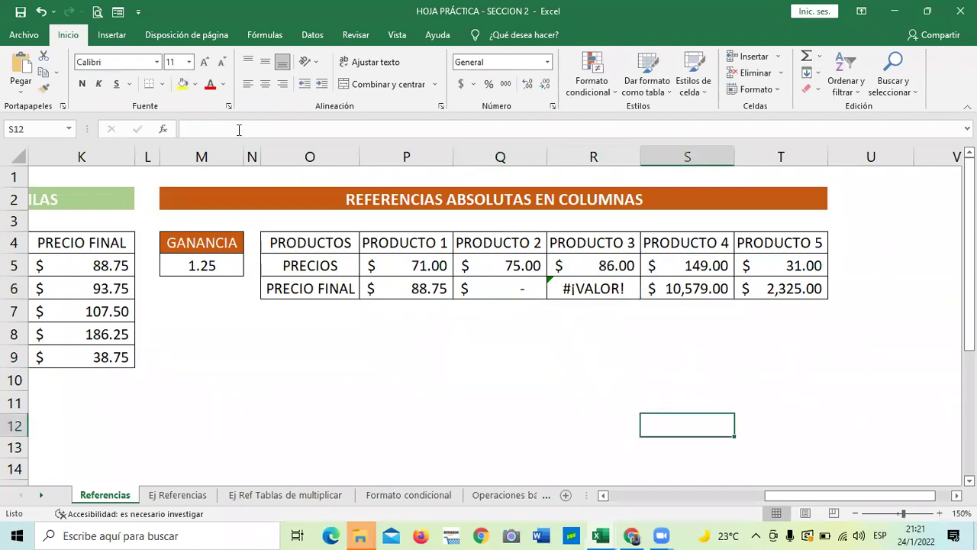
Undo the fill of the relative PRECIO FINAL formula across PRODUCTO 2 to PRODUCTO 5 (Q6:T6).
{"action": "left_click", "coordinate": [41, 12]}
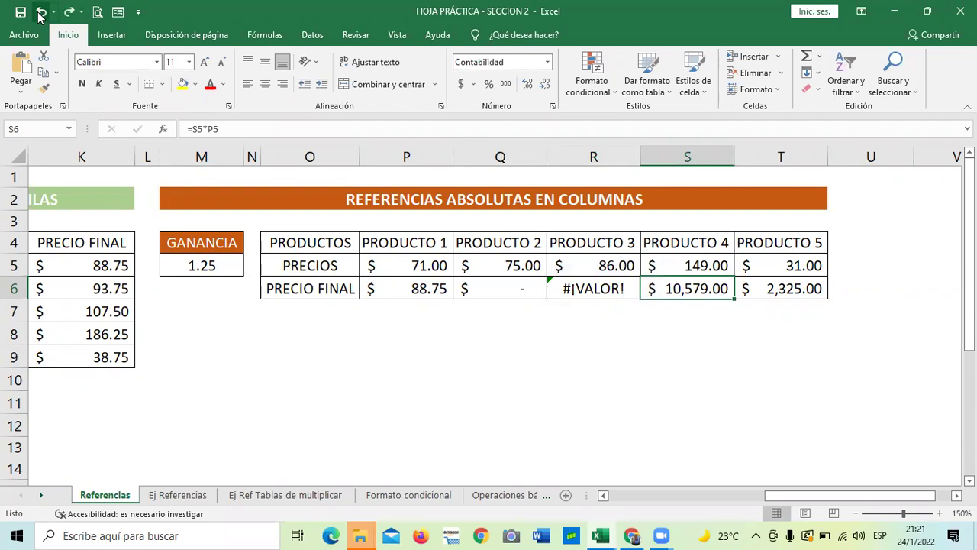
{"action": "left_click", "coordinate": [41, 13]}
{"action": "left_click", "coordinate": [40, 13]}
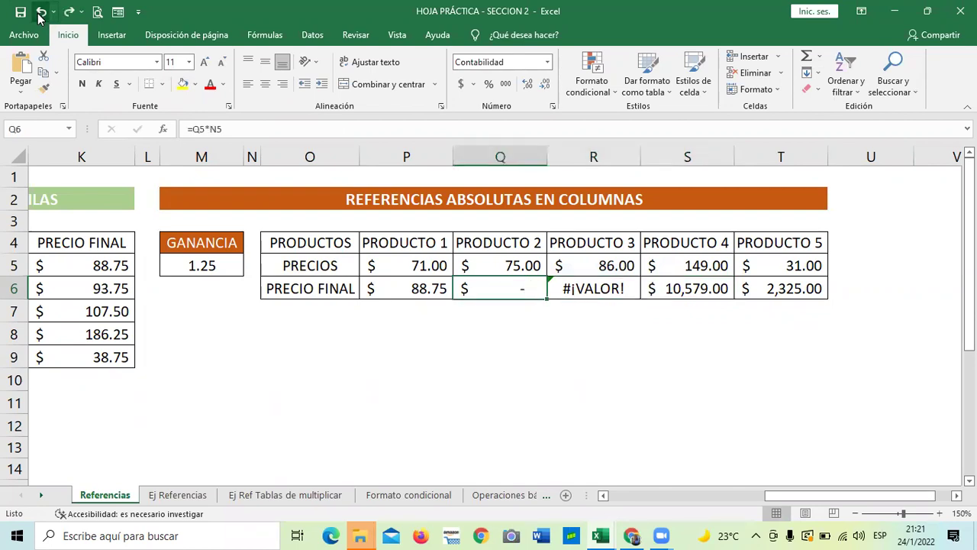
{"action": "left_click", "coordinate": [41, 12]}
{"action": "left_click", "coordinate": [489, 365]}
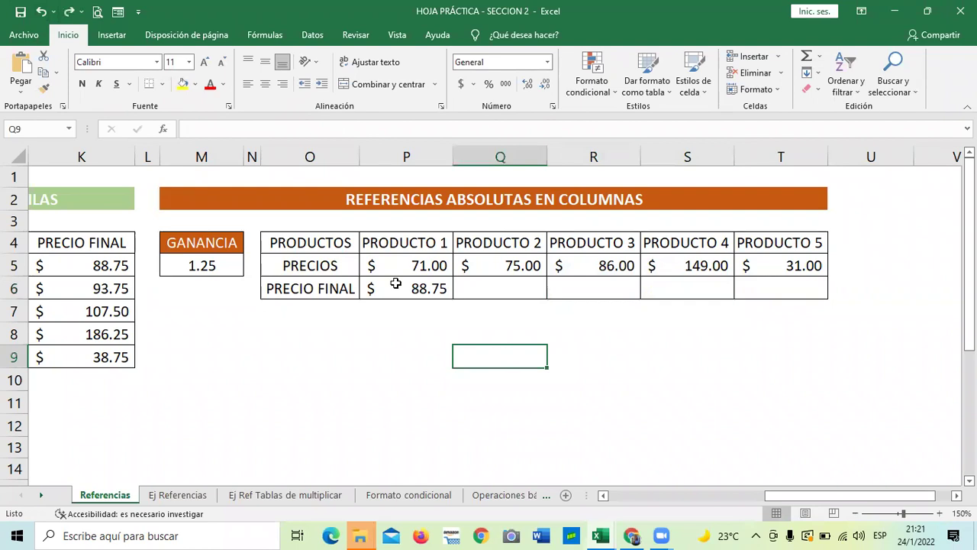
Make the GANANCIA reference absolute in PRODUCTO 1's PRECIO FINAL formula in P6, so that it reads =P5*$M$5.
{"action": "left_click", "coordinate": [398, 285]}
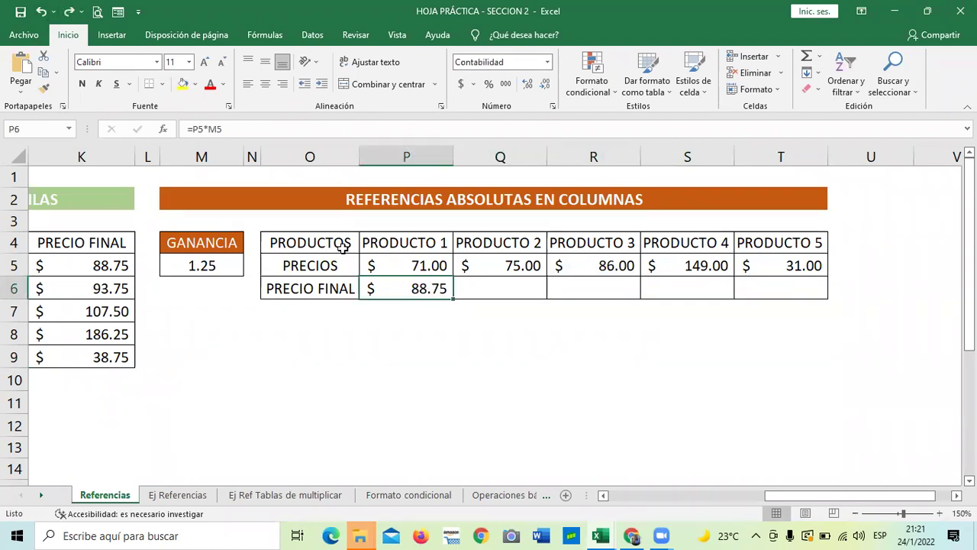
{"action": "left_click", "coordinate": [221, 129]}
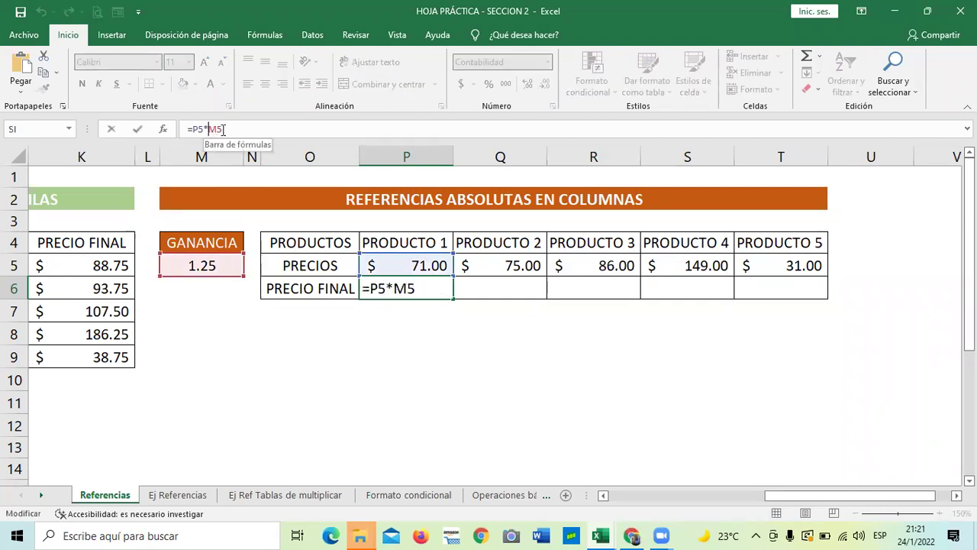
{"action": "key", "text": "Left"}
{"action": "key", "text": "Left"}
{"action": "type", "text": "$"}
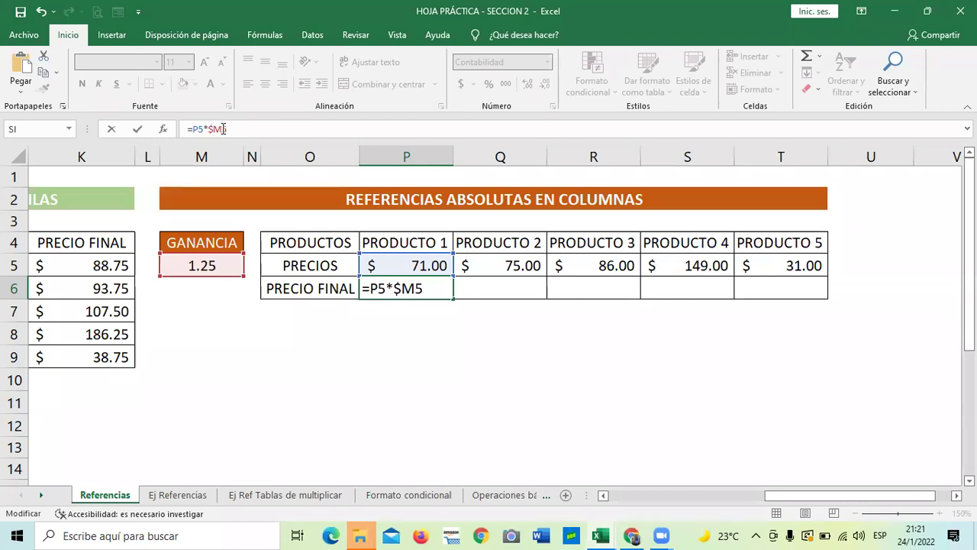
{"action": "key", "text": "Right"}
{"action": "type", "text": "$"}
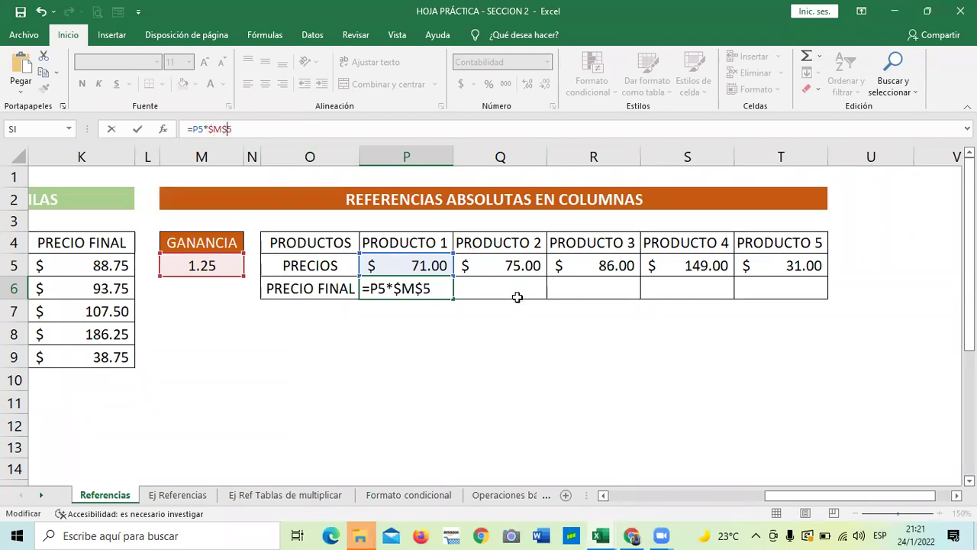
{"action": "left_click_drag", "start_coordinate": [476, 321], "coordinate": [470, 335]}
Fill the absolute-reference formula from P6 across the PRECIO FINAL row to T6 and check the references in PRODUCTO 5's formula.
{"action": "left_click", "coordinate": [436, 286]}
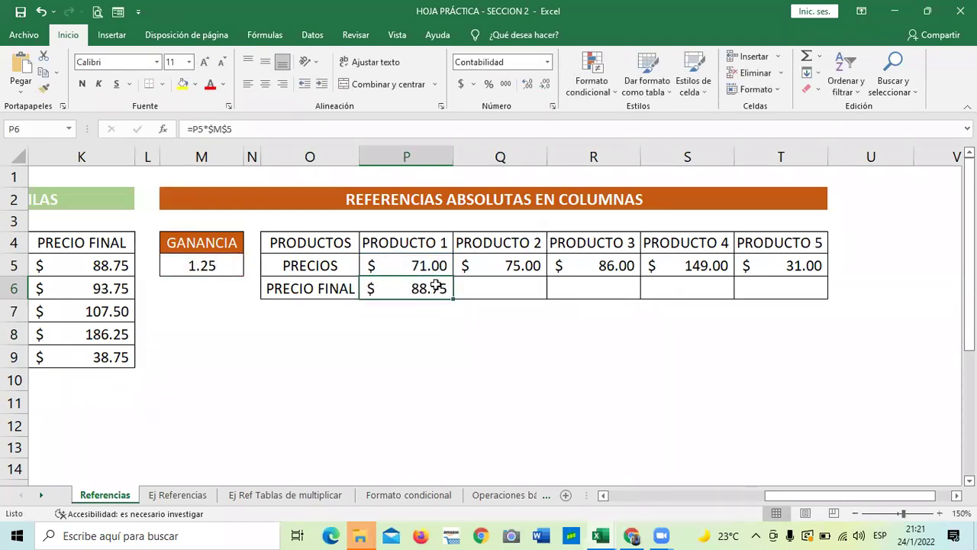
{"action": "left_click_drag", "start_coordinate": [452, 300], "coordinate": [802, 306]}
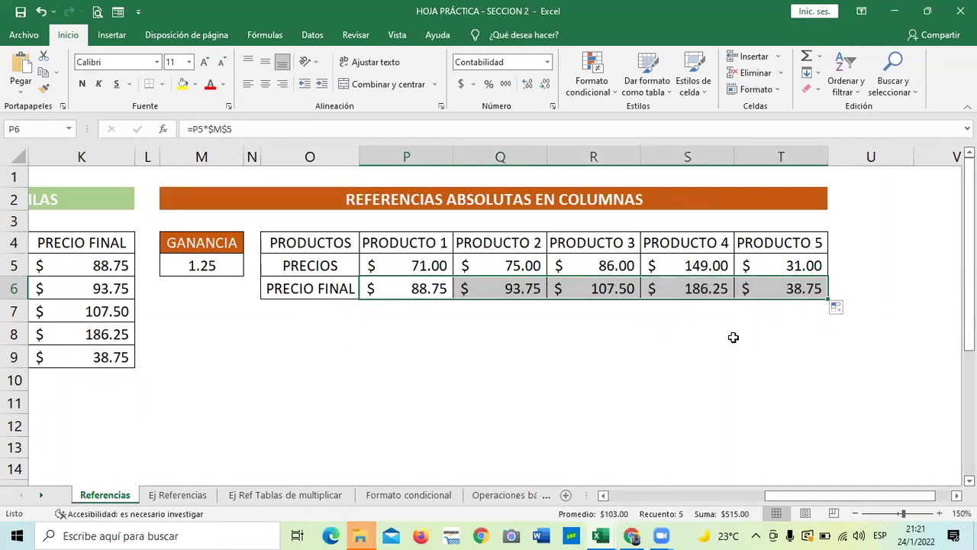
{"action": "left_click", "coordinate": [371, 363]}
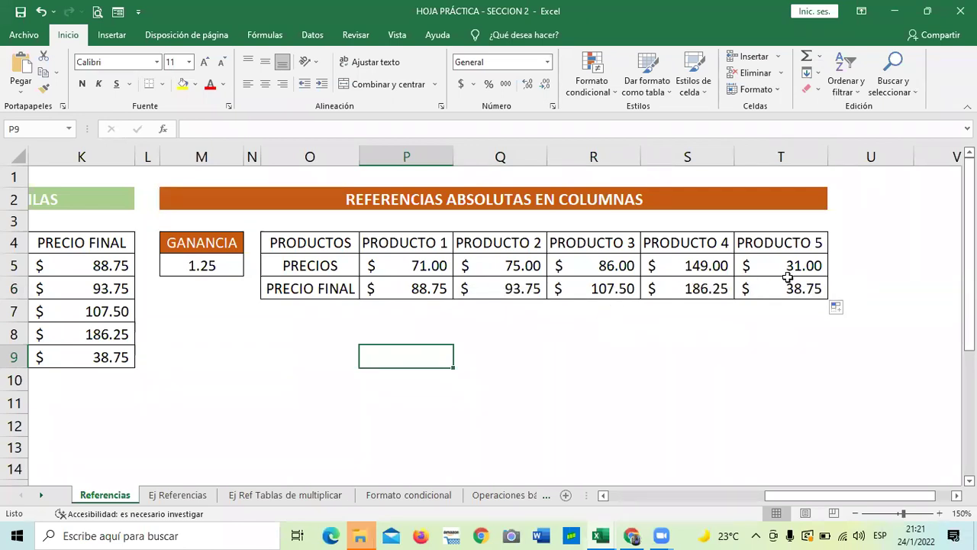
{"action": "left_click", "coordinate": [755, 290]}
{"action": "left_click", "coordinate": [257, 128]}
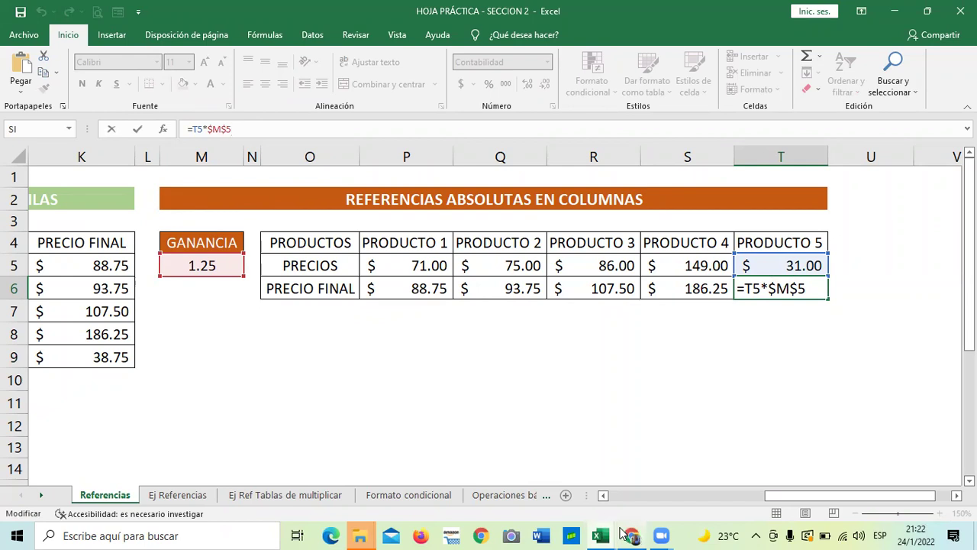
Switch to the course page in Chrome and examine the paused video lesson on Uso de referencias en Excel.
{"action": "mouse_move", "coordinate": [628, 532]}
{"action": "left_click", "coordinate": [629, 481]}
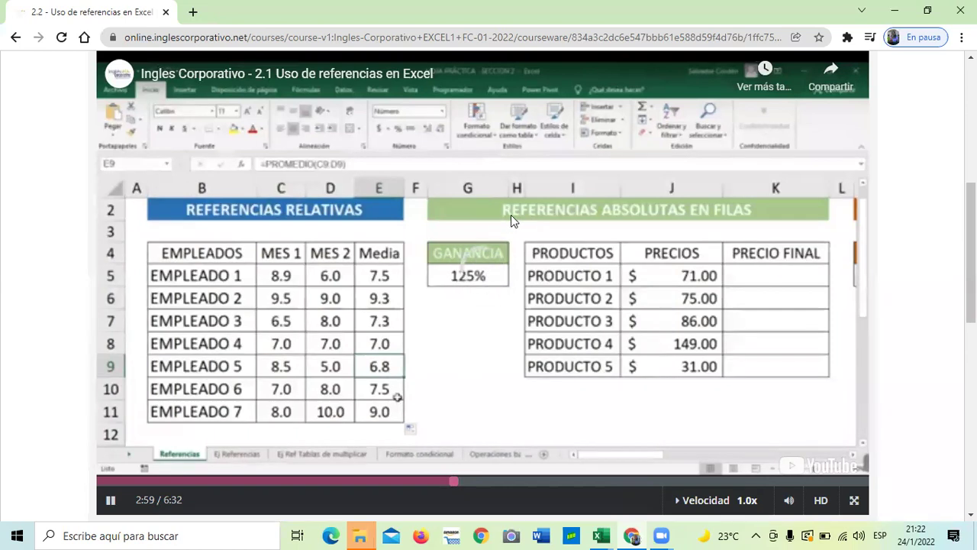
{"action": "scroll", "coordinate": [489, 306], "scroll_direction": "up", "scroll_amount": 2}
{"action": "scroll", "coordinate": [489, 305], "scroll_direction": "down", "scroll_amount": 1}
{"action": "scroll", "coordinate": [515, 265], "scroll_direction": "down", "scroll_amount": 2}
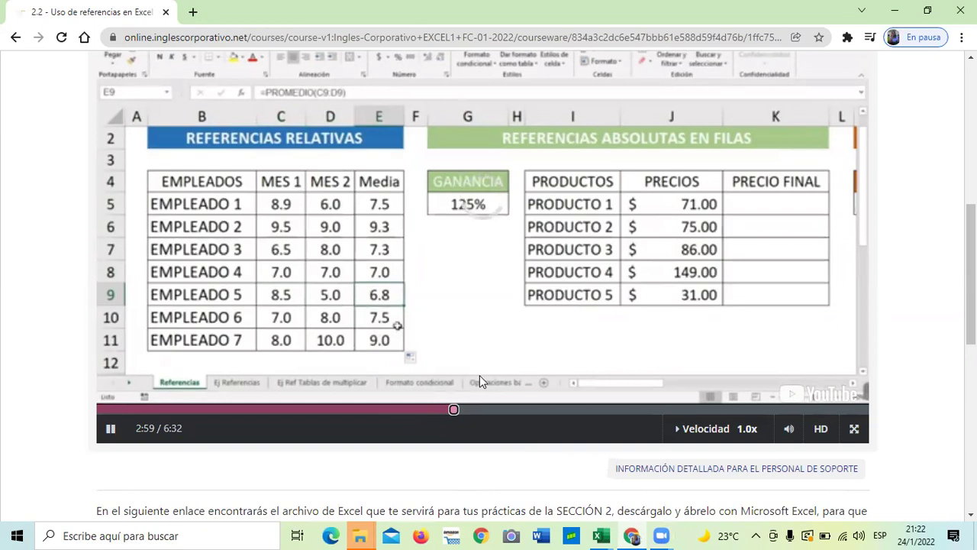
{"action": "scroll", "coordinate": [485, 204], "scroll_direction": "up", "scroll_amount": 1}
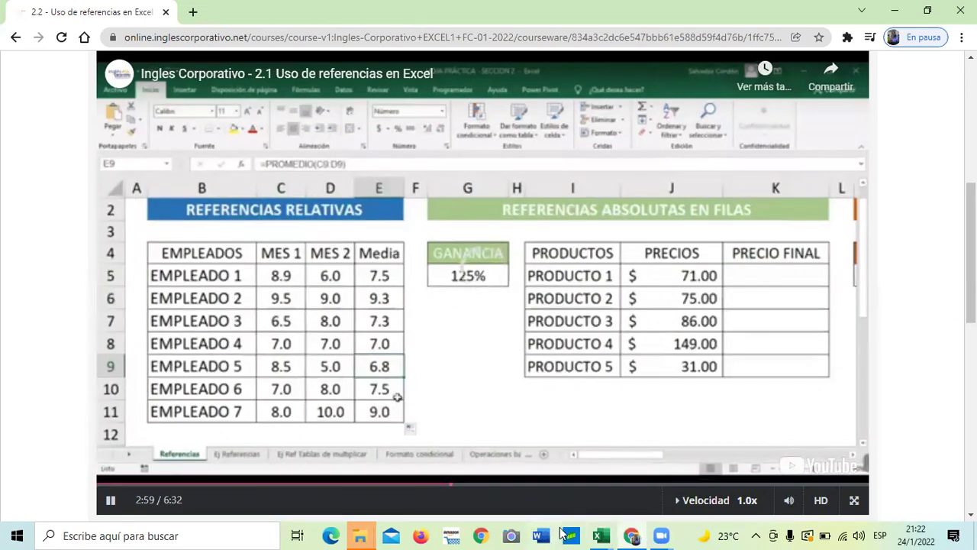
Switch back to the HOJA PRÁCTICA - SECCION 2 workbook in Excel and inspect the Media formula of EMPLEADO 1 in E5.
{"action": "mouse_move", "coordinate": [607, 532]}
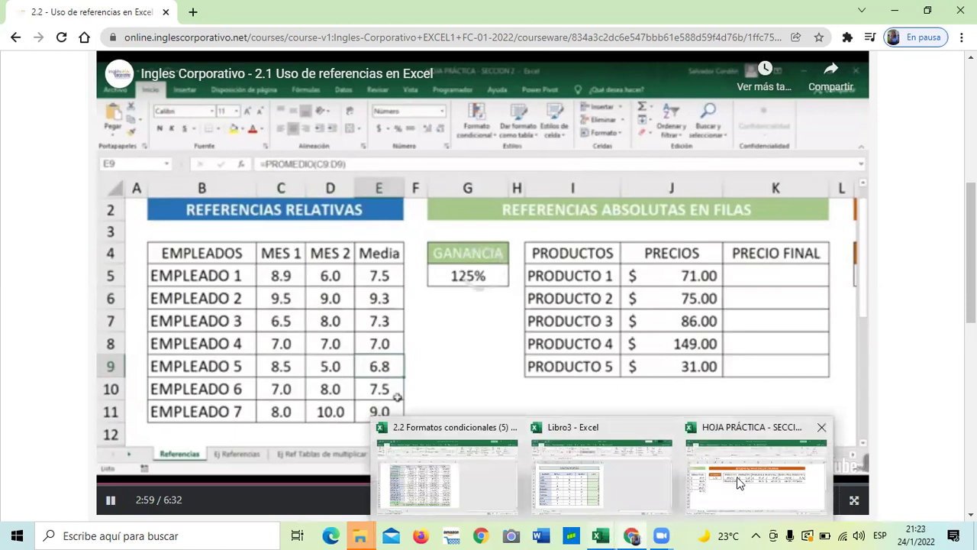
{"action": "left_click", "coordinate": [691, 489]}
{"action": "left_click_drag", "start_coordinate": [786, 497], "coordinate": [622, 496]}
{"action": "left_click", "coordinate": [421, 402]}
{"action": "left_click", "coordinate": [279, 264]}
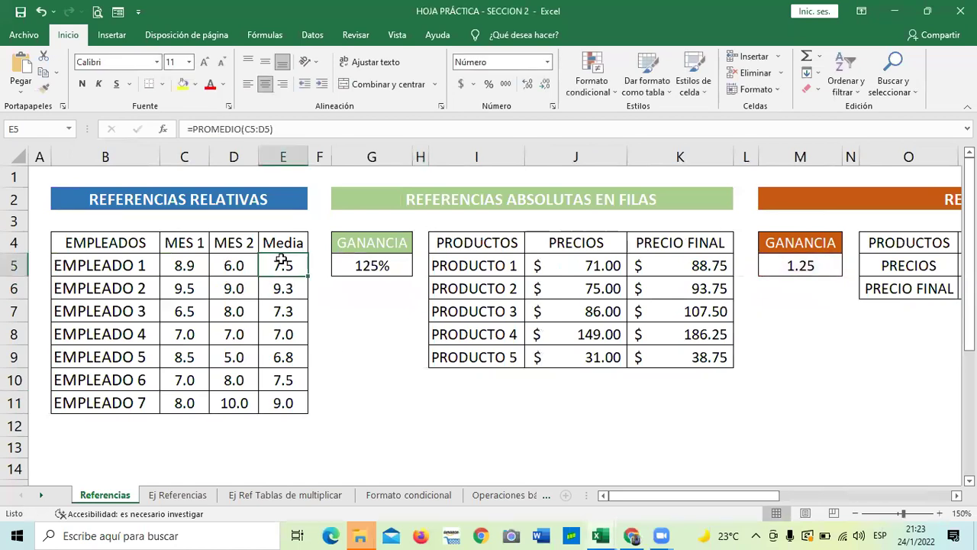
{"action": "left_click", "coordinate": [308, 126]}
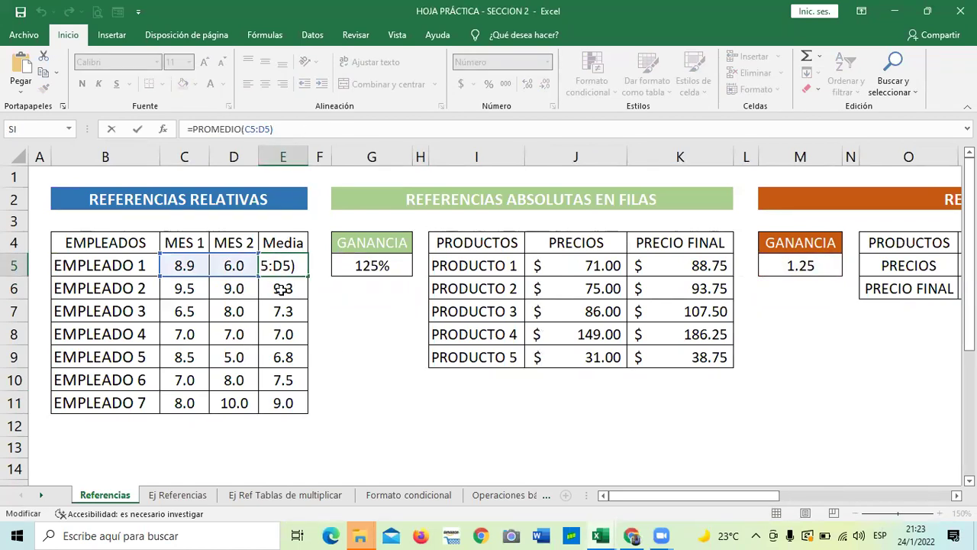
{"action": "key", "text": "Return"}
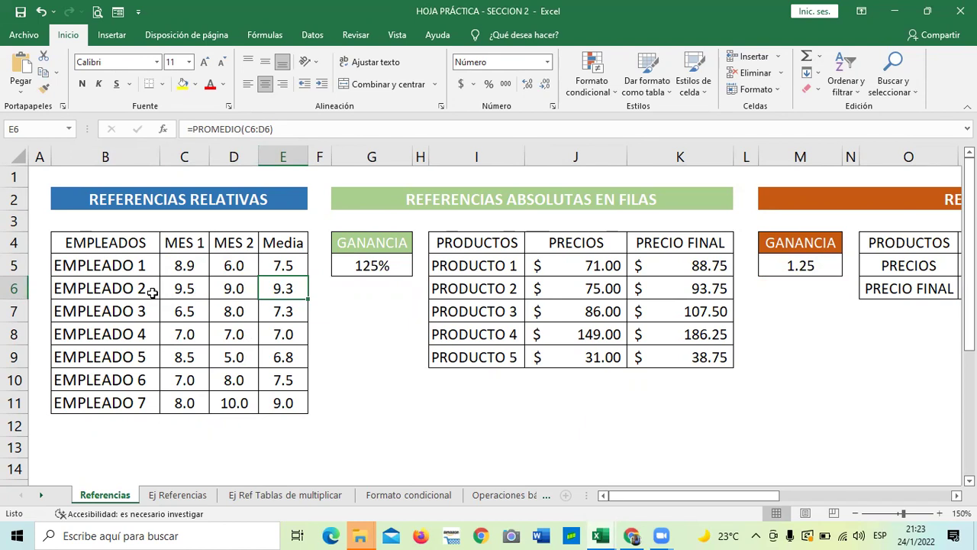
Inspect the relative cell references in the Media formulas of EMPLEADO 2 to EMPLEADO 5 (E6:E9).
{"action": "left_click", "coordinate": [295, 124]}
{"action": "left_click", "coordinate": [284, 311]}
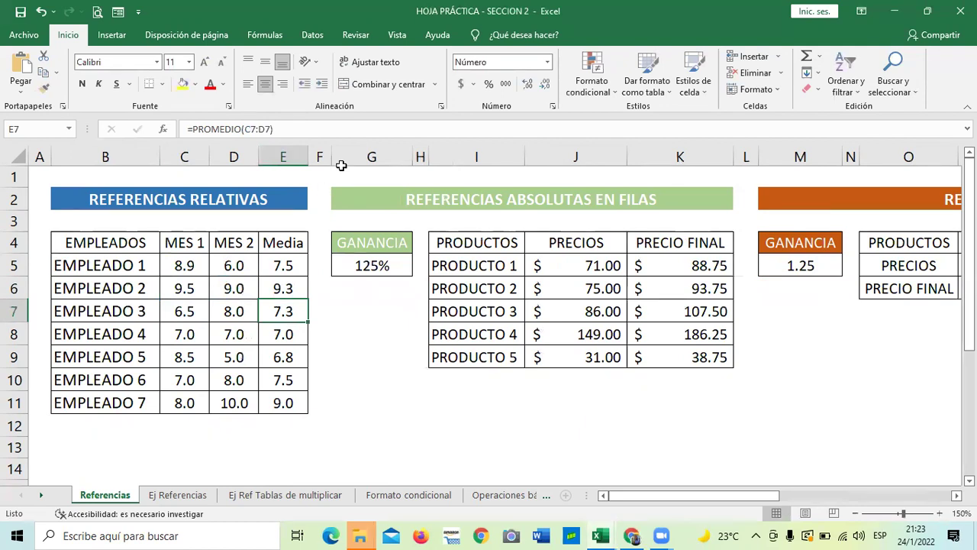
{"action": "left_click", "coordinate": [290, 335]}
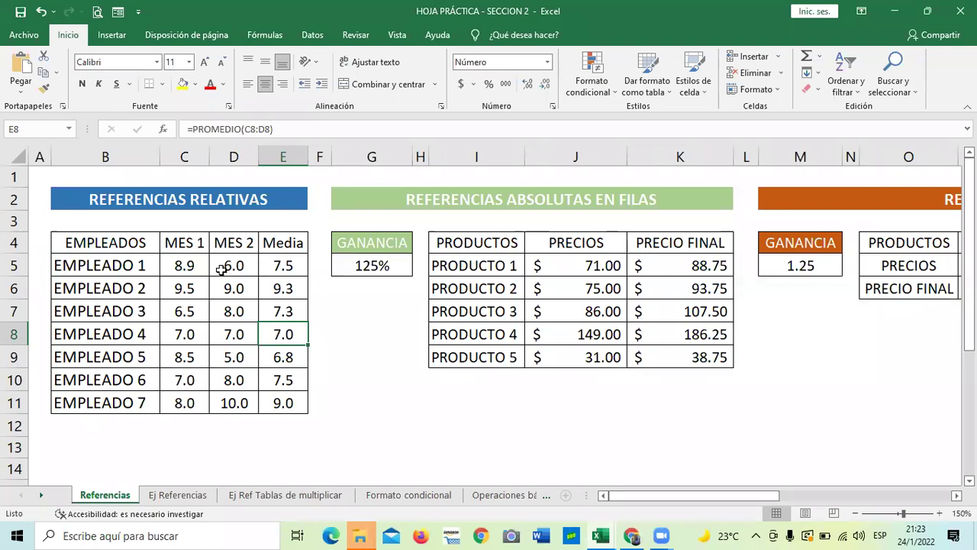
{"action": "left_click", "coordinate": [290, 129]}
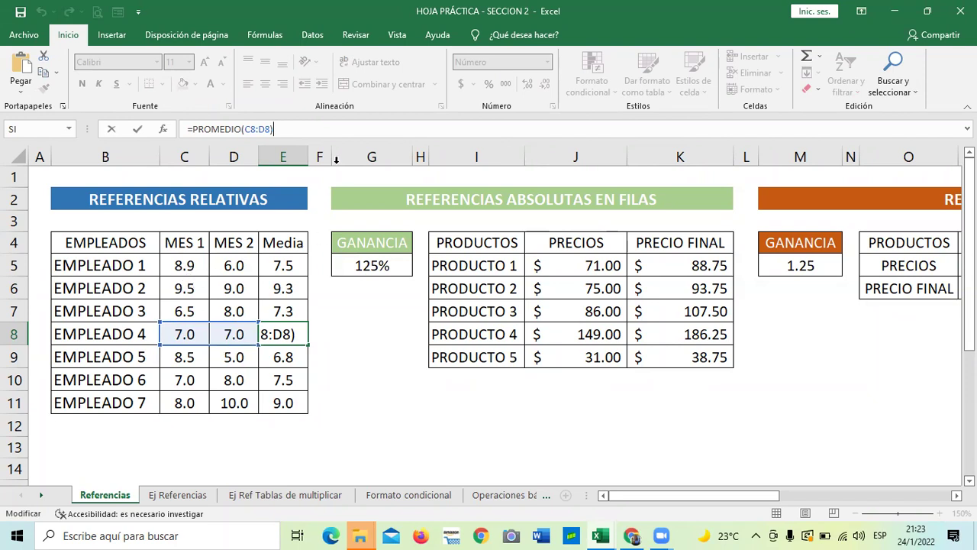
{"action": "key", "text": "Return"}
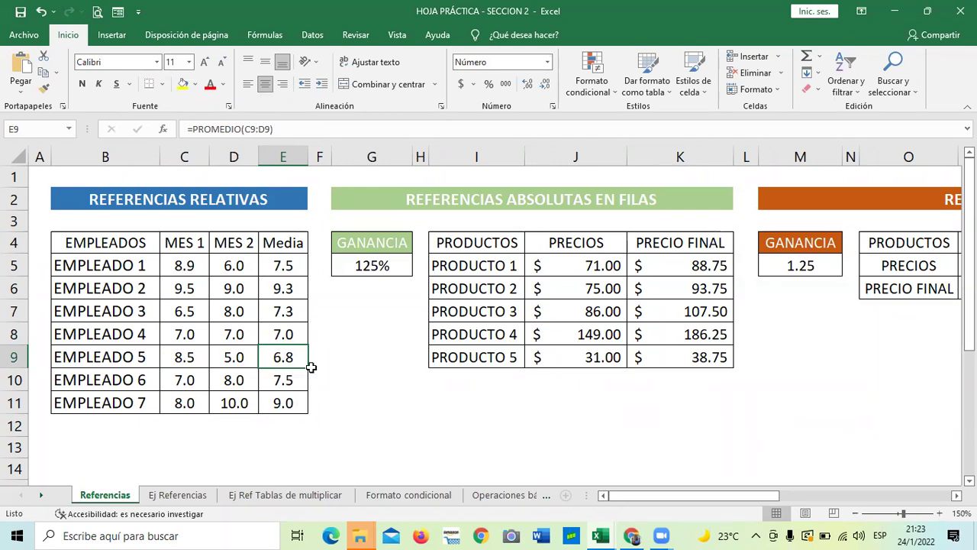
{"action": "left_click", "coordinate": [302, 127]}
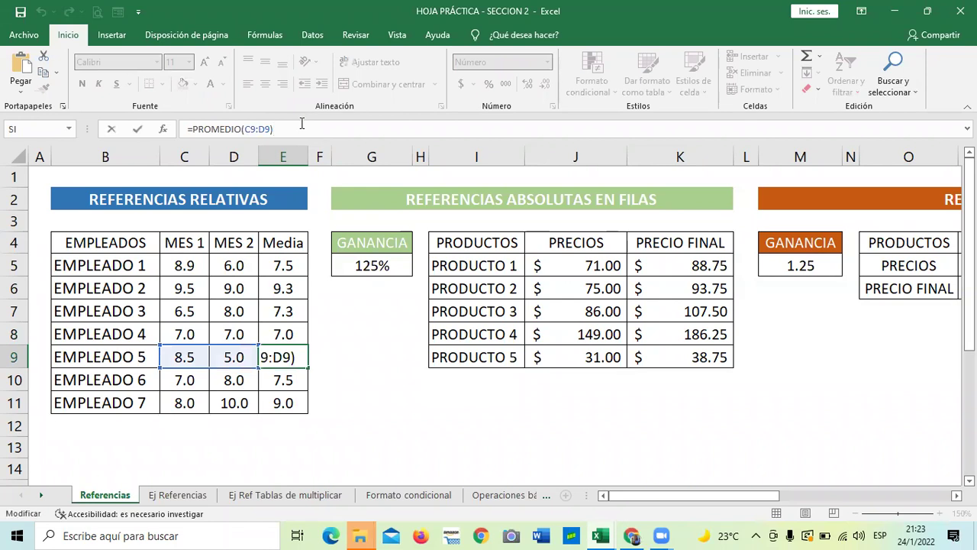
{"action": "key", "text": "Return"}
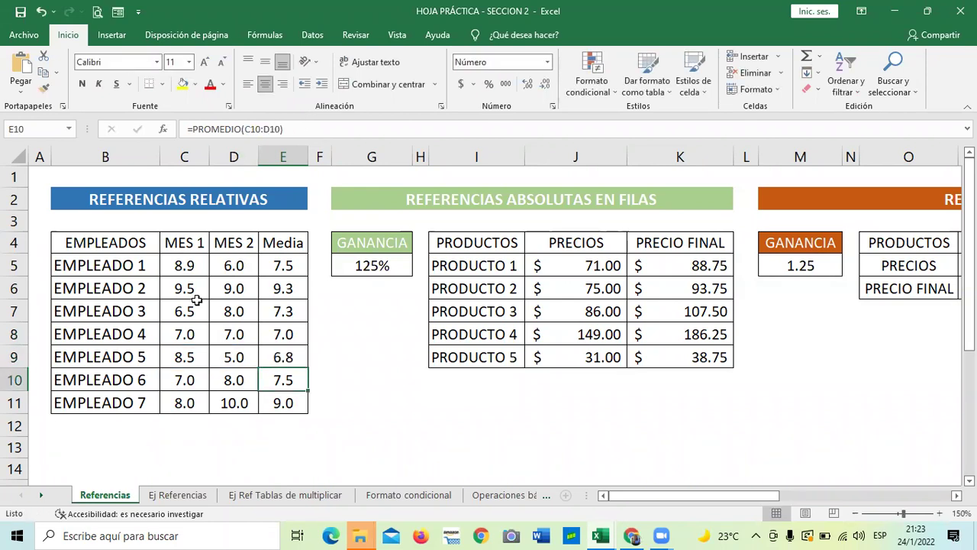
On the Ej Referencias sheet, clear the employees' 3.25%, 10% and 6.25% deduction cells (D5:F11) in the PLANILLA table.
{"action": "left_click", "coordinate": [418, 440]}
{"action": "left_click_drag", "start_coordinate": [643, 501], "coordinate": [691, 498]}
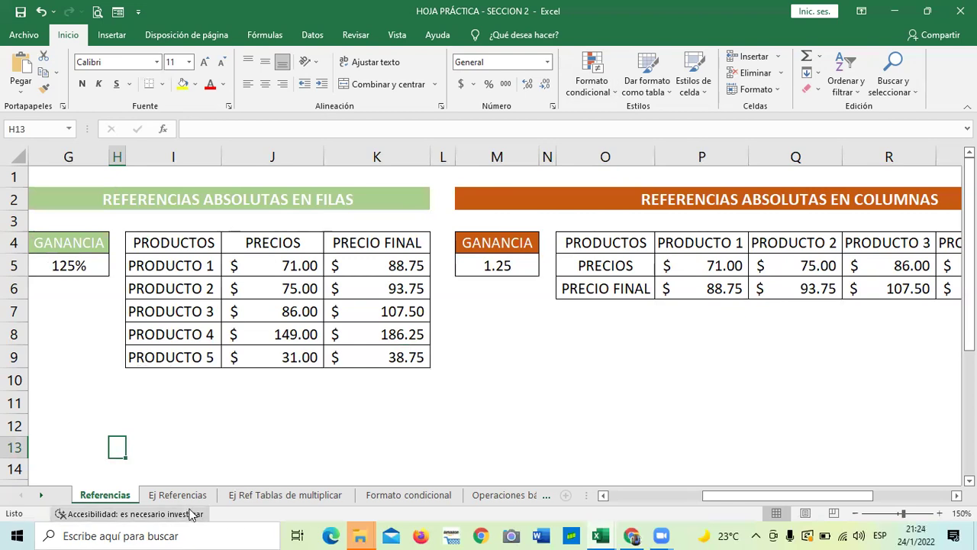
{"action": "left_click", "coordinate": [183, 495]}
{"action": "left_click", "coordinate": [725, 365]}
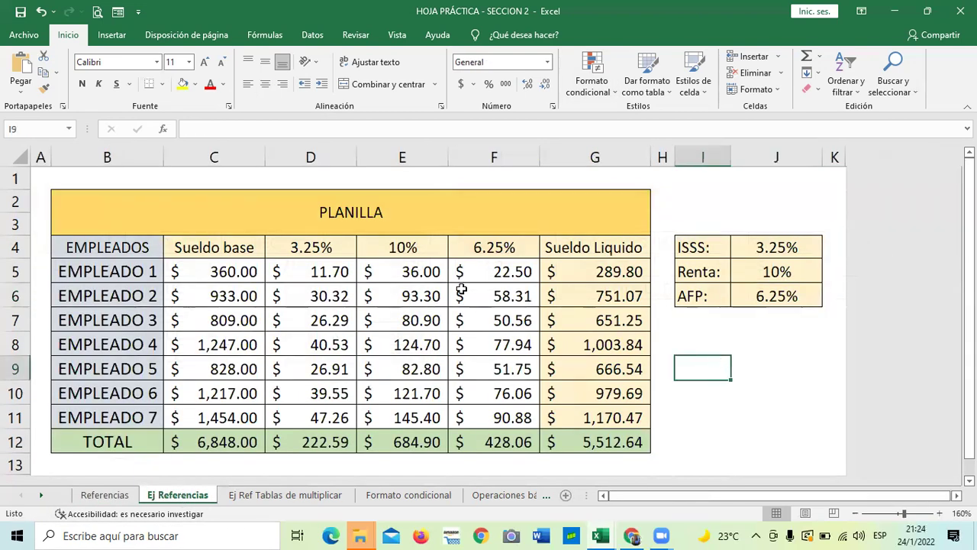
{"action": "left_click_drag", "start_coordinate": [299, 272], "coordinate": [504, 414]}
{"action": "key", "text": "Delete"}
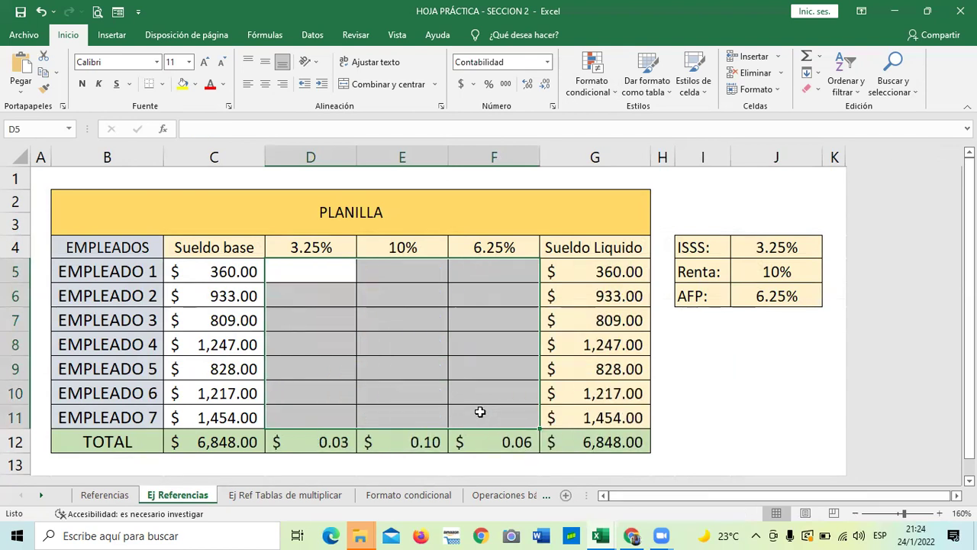
{"action": "left_click", "coordinate": [724, 393]}
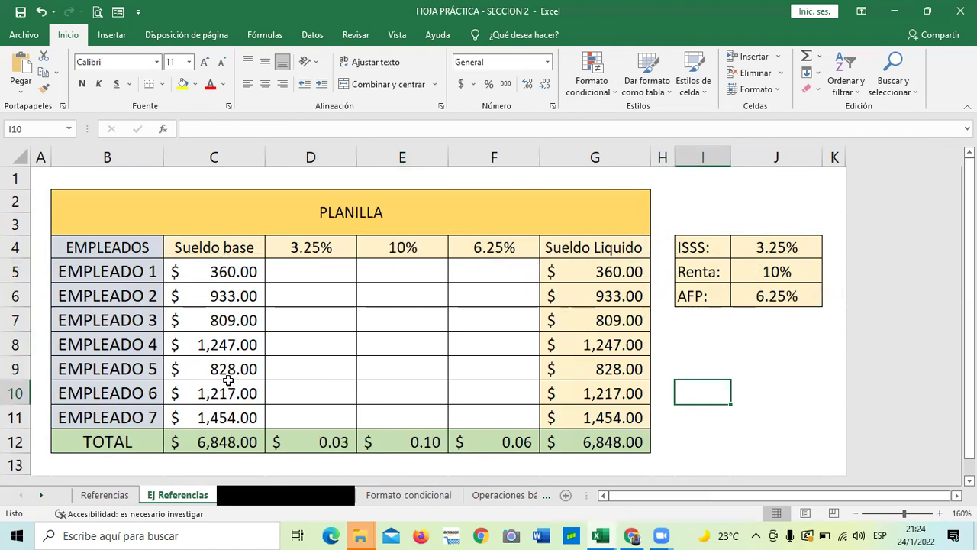
Examine the 3.25%, 10% and 6.25% deduction headings (D4:F4) of the PLANILLA table.
{"action": "left_click", "coordinate": [324, 248]}
{"action": "left_click", "coordinate": [379, 244]}
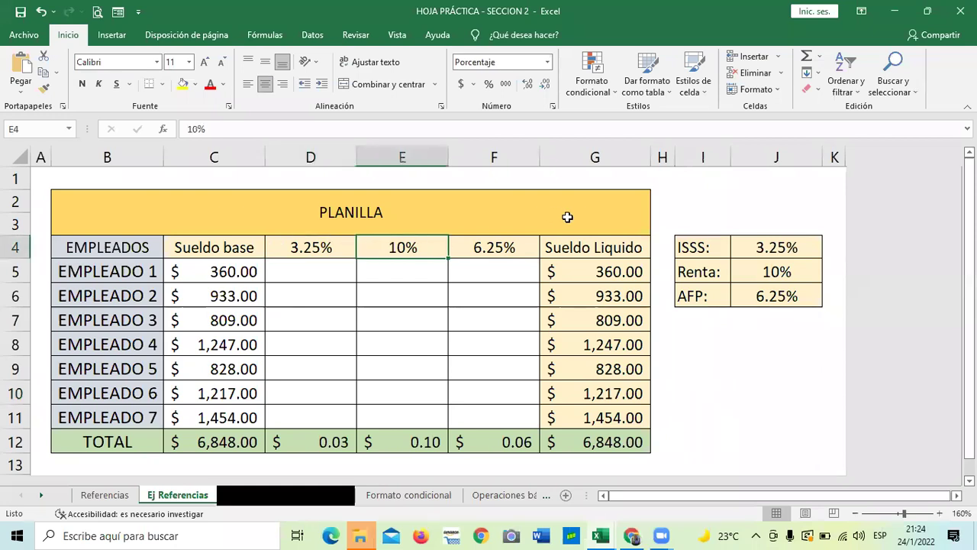
{"action": "left_click", "coordinate": [499, 248]}
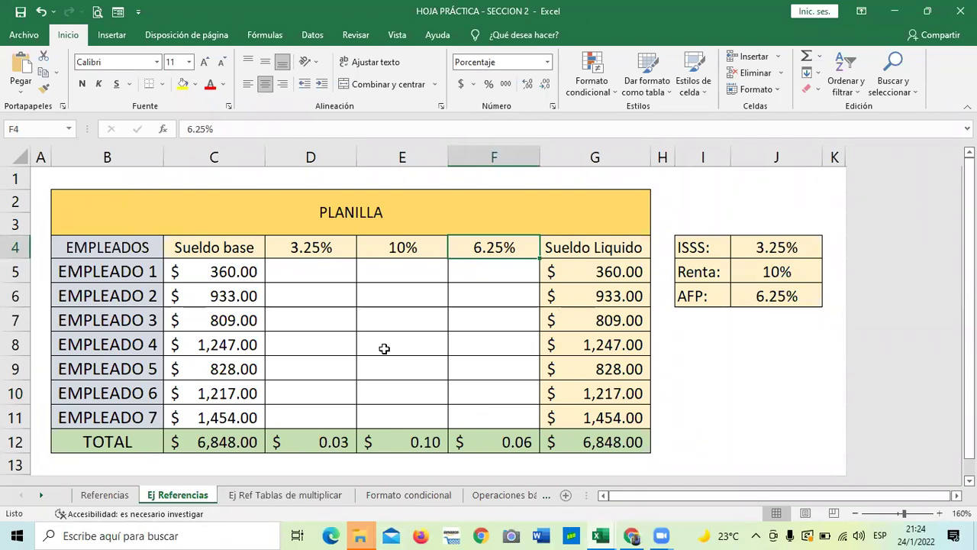
{"action": "left_click", "coordinate": [310, 246]}
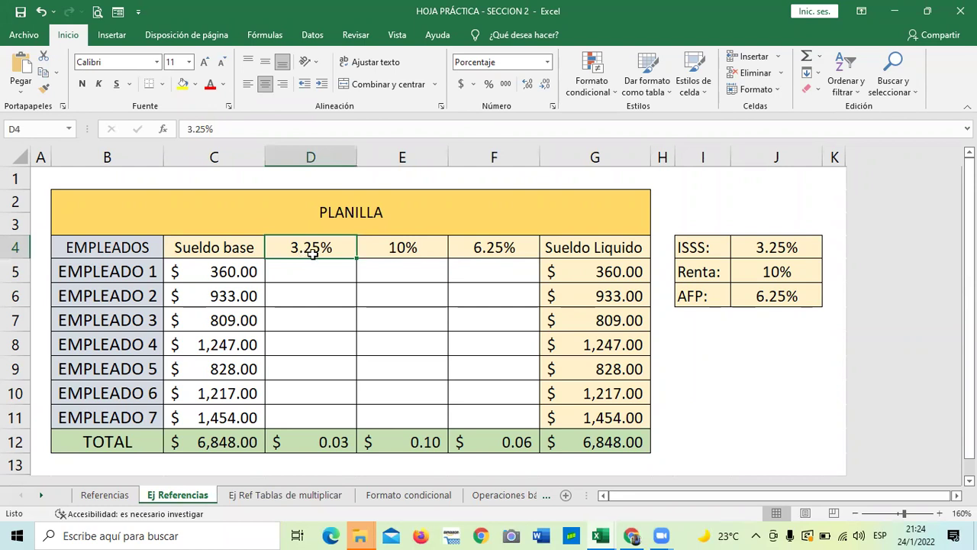
{"action": "left_click", "coordinate": [400, 248]}
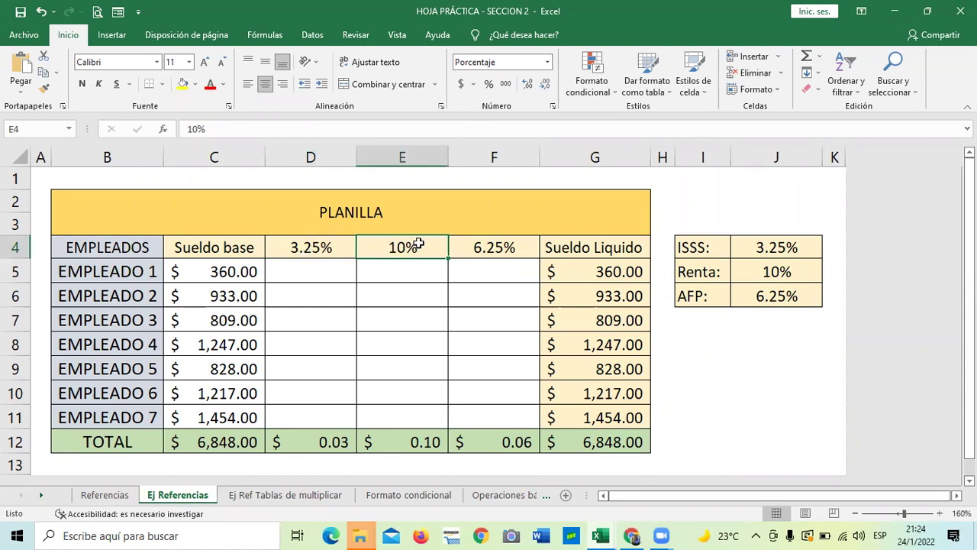
{"action": "left_click", "coordinate": [483, 243]}
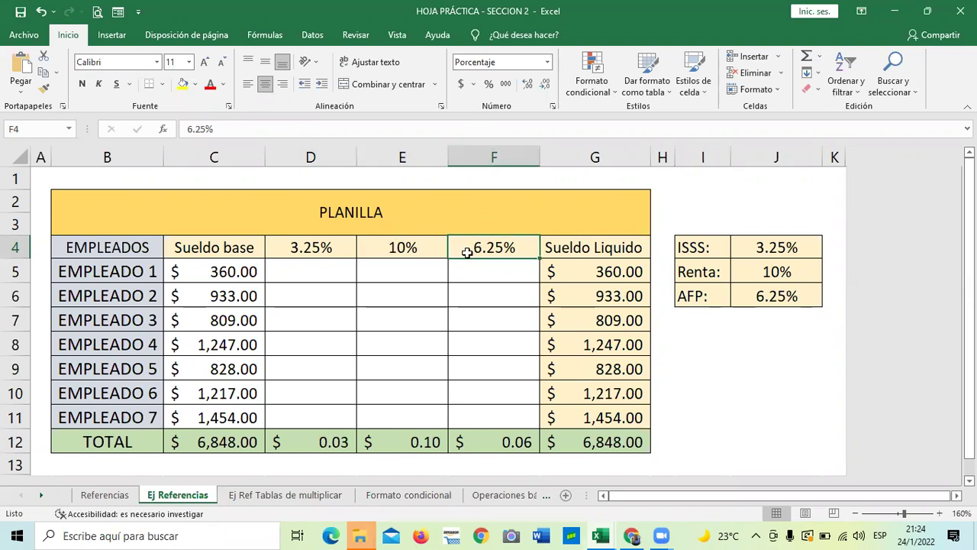
{"action": "left_click", "coordinate": [416, 250]}
{"action": "left_click", "coordinate": [338, 249]}
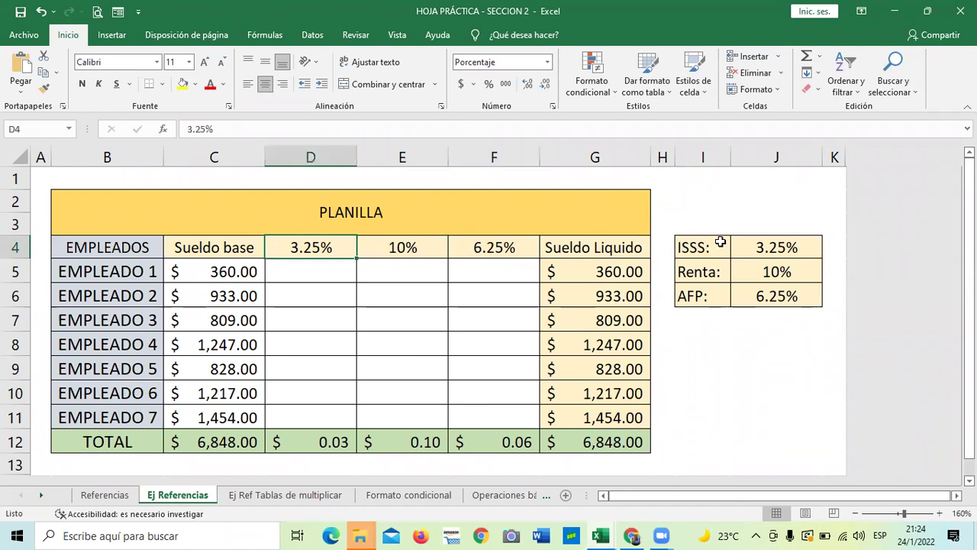
Examine the ISSS, Renta and AFP rates in J4:J6 beside the PLANILLA table.
{"action": "left_click", "coordinate": [764, 243]}
{"action": "left_click", "coordinate": [735, 273]}
{"action": "left_click", "coordinate": [746, 294]}
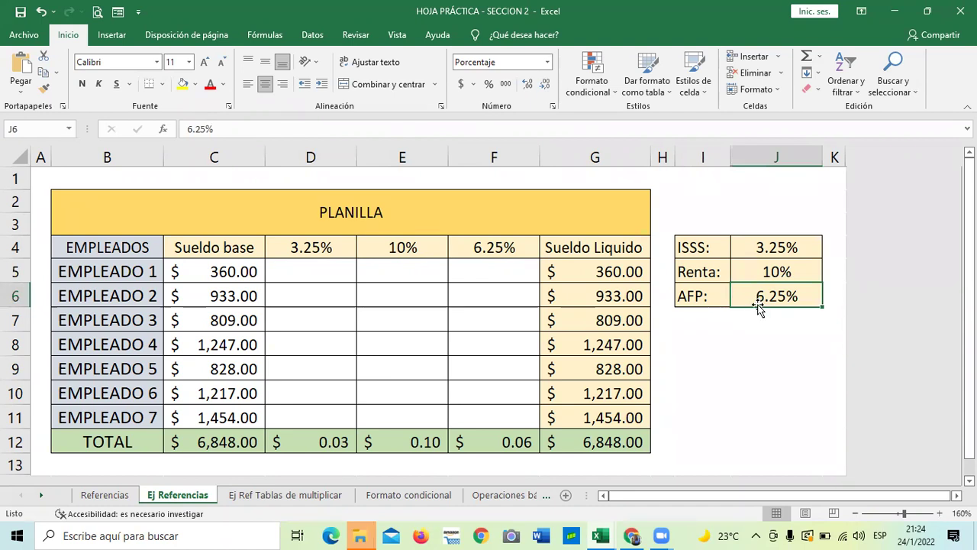
{"action": "left_click", "coordinate": [749, 246]}
{"action": "left_click", "coordinate": [745, 268]}
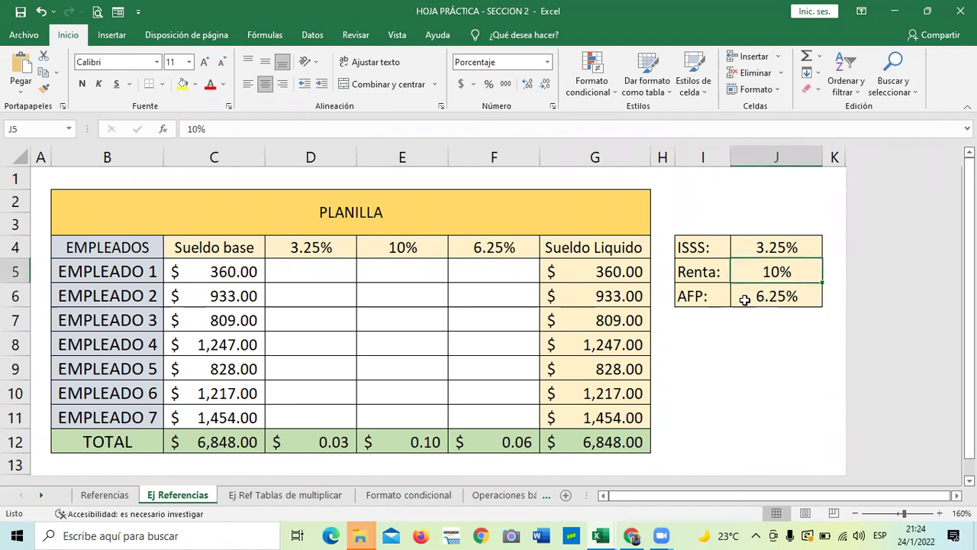
{"action": "left_click", "coordinate": [744, 298]}
{"action": "left_click_drag", "start_coordinate": [763, 357], "coordinate": [749, 346]}
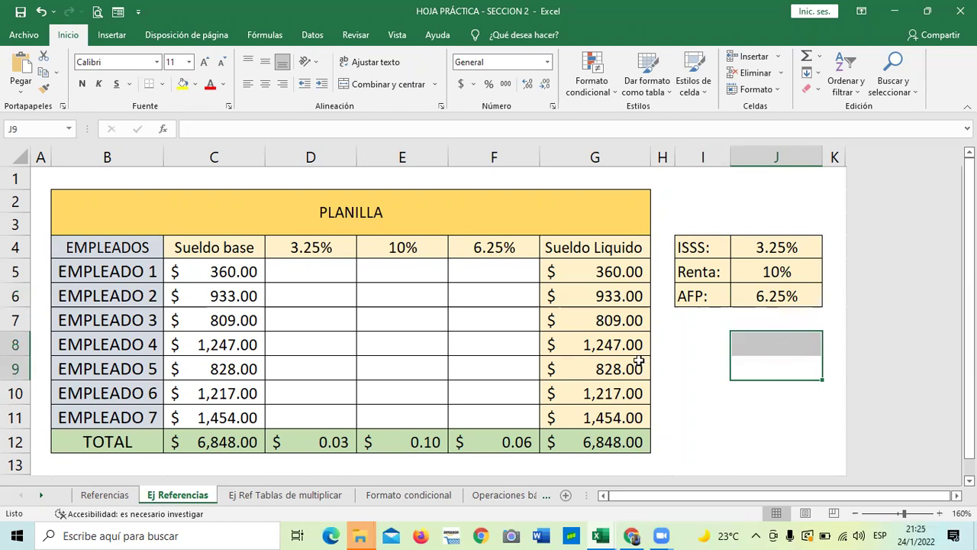
Compare the employees' Sueldo base cells in column C with the single ISSS rate in J4.
{"action": "left_click", "coordinate": [776, 246]}
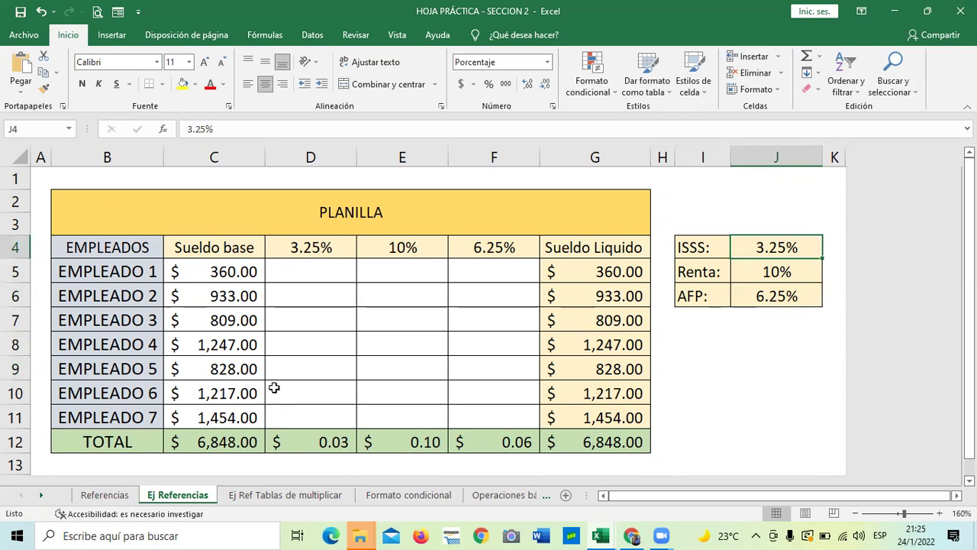
{"action": "left_click", "coordinate": [761, 361]}
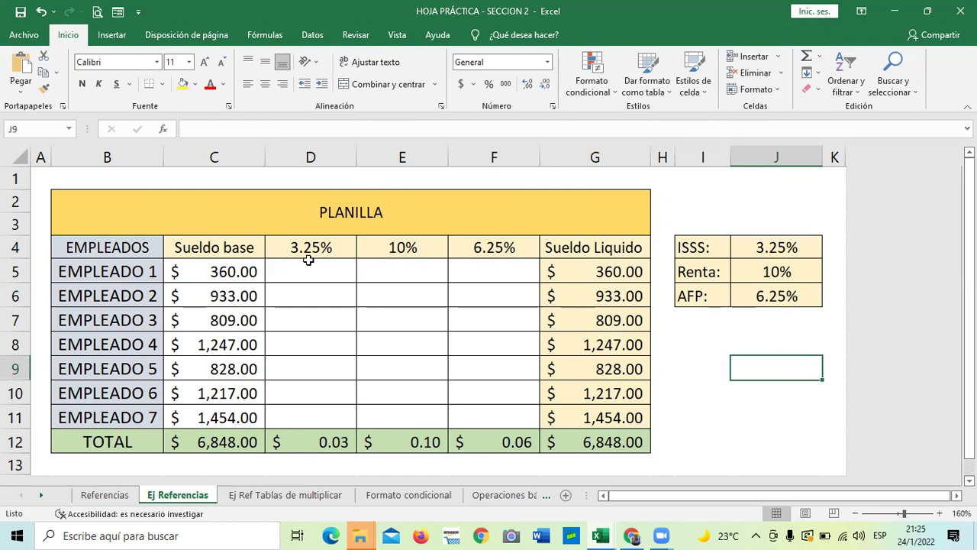
{"action": "left_click", "coordinate": [196, 271]}
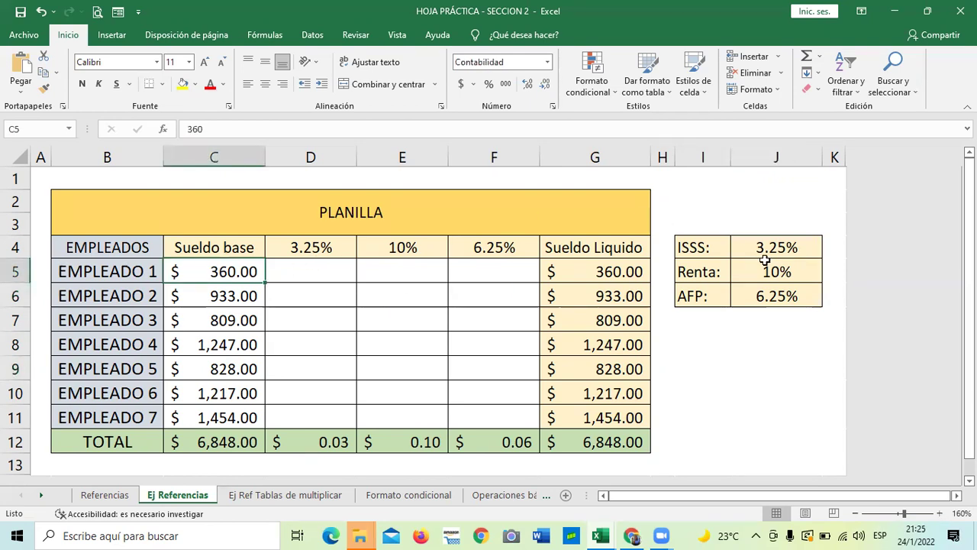
{"action": "left_click", "coordinate": [229, 298]}
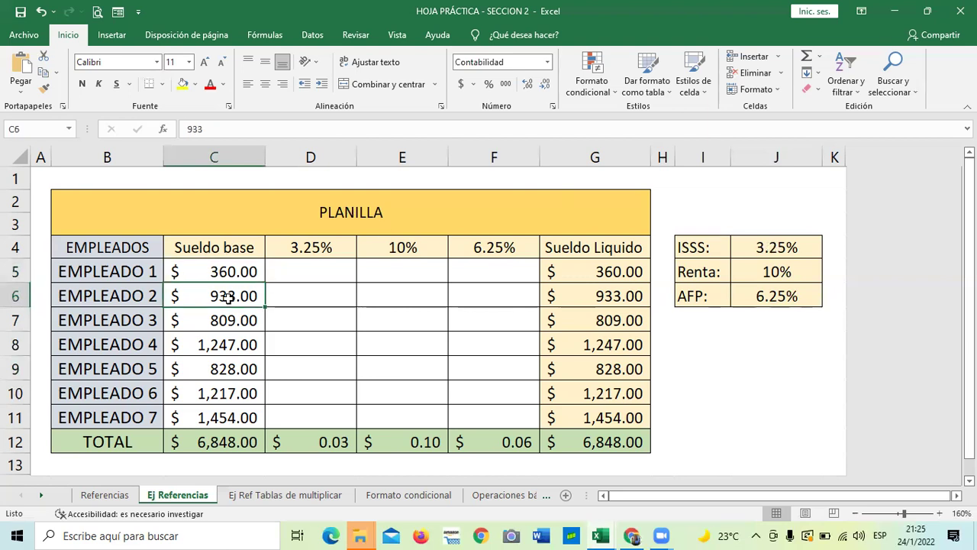
{"action": "left_click", "coordinate": [748, 252]}
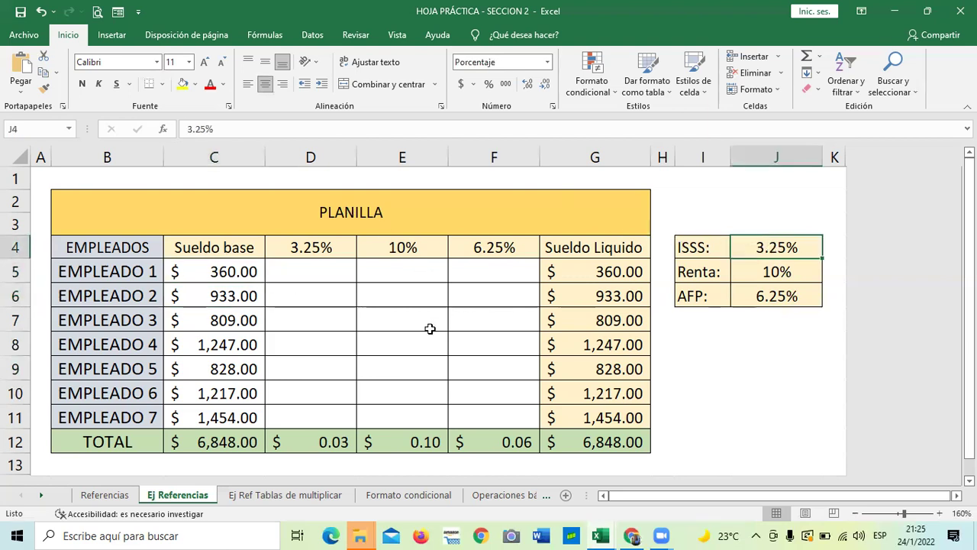
{"action": "left_click", "coordinate": [223, 396]}
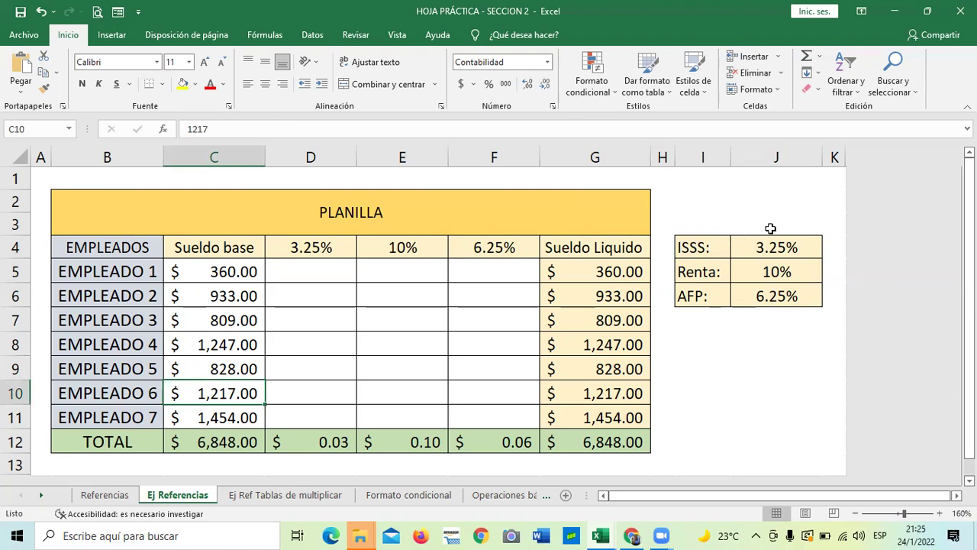
{"action": "left_click", "coordinate": [788, 248]}
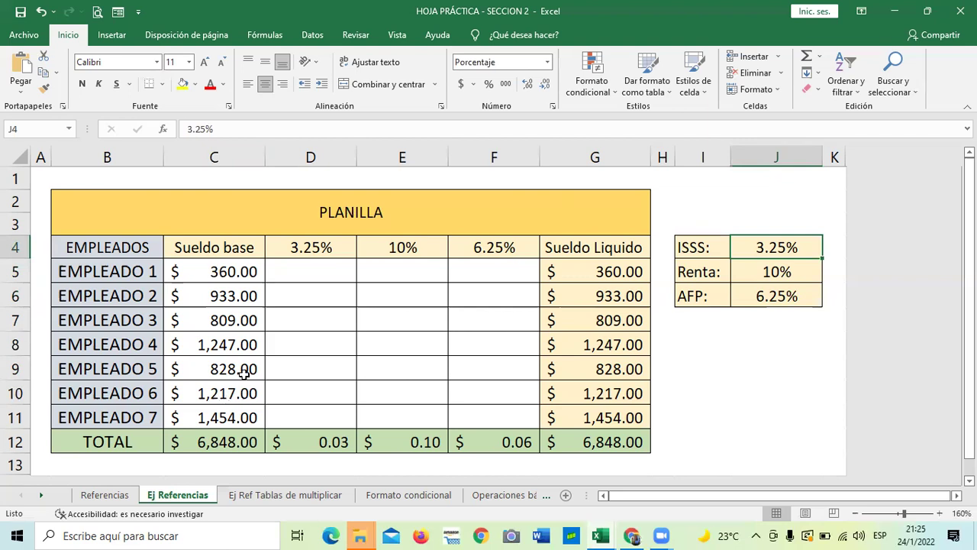
{"action": "left_click", "coordinate": [461, 321]}
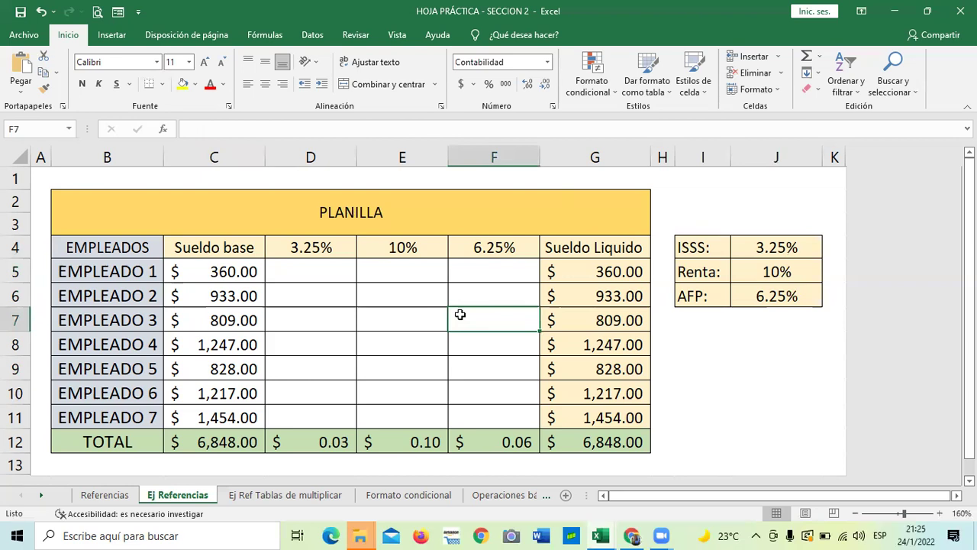
In EMPLEADO 1's 3.25% cell (D5), build a formula multiplying the Sueldo base in C5 by the ISSS rate in J4.
{"action": "left_click", "coordinate": [288, 271]}
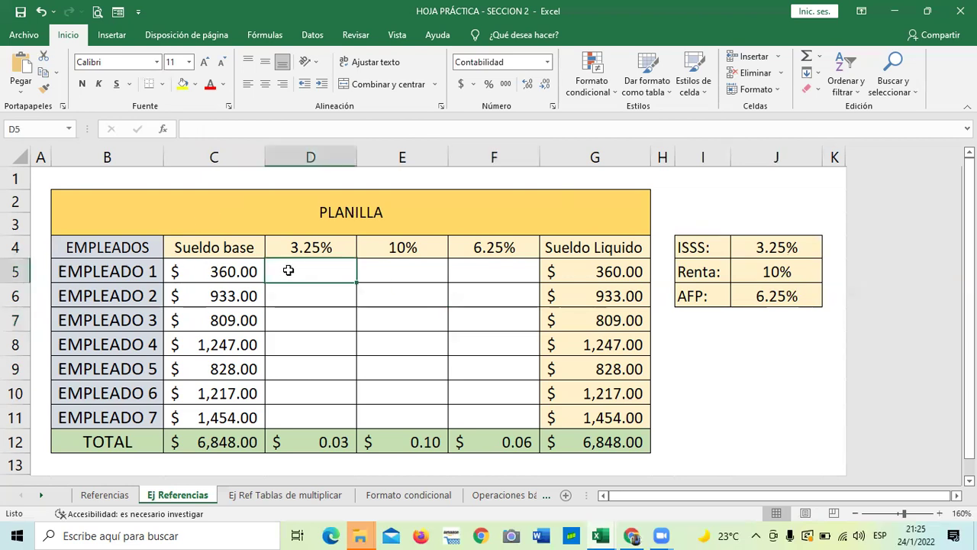
{"action": "left_click", "coordinate": [325, 338]}
{"action": "left_click", "coordinate": [295, 240]}
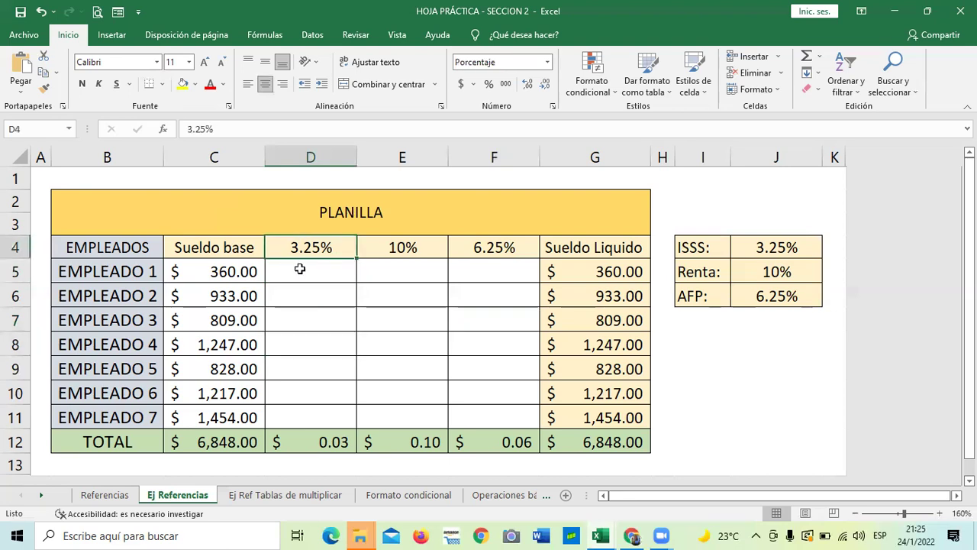
{"action": "left_click", "coordinate": [299, 262]}
{"action": "type", "text": "="}
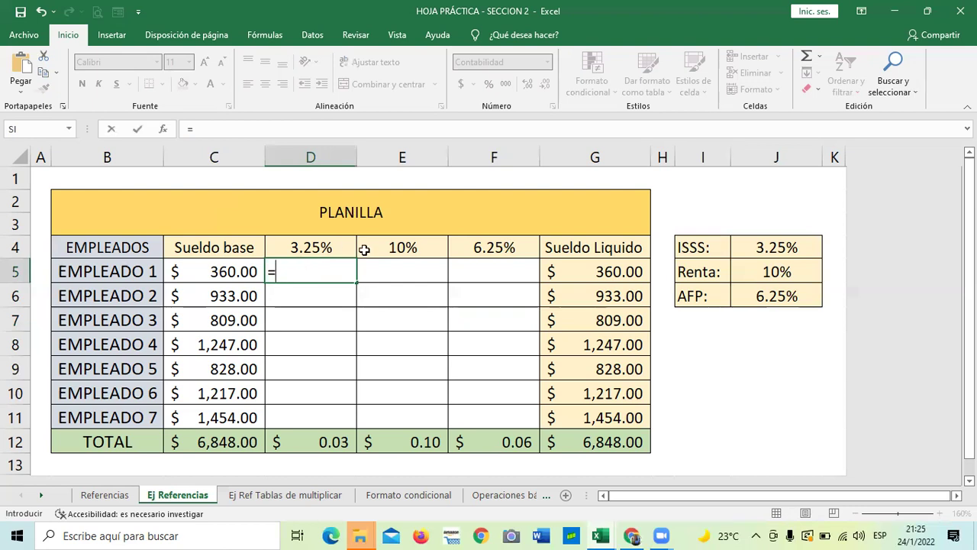
{"action": "left_click", "coordinate": [234, 271]}
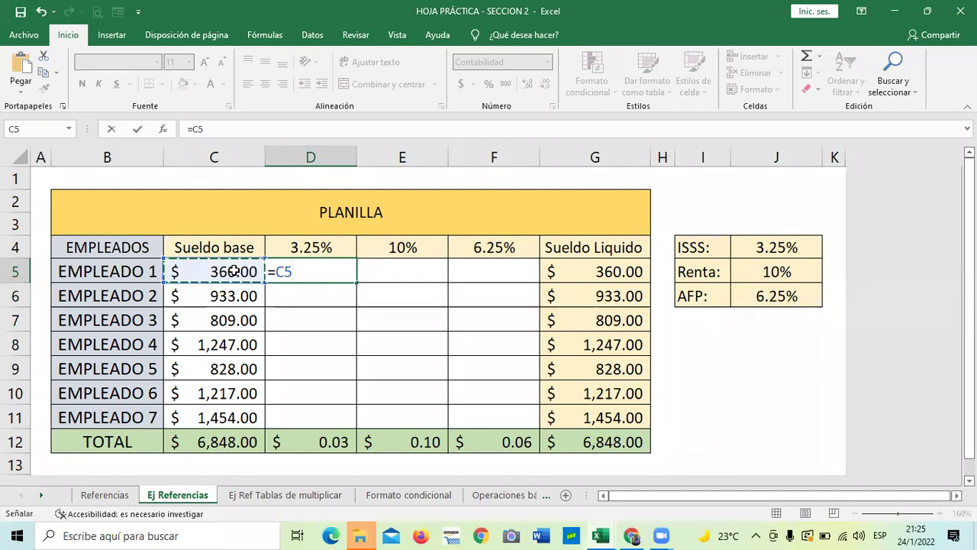
{"action": "type", "text": "*"}
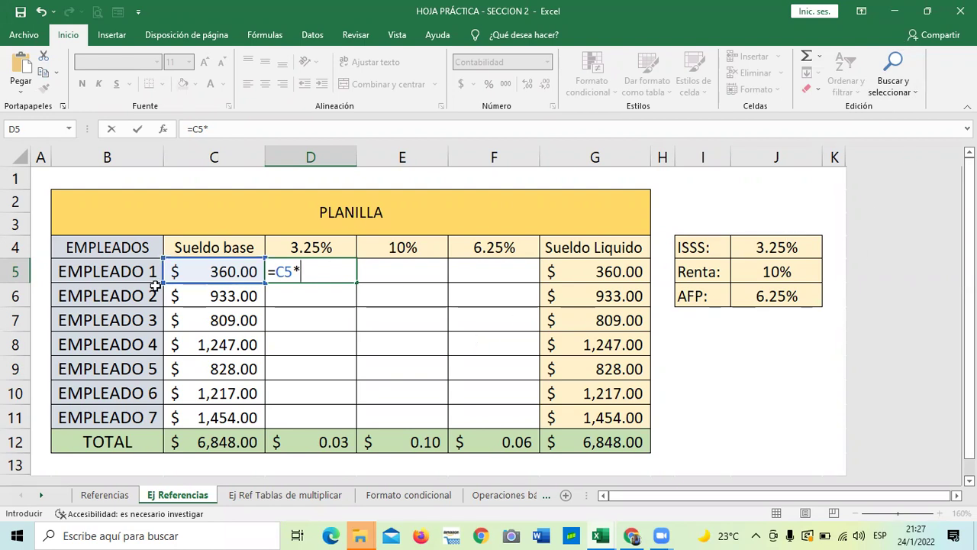
{"action": "left_click", "coordinate": [774, 248]}
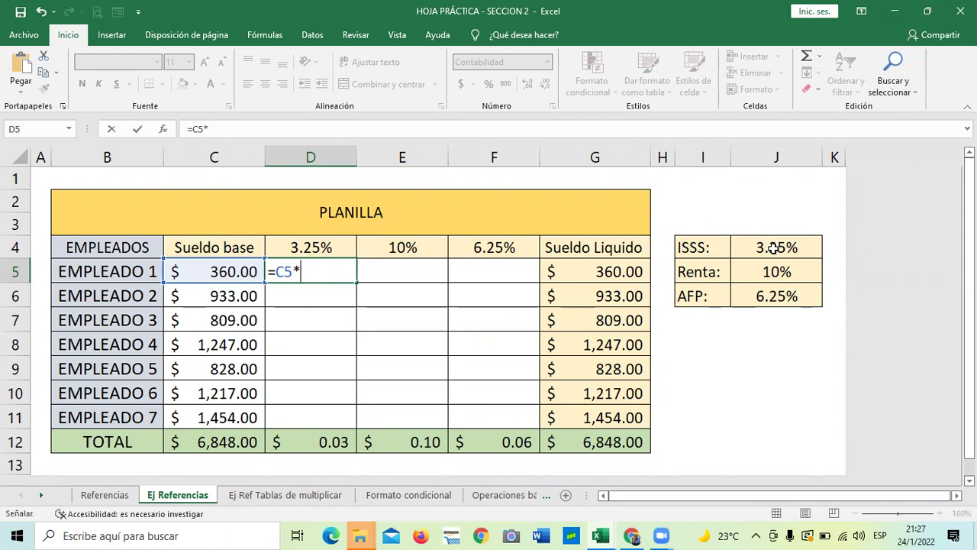
{"action": "left_click", "coordinate": [774, 247]}
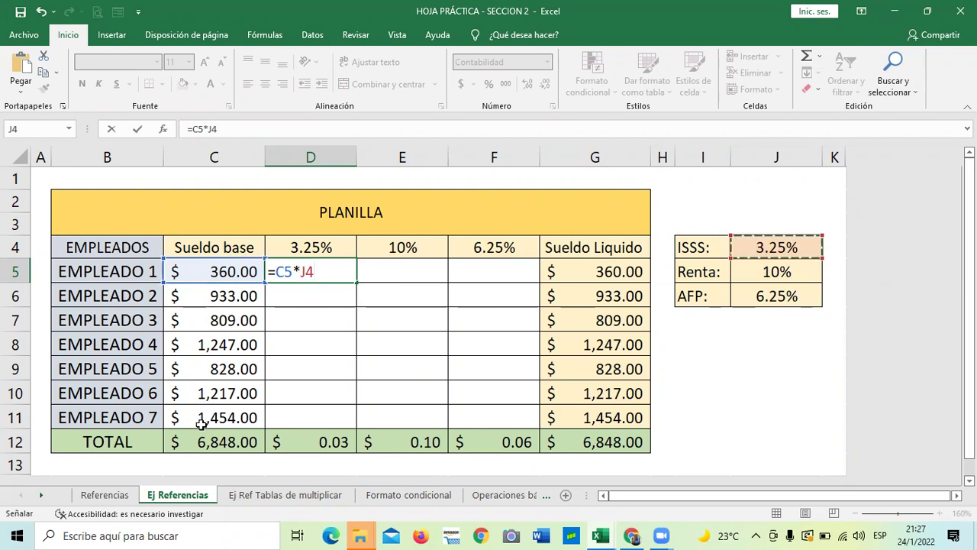
Make the ISSS rate reference in D5 absolute so the formula reads =C5*$J$4, and enter it.
{"action": "left_click", "coordinate": [303, 270]}
{"action": "type", "text": "$"}
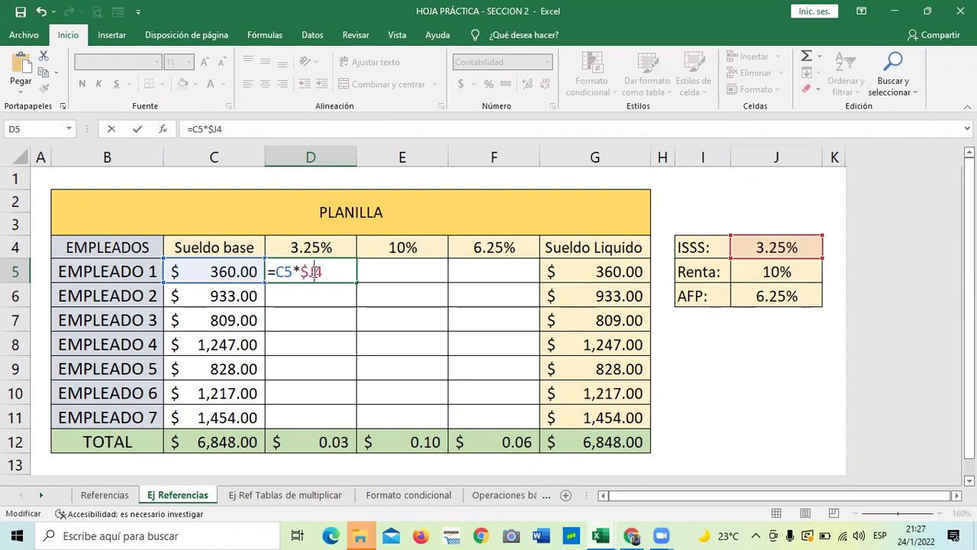
{"action": "left_click", "coordinate": [315, 271]}
{"action": "type", "text": "$"}
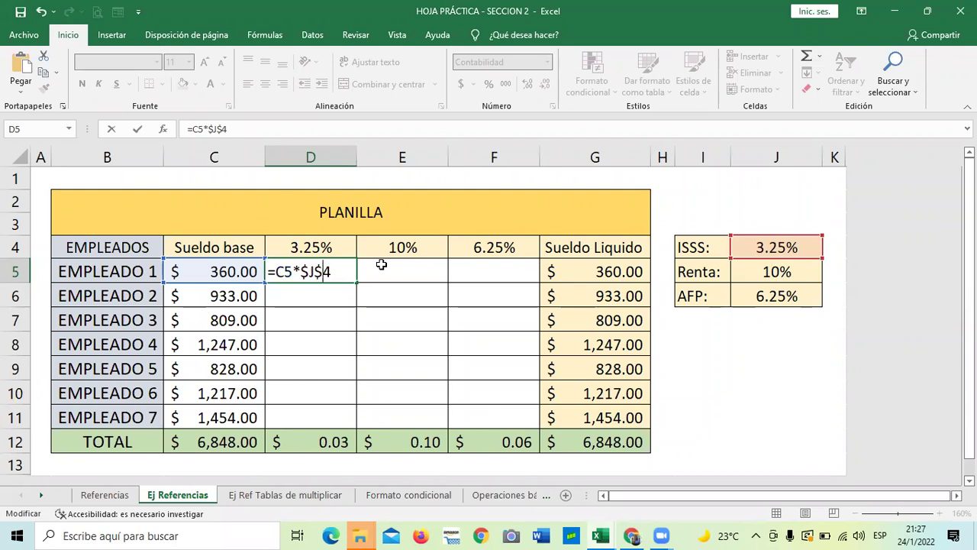
{"action": "key", "text": "Return"}
Check EMPLEADO 1's formula in D5 and fill it down to EMPLEADO 7 (D6:D11).
{"action": "left_click", "coordinate": [302, 336]}
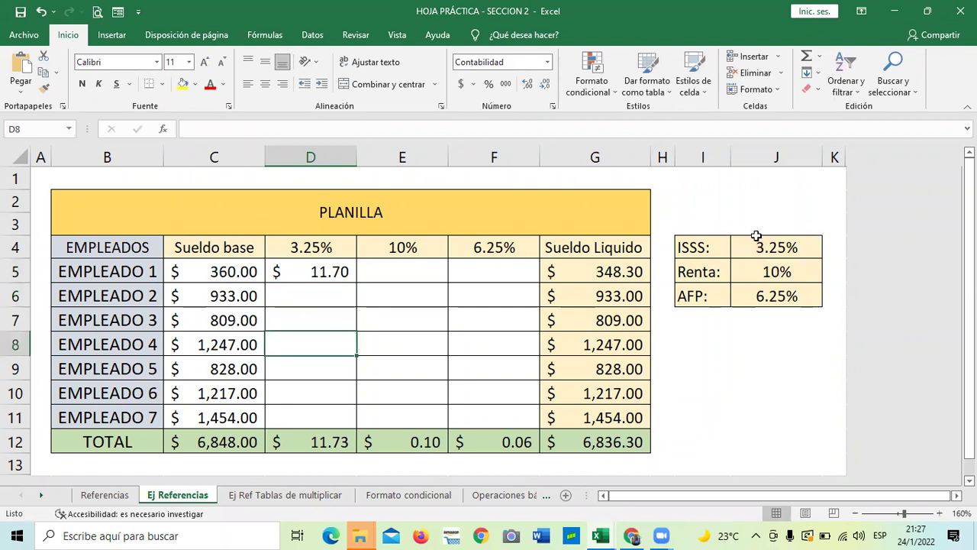
{"action": "left_click", "coordinate": [237, 274]}
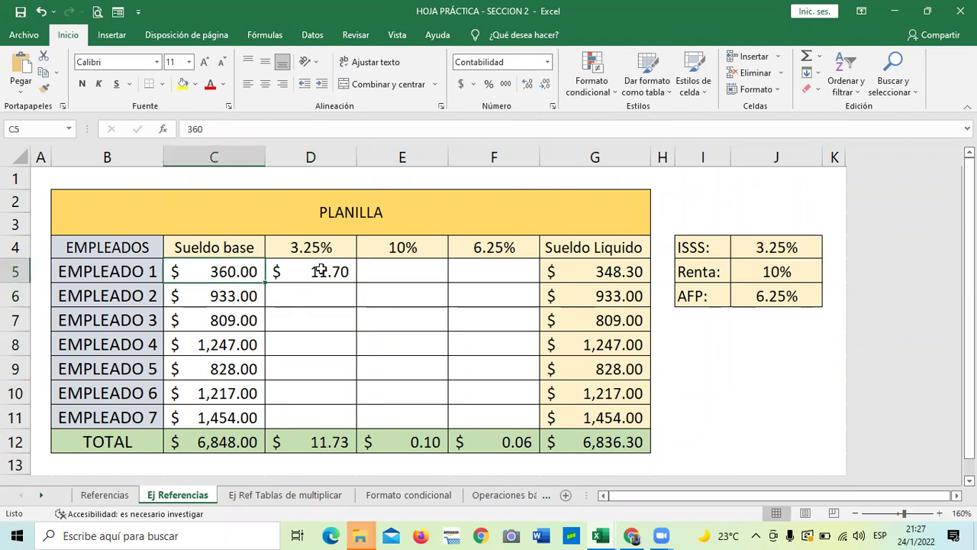
{"action": "left_click", "coordinate": [321, 270]}
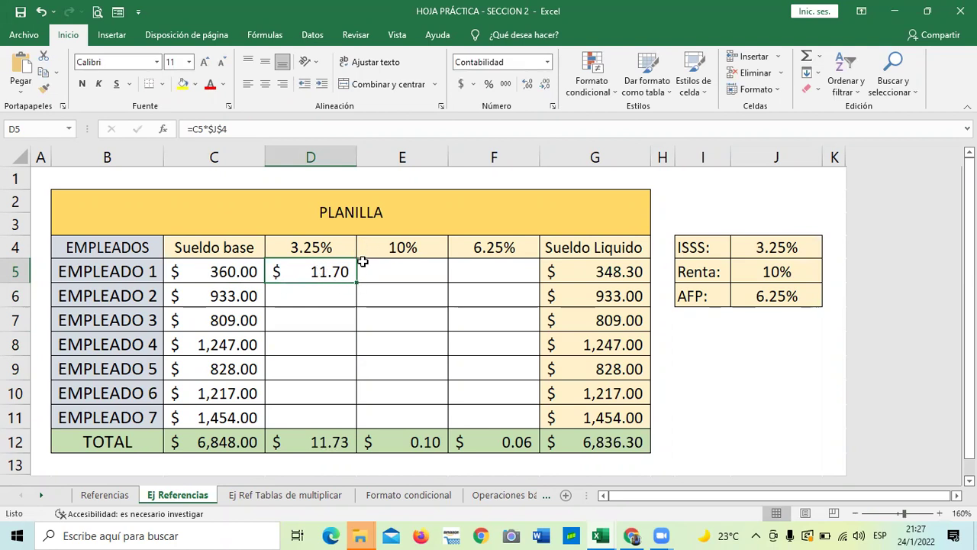
{"action": "left_click", "coordinate": [311, 326]}
{"action": "left_click", "coordinate": [314, 276]}
{"action": "left_click_drag", "start_coordinate": [357, 282], "coordinate": [359, 430]}
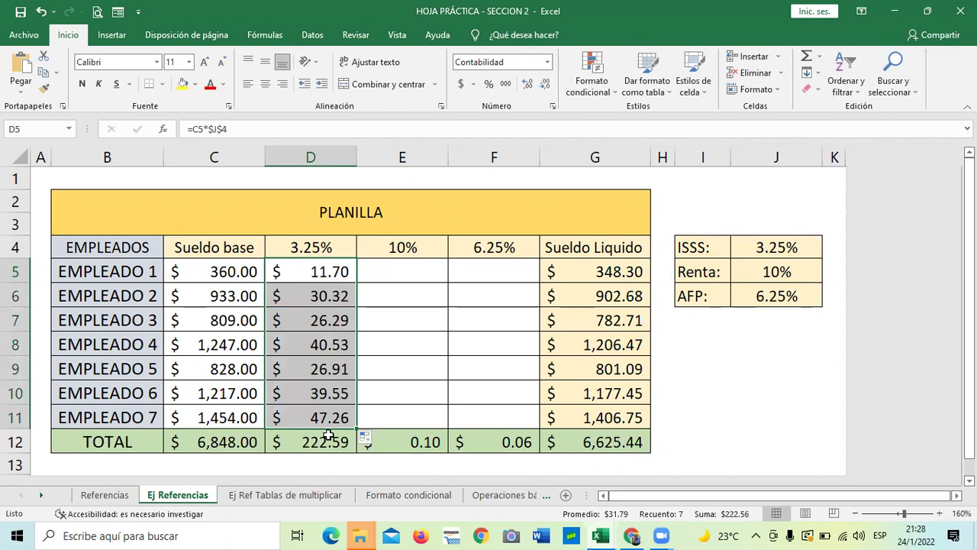
Inspect the relative and absolute references in EMPLEADO 7's 3.25% formula (D11) and the ISSS rate in J4.
{"action": "left_click", "coordinate": [410, 417]}
{"action": "left_click", "coordinate": [325, 417]}
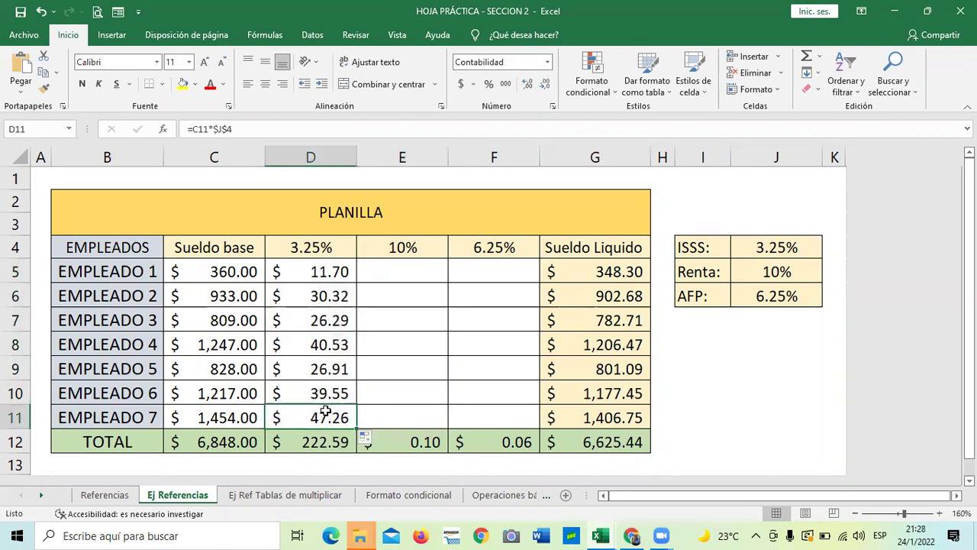
{"action": "left_click", "coordinate": [273, 125]}
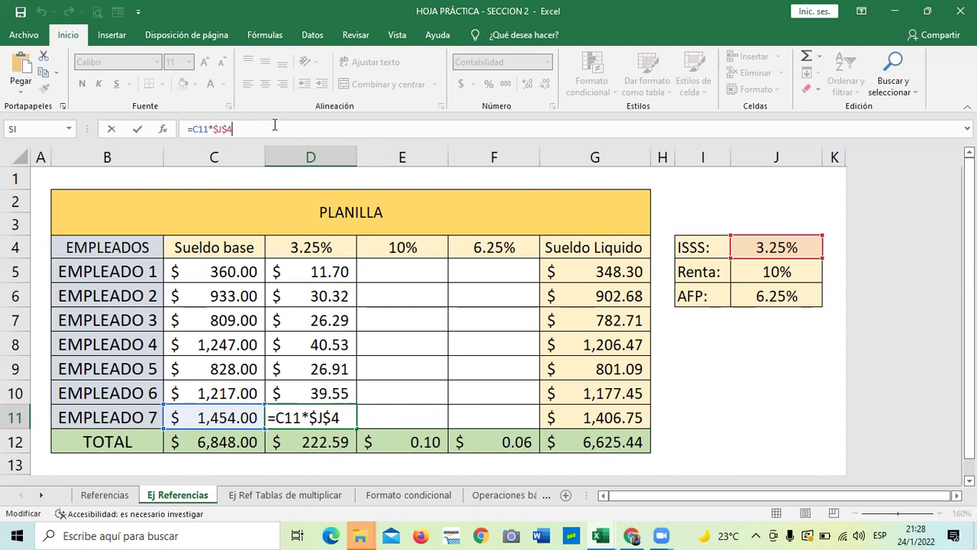
{"action": "key", "text": "Return"}
{"action": "left_click", "coordinate": [415, 414]}
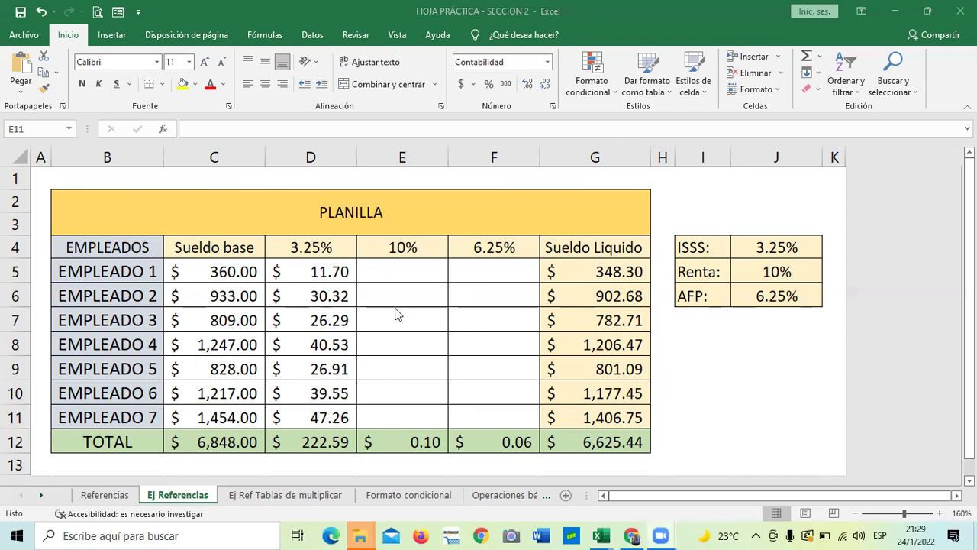
{"action": "left_click", "coordinate": [379, 416]}
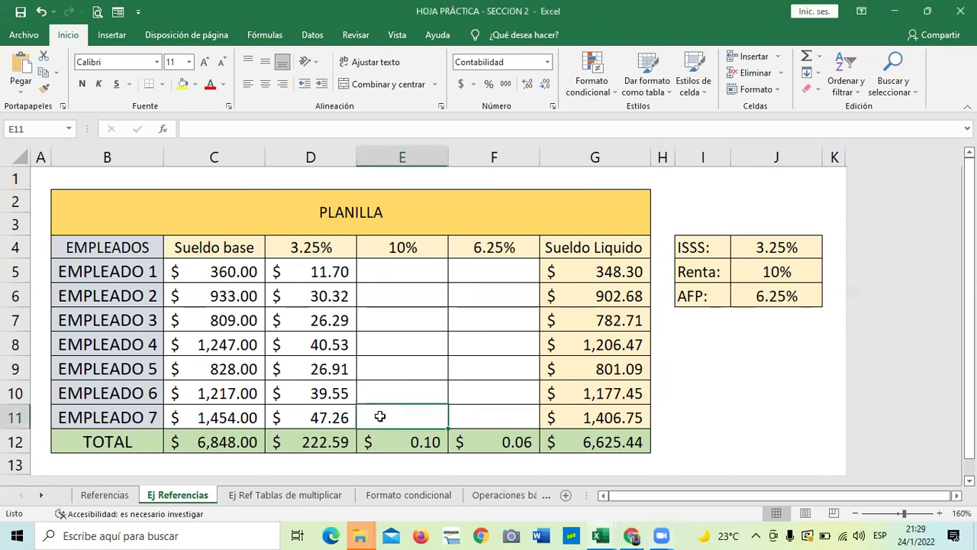
{"action": "left_click", "coordinate": [768, 246]}
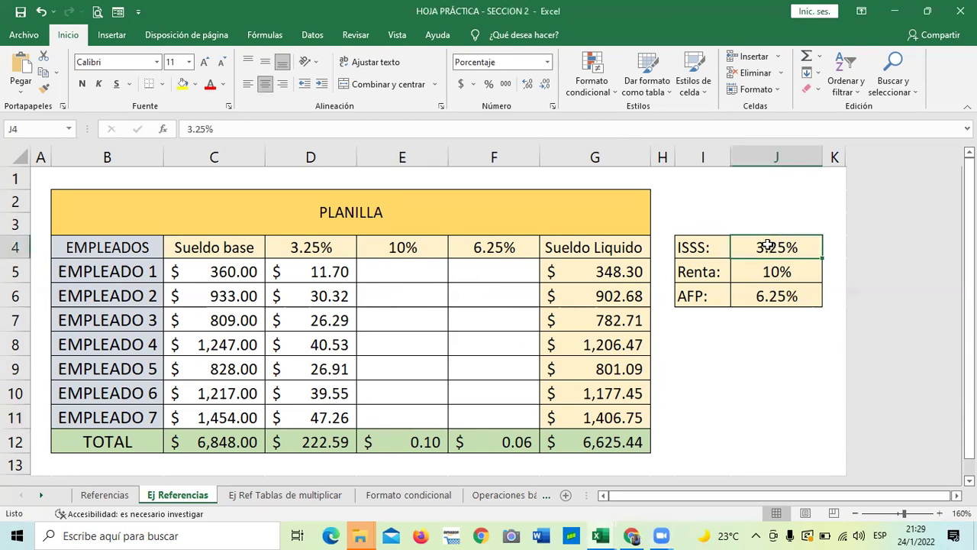
{"action": "left_click", "coordinate": [725, 349]}
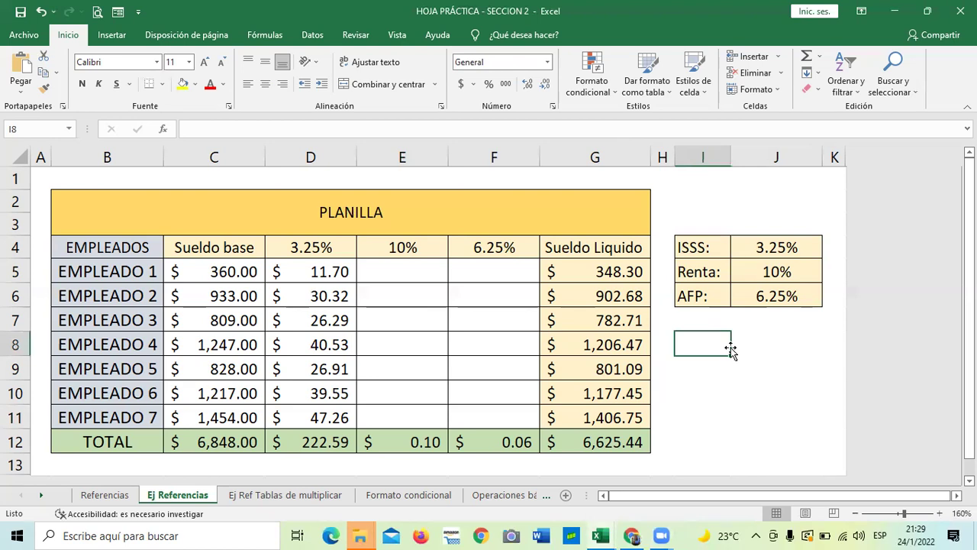
{"action": "left_click", "coordinate": [770, 246]}
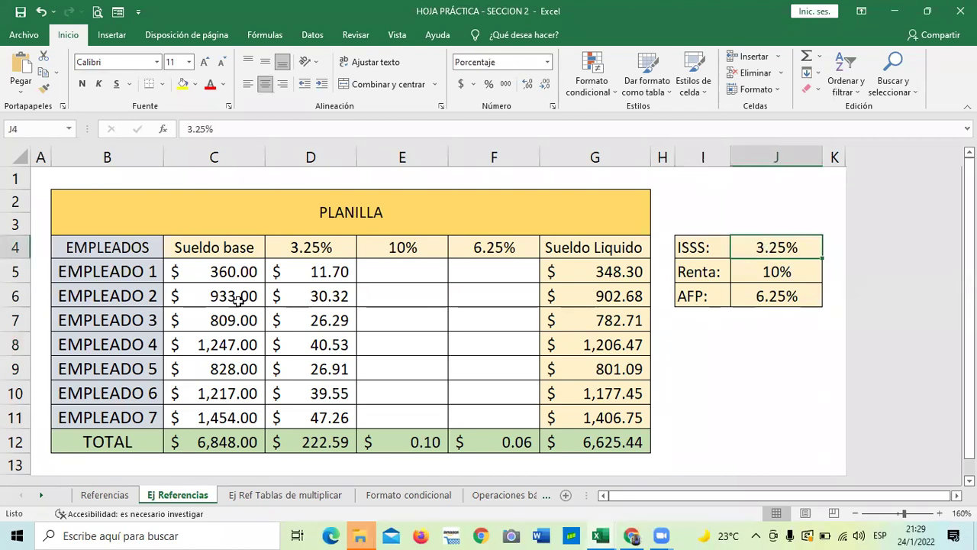
{"action": "left_click", "coordinate": [90, 343]}
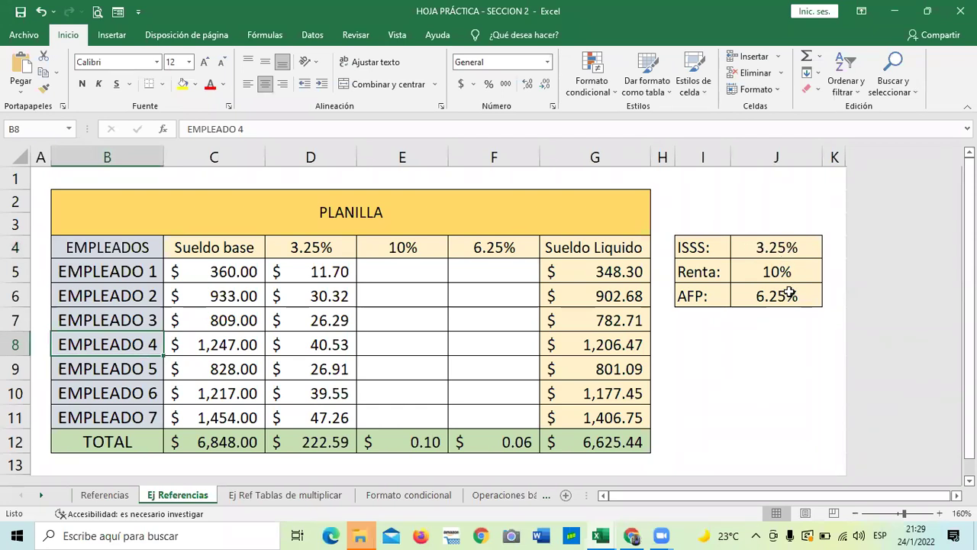
{"action": "left_click", "coordinate": [113, 369]}
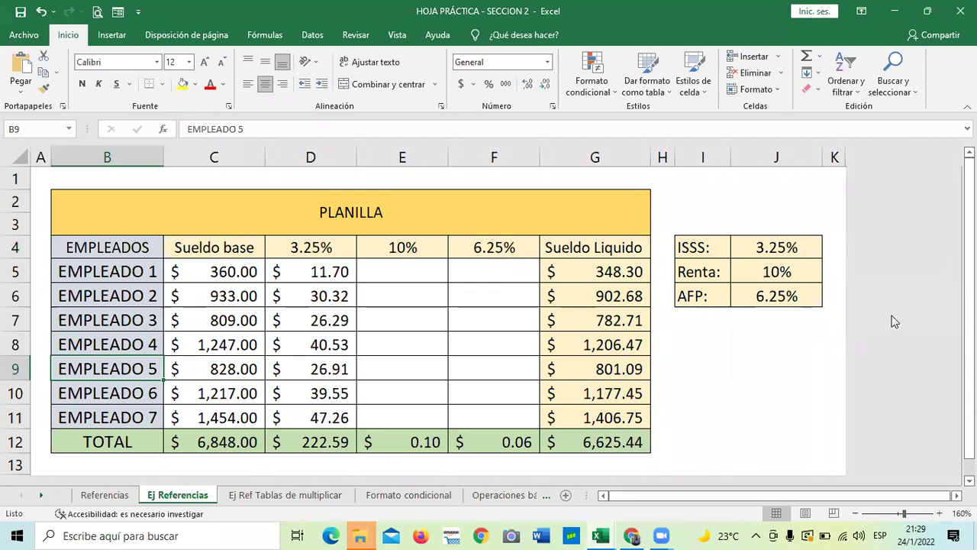
{"action": "left_click", "coordinate": [773, 250]}
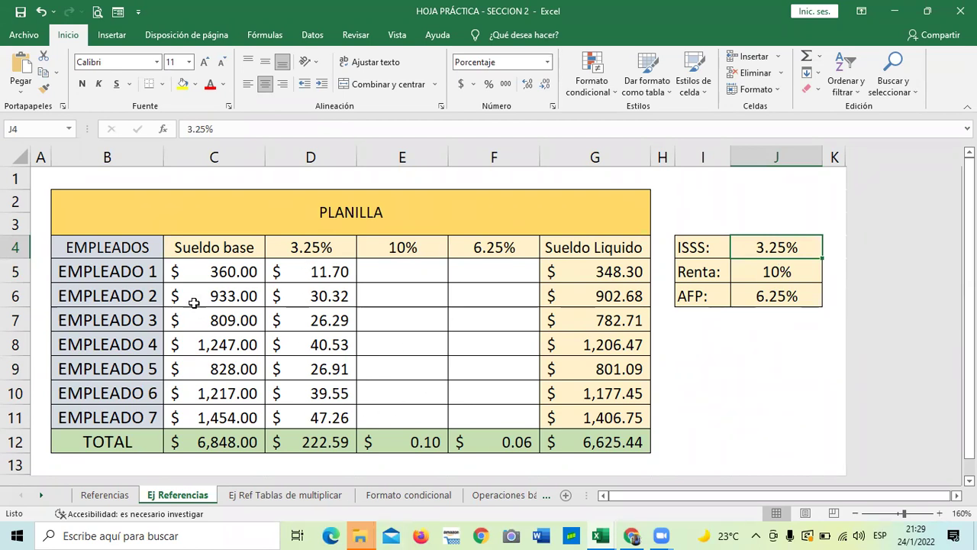
{"action": "left_click", "coordinate": [403, 269]}
{"action": "left_click", "coordinate": [406, 394]}
{"action": "left_click", "coordinate": [407, 266]}
{"action": "type", "text": "="}
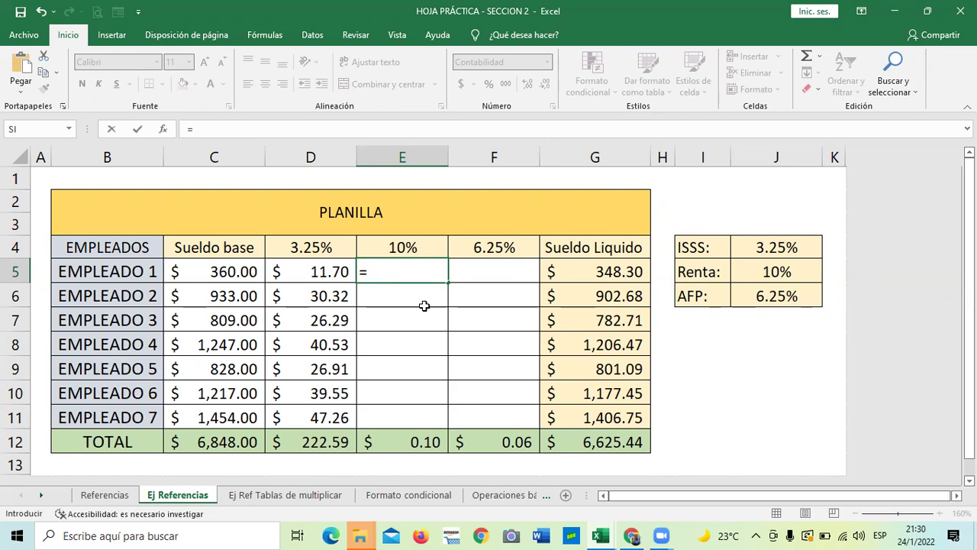
{"action": "left_click", "coordinate": [410, 343]}
{"action": "left_click", "coordinate": [395, 268]}
{"action": "key", "text": "Escape"}
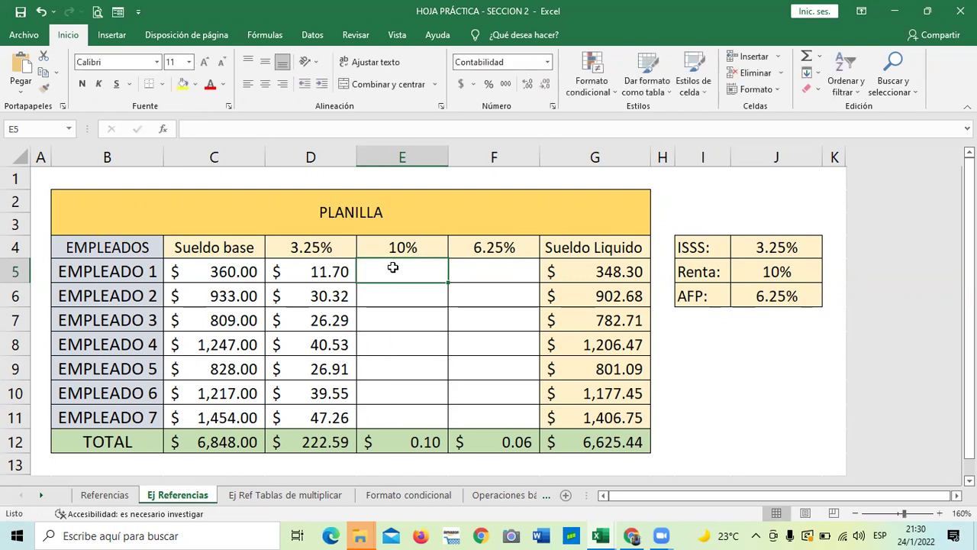
{"action": "left_click", "coordinate": [828, 388]}
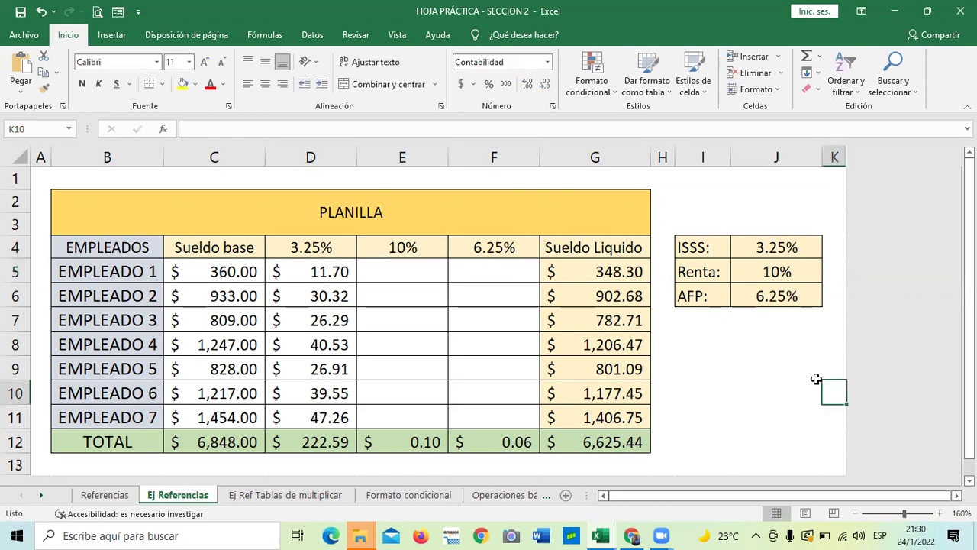
In EMPLEADO 1's 10% cell (E5), build a formula multiplying the Sueldo base in C5 by the rate in J4.
{"action": "left_click", "coordinate": [761, 271]}
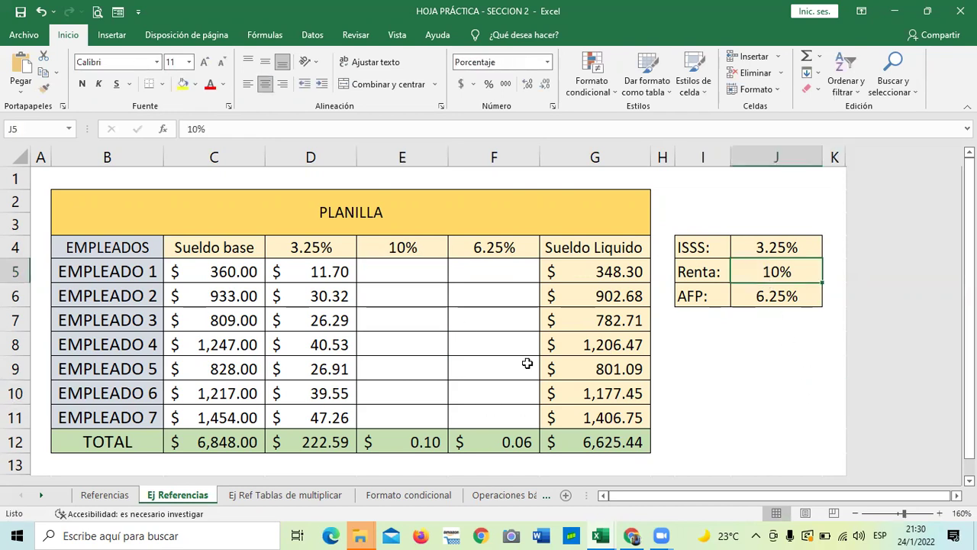
{"action": "left_click", "coordinate": [458, 350]}
{"action": "left_click", "coordinate": [374, 268]}
{"action": "type", "text": "="}
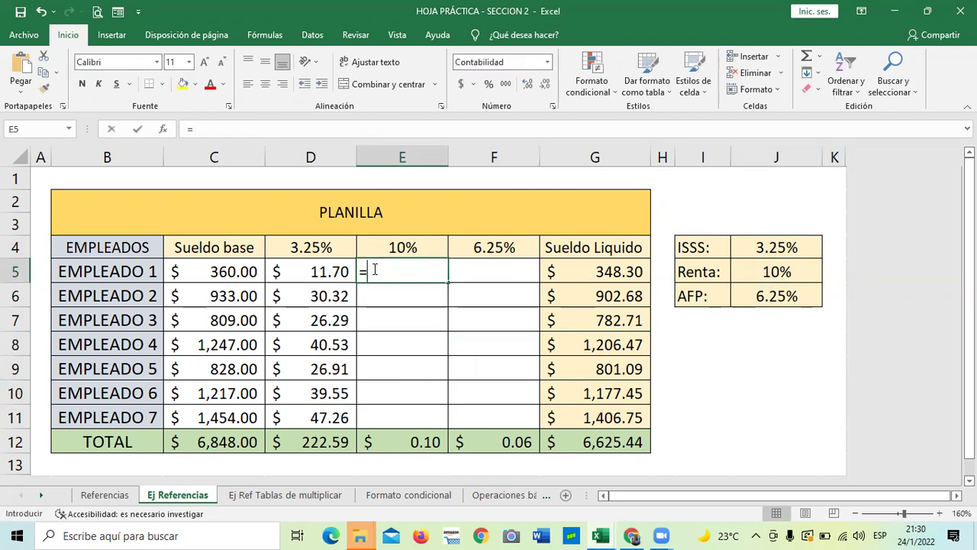
{"action": "left_click", "coordinate": [221, 269]}
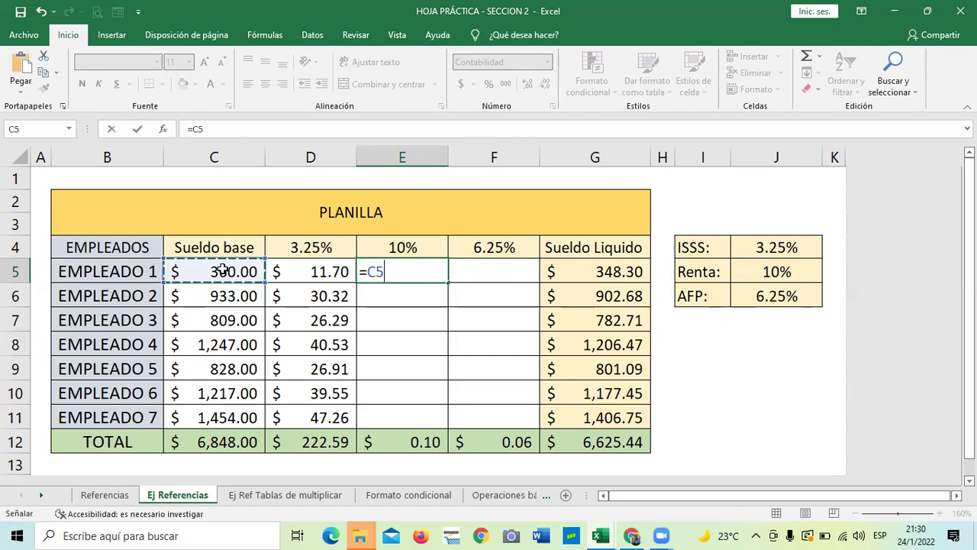
{"action": "type", "text": "*"}
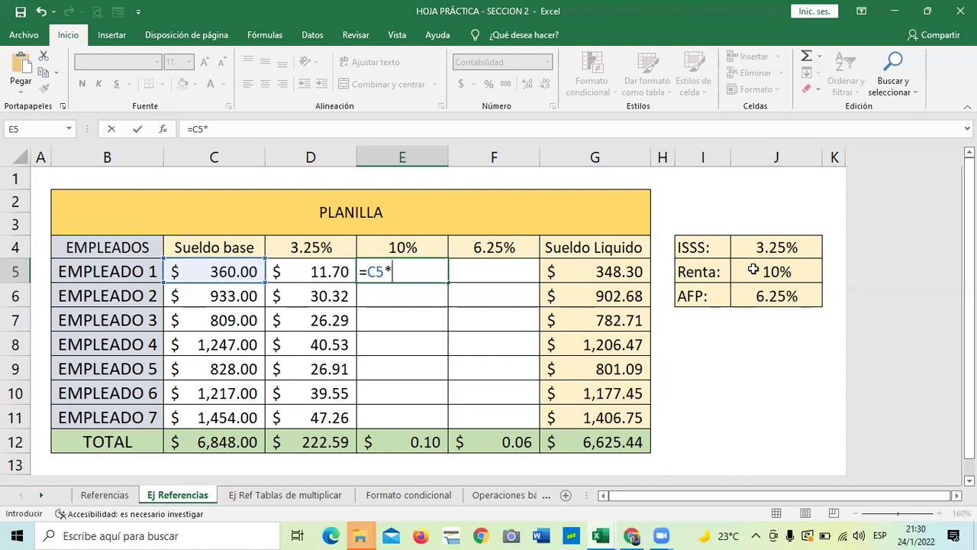
{"action": "left_click", "coordinate": [771, 247]}
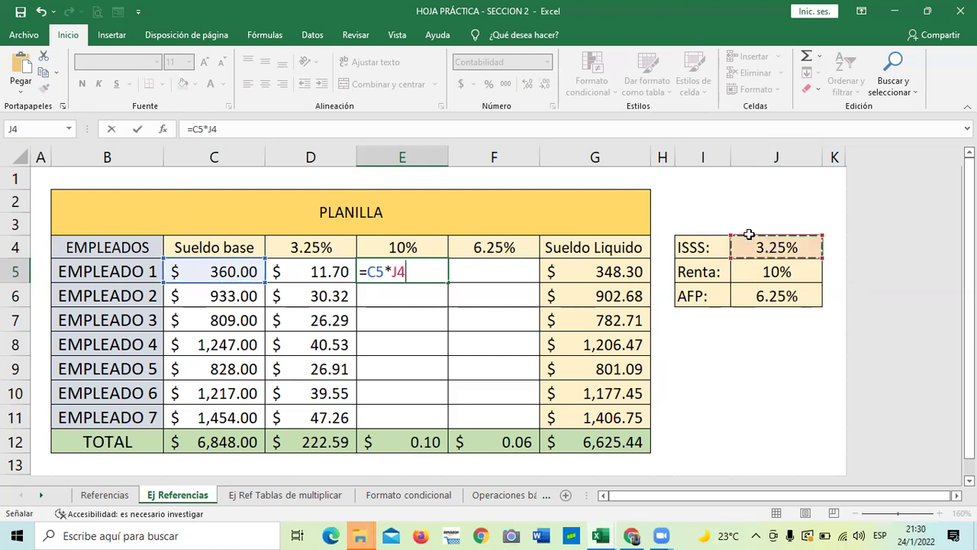
Make the rate reference in E5 absolute so the formula reads =C5*$J$4, and enter it.
{"action": "left_click", "coordinate": [204, 128]}
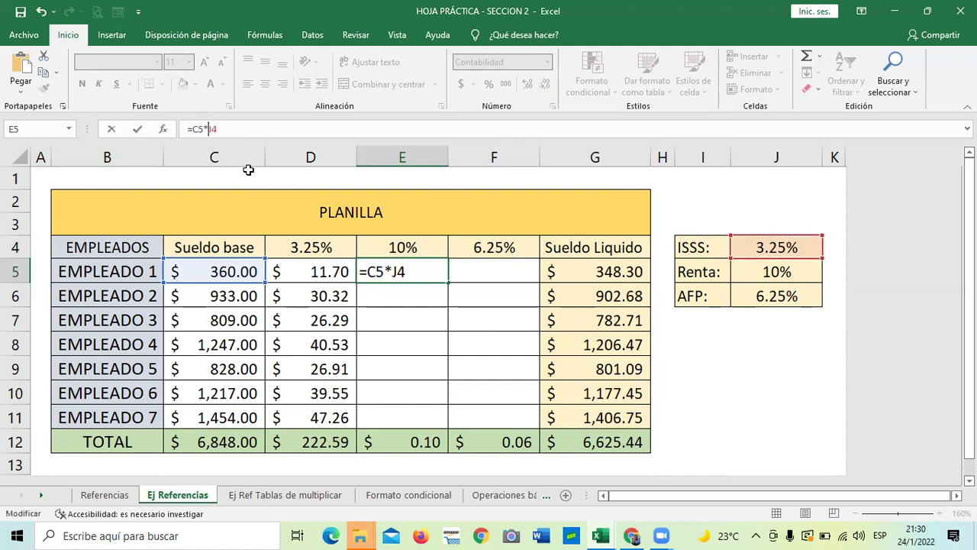
{"action": "type", "text": "$"}
{"action": "left_click", "coordinate": [218, 127]}
{"action": "type", "text": "$"}
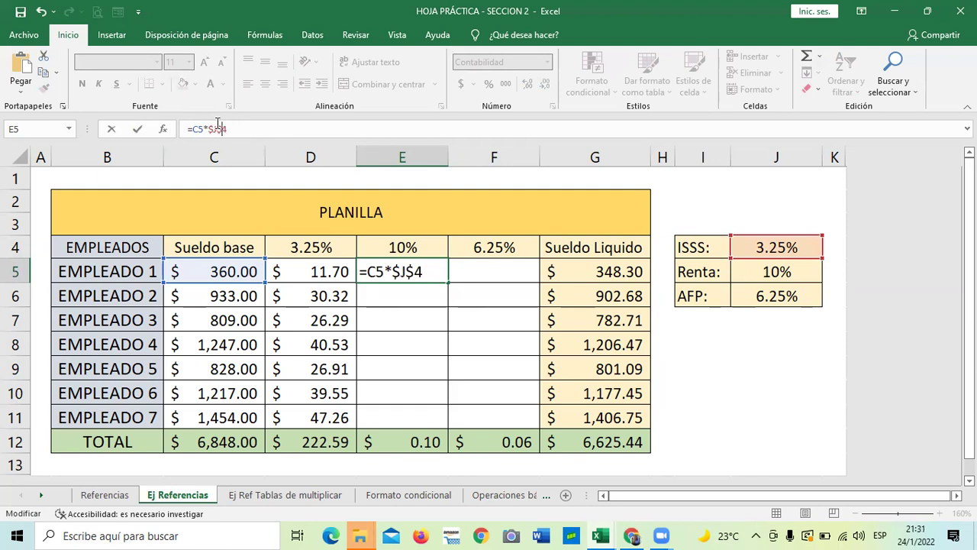
{"action": "key", "text": "Return"}
Fill EMPLEADO 1's 10% formula down to EMPLEADO 7 (E6:E11) and check the cell references in E11.
{"action": "left_click", "coordinate": [378, 270]}
{"action": "left_click_drag", "start_coordinate": [447, 283], "coordinate": [442, 427]}
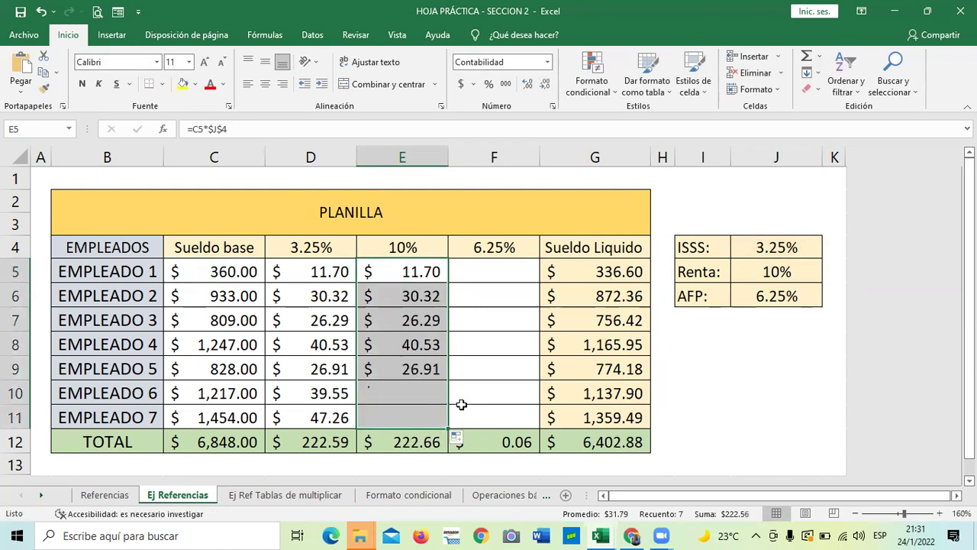
{"action": "left_click", "coordinate": [481, 349]}
{"action": "left_click", "coordinate": [405, 417]}
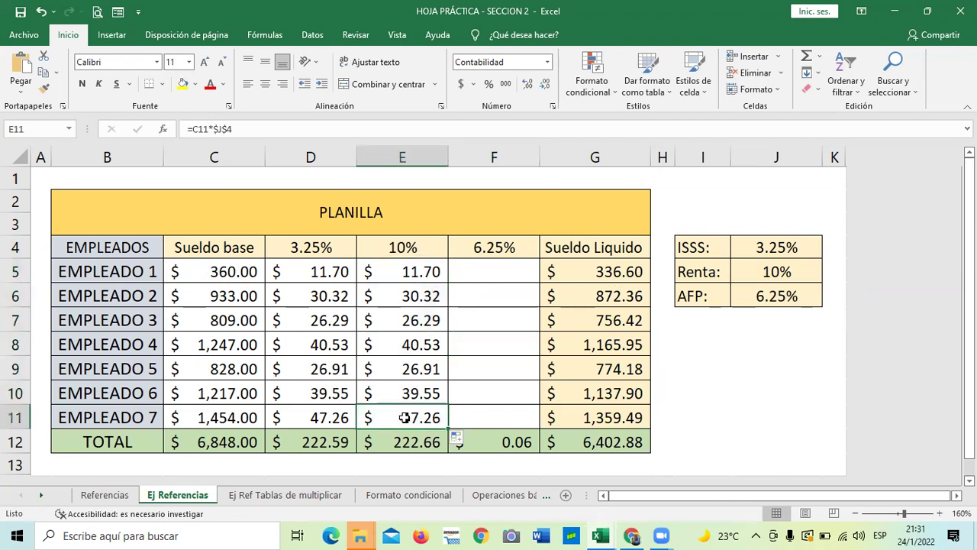
{"action": "left_click", "coordinate": [273, 125]}
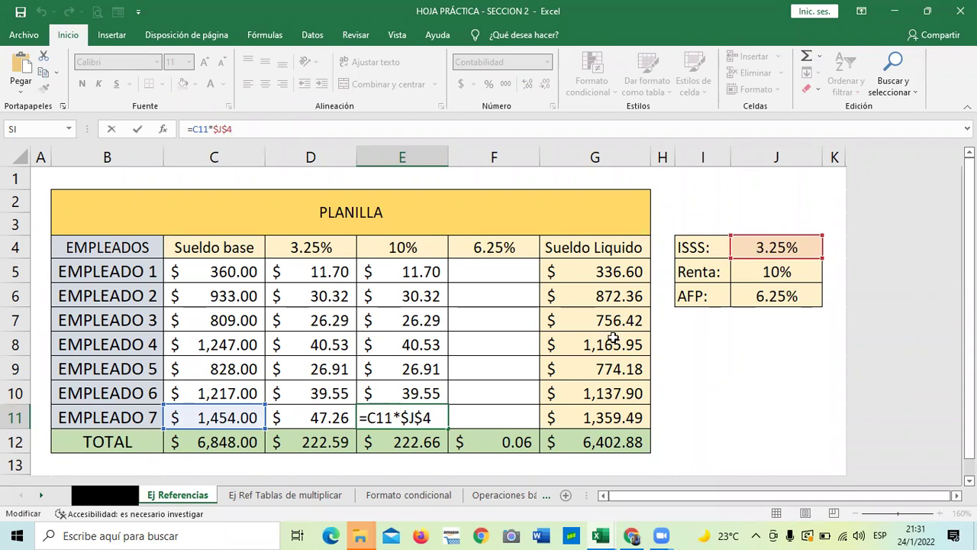
{"action": "left_click", "coordinate": [485, 416]}
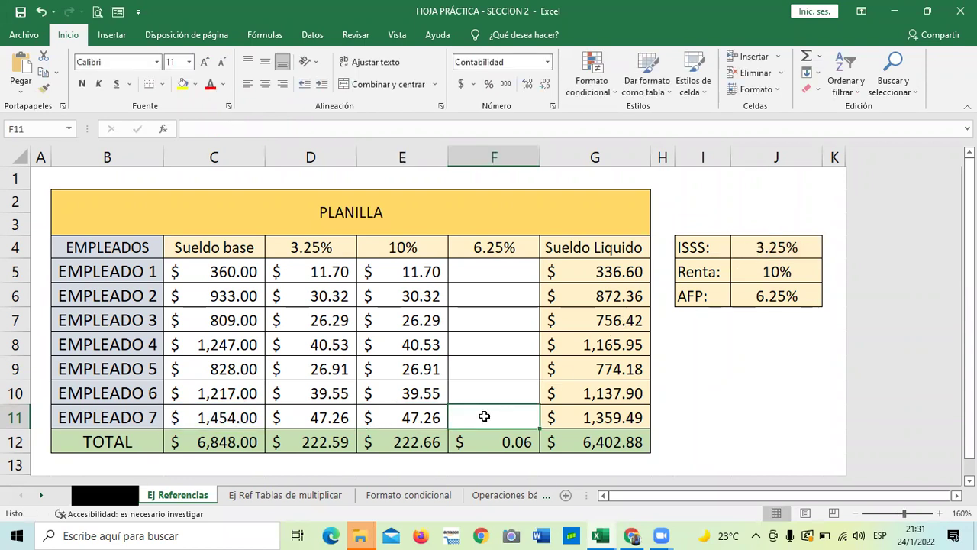
In EMPLEADO 1's 6.25% cell (F5), build a formula multiplying the Sueldo base in C5 by the AFP rate in J6.
{"action": "left_click", "coordinate": [497, 277]}
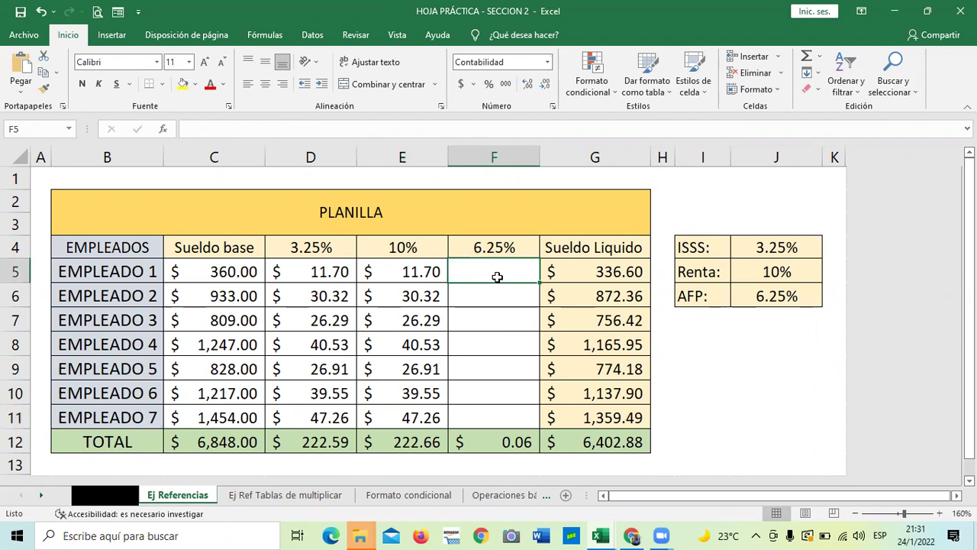
{"action": "type", "text": "="}
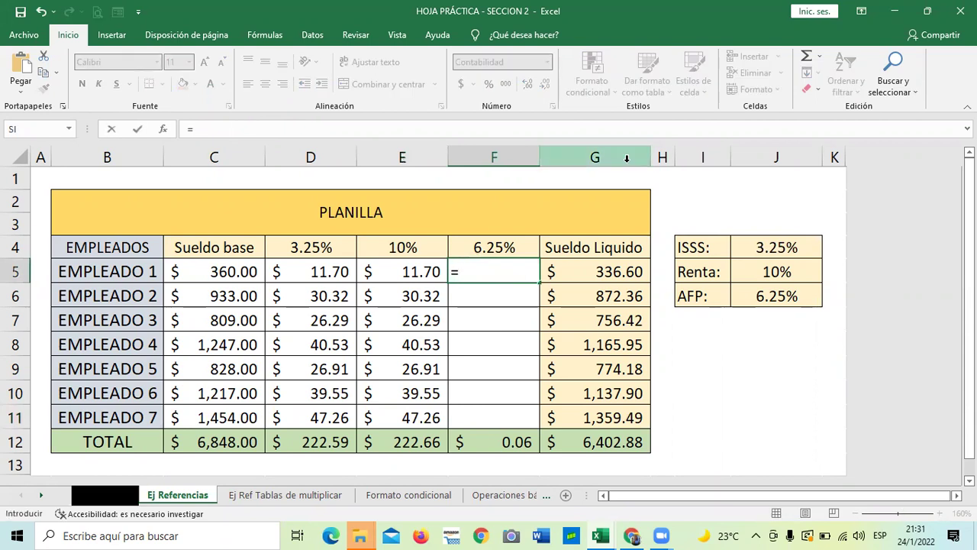
{"action": "left_click", "coordinate": [201, 272]}
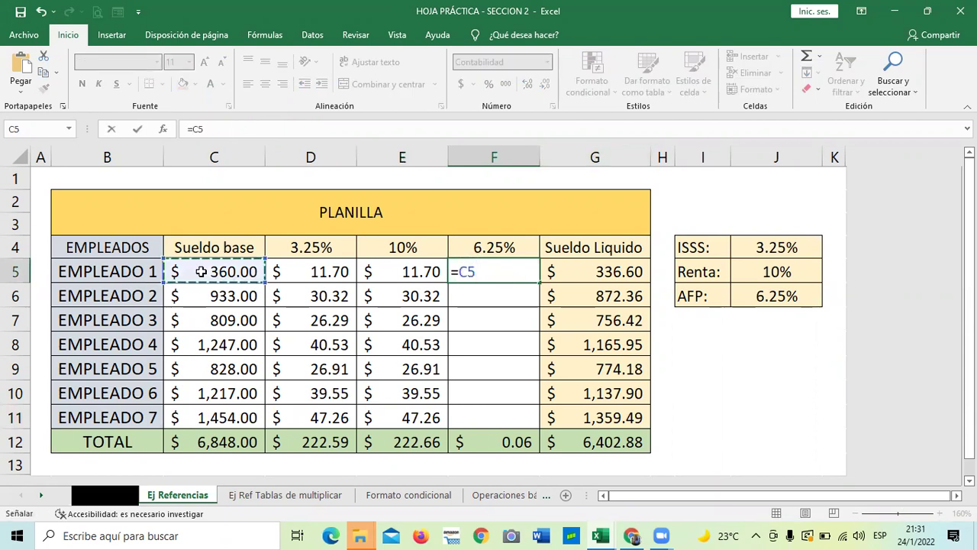
{"action": "type", "text": "*"}
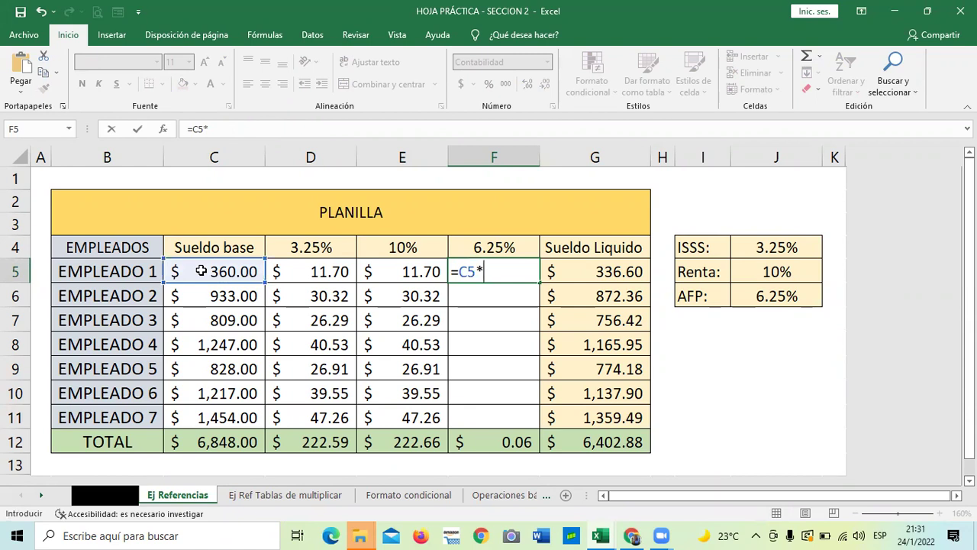
{"action": "left_click", "coordinate": [748, 298]}
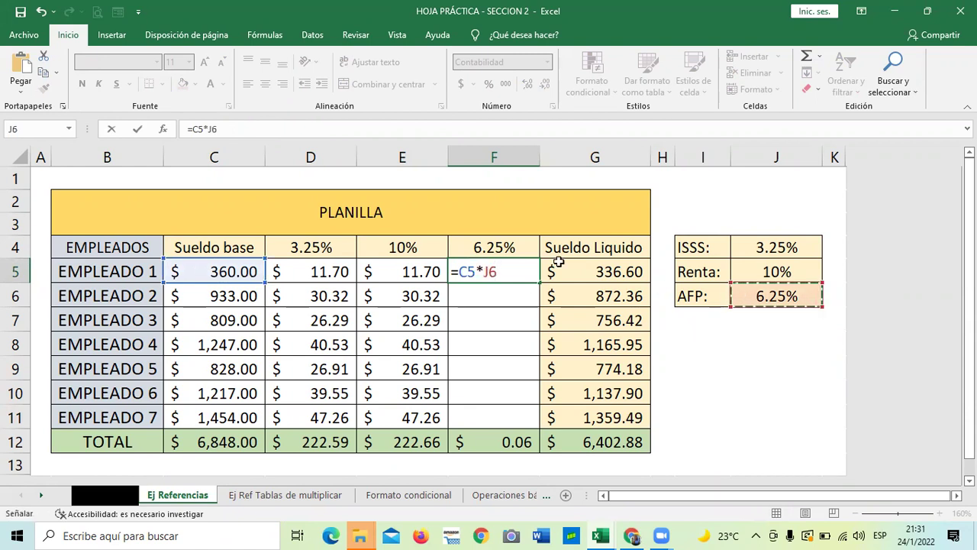
Make the AFP rate reference in F5 absolute so the formula reads =C5*$J$6, and enter it.
{"action": "left_click", "coordinate": [217, 130]}
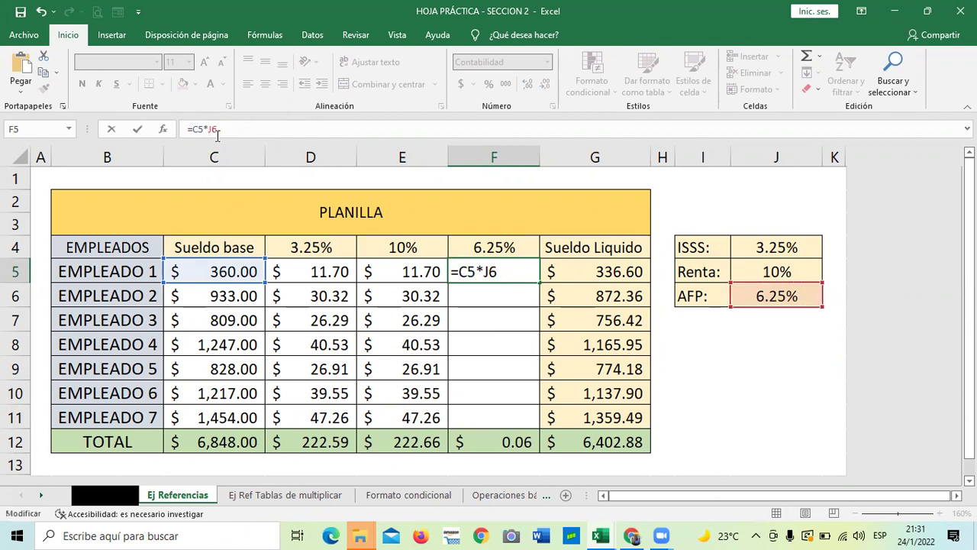
{"action": "type", "text": "$J"}
{"action": "type", "text": "$"}
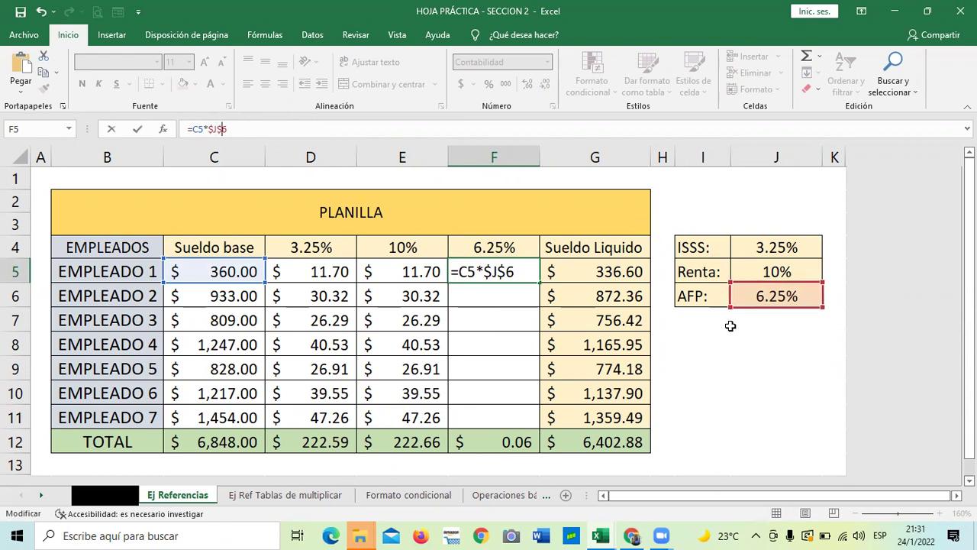
{"action": "key", "text": "Return"}
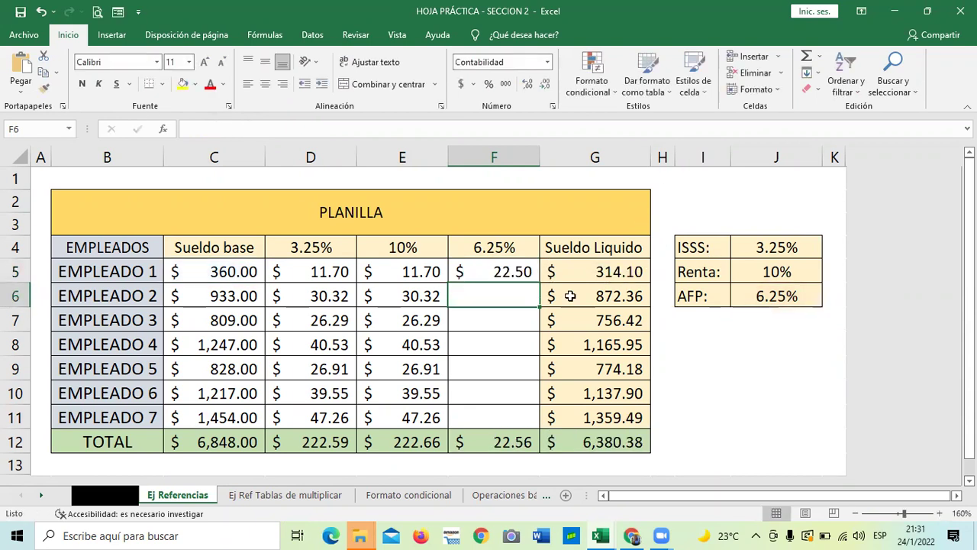
Fill EMPLEADO 1's 6.25% formula in F5 down to EMPLEADO 7 (F6:F11).
{"action": "left_click", "coordinate": [502, 272]}
{"action": "left_click_drag", "start_coordinate": [539, 283], "coordinate": [541, 420]}
{"action": "left_click", "coordinate": [753, 413]}
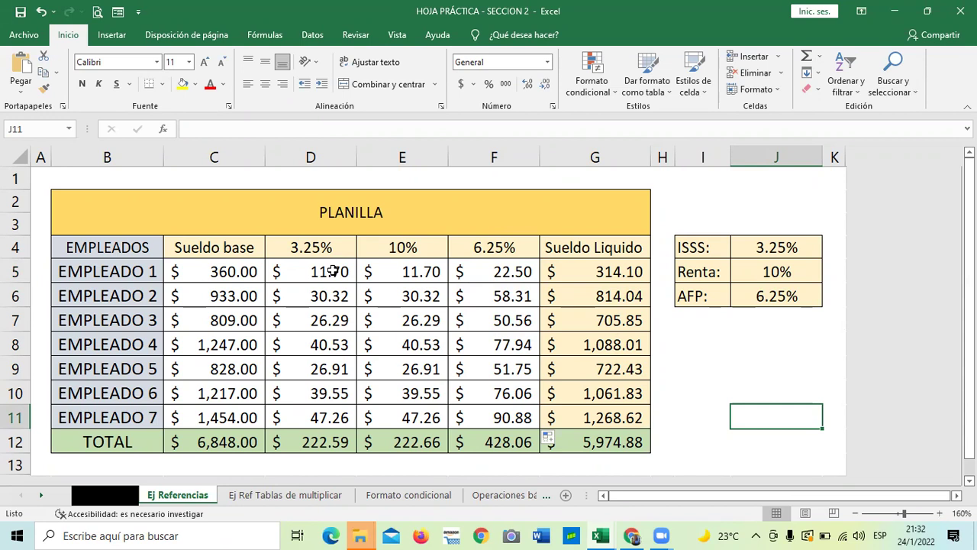
Clear EMPLEADO 1's Sueldo base in C5 and enter 450 as the new salary.
{"action": "left_click", "coordinate": [214, 272]}
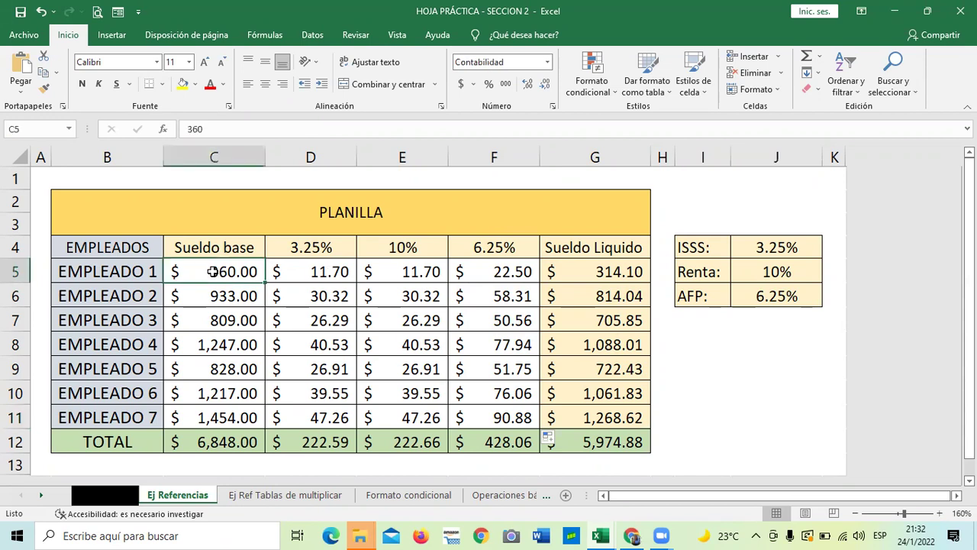
{"action": "key", "text": "Delete"}
{"action": "key", "text": "Down"}
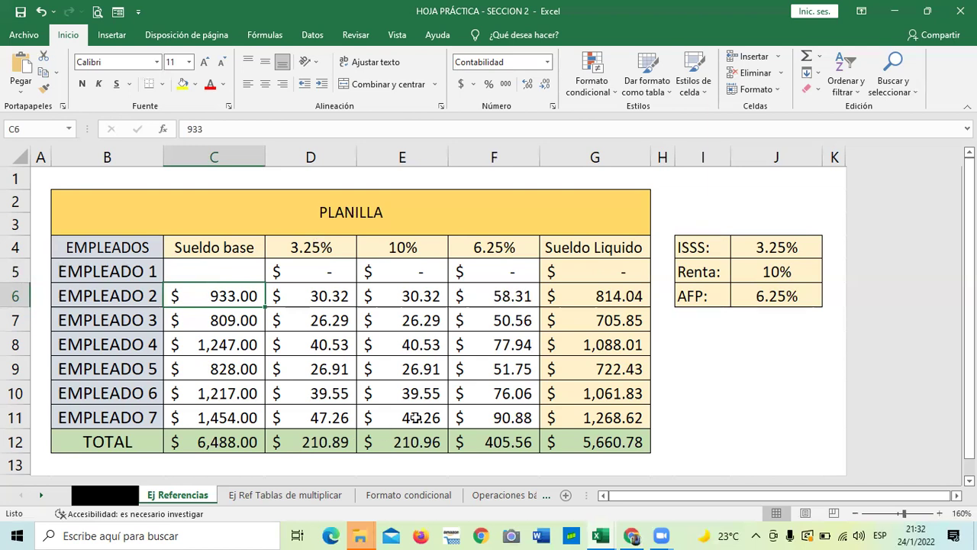
{"action": "left_click", "coordinate": [196, 265]}
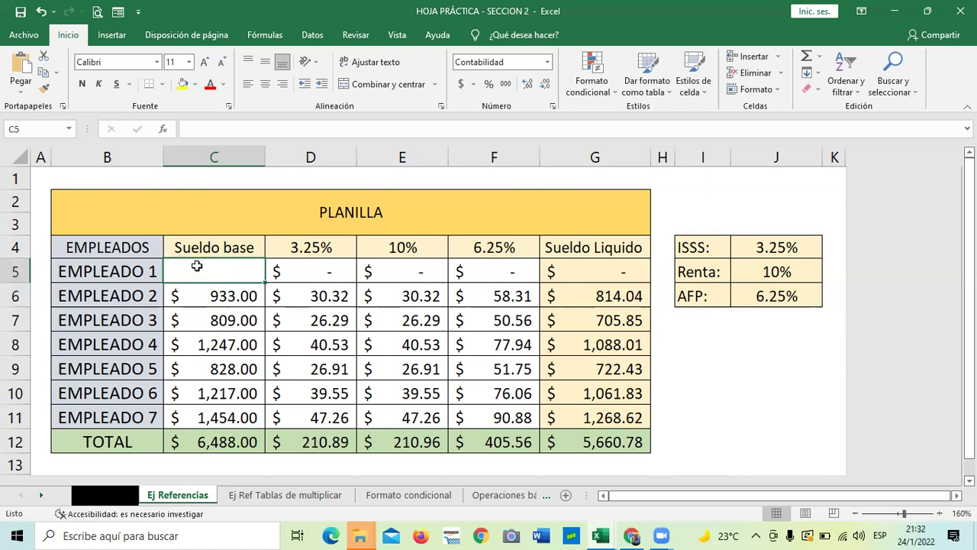
{"action": "type", "text": "450"}
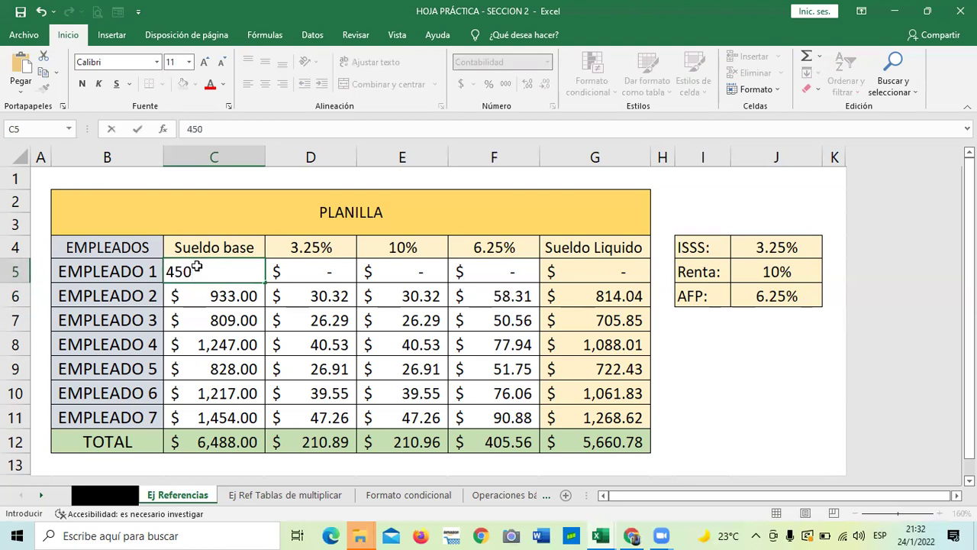
{"action": "key", "text": "Return"}
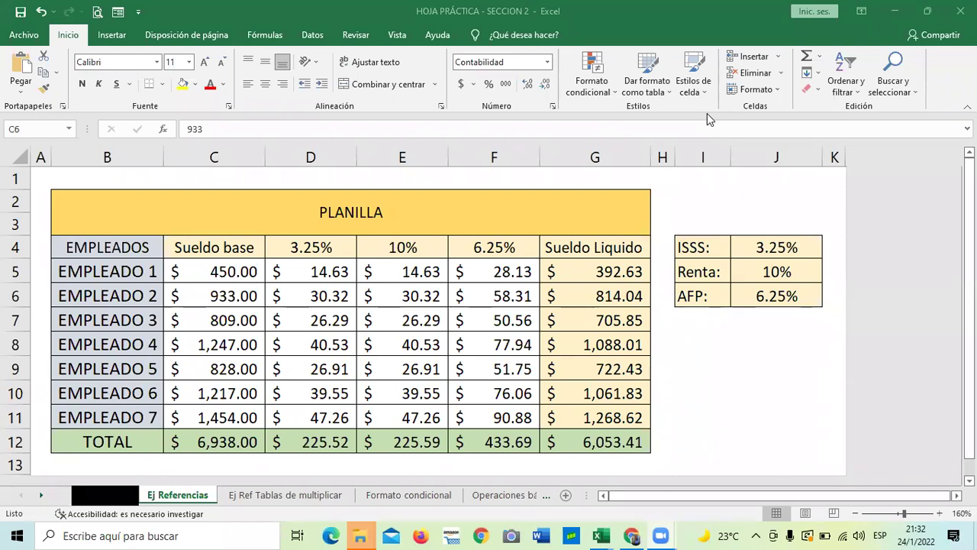
Correct EMPLEADO 1's 10% formula in E5 to =C5*$J$5 and fill it down to EMPLEADO 7 (E6:E11).
{"action": "left_click", "coordinate": [396, 268]}
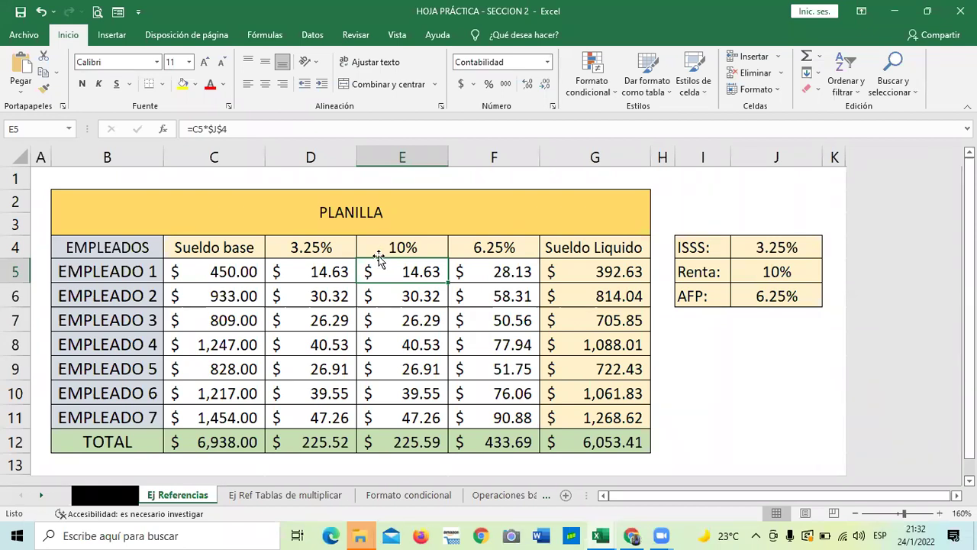
{"action": "left_click", "coordinate": [244, 122]}
{"action": "left_click", "coordinate": [244, 120]}
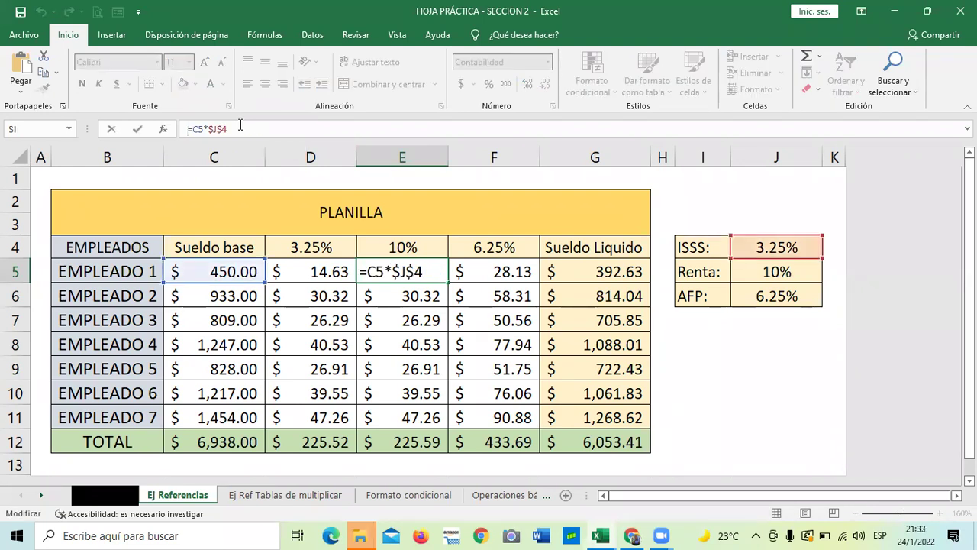
{"action": "key", "text": "BackSpace"}
{"action": "type", "text": "5"}
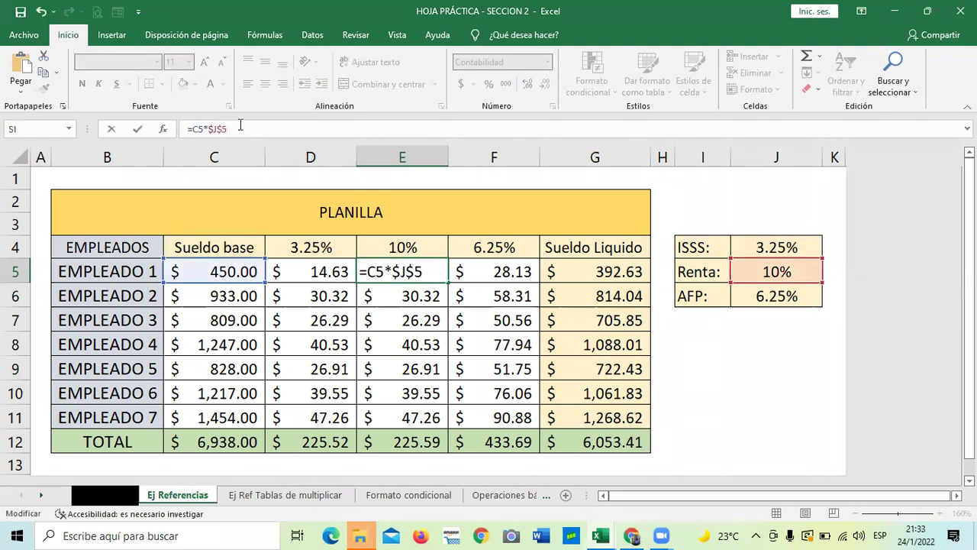
{"action": "key", "text": "Return"}
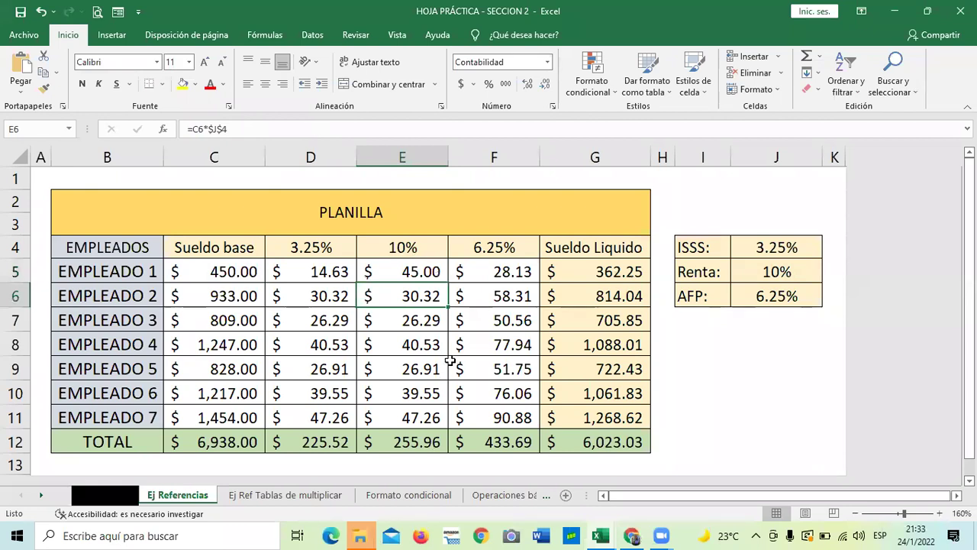
{"action": "left_click", "coordinate": [413, 266]}
{"action": "left_click_drag", "start_coordinate": [448, 284], "coordinate": [447, 426]}
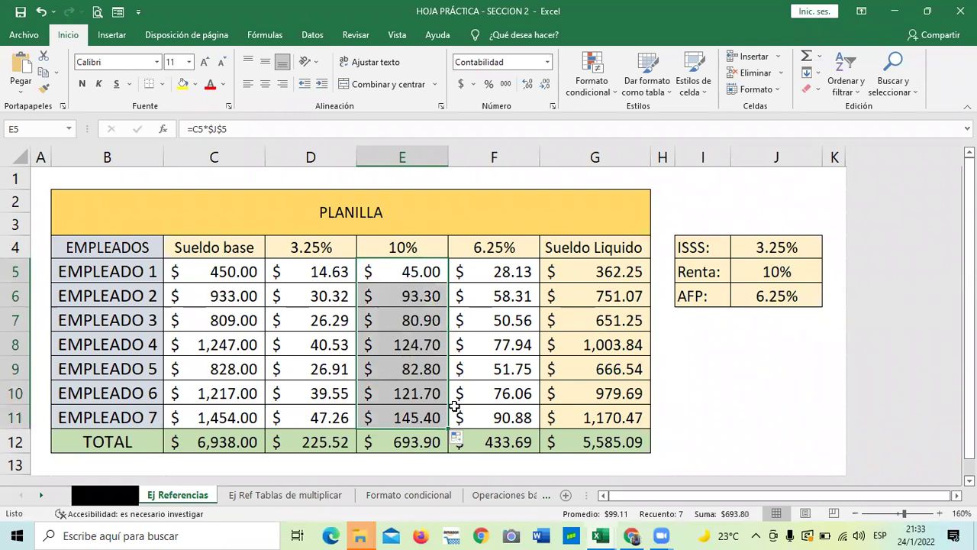
Examine the relative and absolute references in the deduction formulas of F5, F9, E11 and D7.
{"action": "left_click", "coordinate": [771, 272]}
{"action": "left_click", "coordinate": [507, 275]}
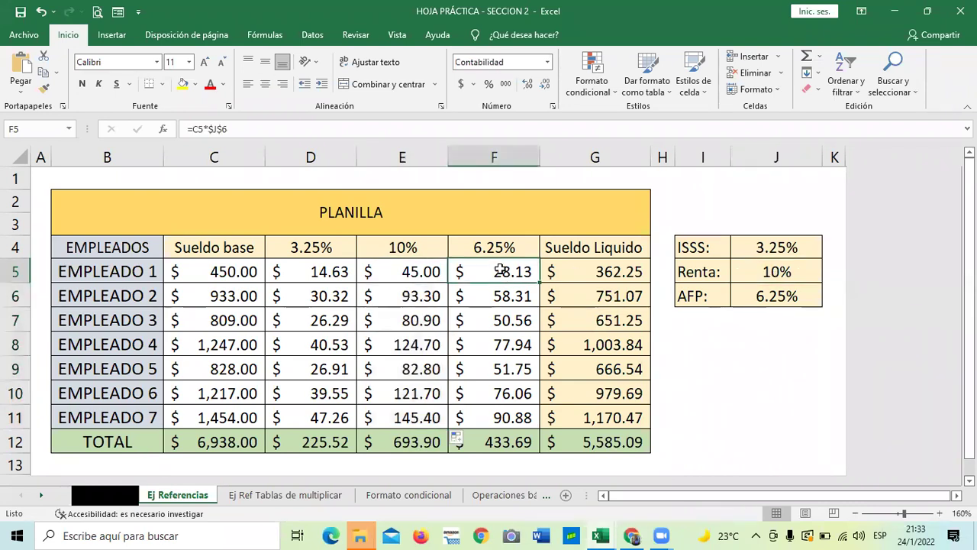
{"action": "left_click", "coordinate": [233, 128]}
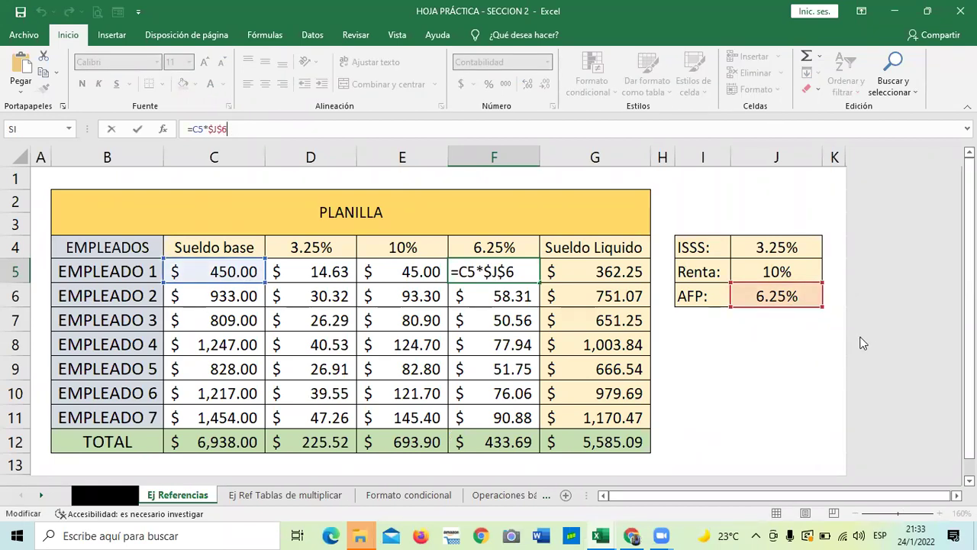
{"action": "left_click", "coordinate": [500, 359]}
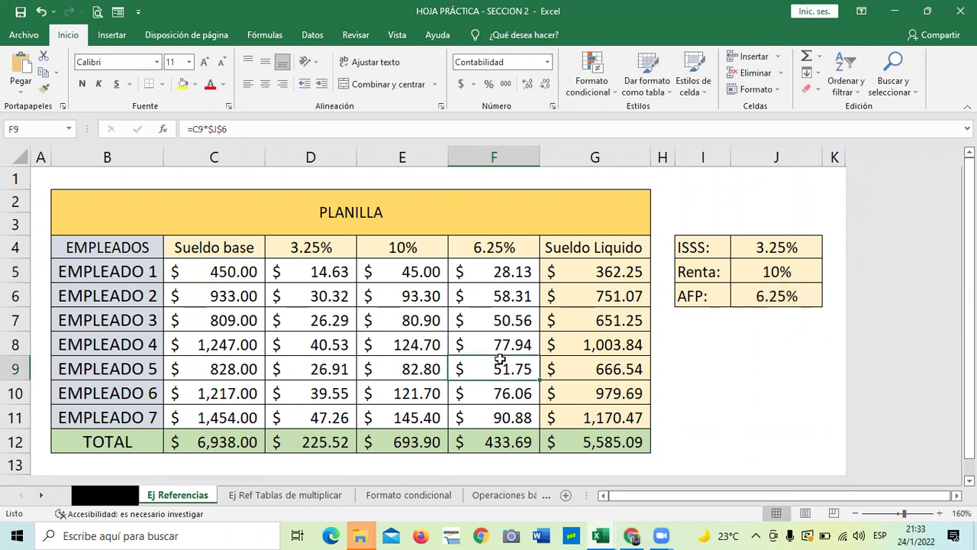
{"action": "left_click", "coordinate": [287, 132]}
{"action": "left_click", "coordinate": [398, 412]}
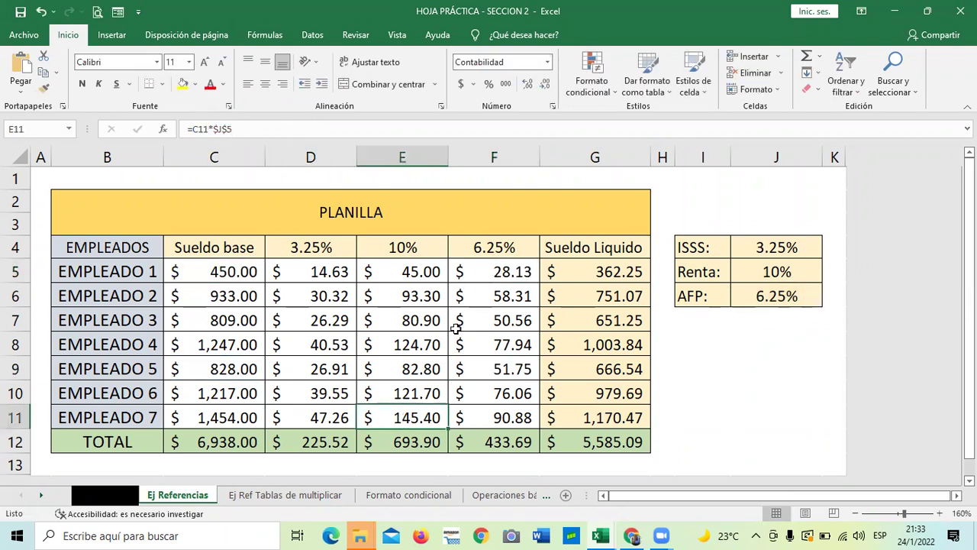
{"action": "left_click", "coordinate": [289, 133]}
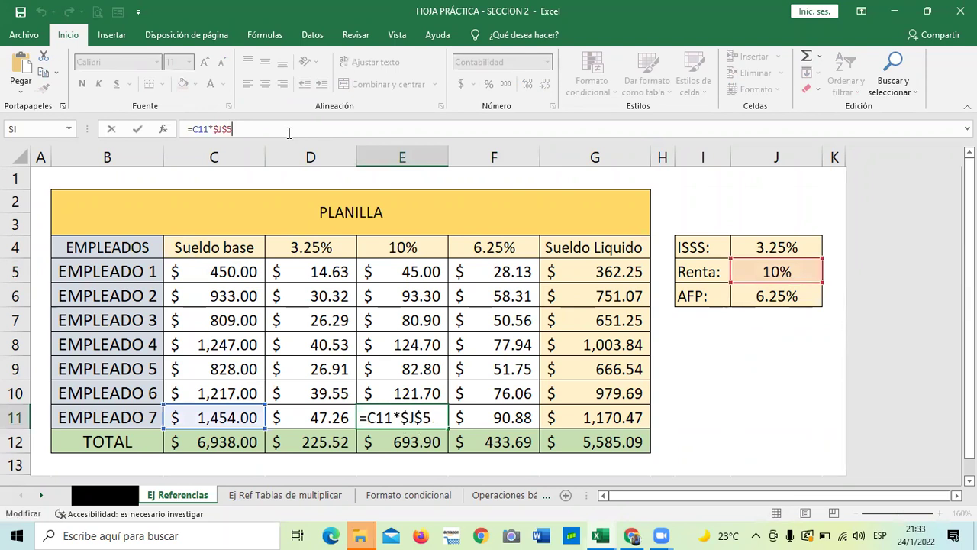
{"action": "left_click", "coordinate": [301, 323]}
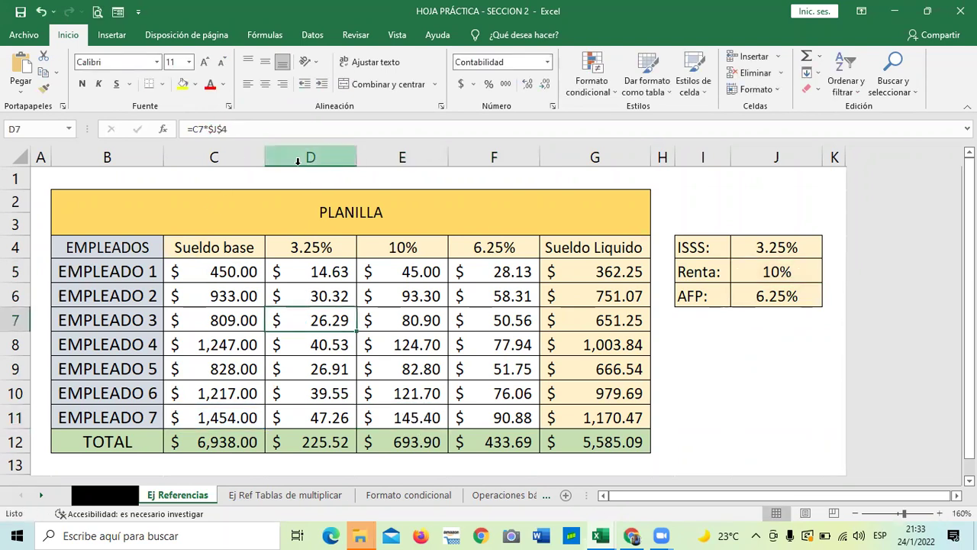
{"action": "left_click", "coordinate": [293, 128]}
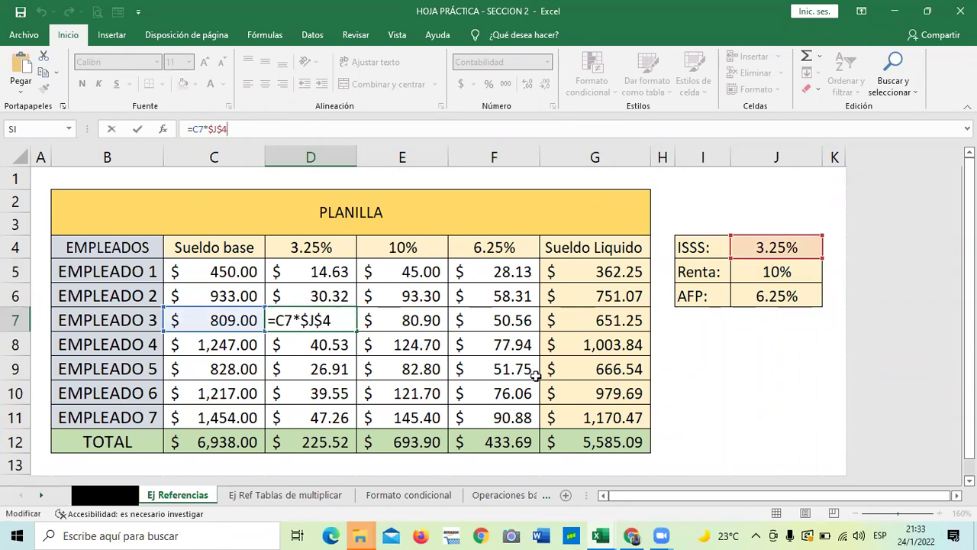
{"action": "key", "text": "ctrl+Return"}
{"action": "left_click", "coordinate": [807, 394]}
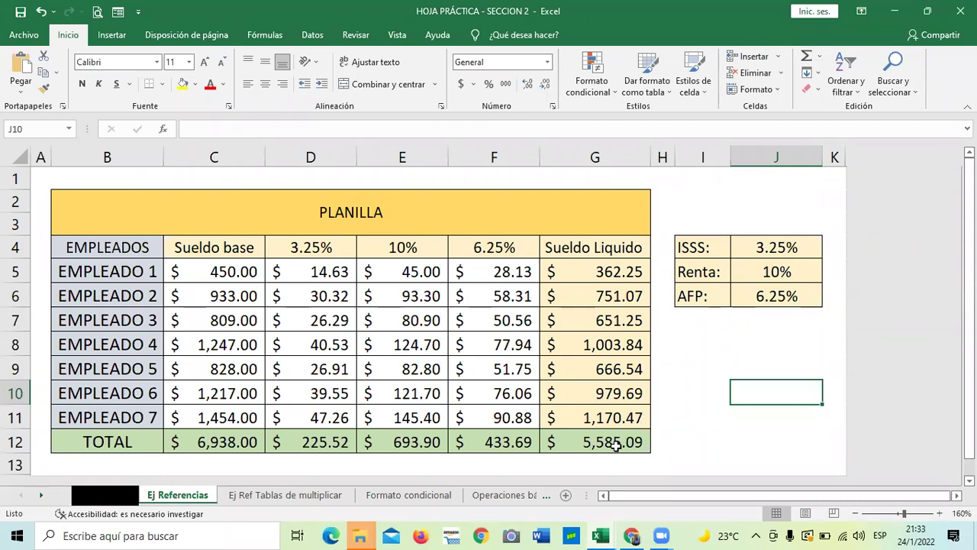
Check the existing Sueldo Liquido formulas and clear them for all seven employees (G5:G11).
{"action": "left_click", "coordinate": [596, 277]}
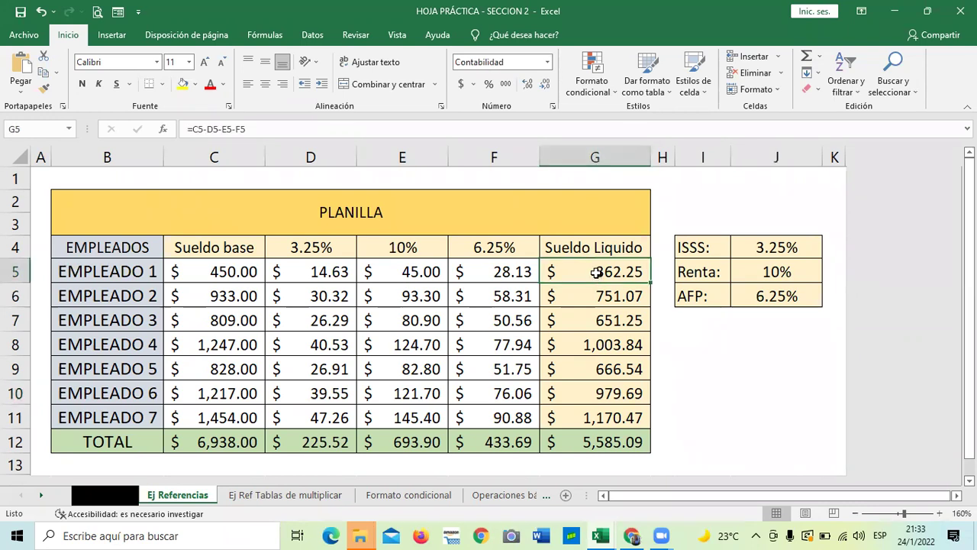
{"action": "left_click", "coordinate": [609, 391]}
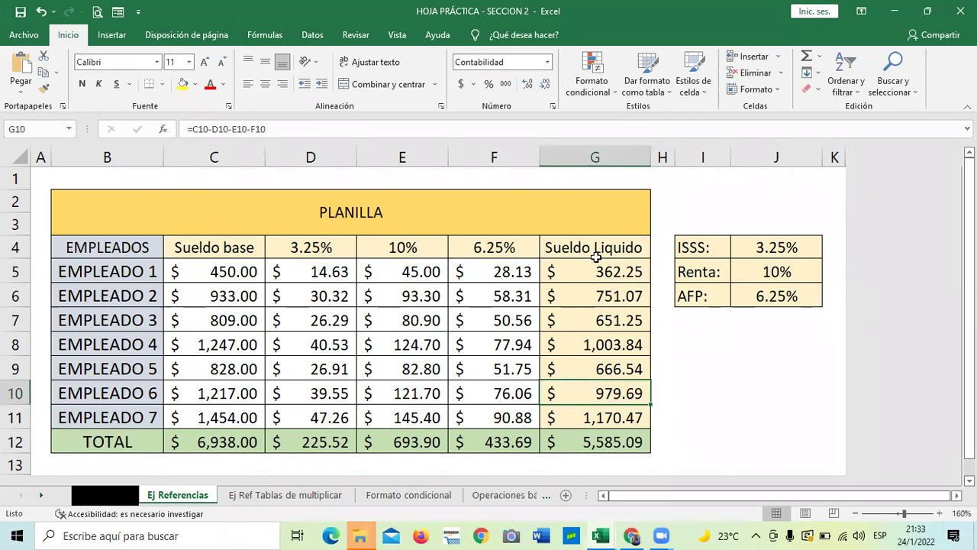
{"action": "left_click_drag", "start_coordinate": [592, 268], "coordinate": [564, 423]}
{"action": "key", "text": "Delete"}
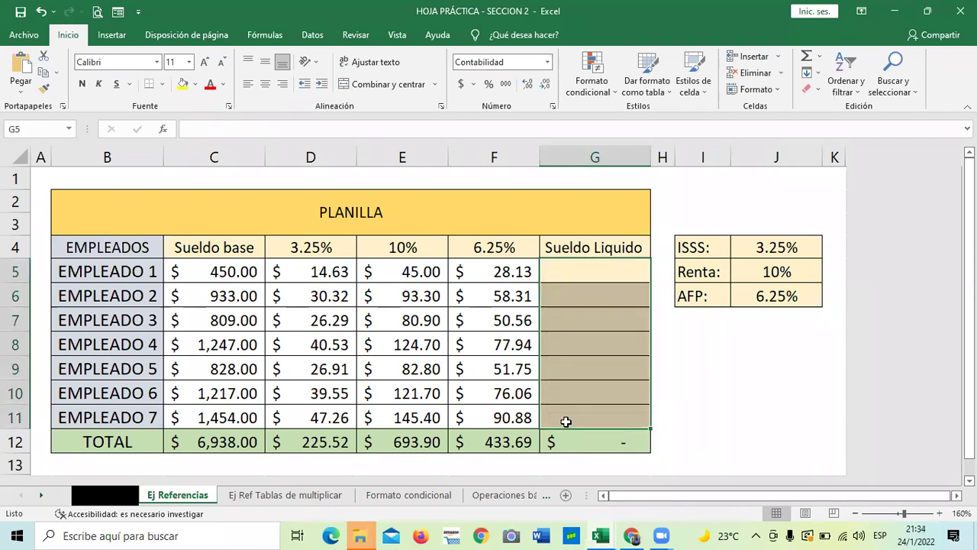
{"action": "left_click", "coordinate": [697, 389]}
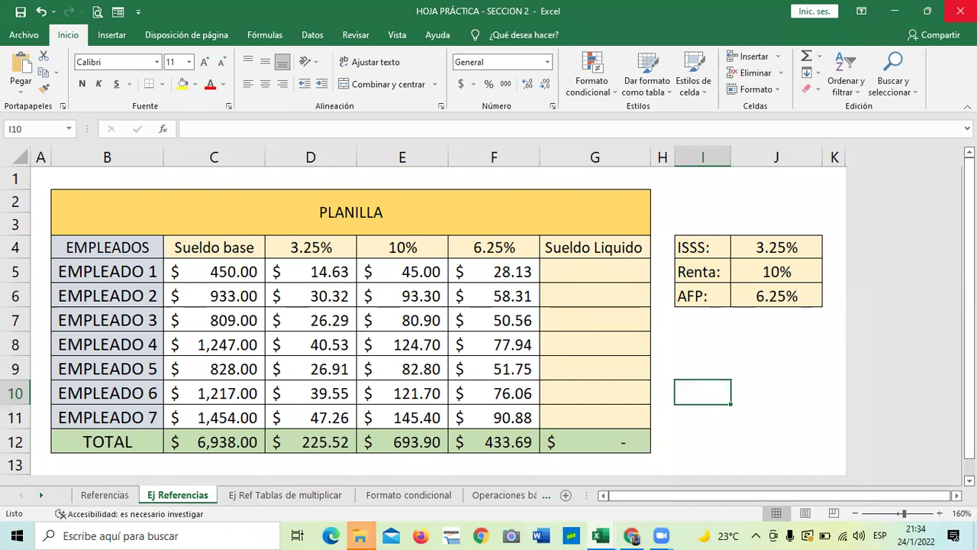
In EMPLEADO 1's Sueldo Liquido cell (G5), enter =C5-D5-E5-F5 to subtract the three deductions from the Sueldo base.
{"action": "left_click", "coordinate": [181, 269]}
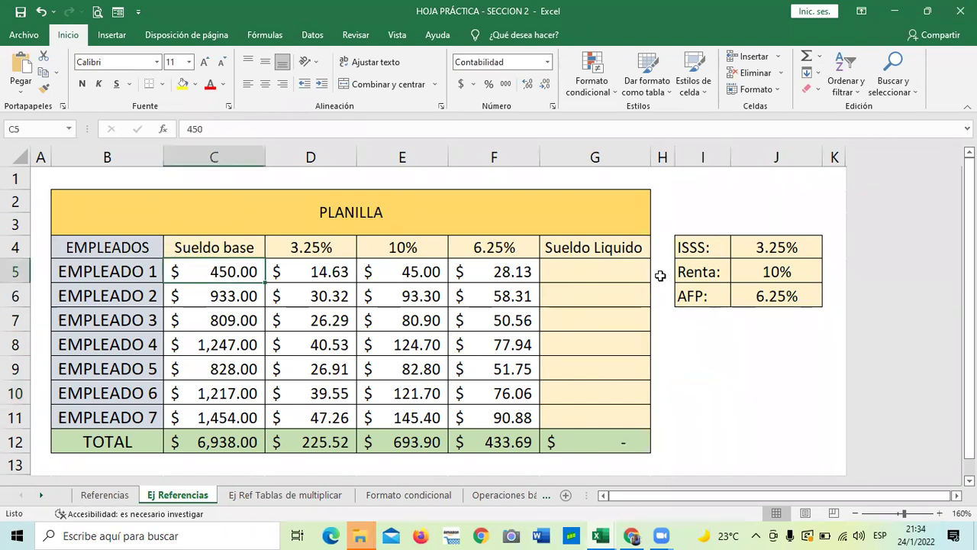
{"action": "left_click", "coordinate": [607, 268]}
{"action": "type", "text": "="}
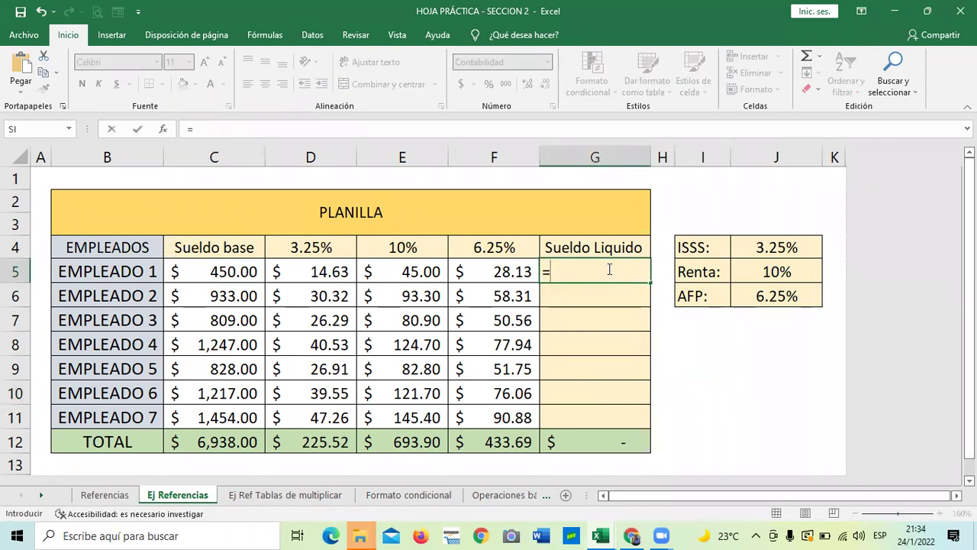
{"action": "left_click", "coordinate": [216, 275]}
{"action": "type", "text": "-"}
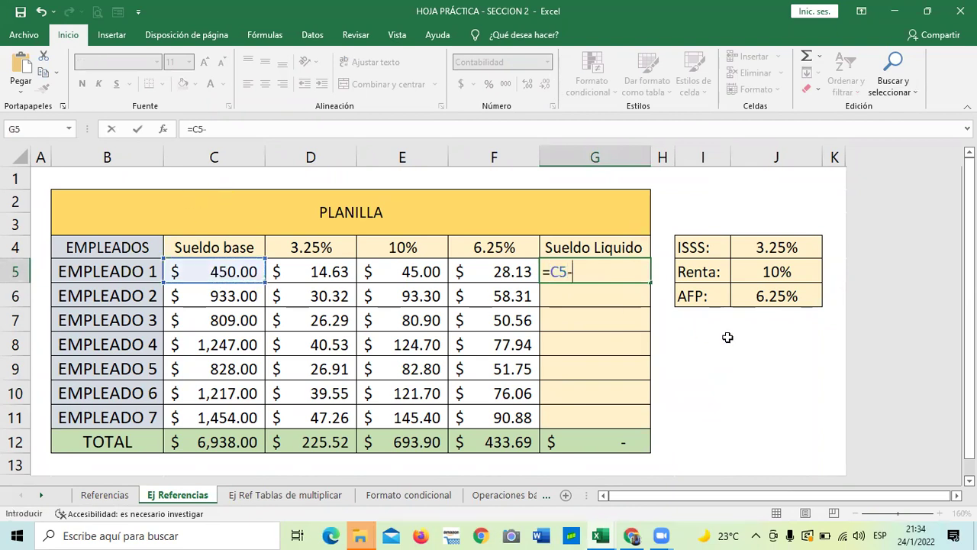
{"action": "left_click", "coordinate": [309, 270]}
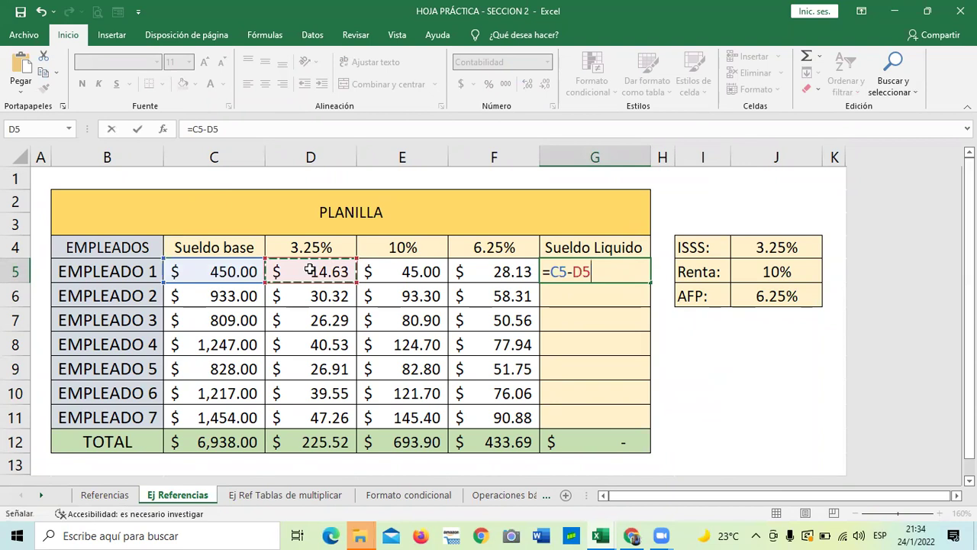
{"action": "type", "text": "-"}
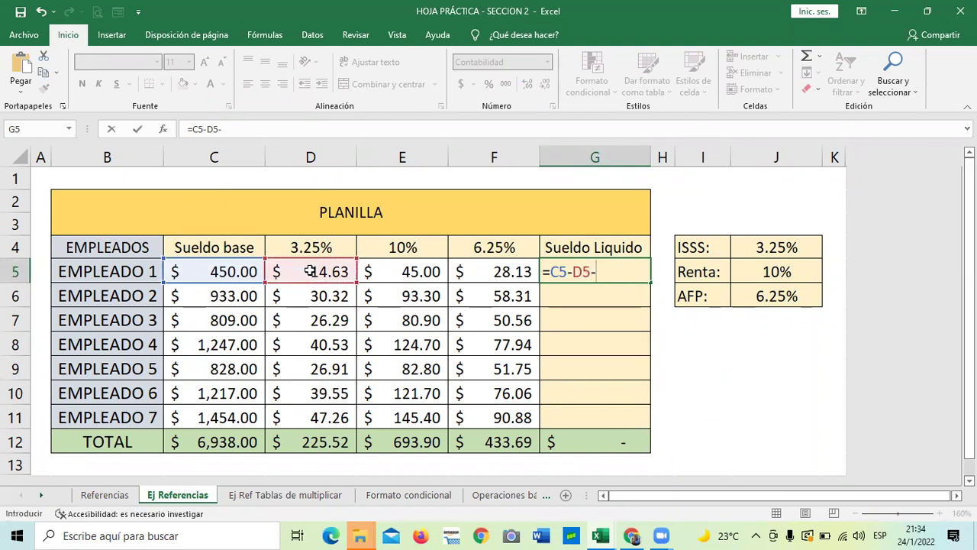
{"action": "left_click", "coordinate": [372, 271]}
{"action": "type", "text": "-"}
{"action": "left_click", "coordinate": [486, 269]}
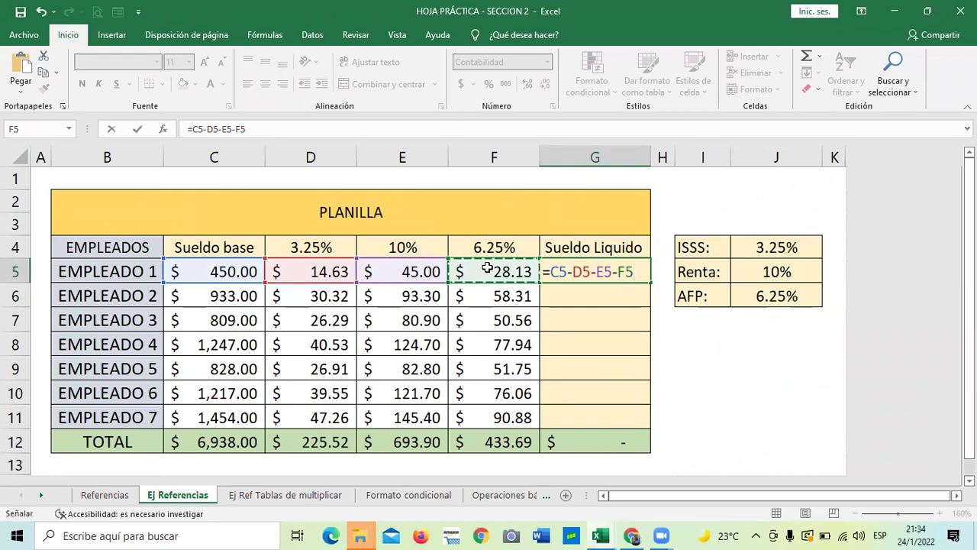
{"action": "key", "text": "Return"}
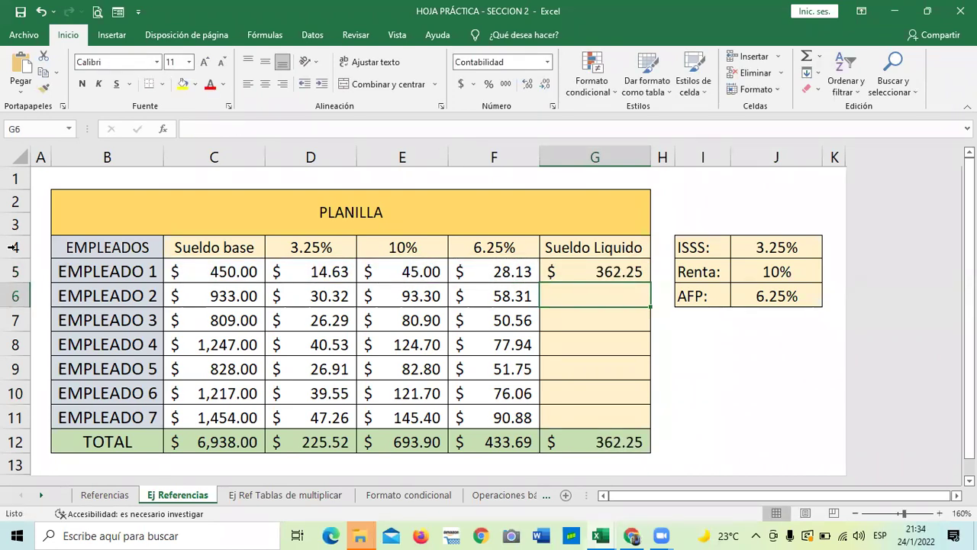
Fill EMPLEADO 1's Sueldo Liquido formula in G5 down to EMPLEADO 7 (G6:G11).
{"action": "left_click", "coordinate": [570, 269]}
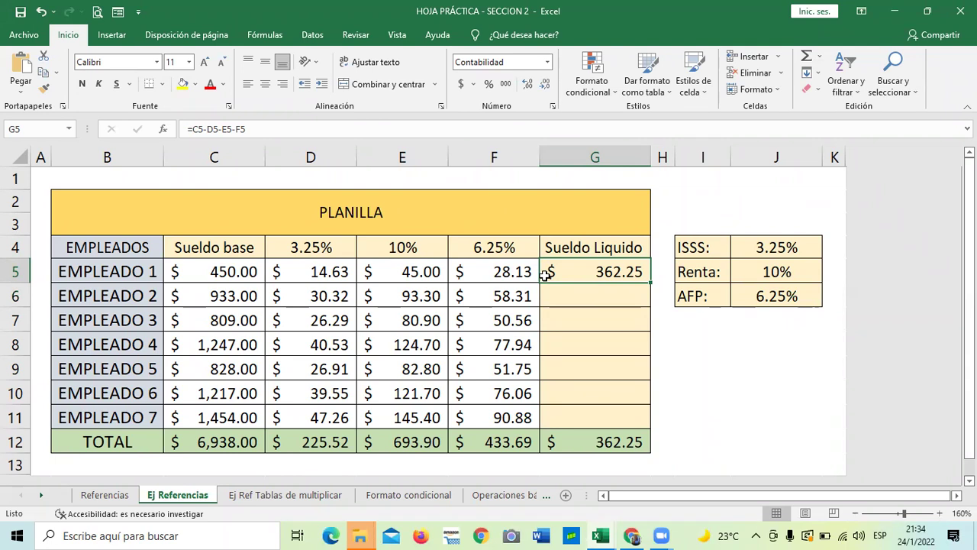
{"action": "left_click", "coordinate": [210, 265]}
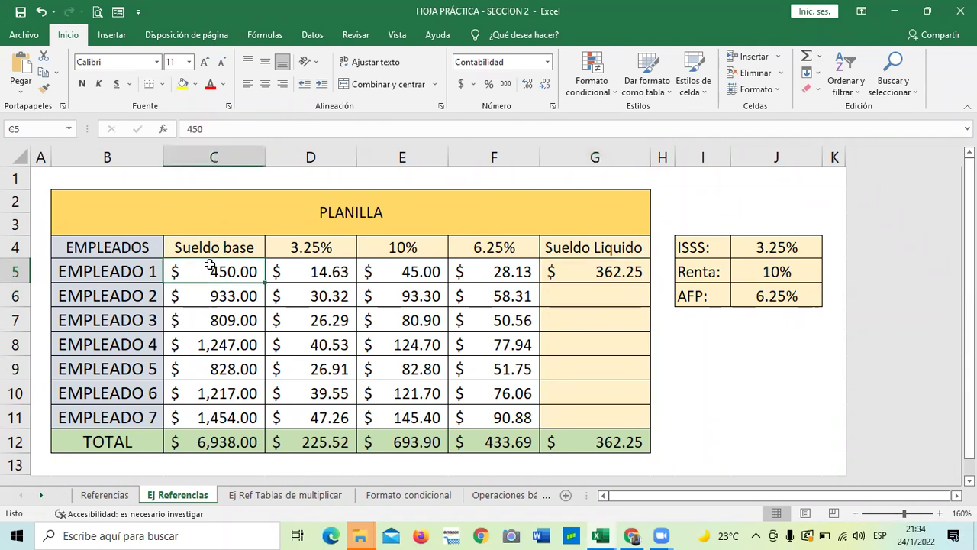
{"action": "left_click", "coordinate": [576, 265]}
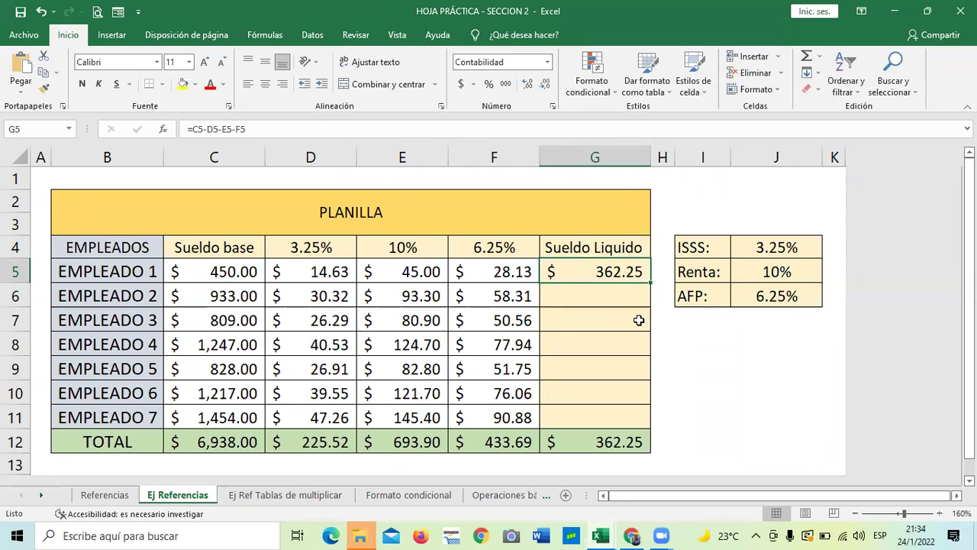
{"action": "left_click_drag", "start_coordinate": [648, 284], "coordinate": [634, 426]}
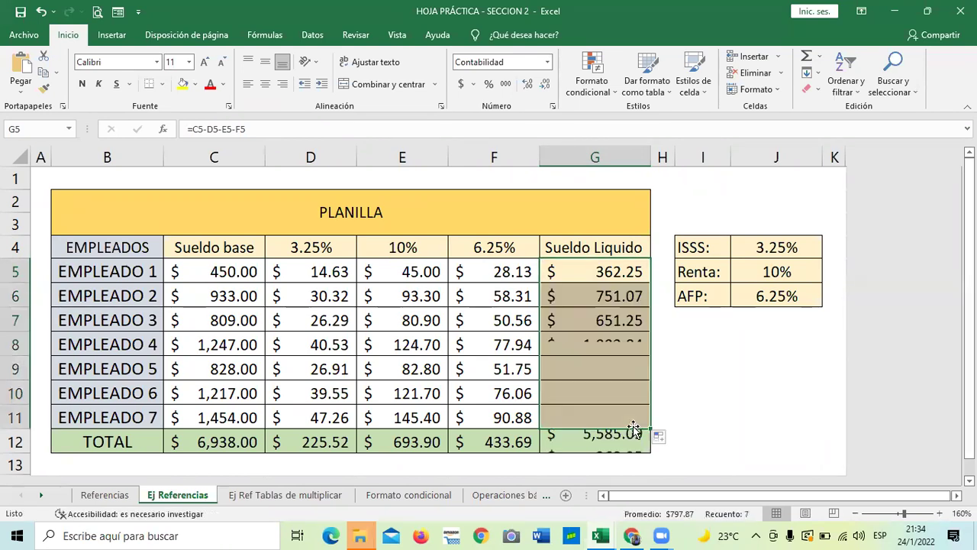
Examine the references in EMPLEADO 7's Sueldo Liquido formula (G11) and the TOTAL row formulas in C12:F12.
{"action": "left_click", "coordinate": [594, 422]}
{"action": "left_click", "coordinate": [360, 127]}
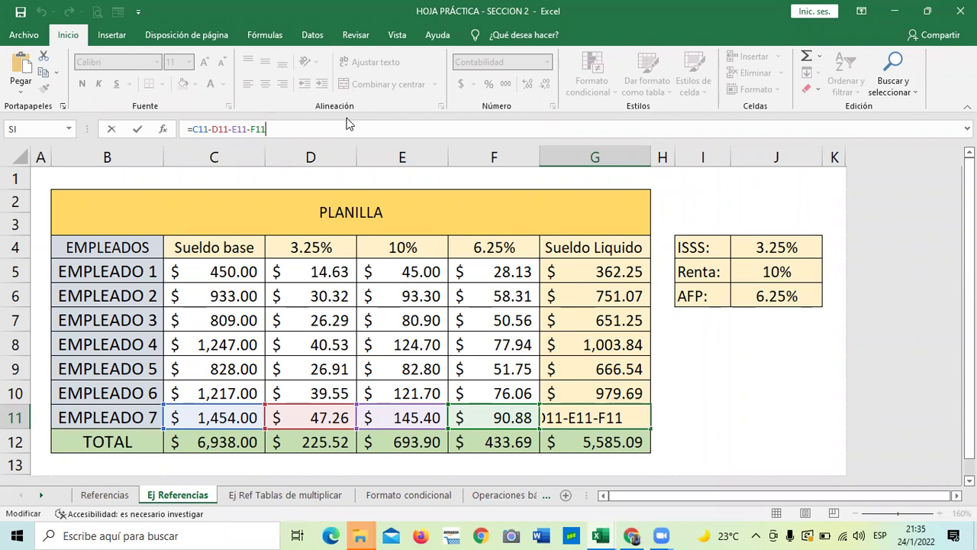
{"action": "key", "text": "Return"}
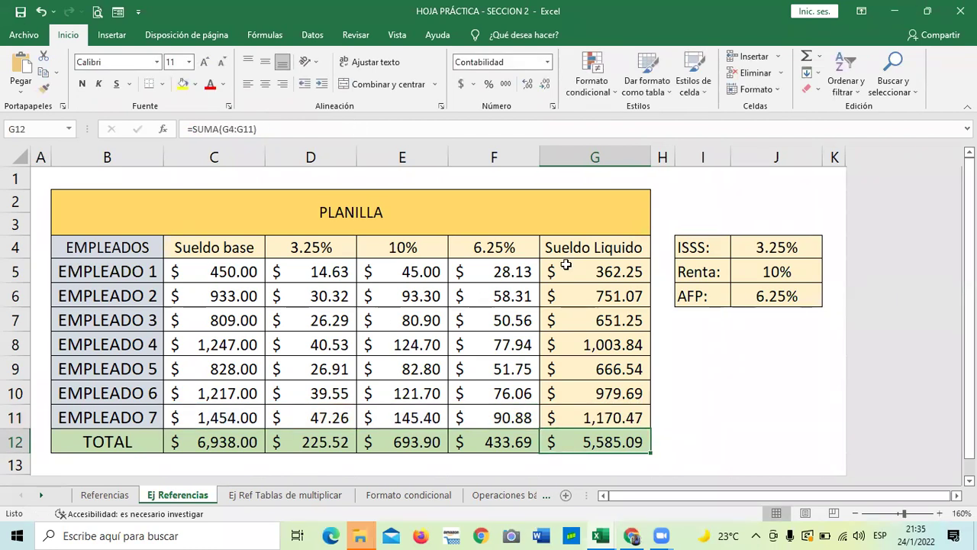
{"action": "left_click", "coordinate": [208, 442]}
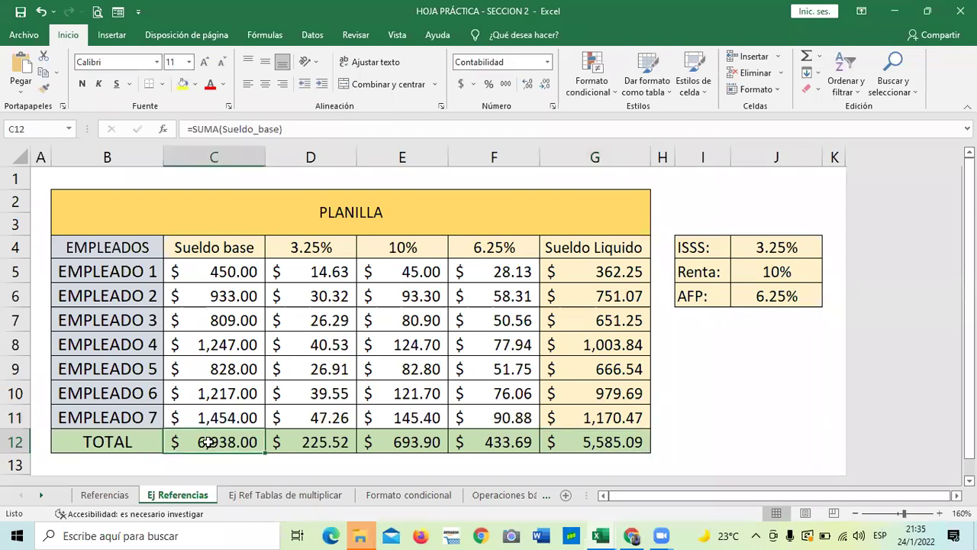
{"action": "left_click", "coordinate": [323, 445]}
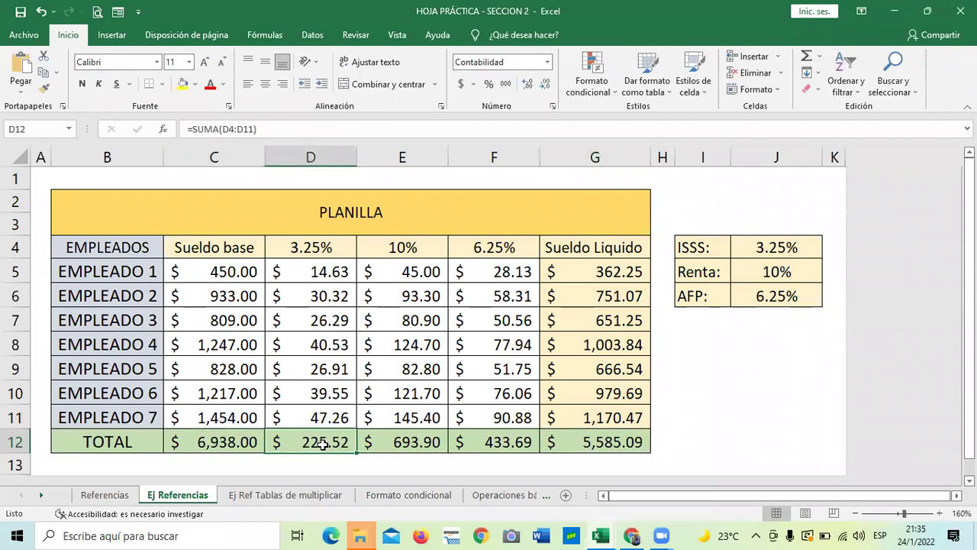
{"action": "left_click", "coordinate": [382, 439]}
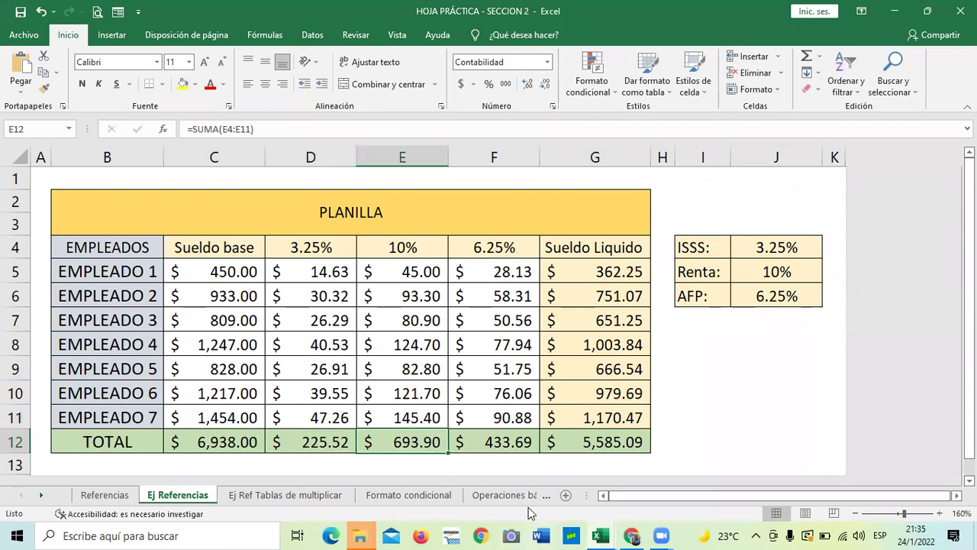
{"action": "left_click", "coordinate": [511, 438]}
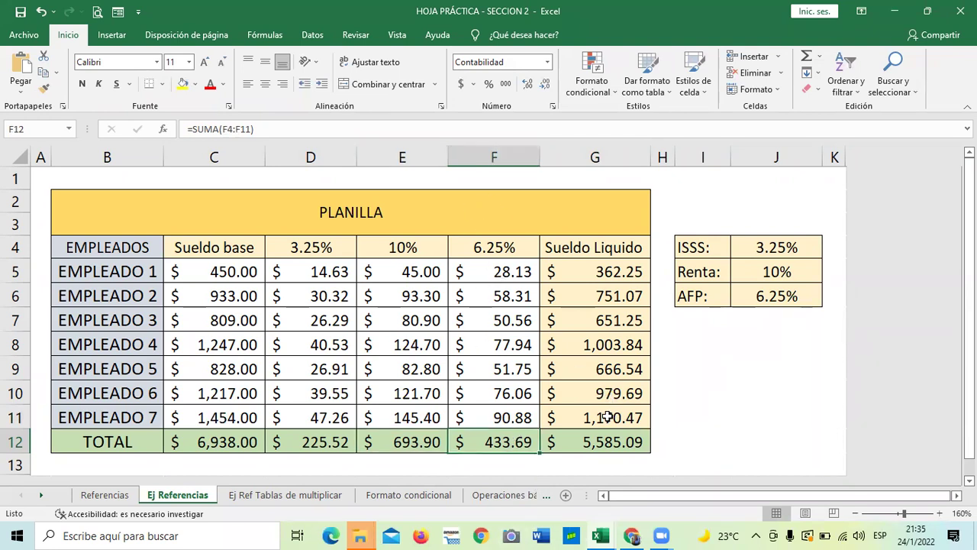
Review the formulas in the Sueldo Liquido and 6.25% columns, including their totals, and EMPLEADO 1's base salary.
{"action": "left_click", "coordinate": [588, 444]}
{"action": "left_click", "coordinate": [564, 272]}
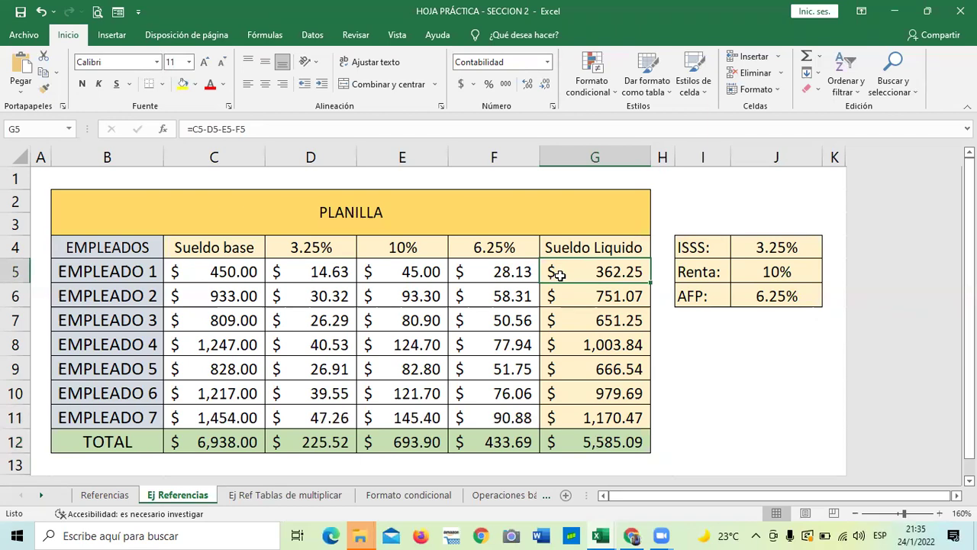
{"action": "left_click", "coordinate": [478, 271]}
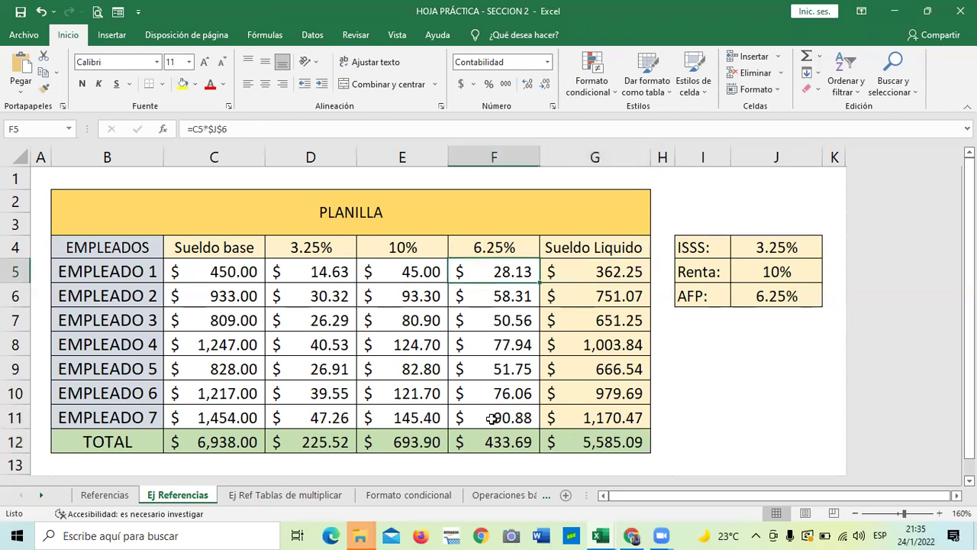
{"action": "left_click", "coordinate": [490, 418]}
{"action": "left_click", "coordinate": [489, 441]}
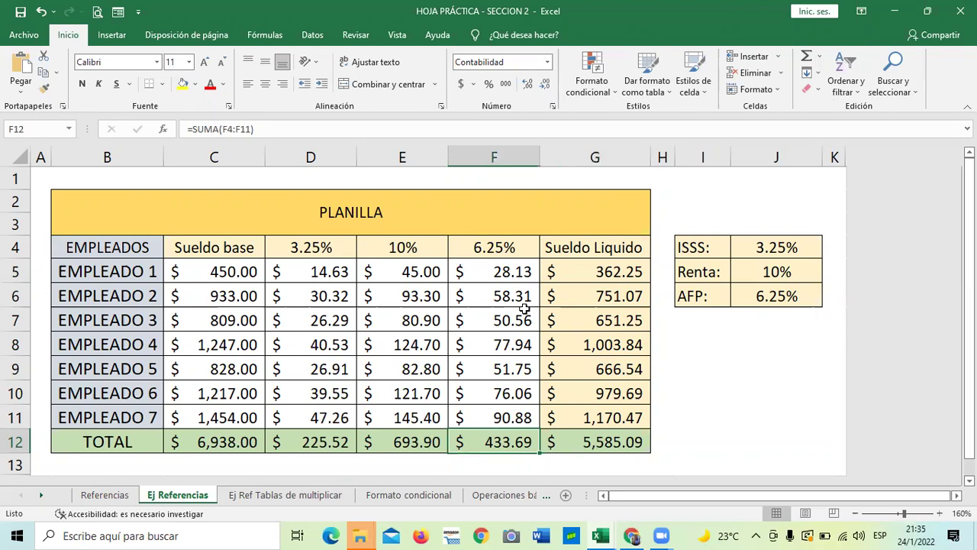
{"action": "left_click", "coordinate": [603, 272]}
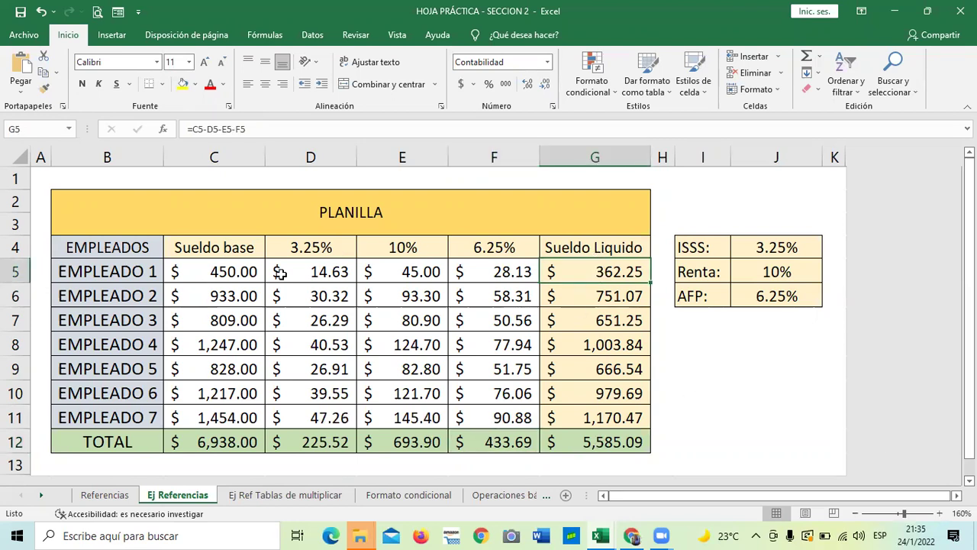
{"action": "left_click", "coordinate": [225, 273]}
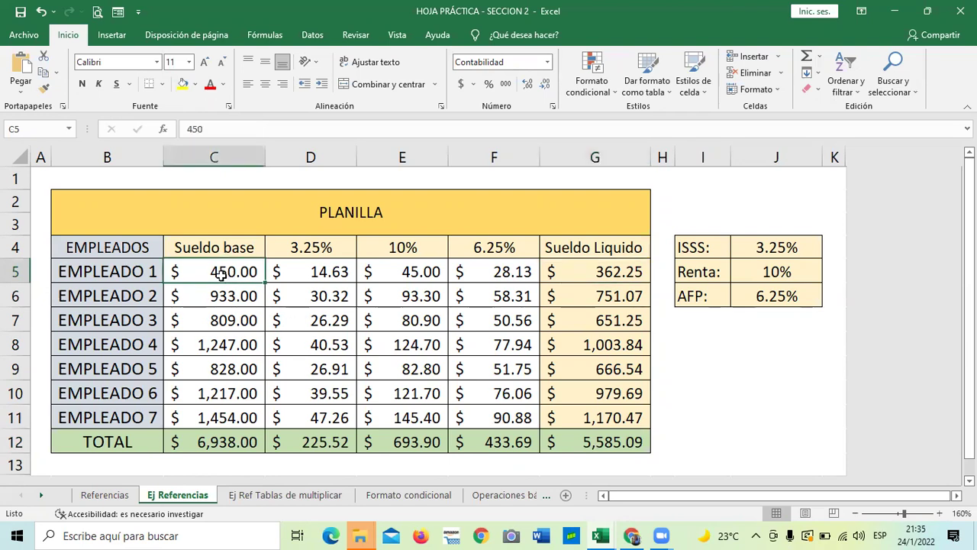
Change EMPLEADO 6's Sueldo base to 1000.
{"action": "left_click", "coordinate": [200, 391]}
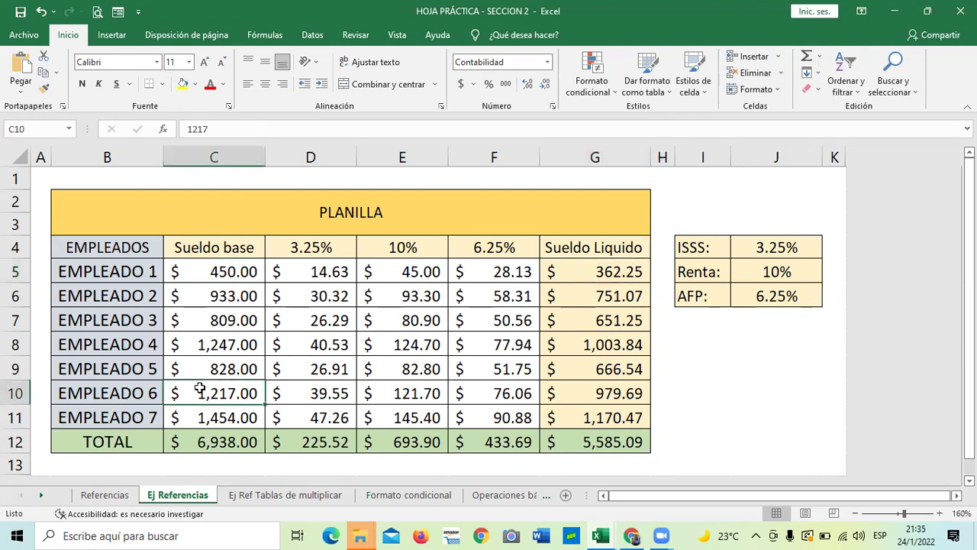
{"action": "key", "text": "BackSpace"}
{"action": "type", "text": "1000"}
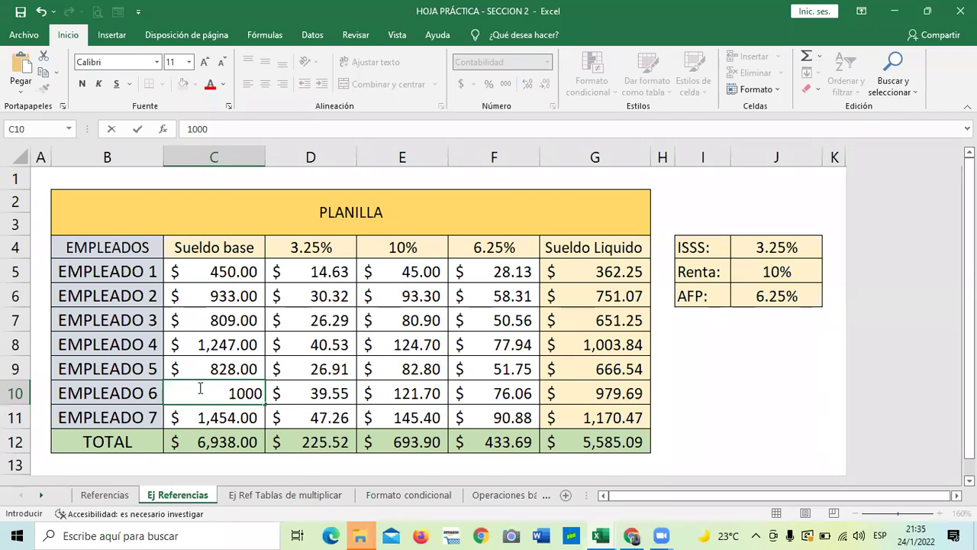
{"action": "key", "text": "Return"}
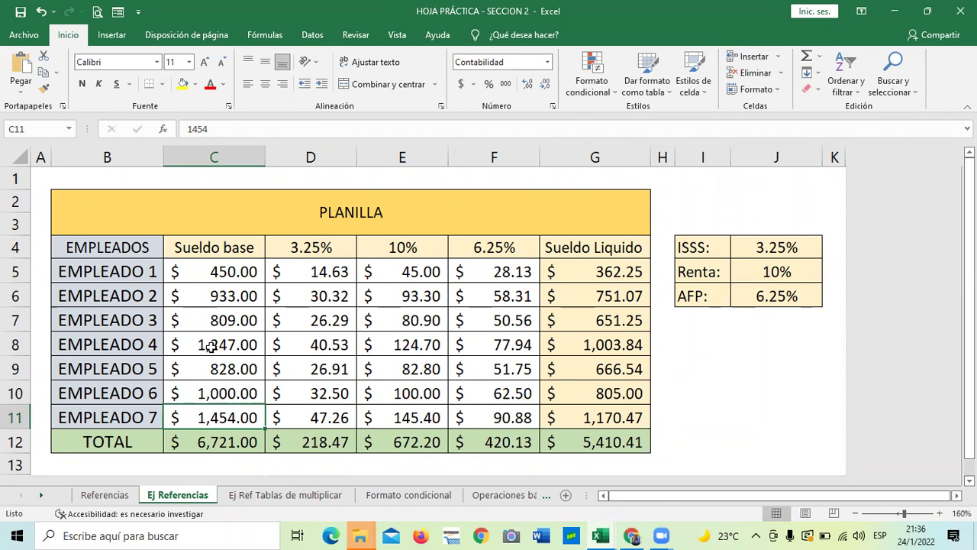
Clear the Sueldo base values of EMPLEADO 1 through EMPLEADO 7, leaving the total row intact.
{"action": "left_click_drag", "start_coordinate": [220, 272], "coordinate": [252, 430]}
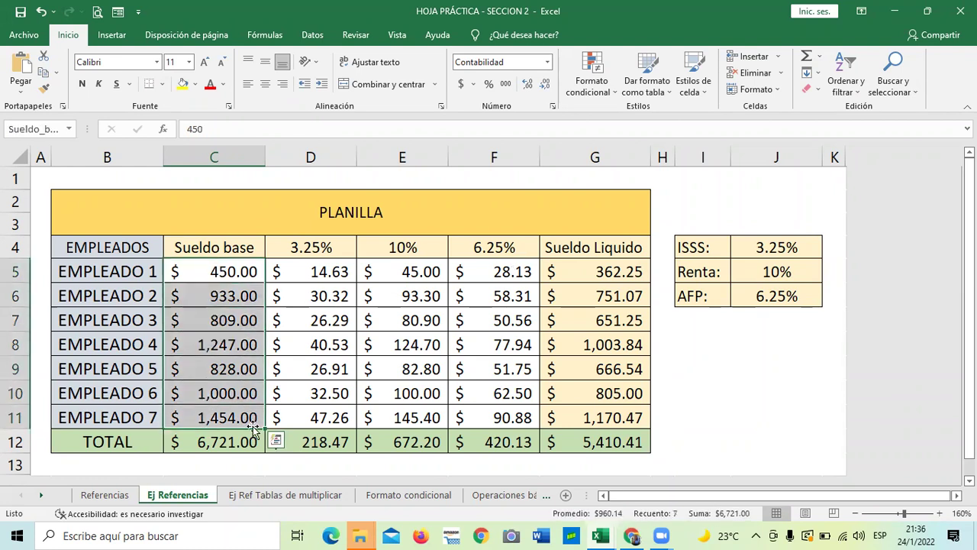
{"action": "key", "text": "Delete"}
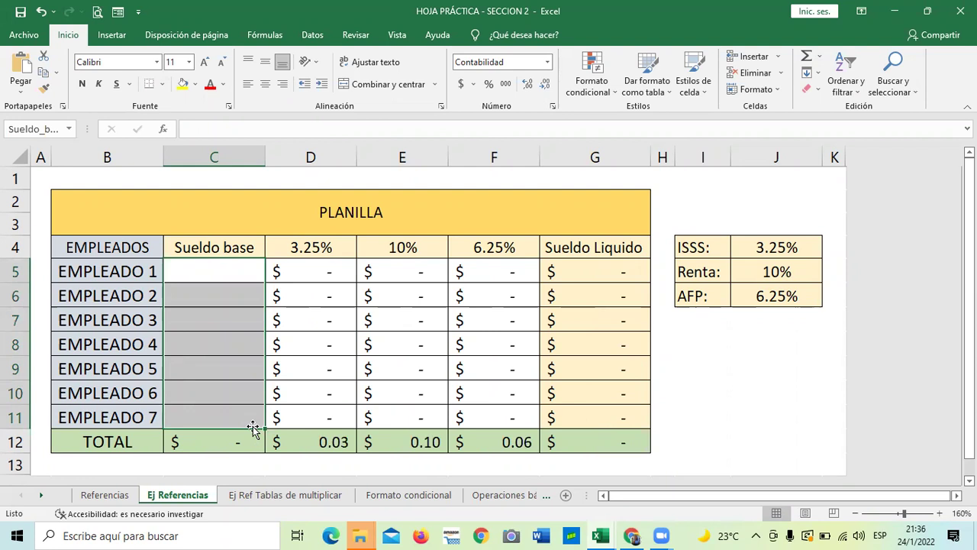
Inspect the formulas kept in the 3.25%, 10%, 6.25% and Sueldo Liquido columns for several employees.
{"action": "left_click", "coordinate": [314, 277]}
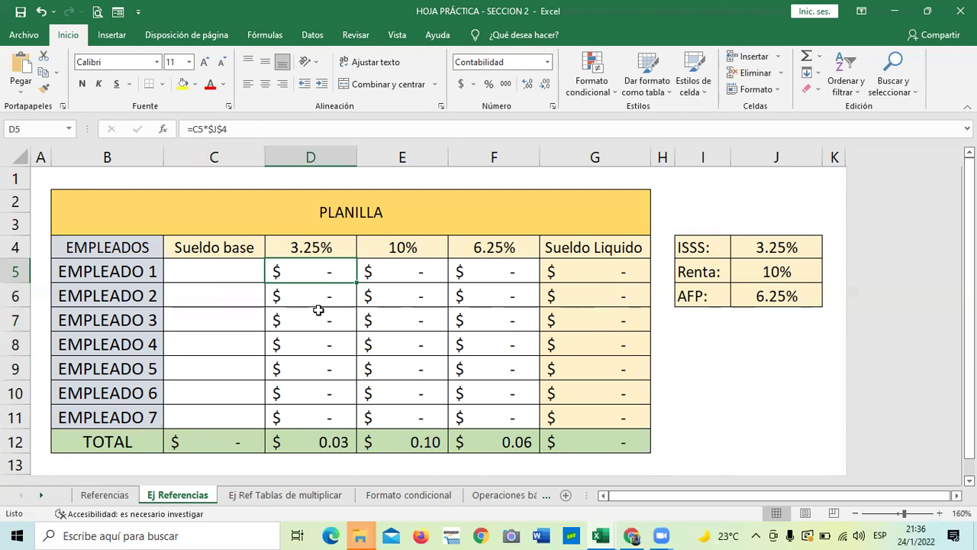
{"action": "left_click", "coordinate": [414, 267]}
{"action": "left_click", "coordinate": [405, 326]}
{"action": "left_click", "coordinate": [398, 391]}
{"action": "left_click", "coordinate": [496, 279]}
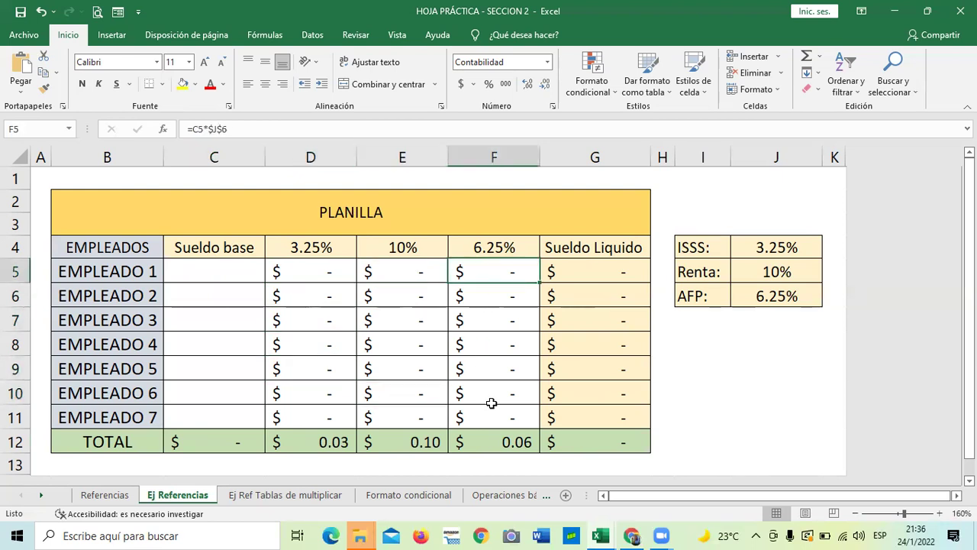
{"action": "left_click", "coordinate": [604, 273]}
{"action": "left_click", "coordinate": [594, 374]}
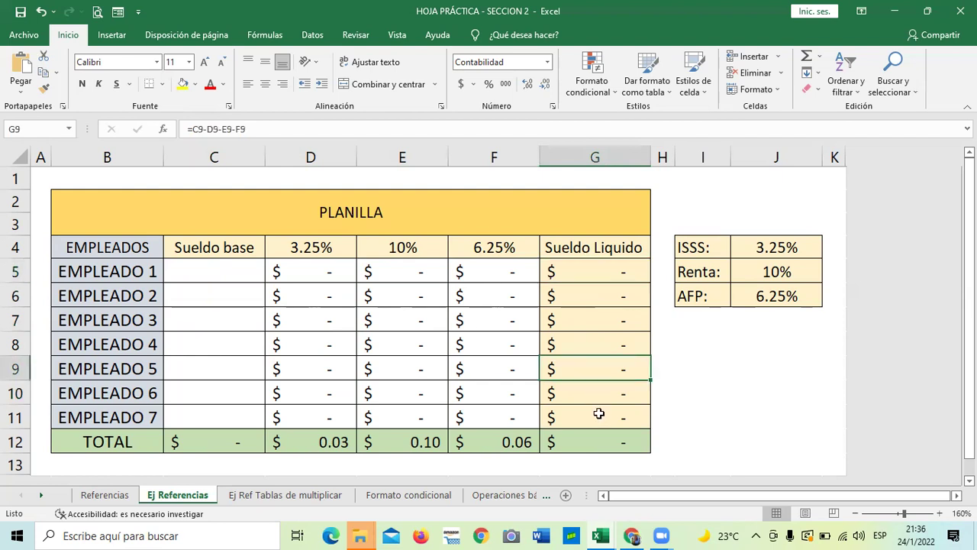
{"action": "left_click", "coordinate": [599, 413]}
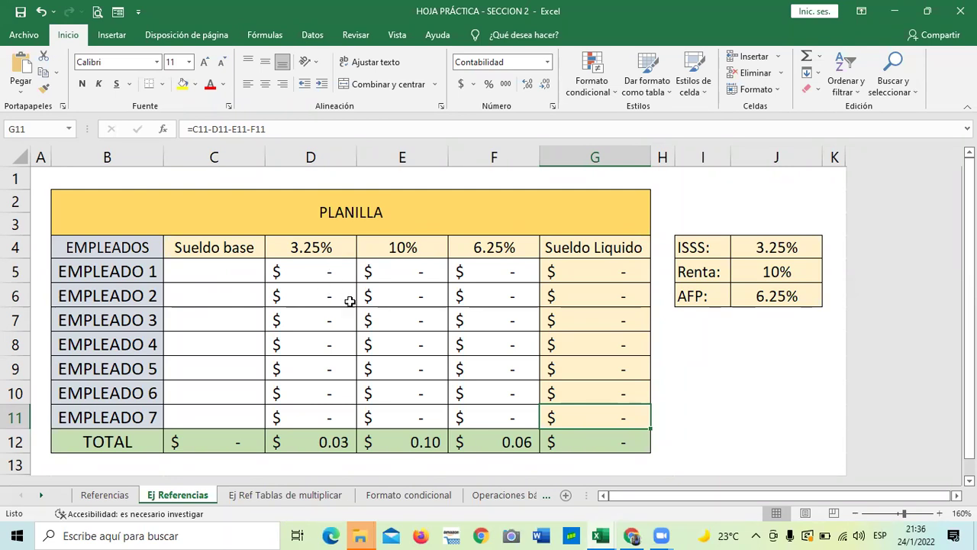
Enter Sueldo base values of 1,200 for EMPLEADO 1, 1000 for EMPLEADO 2 and 900 for EMPLEADO 3.
{"action": "left_click", "coordinate": [213, 276]}
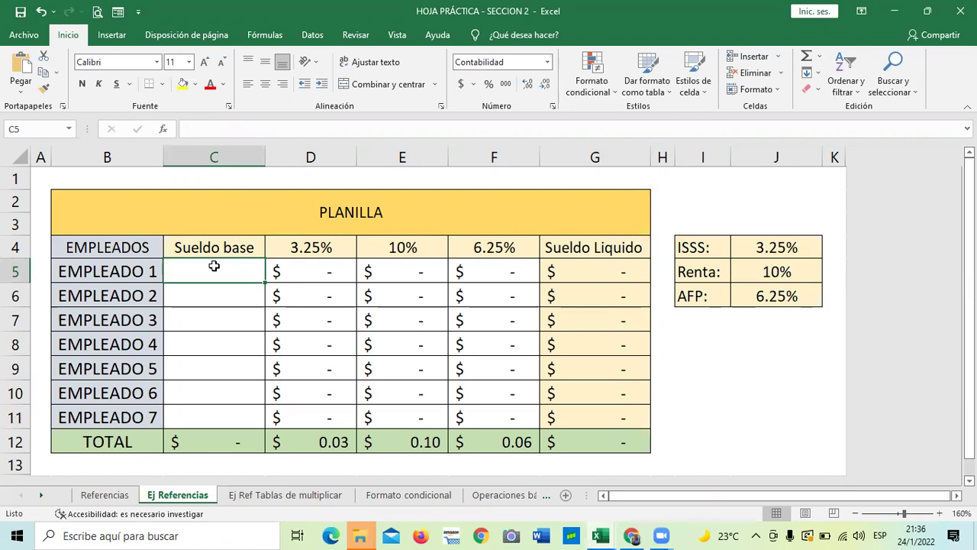
{"action": "type", "text": "1"}
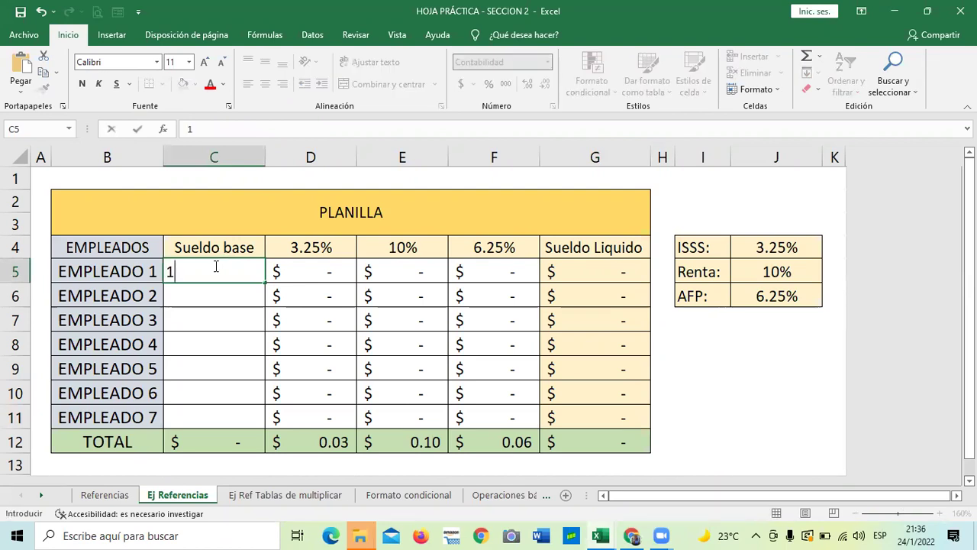
{"action": "type", "text": ",200"}
{"action": "key", "text": "Return"}
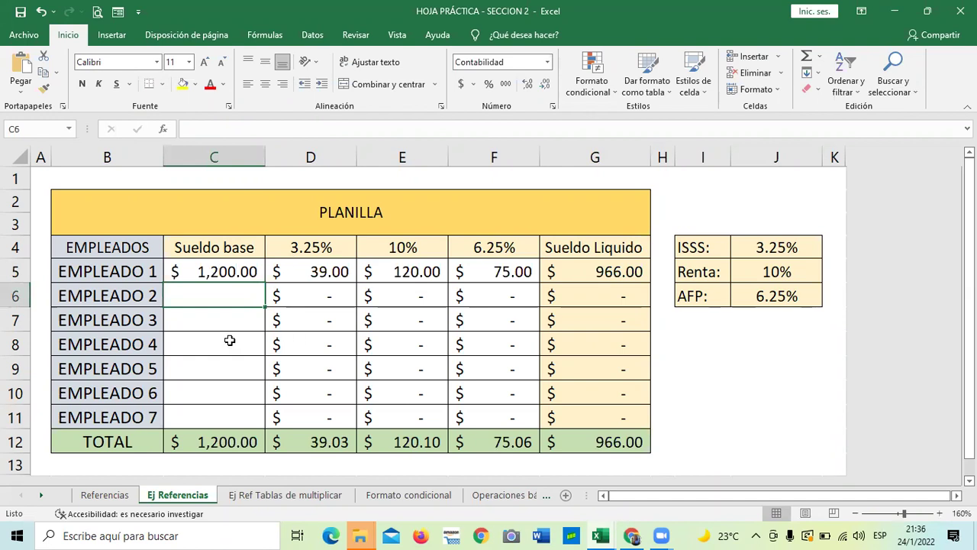
{"action": "type", "text": "1000"}
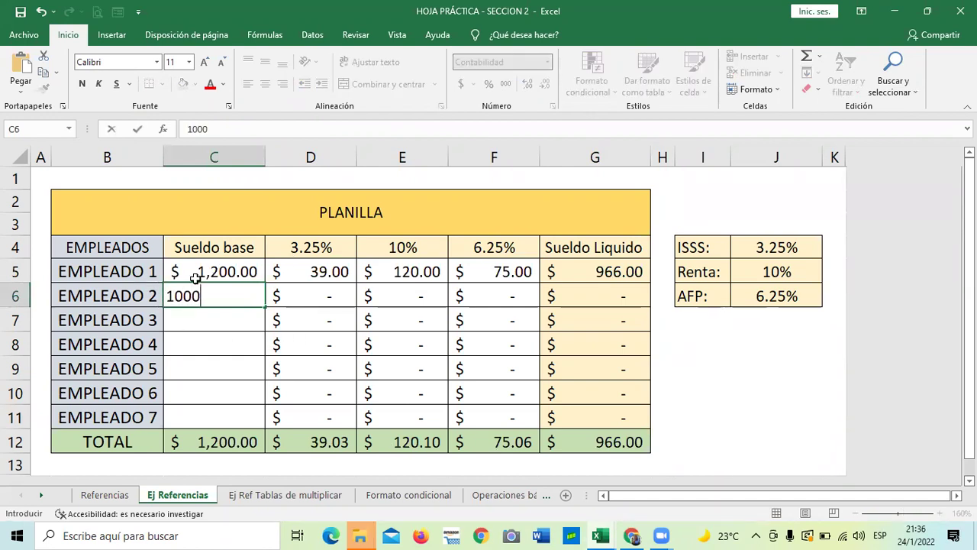
{"action": "key", "text": "Return"}
{"action": "type", "text": "900"}
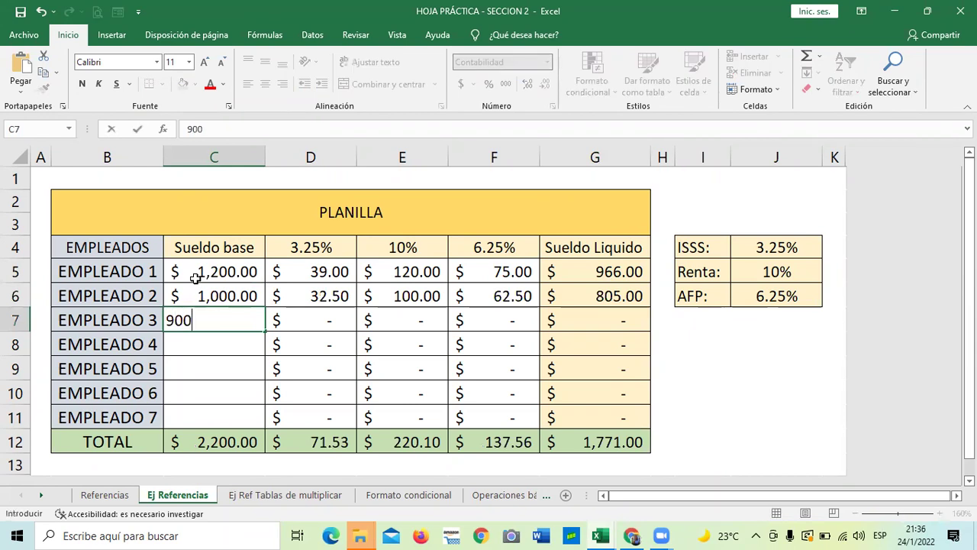
{"action": "key", "text": "Return"}
Enter Sueldo base values of 950, 850, 560 and 600 for EMPLEADO 4 through EMPLEADO 7.
{"action": "type", "text": "950"}
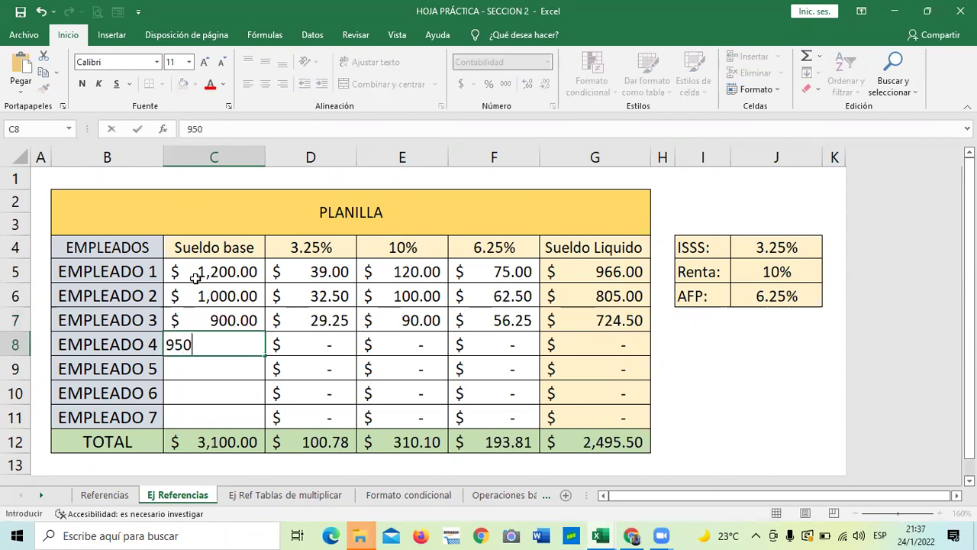
{"action": "key", "text": "Return"}
{"action": "type", "text": "850"}
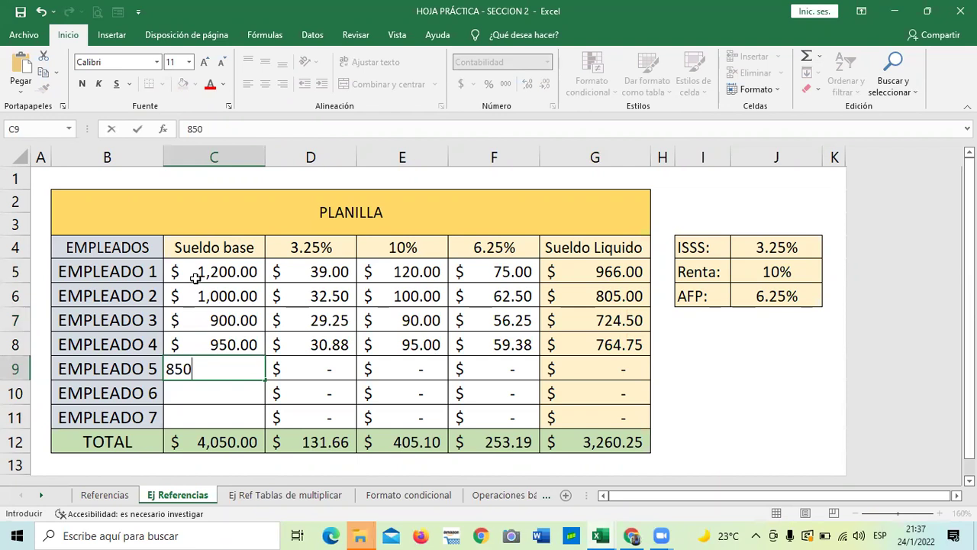
{"action": "key", "text": "Return"}
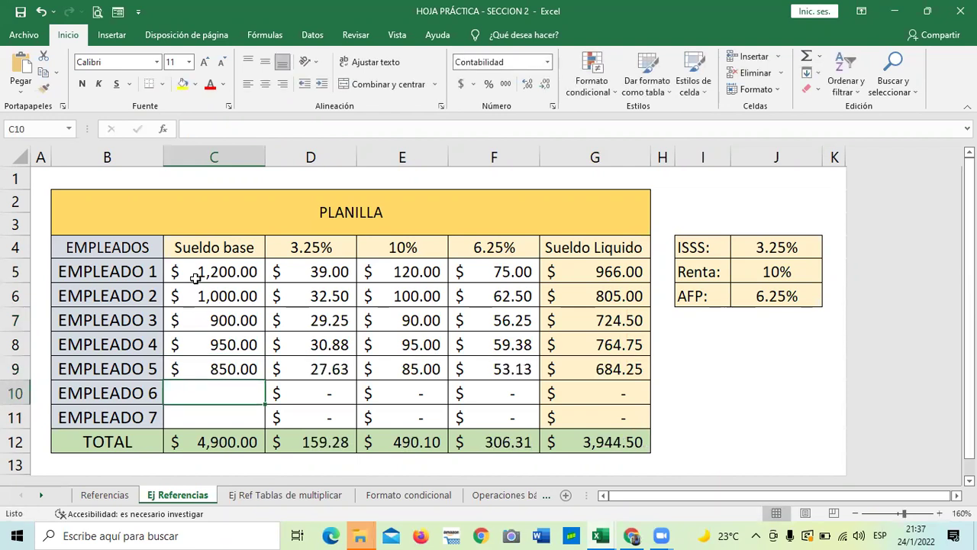
{"action": "type", "text": "560"}
{"action": "key", "text": "Return"}
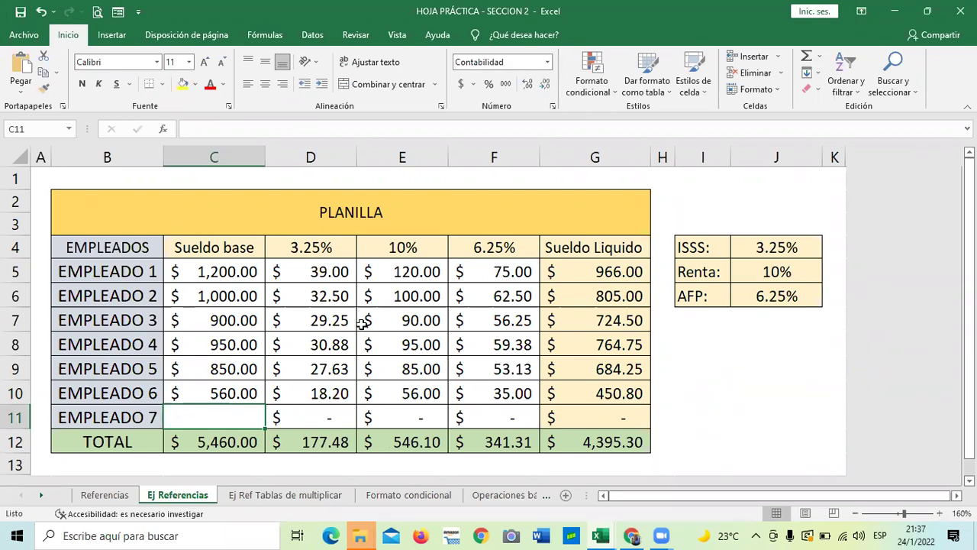
{"action": "type", "text": "600"}
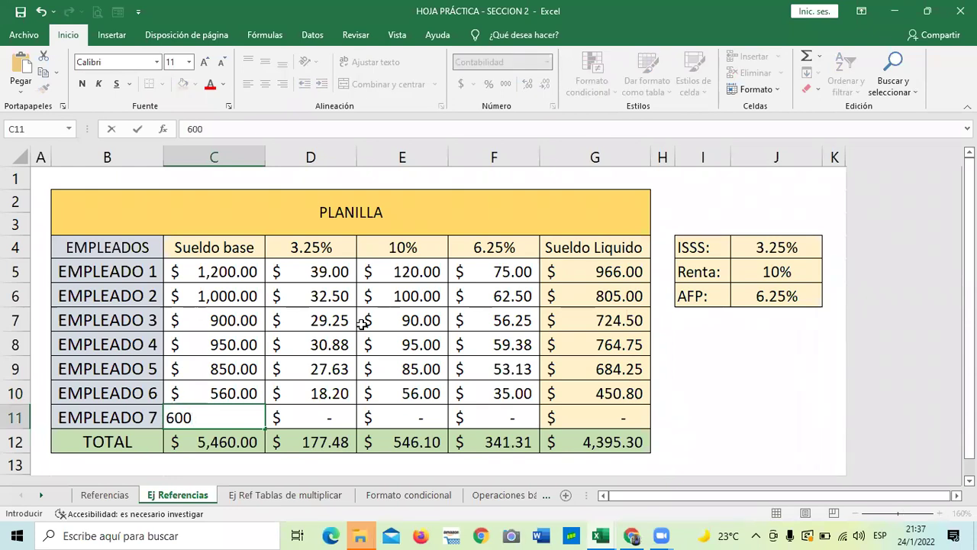
{"action": "key", "text": "Return"}
Clear the Sueldo Liquido formulas of EMPLEADO 1 through EMPLEADO 7, keeping the total row.
{"action": "mouse_move", "coordinate": [611, 267]}
{"action": "left_mouse_down"}
{"action": "mouse_move", "coordinate": [600, 405]}
{"action": "mouse_move", "coordinate": [589, 417]}
{"action": "left_mouse_up"}
{"action": "key", "text": "Delete"}
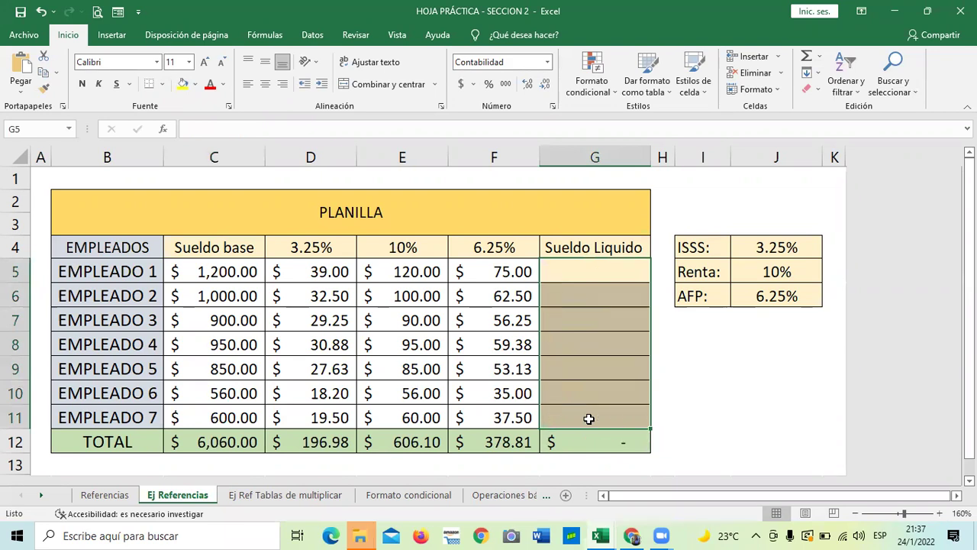
{"action": "left_click", "coordinate": [788, 408]}
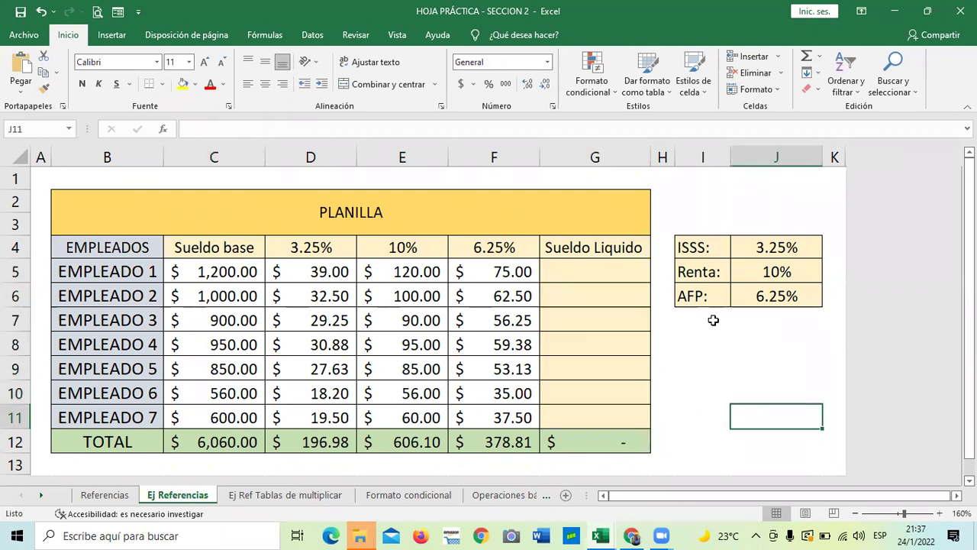
Examine EMPLEADO 1's base salary and the 3.25%, 10% and 6.25% deductions needed for the net salary calculation.
{"action": "left_click", "coordinate": [605, 275]}
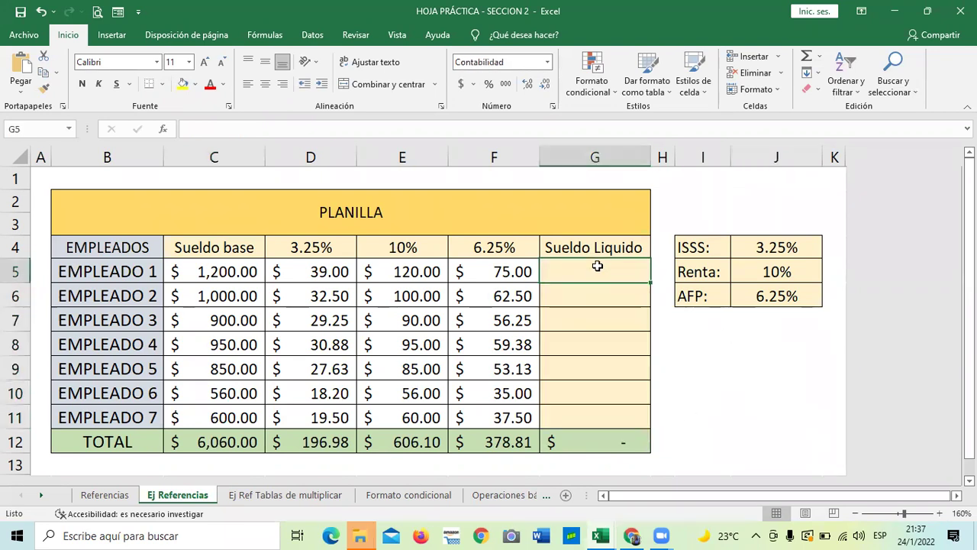
{"action": "left_click", "coordinate": [314, 269]}
{"action": "left_click", "coordinate": [387, 272]}
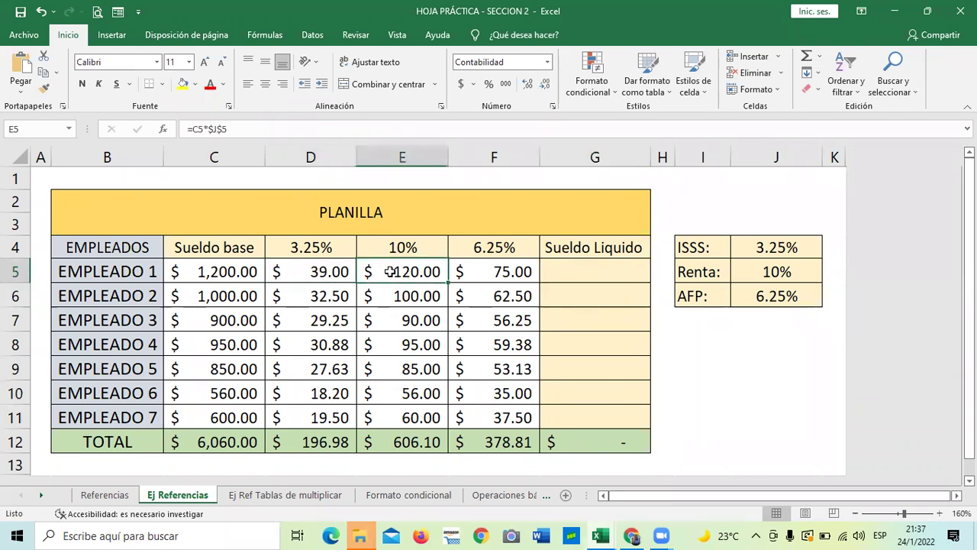
{"action": "left_click", "coordinate": [493, 270]}
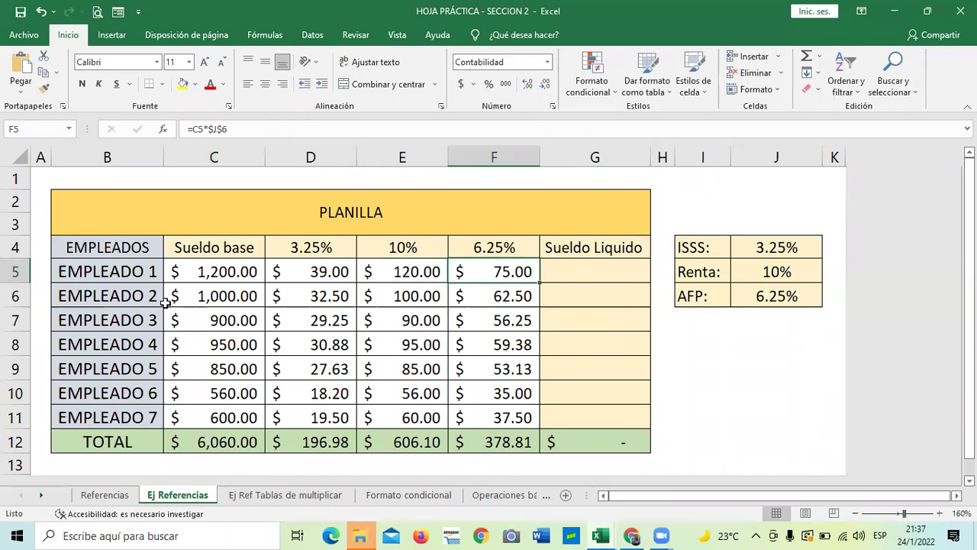
{"action": "left_click", "coordinate": [227, 271]}
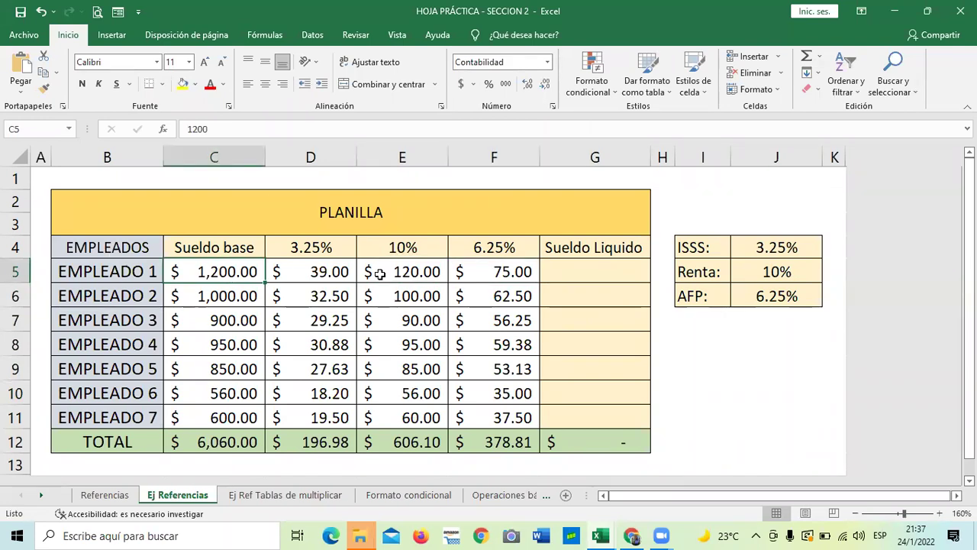
{"action": "left_click", "coordinate": [478, 273]}
{"action": "left_click", "coordinate": [232, 265]}
{"action": "left_click", "coordinate": [306, 273]}
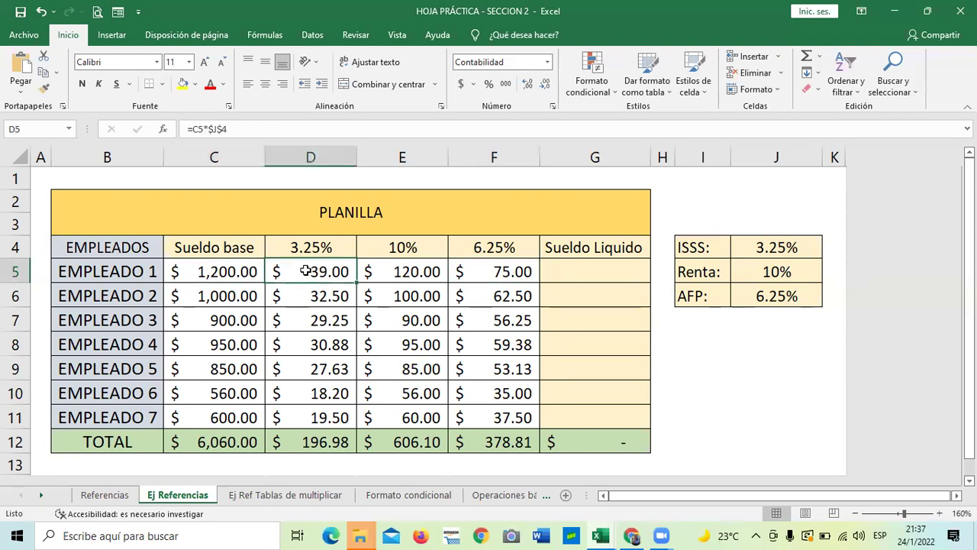
{"action": "left_click", "coordinate": [392, 272]}
{"action": "left_click", "coordinate": [493, 270]}
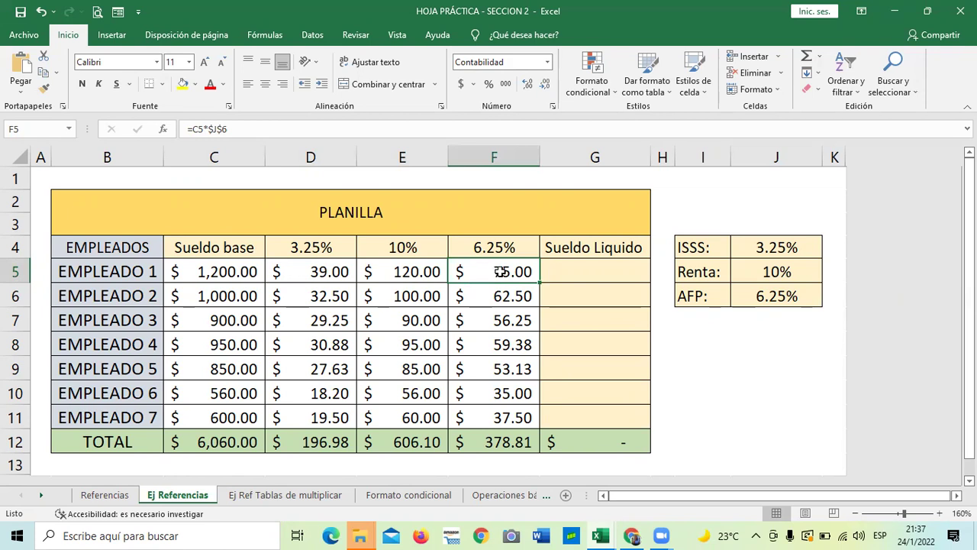
{"action": "left_click", "coordinate": [210, 272]}
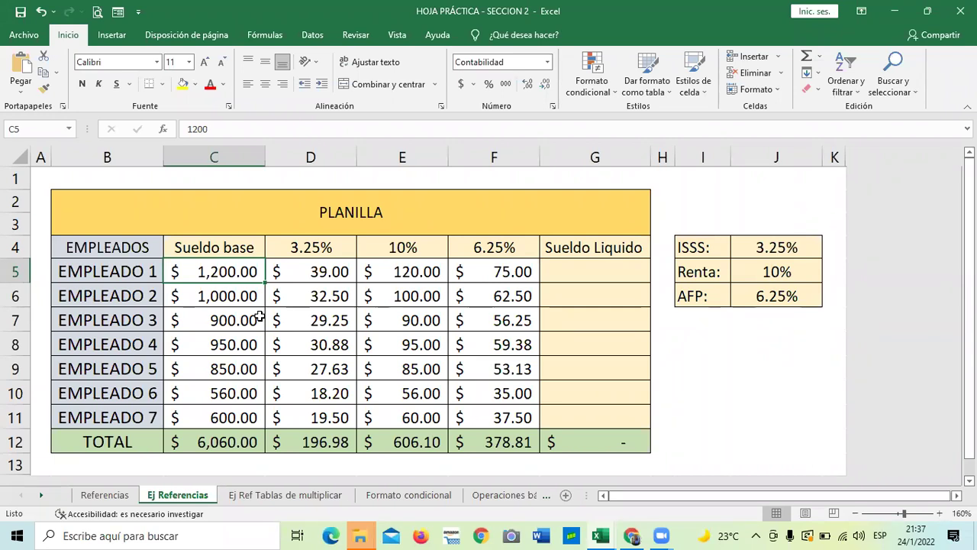
Enter the formula =C5-D5-E5-F5 as EMPLEADO 1's Sueldo Liquido, subtracting the three deductions from the base salary.
{"action": "left_click", "coordinate": [603, 268]}
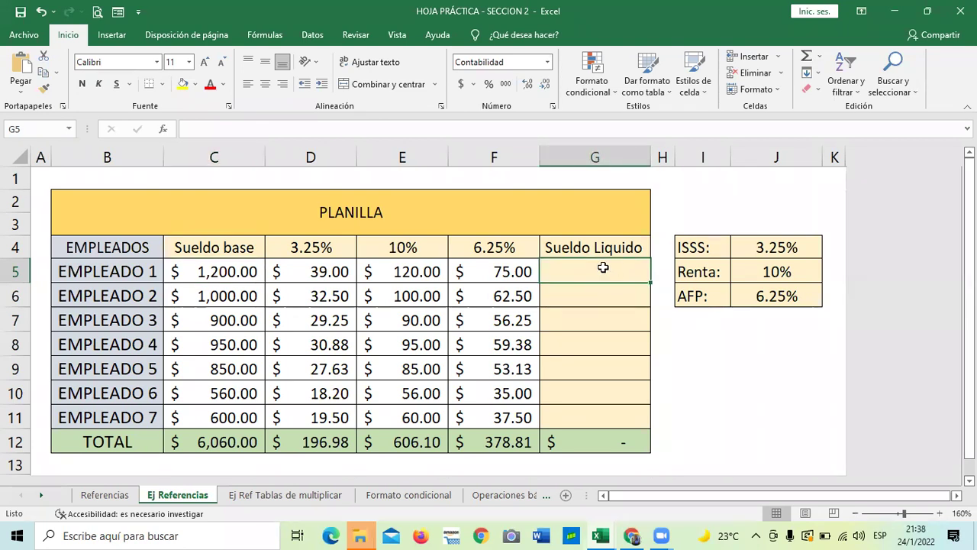
{"action": "type", "text": "="}
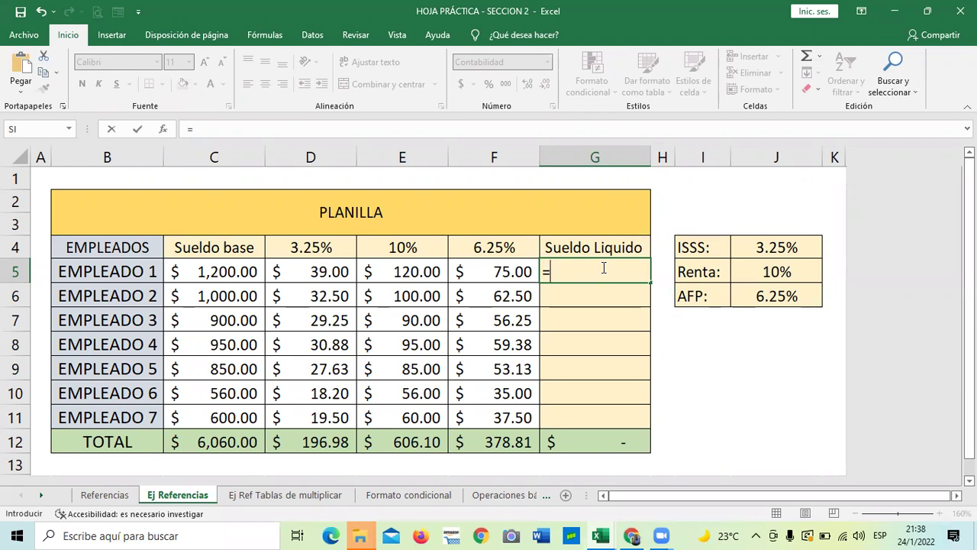
{"action": "left_click", "coordinate": [226, 275]}
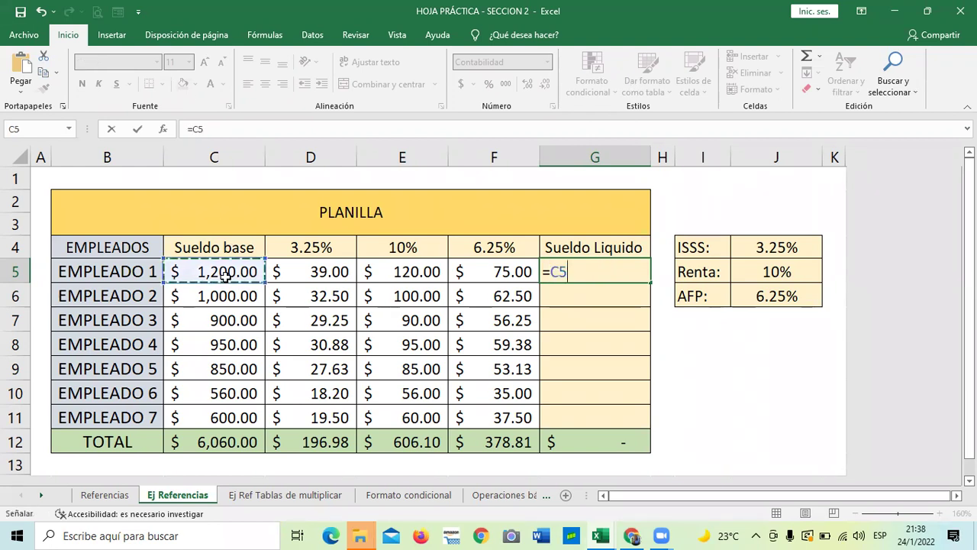
{"action": "type", "text": "-"}
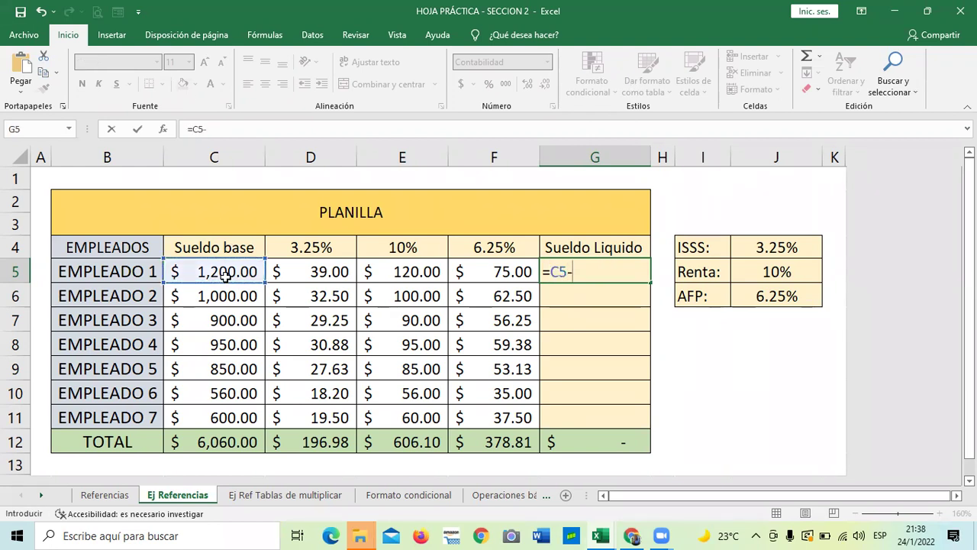
{"action": "left_click", "coordinate": [296, 268]}
{"action": "type", "text": "-"}
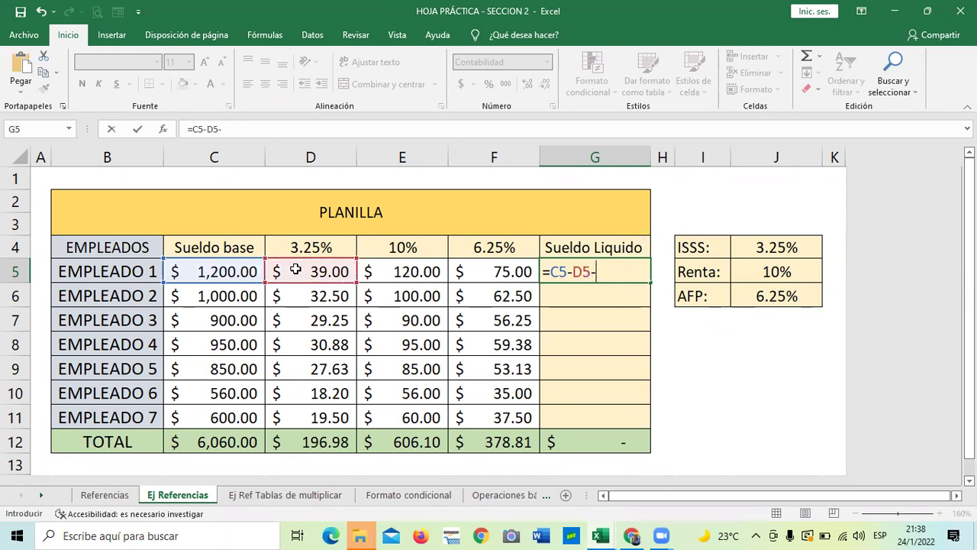
{"action": "left_click", "coordinate": [425, 271]}
{"action": "type", "text": "-"}
{"action": "left_click", "coordinate": [473, 270]}
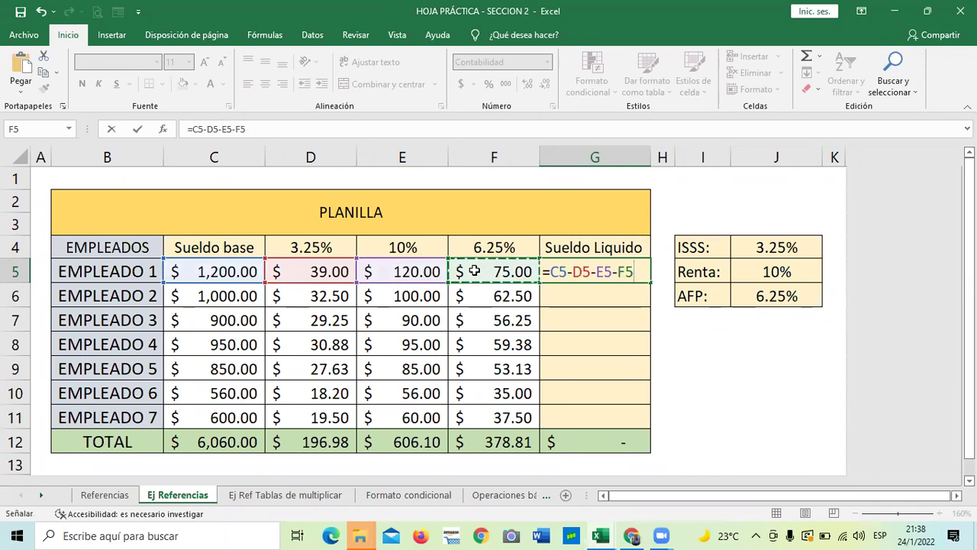
{"action": "key", "text": "Return"}
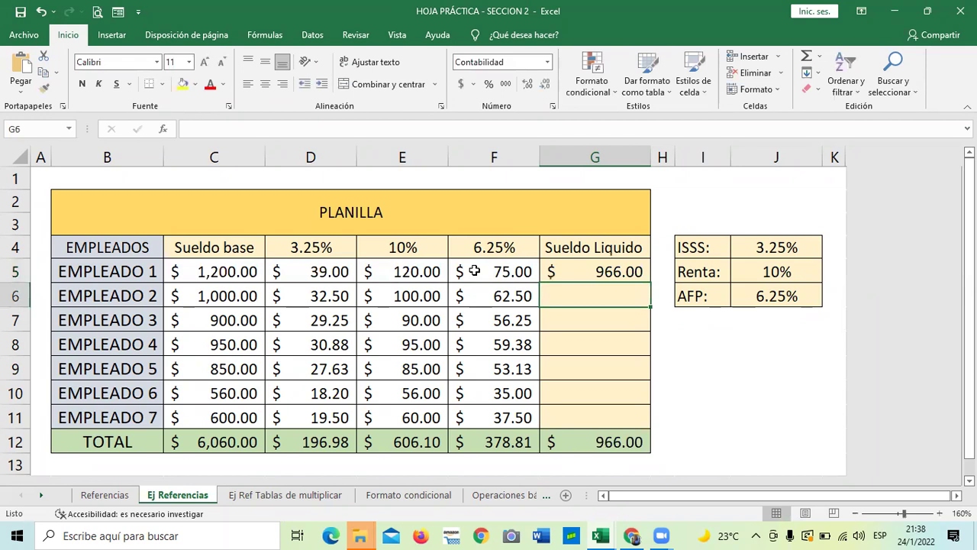
Review EMPLEADO 1's Sueldo Liquido formula and the Media formula of EMPLEADO 1 on the Referencias sheet.
{"action": "left_click", "coordinate": [581, 271]}
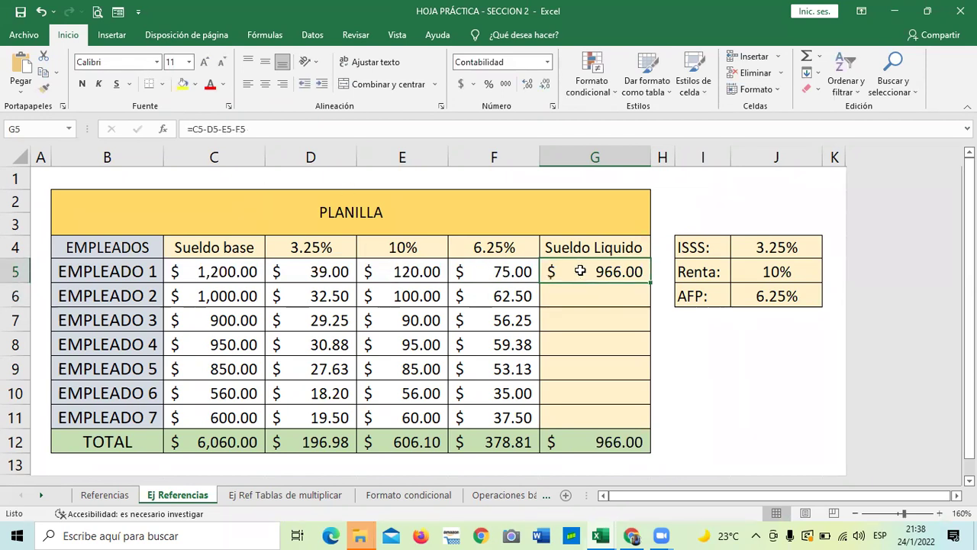
{"action": "left_click", "coordinate": [92, 495]}
{"action": "left_click_drag", "start_coordinate": [726, 496], "coordinate": [633, 497]}
{"action": "left_click", "coordinate": [281, 260]}
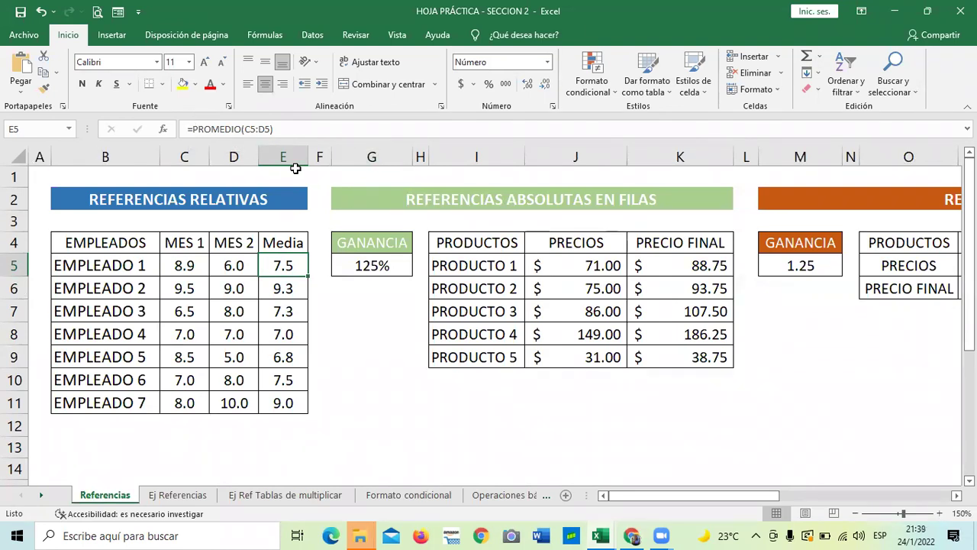
Return to the Ej Referencias sheet and clear EMPLEADO 1's Sueldo Liquido formula.
{"action": "left_click", "coordinate": [191, 495]}
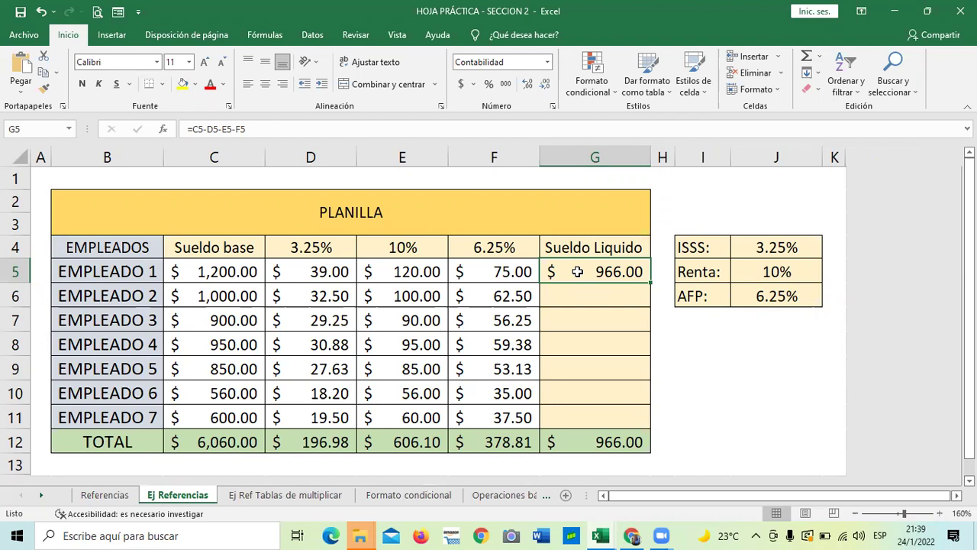
{"action": "key", "text": "Delete"}
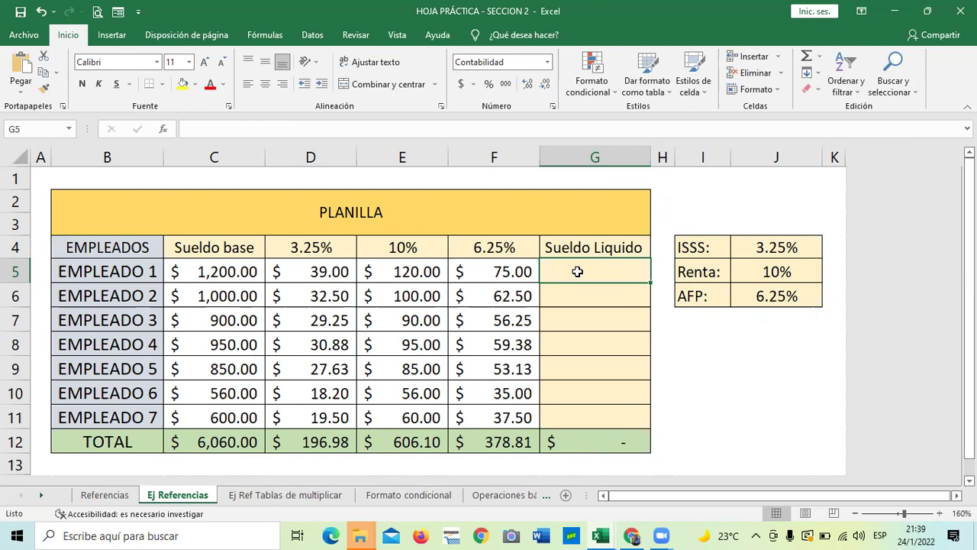
{"action": "left_click", "coordinate": [584, 365]}
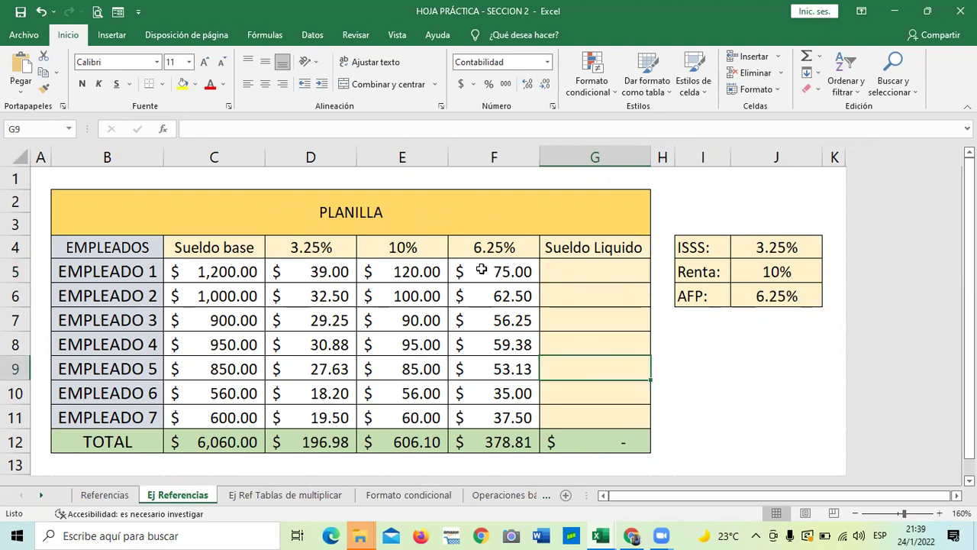
{"action": "left_click", "coordinate": [240, 271]}
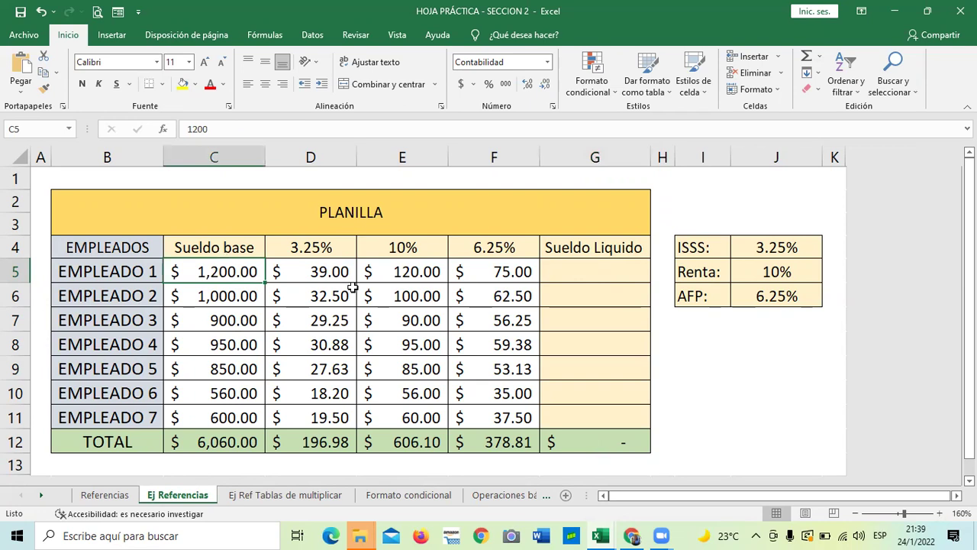
{"action": "type", "text": "+"}
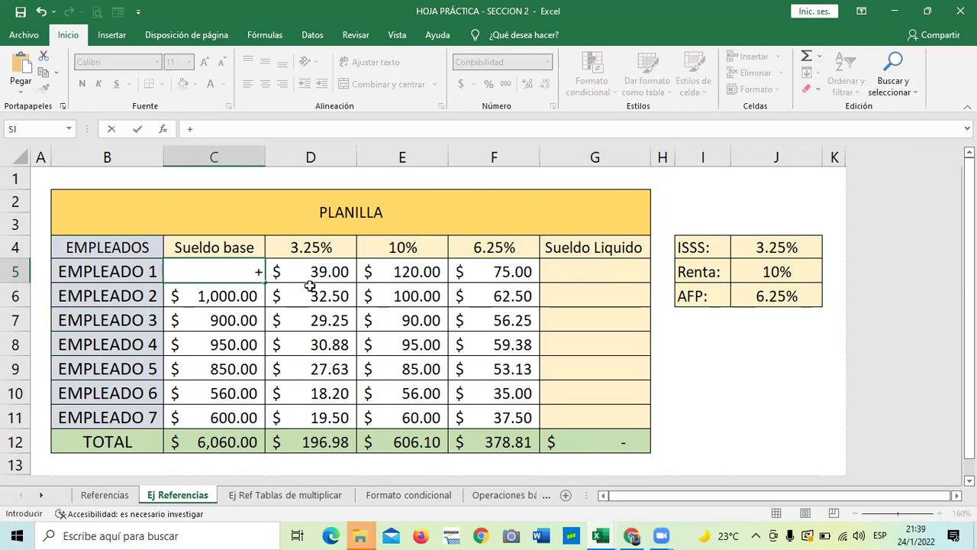
{"action": "key", "text": "Escape"}
Enter the formula =C5+D5+E5+F5 as EMPLEADO 1's Sueldo Liquido, adding the deductions to the base salary.
{"action": "left_click", "coordinate": [586, 274]}
{"action": "type", "text": "="}
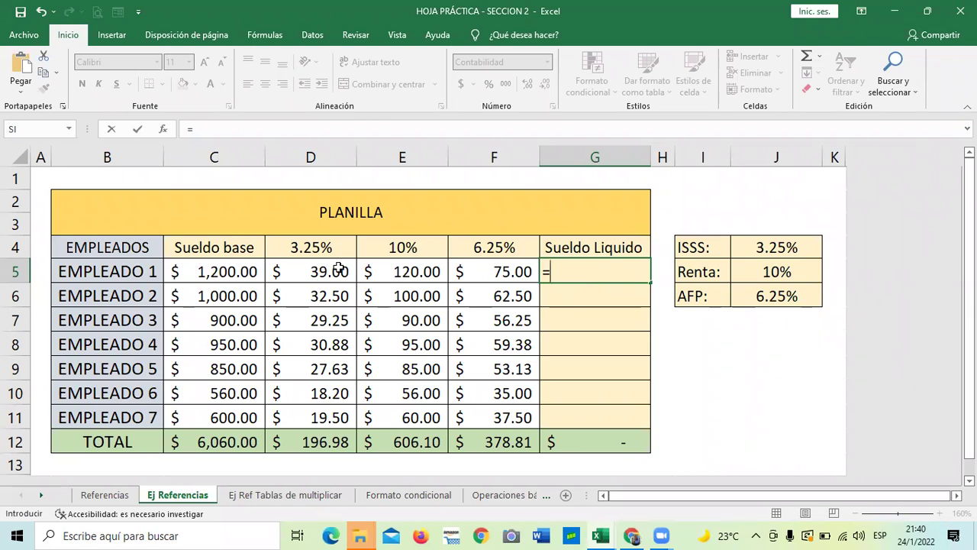
{"action": "left_click", "coordinate": [251, 272]}
{"action": "type", "text": "+"}
{"action": "left_click", "coordinate": [310, 272]}
{"action": "type", "text": "+"}
{"action": "left_click", "coordinate": [390, 269]}
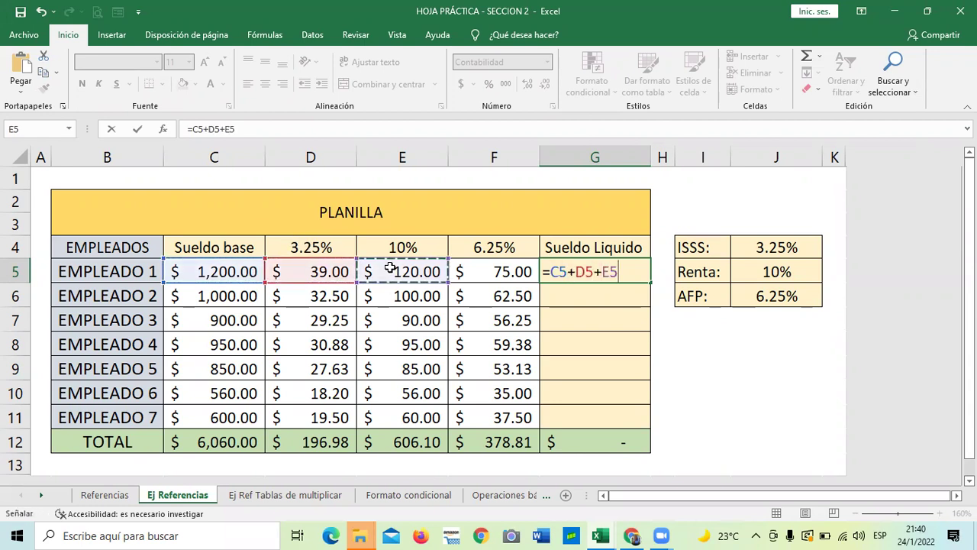
{"action": "type", "text": "+"}
{"action": "left_click", "coordinate": [493, 276]}
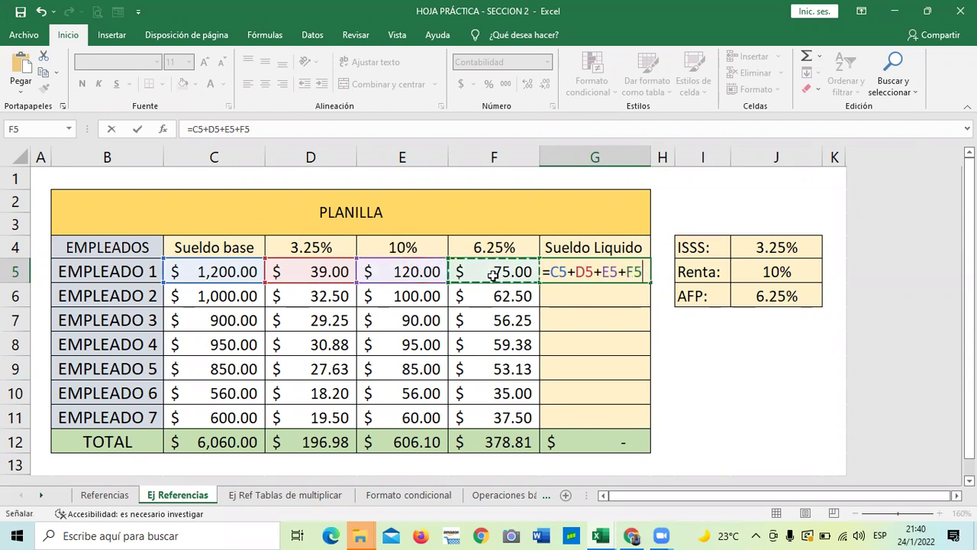
{"action": "key", "text": "Return"}
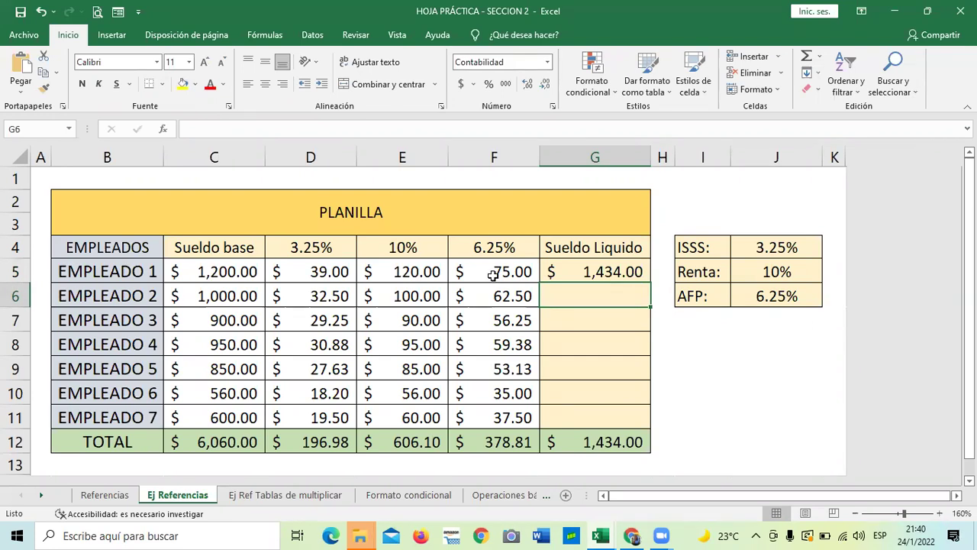
Clear the addition formula from EMPLEADO 1's Sueldo Liquido.
{"action": "left_click", "coordinate": [617, 344]}
{"action": "left_click", "coordinate": [590, 269]}
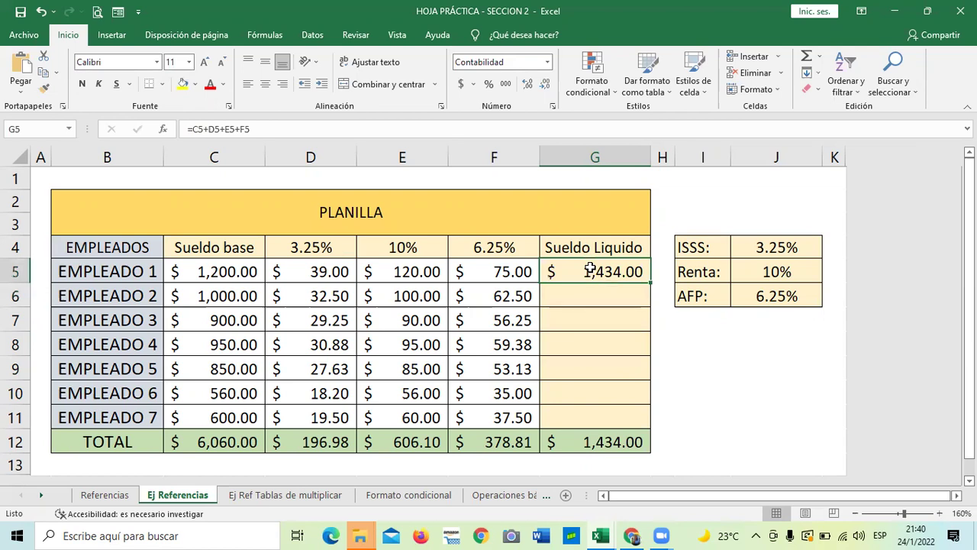
{"action": "key", "text": "Delete"}
{"action": "left_click", "coordinate": [595, 394]}
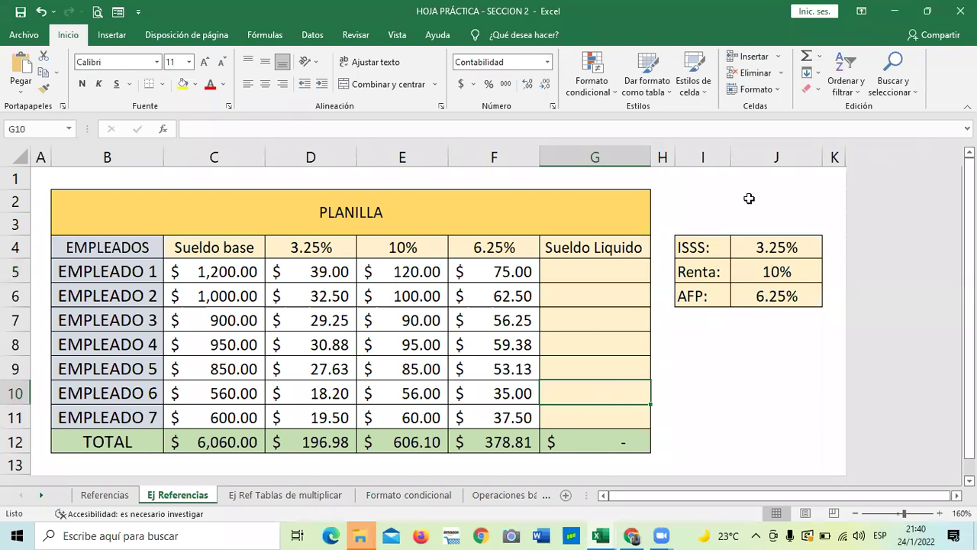
Calculate EMPLEADO 1's Sueldo Liquido with the formula =C5-D5-E5-F5, base salary minus the 3.25%, 10% and 6.25% deductions.
{"action": "left_click", "coordinate": [583, 272]}
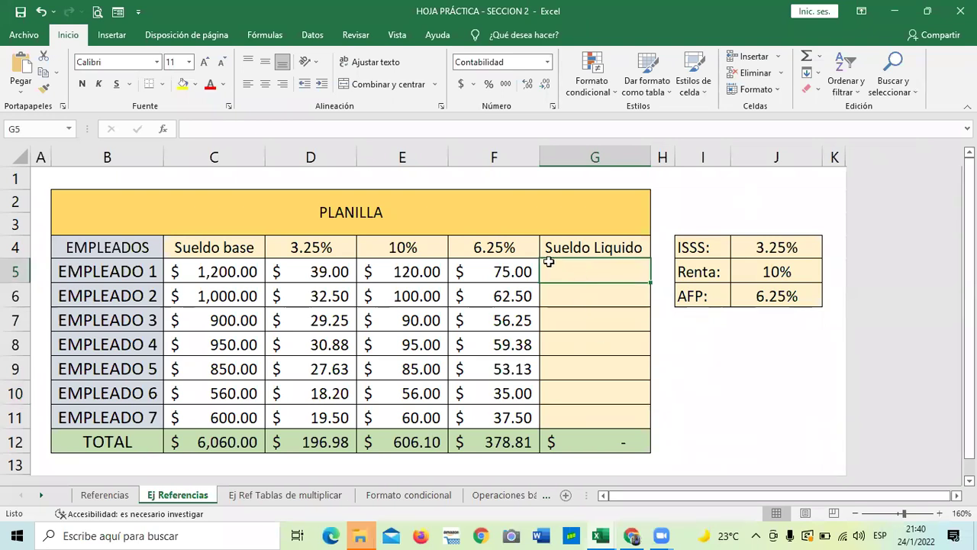
{"action": "left_click", "coordinate": [196, 272]}
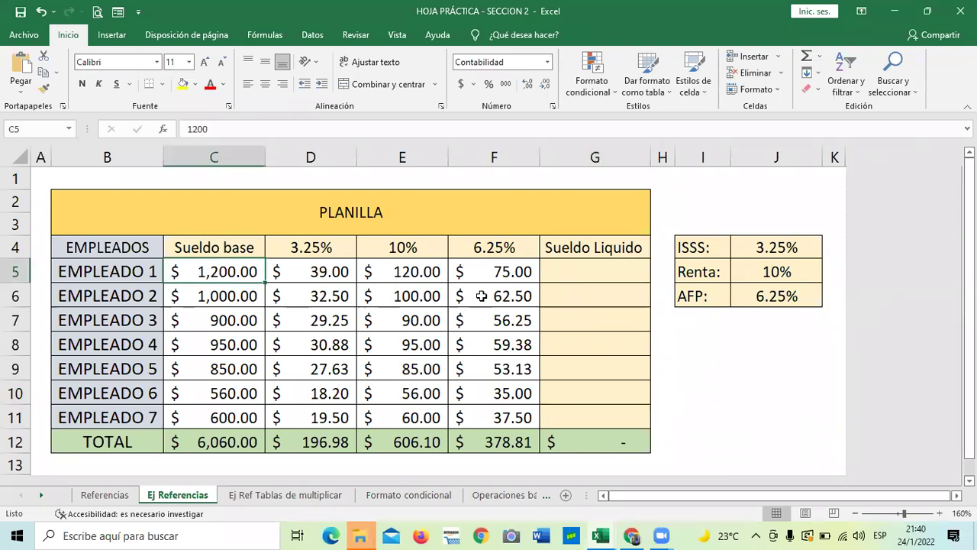
{"action": "left_click", "coordinate": [563, 276]}
{"action": "type", "text": "="}
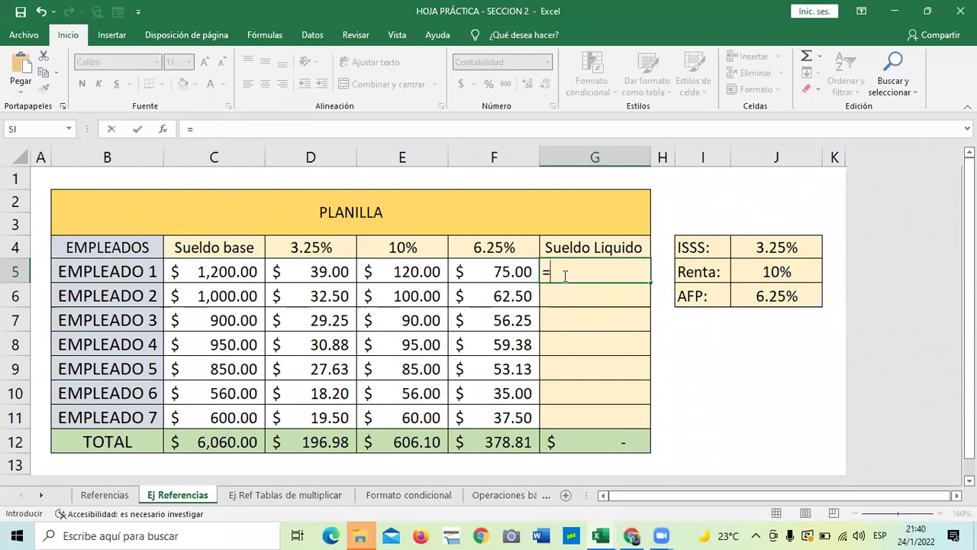
{"action": "left_click", "coordinate": [202, 271]}
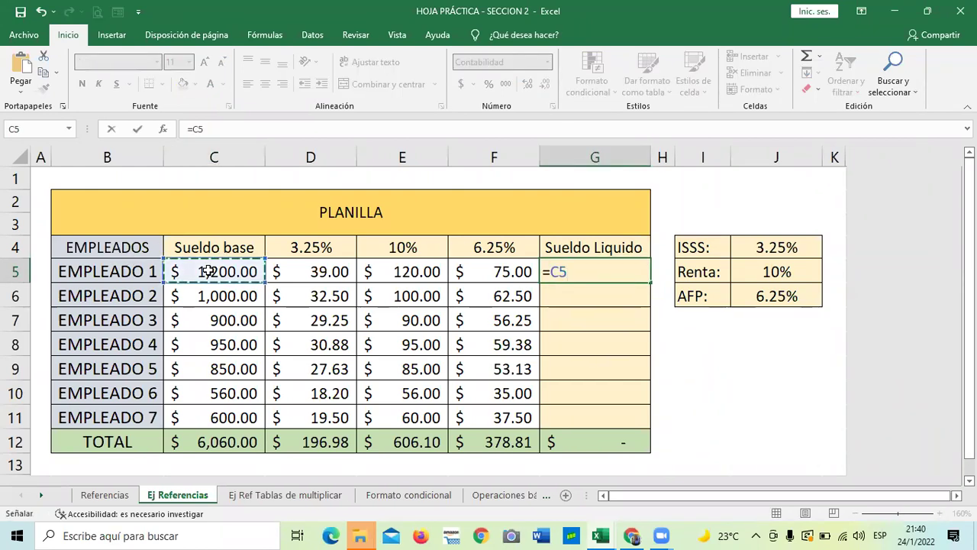
{"action": "type", "text": "-"}
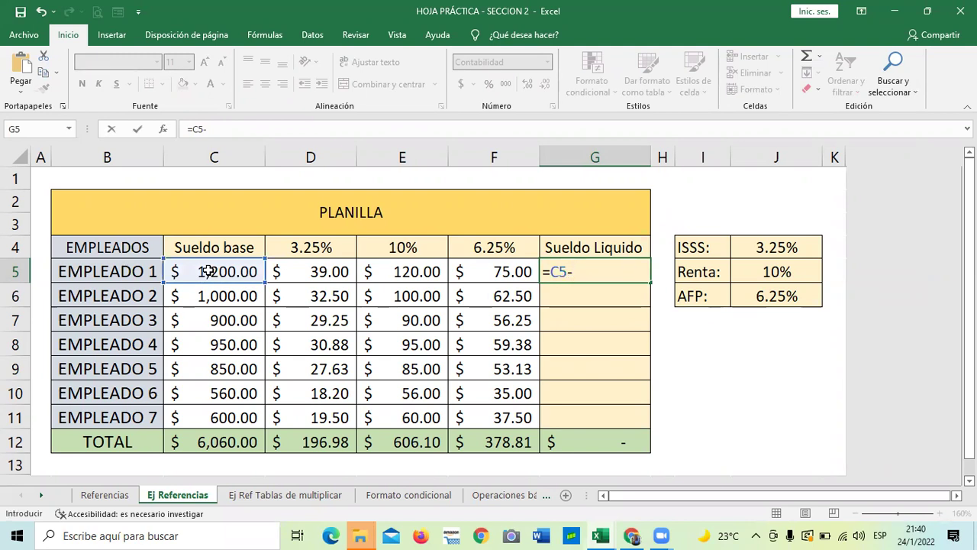
{"action": "left_click", "coordinate": [311, 272]}
{"action": "type", "text": "-"}
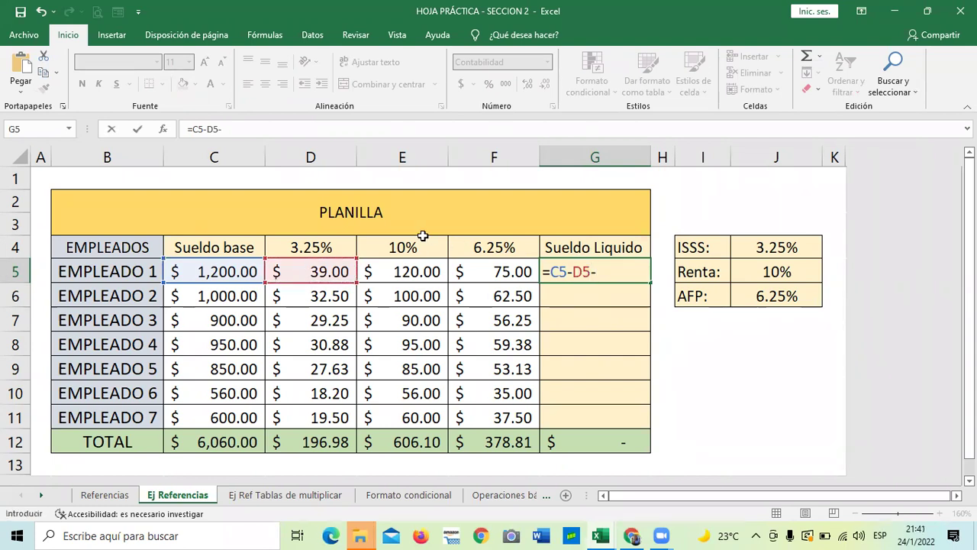
{"action": "left_click", "coordinate": [410, 271]}
{"action": "type", "text": "-"}
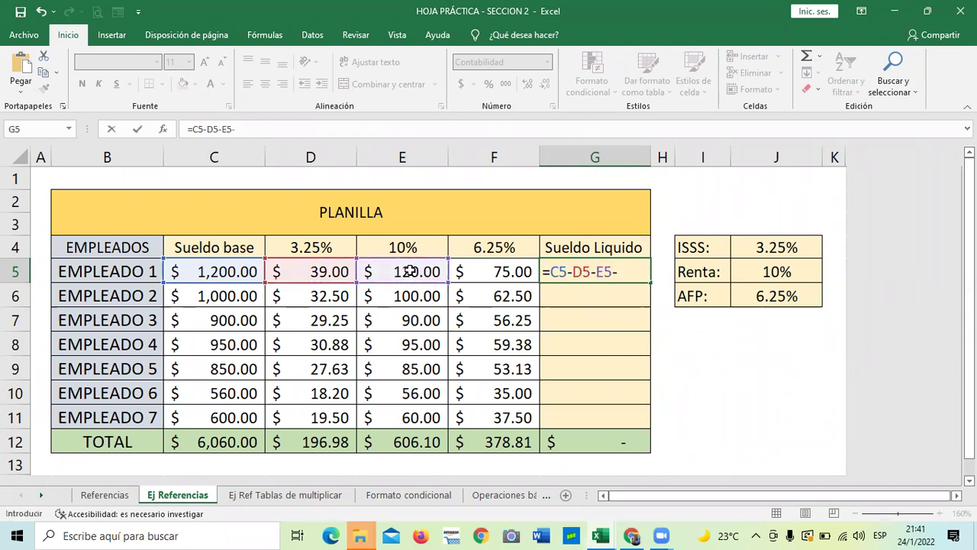
{"action": "left_click", "coordinate": [498, 271]}
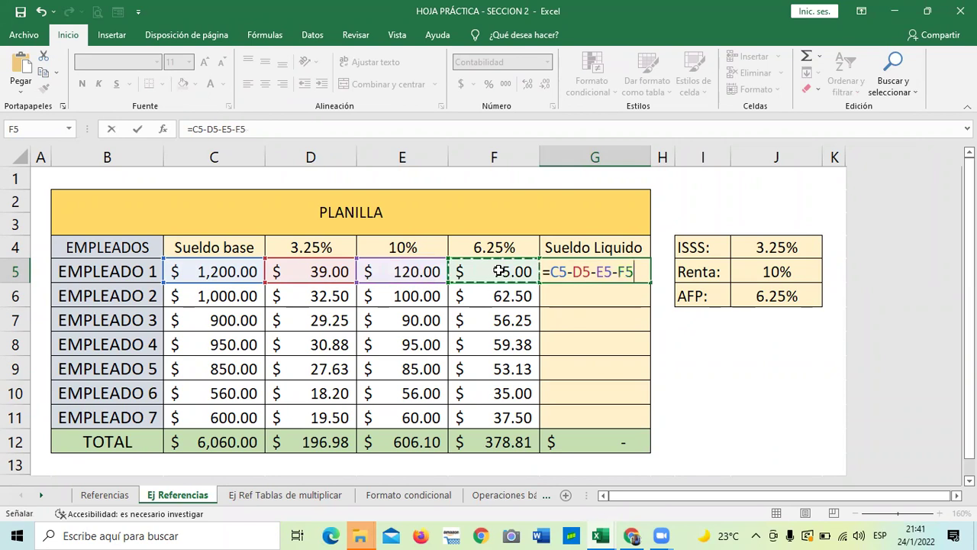
{"action": "key", "text": "Return"}
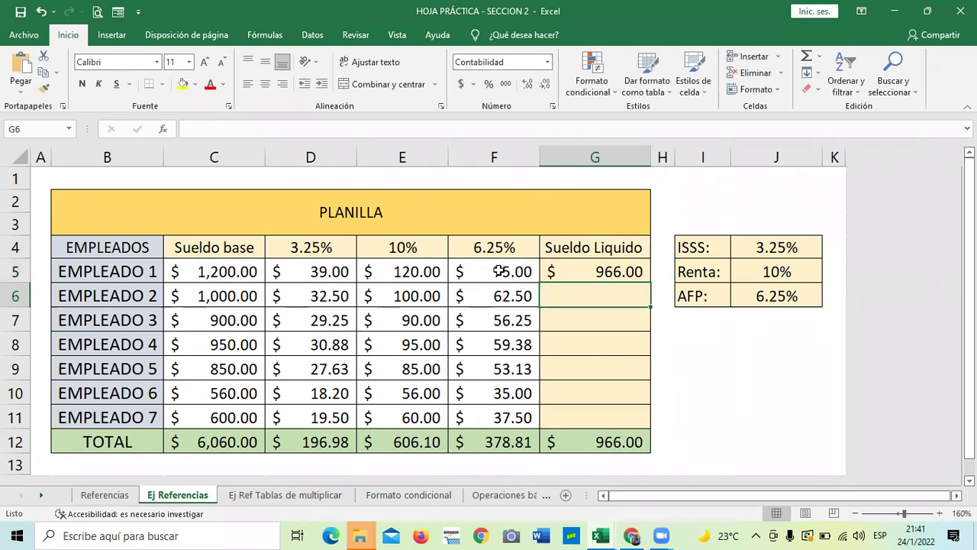
Copy EMPLEADO 1's Sueldo Liquido formula down through EMPLEADO 7, leaving the total row as it is.
{"action": "left_click", "coordinate": [582, 273]}
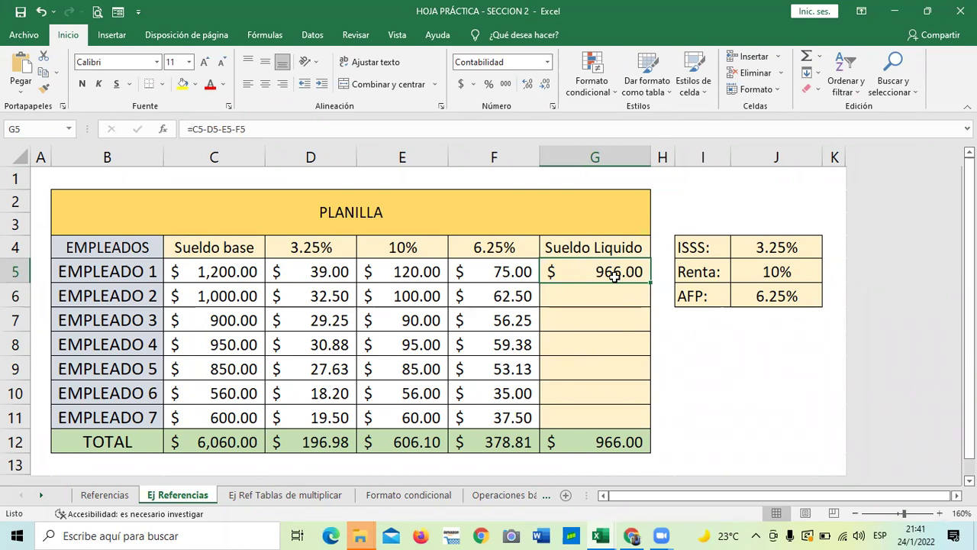
{"action": "left_click_drag", "start_coordinate": [653, 282], "coordinate": [648, 421]}
{"action": "left_click", "coordinate": [708, 409]}
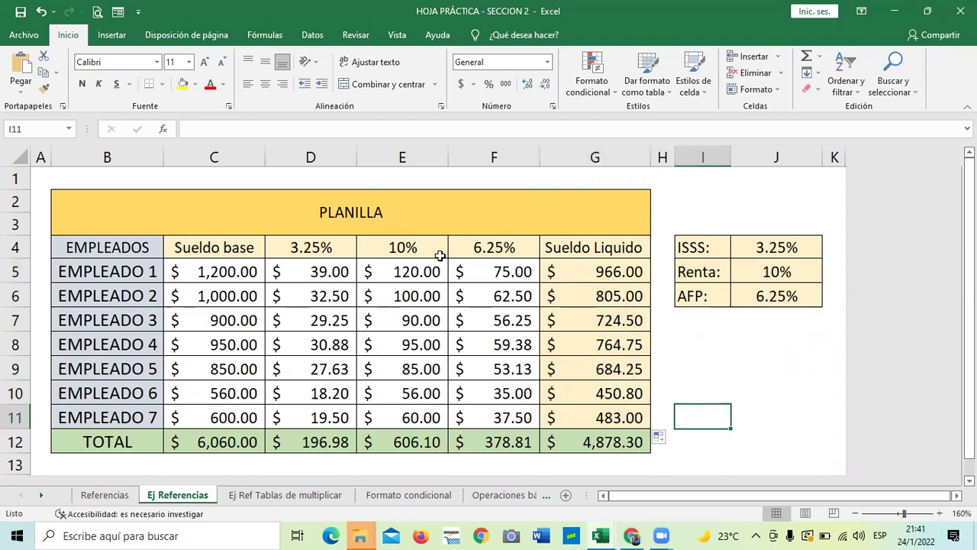
Check EMPLEADO 7's Sueldo Liquido formula against the base salary and the three deduction cells in the same row.
{"action": "left_click", "coordinate": [576, 418]}
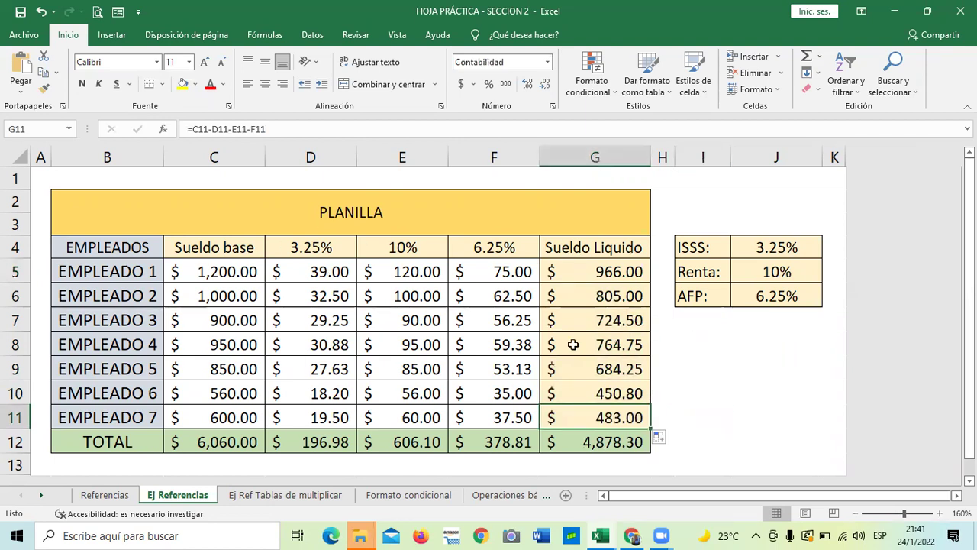
{"action": "left_click", "coordinate": [212, 418]}
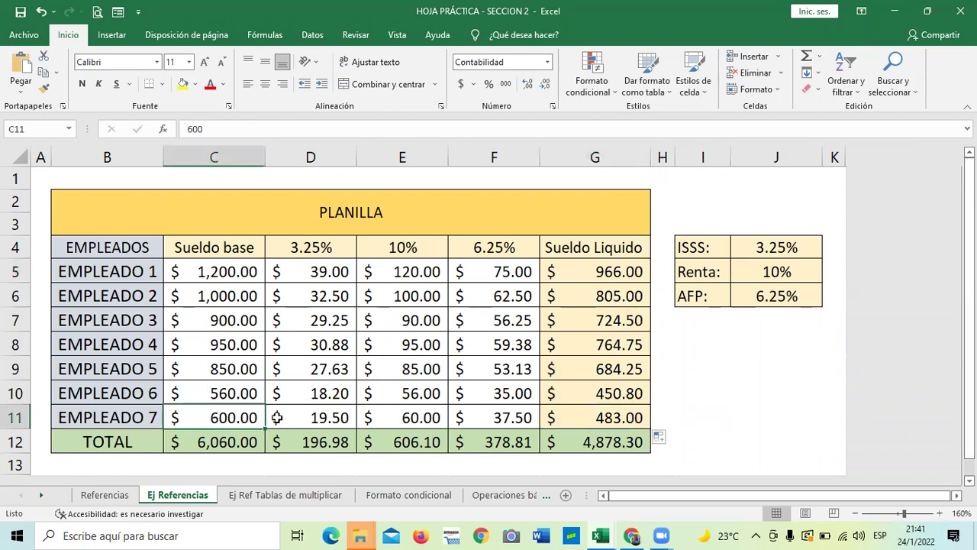
{"action": "left_click", "coordinate": [305, 418]}
{"action": "left_click", "coordinate": [439, 419]}
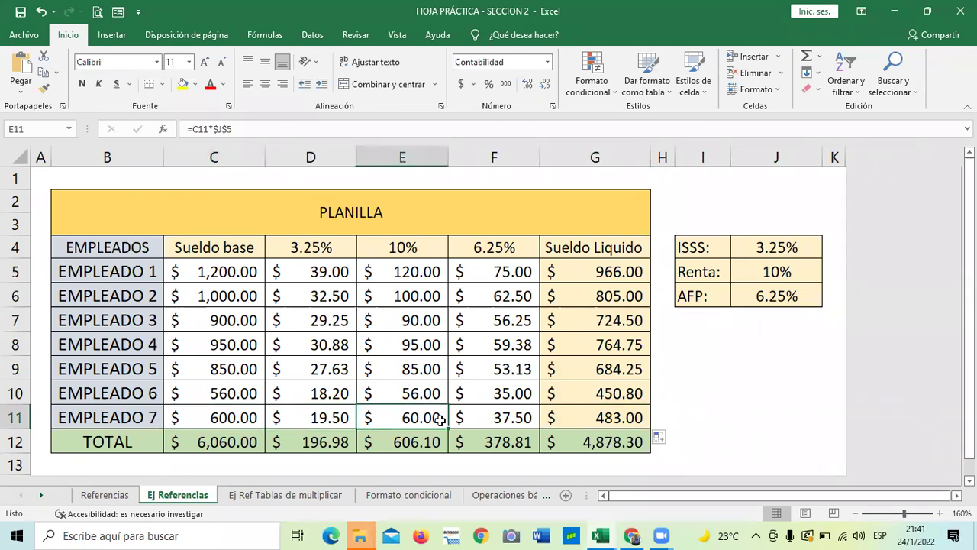
{"action": "left_click", "coordinate": [493, 418]}
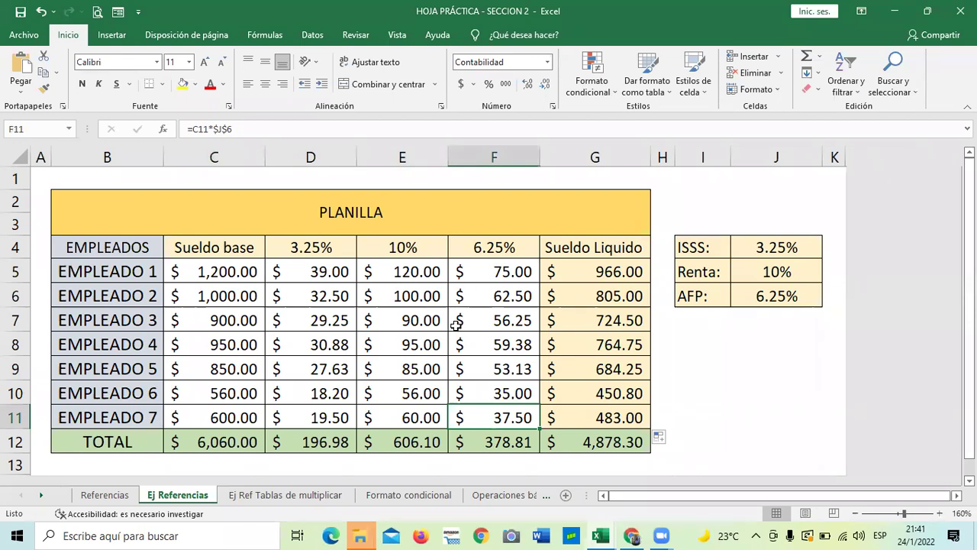
Review EMPLEADO 7's Sueldo Liquido formula and the finished payroll table, and show the Ej Ref Tablas de multiplicar sheet.
{"action": "left_click", "coordinate": [577, 416]}
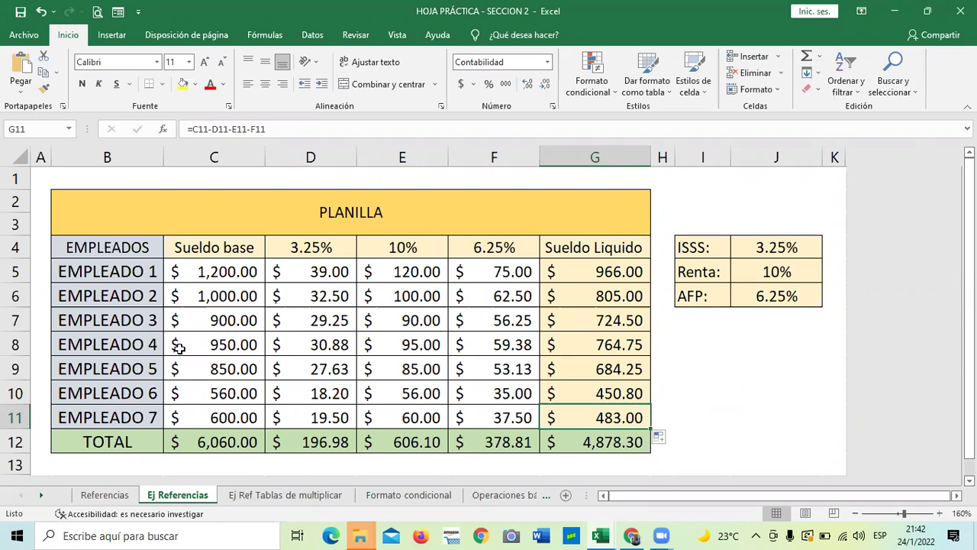
{"action": "left_click", "coordinate": [136, 271]}
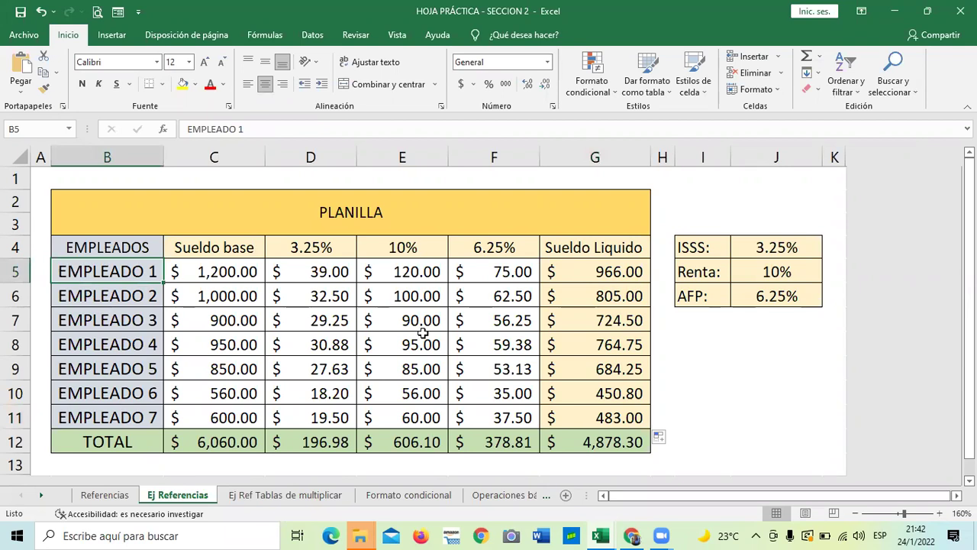
{"action": "left_click", "coordinate": [764, 407]}
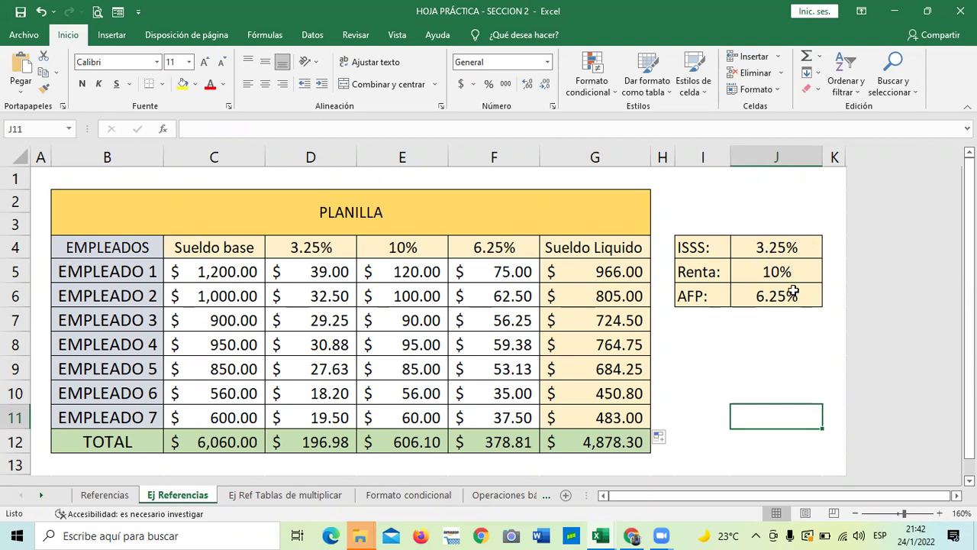
{"action": "left_click", "coordinate": [776, 345]}
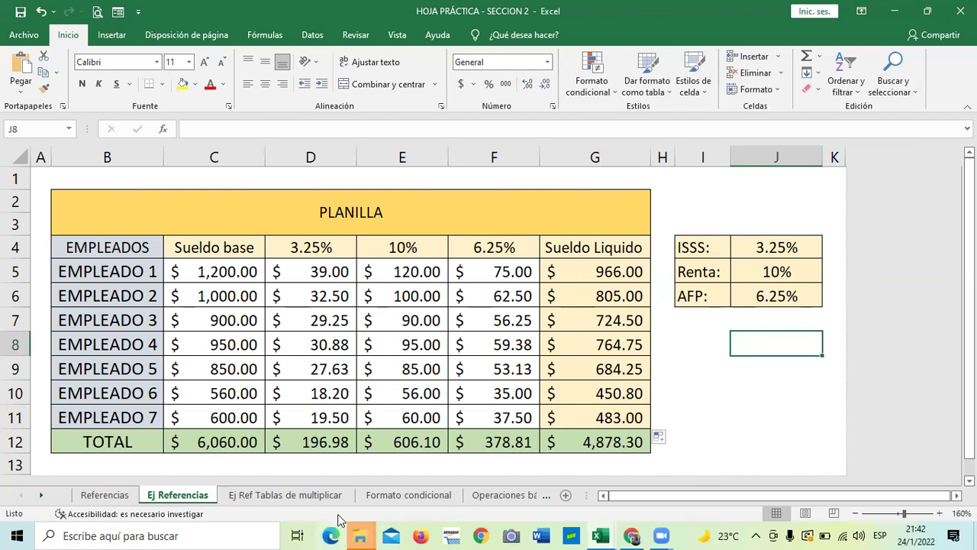
{"action": "left_click", "coordinate": [317, 497]}
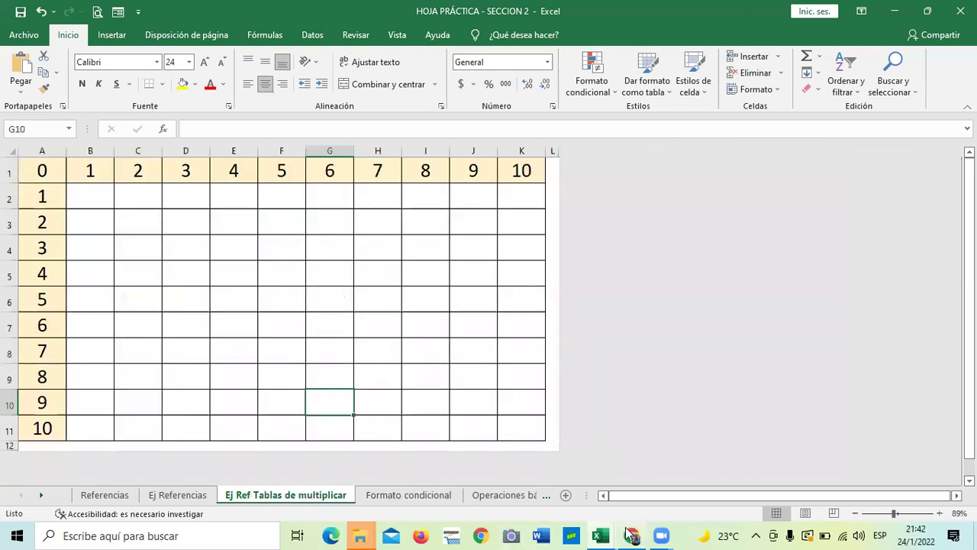
Switch to the course page 2.2 - Uso de referencias en Excel in Chrome, reload it and return to its lesson navigation.
{"action": "mouse_move", "coordinate": [629, 535]}
{"action": "left_click", "coordinate": [620, 475]}
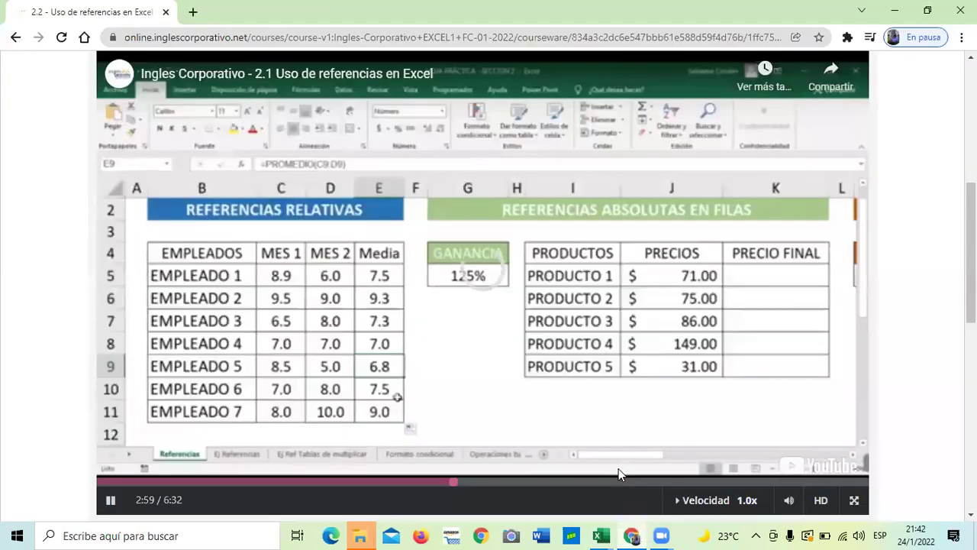
{"action": "right_click", "coordinate": [62, 151]}
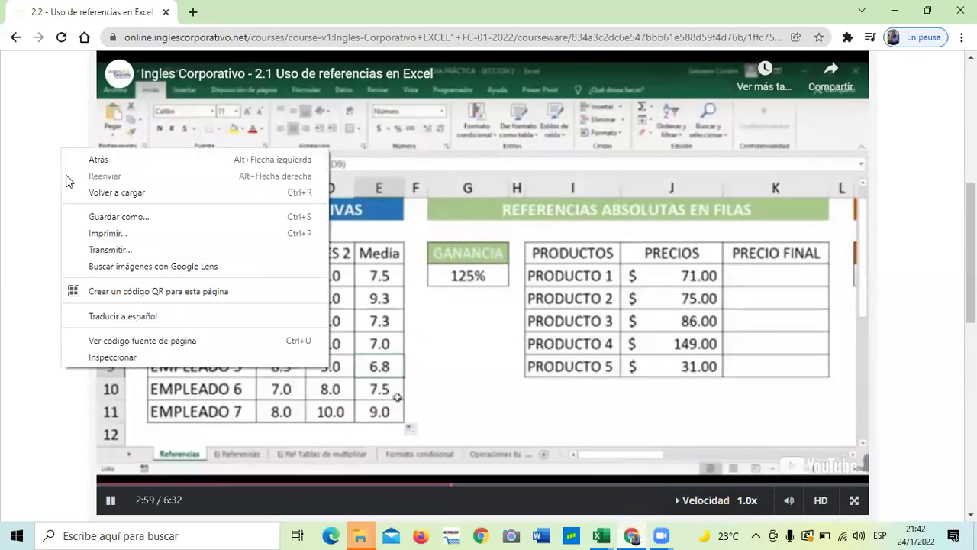
{"action": "left_click", "coordinate": [76, 192]}
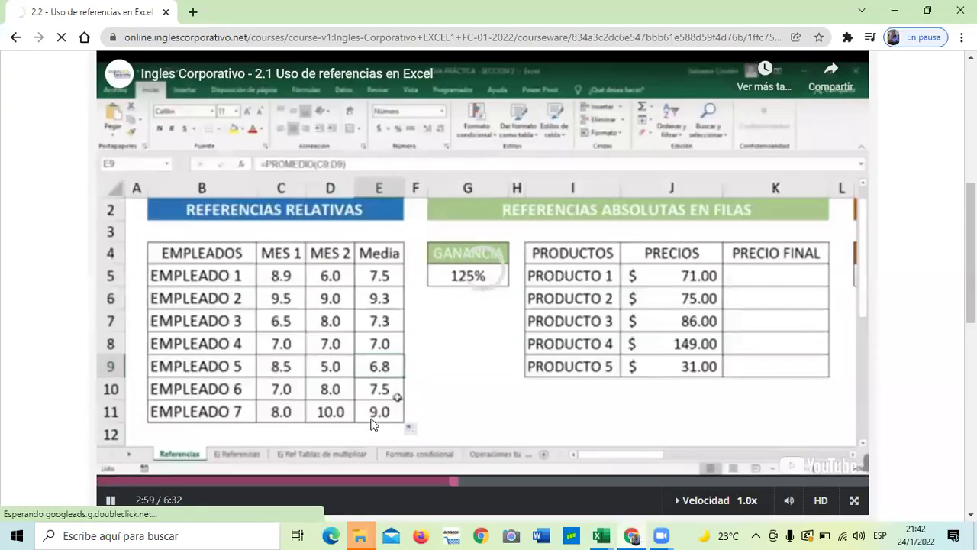
{"action": "scroll", "coordinate": [373, 424], "scroll_direction": "down", "scroll_amount": 2}
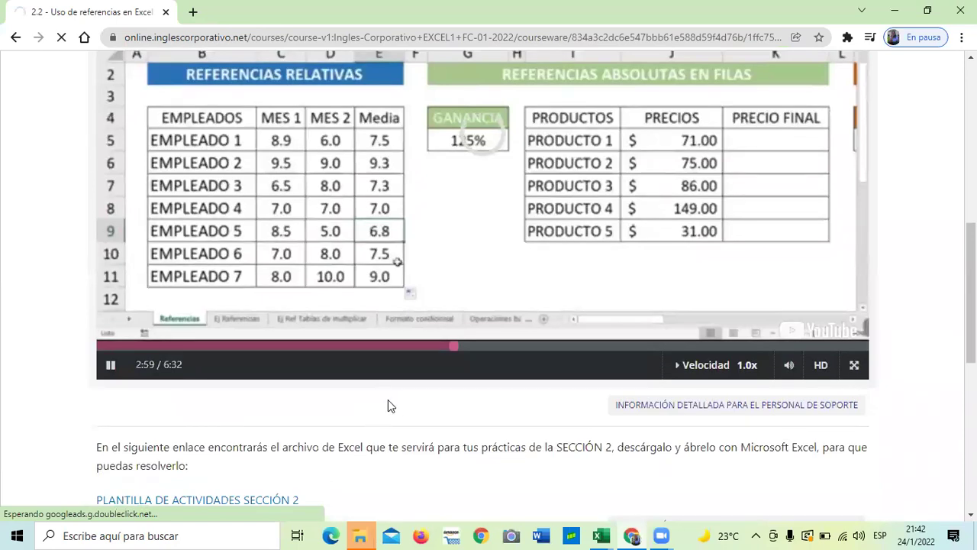
{"action": "scroll", "coordinate": [393, 404], "scroll_direction": "down", "scroll_amount": 2}
{"action": "scroll", "coordinate": [444, 391], "scroll_direction": "up", "scroll_amount": 3}
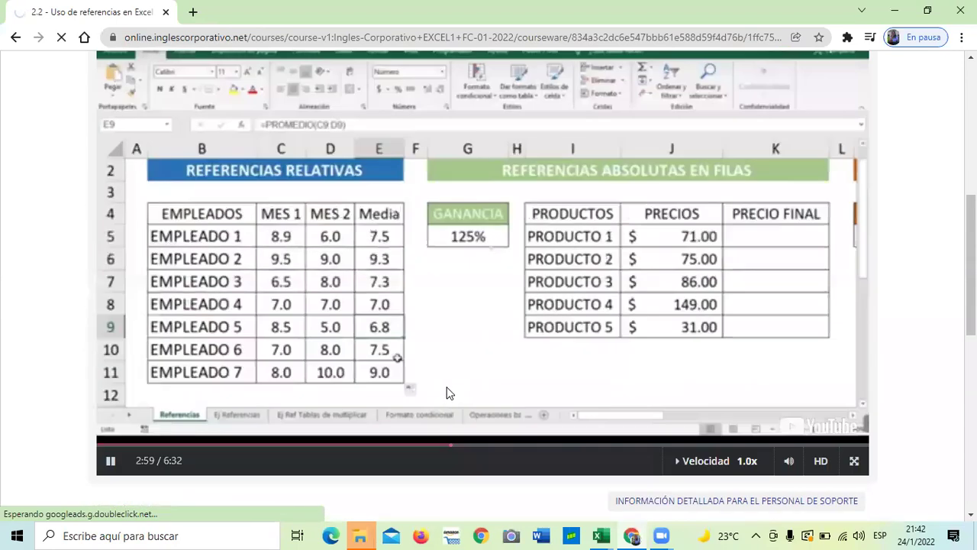
{"action": "scroll", "coordinate": [447, 389], "scroll_direction": "up", "scroll_amount": 4}
{"action": "scroll", "coordinate": [382, 194], "scroll_direction": "down", "scroll_amount": 1}
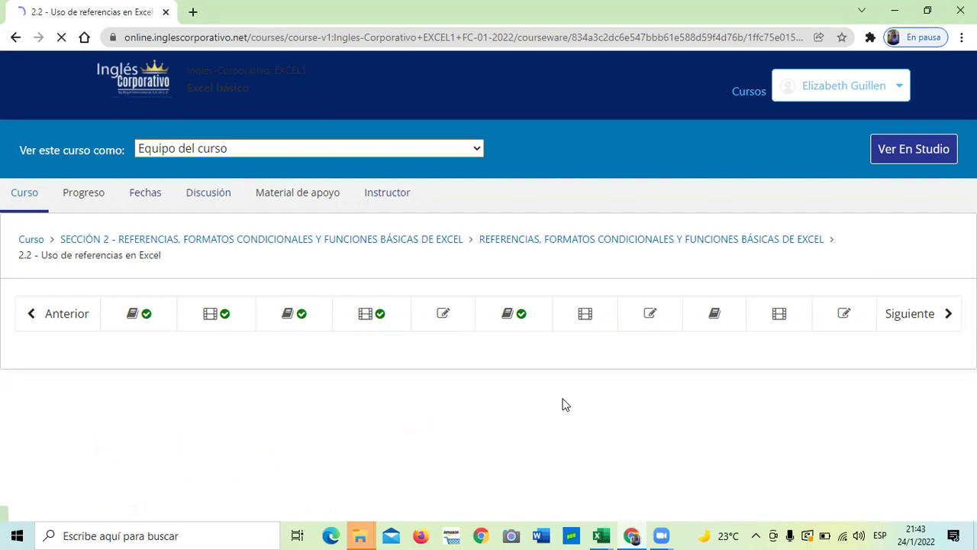
{"action": "scroll", "coordinate": [566, 404], "scroll_direction": "down", "scroll_amount": 2}
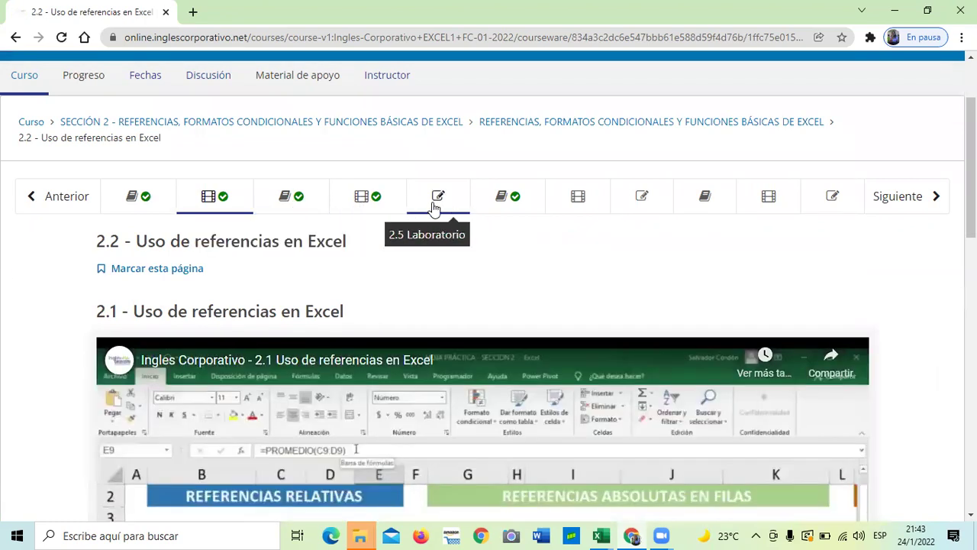
Open the course unit 2.3 - Objetivo de la lección at its Formato condicional section.
{"action": "left_click", "coordinate": [301, 199]}
{"action": "scroll", "coordinate": [412, 248], "scroll_direction": "down", "scroll_amount": 2}
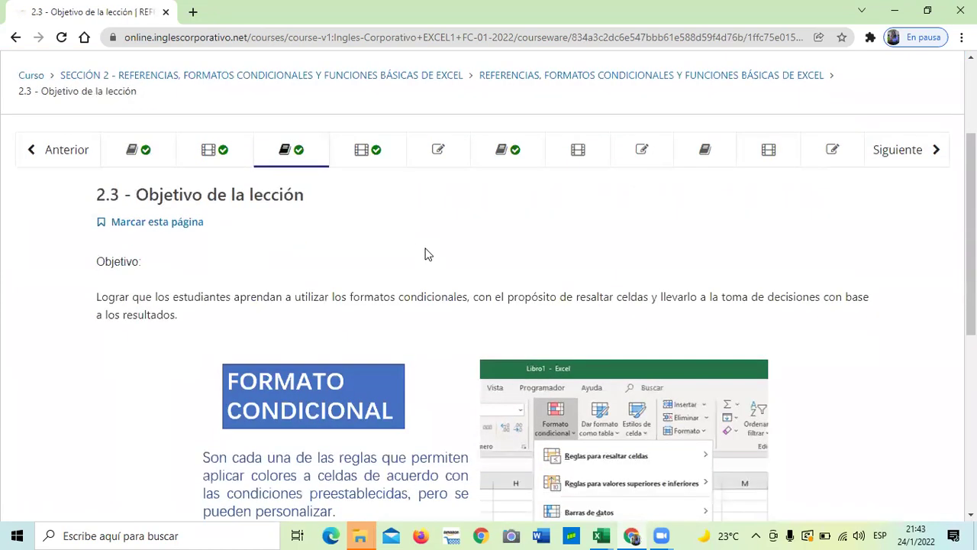
{"action": "scroll", "coordinate": [443, 282], "scroll_direction": "down", "scroll_amount": 2}
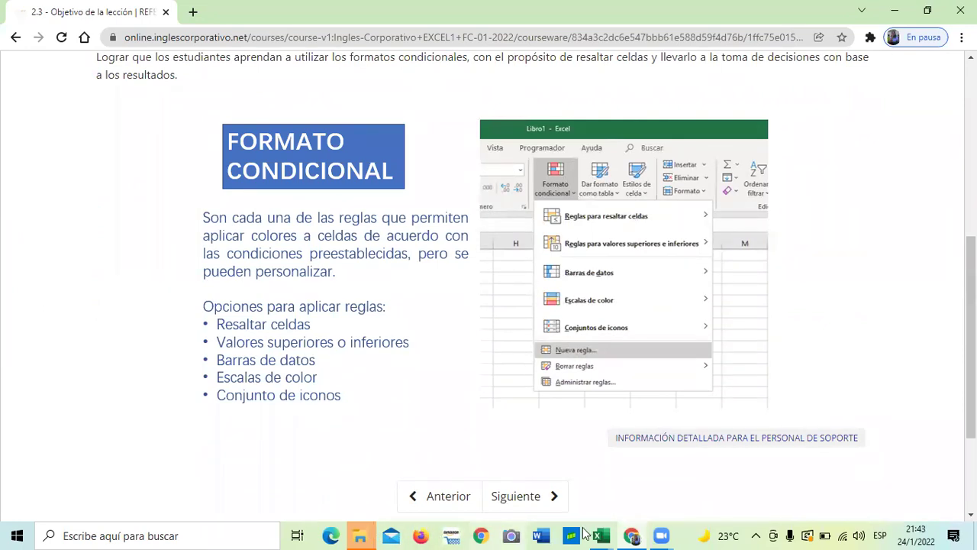
Examine the 2.3 lesson objective, the definition of conditional formatting and the options for applying rules, together with the illustrated Excel menu.
{"action": "mouse_move", "coordinate": [601, 535]}
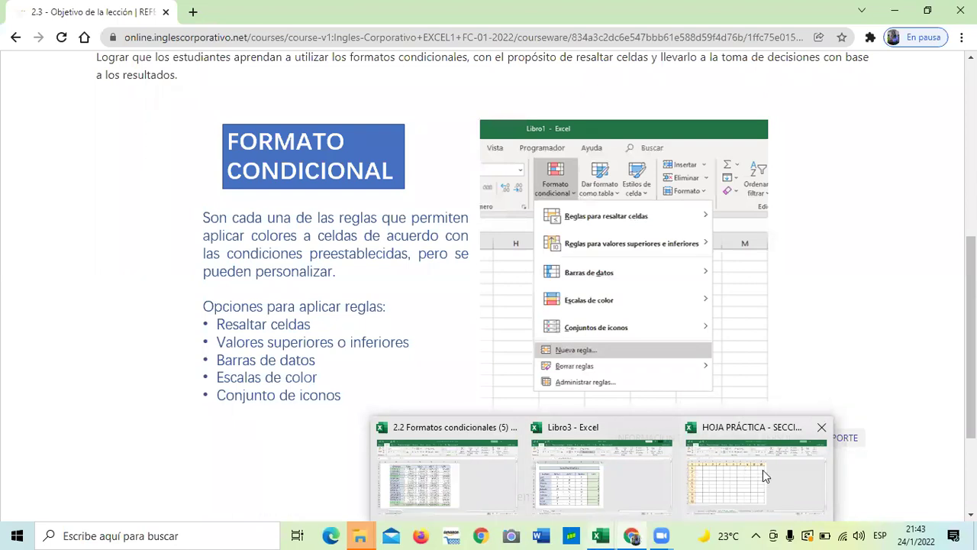
{"action": "scroll", "coordinate": [116, 278], "scroll_direction": "up", "scroll_amount": 1}
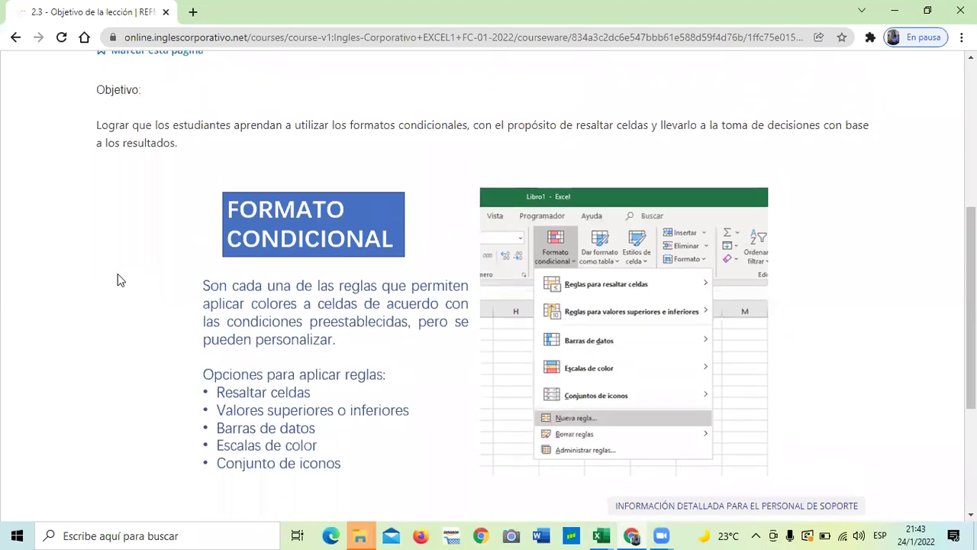
{"action": "scroll", "coordinate": [125, 270], "scroll_direction": "down", "scroll_amount": 1}
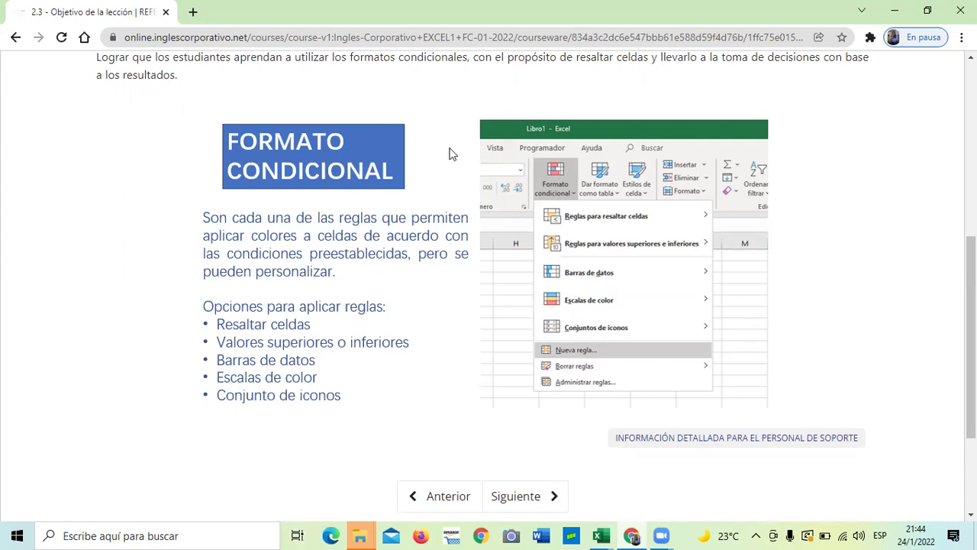
{"action": "scroll", "coordinate": [359, 227], "scroll_direction": "up", "scroll_amount": 2}
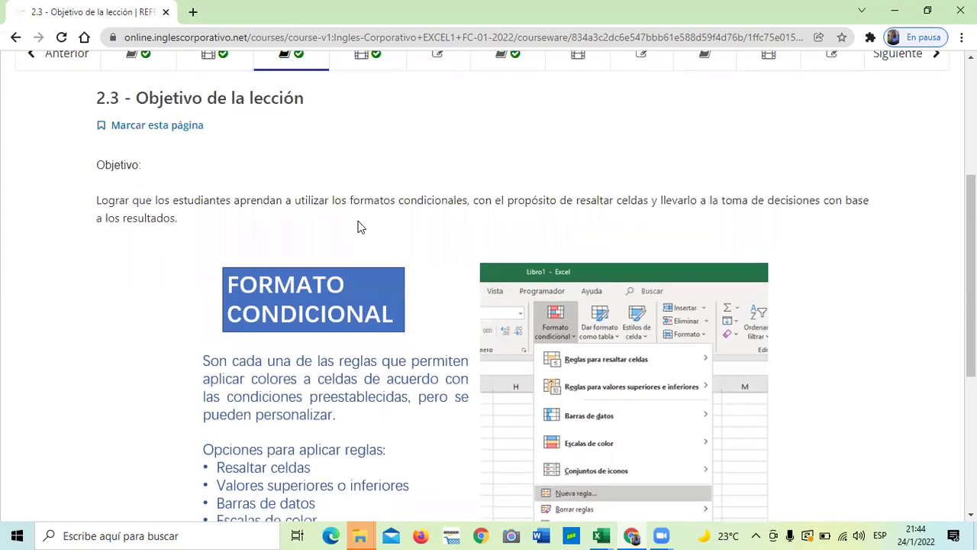
{"action": "scroll", "coordinate": [374, 197], "scroll_direction": "down", "scroll_amount": 1}
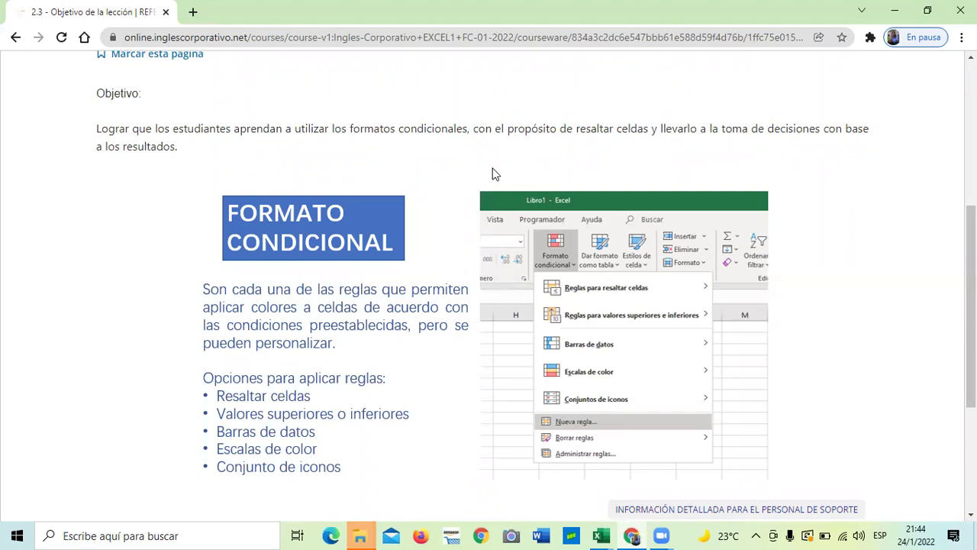
{"action": "scroll", "coordinate": [489, 174], "scroll_direction": "down", "scroll_amount": 2}
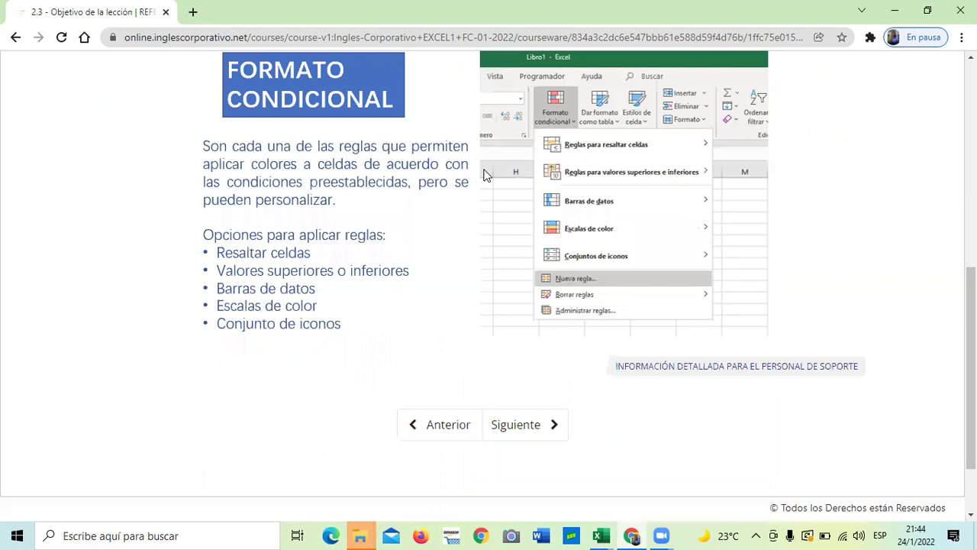
{"action": "scroll", "coordinate": [484, 171], "scroll_direction": "up", "scroll_amount": 2}
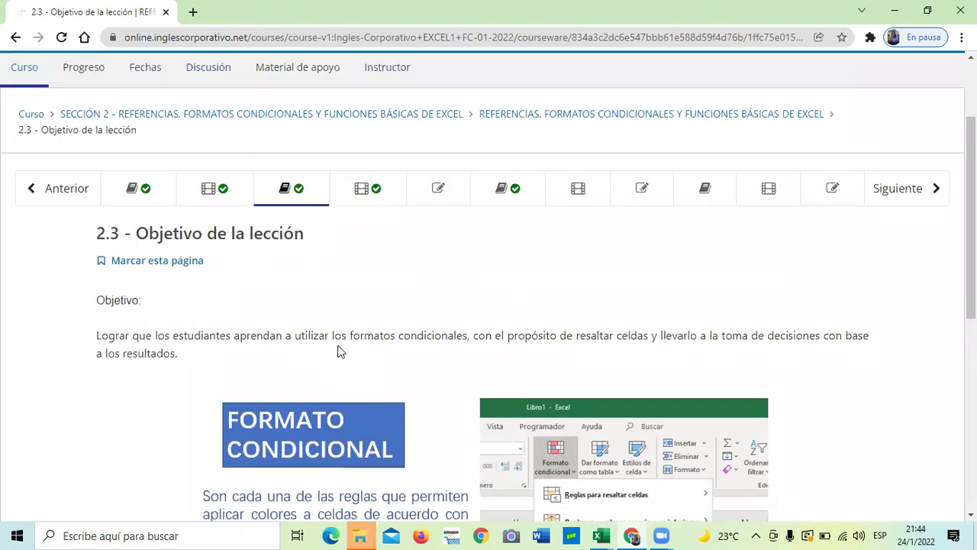
{"action": "scroll", "coordinate": [338, 349], "scroll_direction": "up", "scroll_amount": 3}
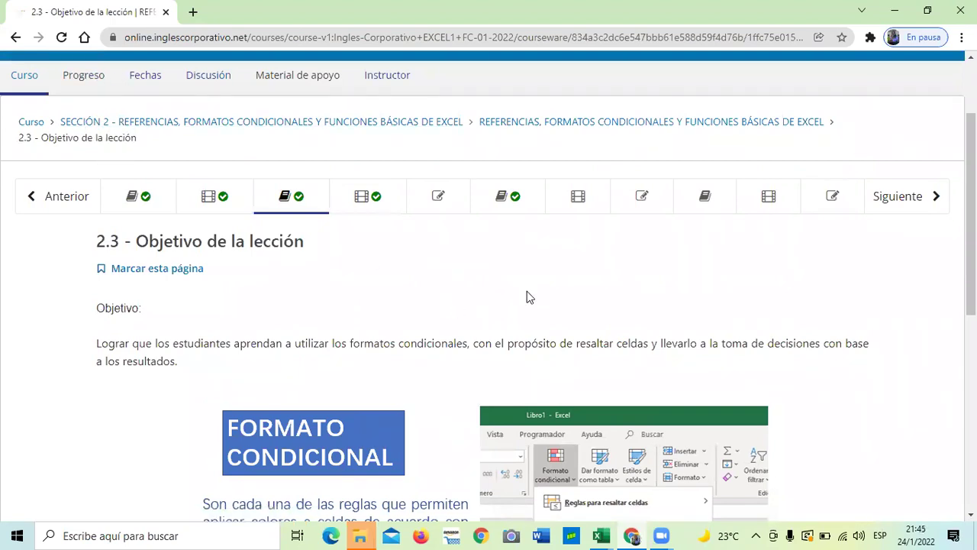
{"action": "scroll", "coordinate": [527, 293], "scroll_direction": "down", "scroll_amount": 3}
{"action": "scroll", "coordinate": [531, 306], "scroll_direction": "down", "scroll_amount": 1}
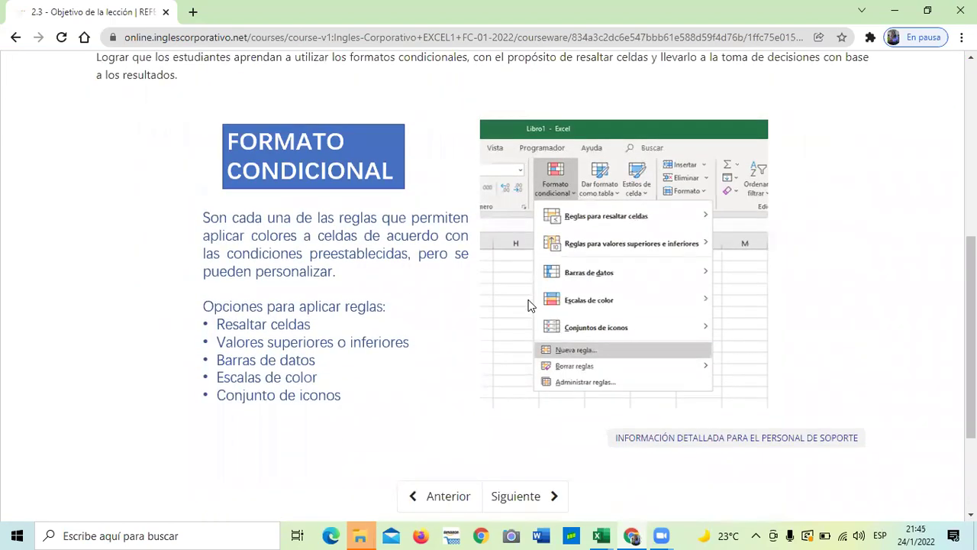
{"action": "scroll", "coordinate": [531, 307], "scroll_direction": "down", "scroll_amount": 1}
{"action": "scroll", "coordinate": [531, 310], "scroll_direction": "up", "scroll_amount": 1}
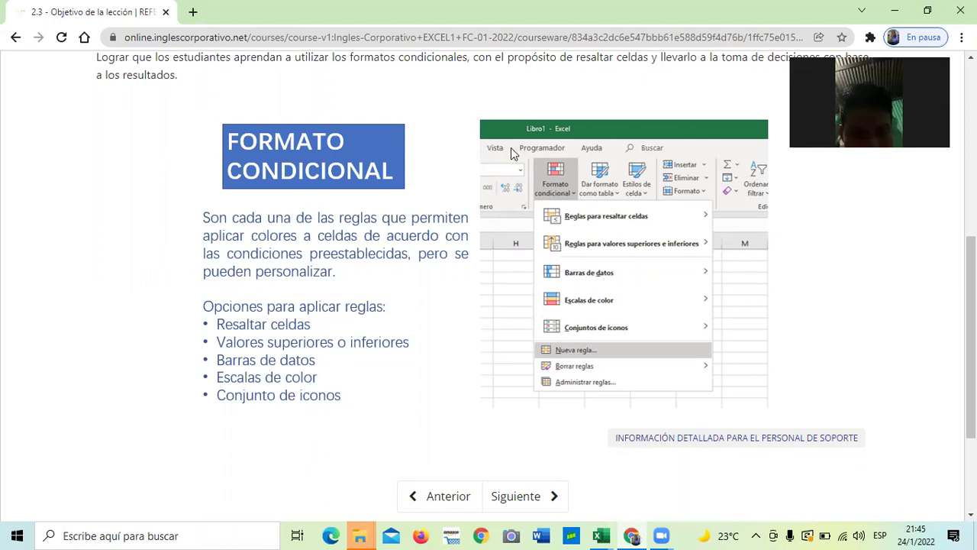
{"action": "scroll", "coordinate": [511, 170], "scroll_direction": "up", "scroll_amount": 4}
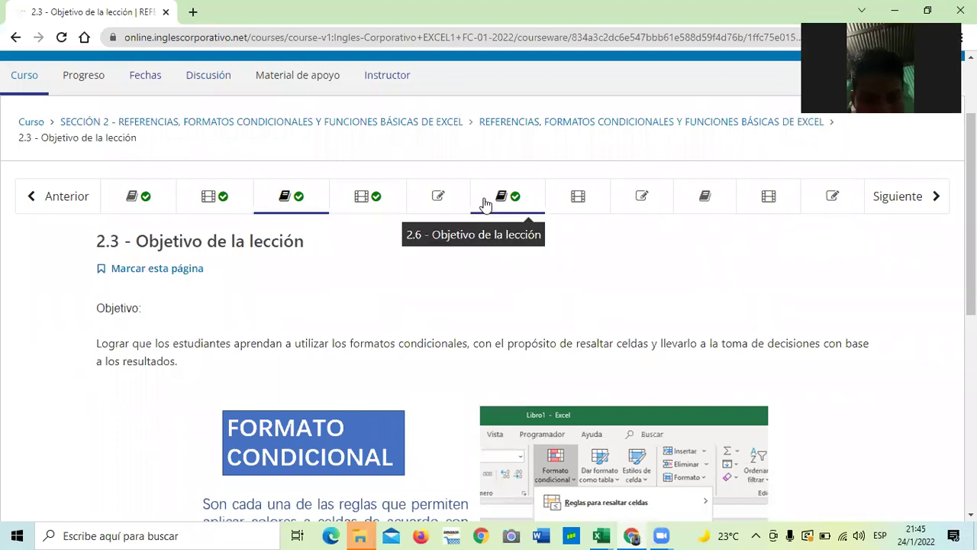
{"action": "scroll", "coordinate": [491, 200], "scroll_direction": "down", "scroll_amount": 2}
{"action": "scroll", "coordinate": [491, 207], "scroll_direction": "up", "scroll_amount": 3}
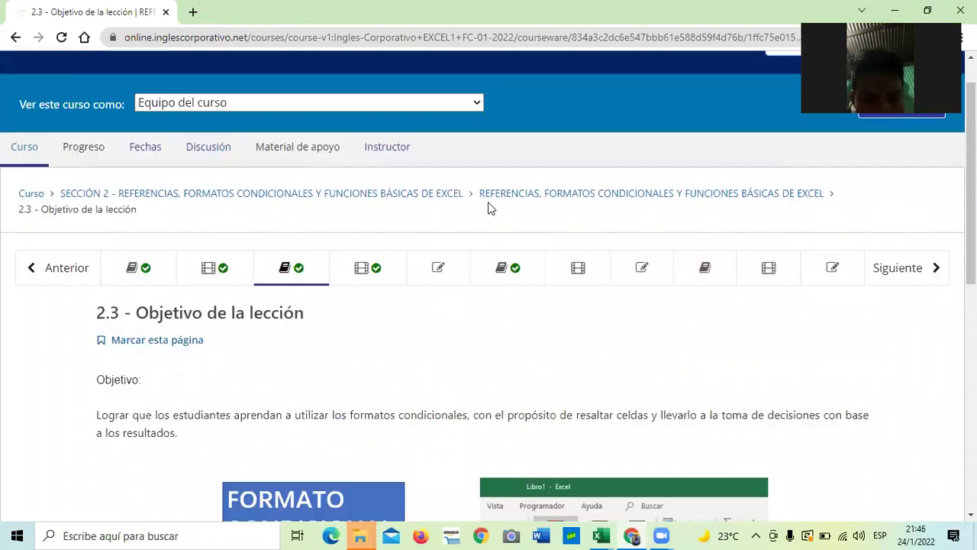
{"action": "scroll", "coordinate": [468, 240], "scroll_direction": "down", "scroll_amount": 1}
{"action": "scroll", "coordinate": [470, 272], "scroll_direction": "up", "scroll_amount": 2}
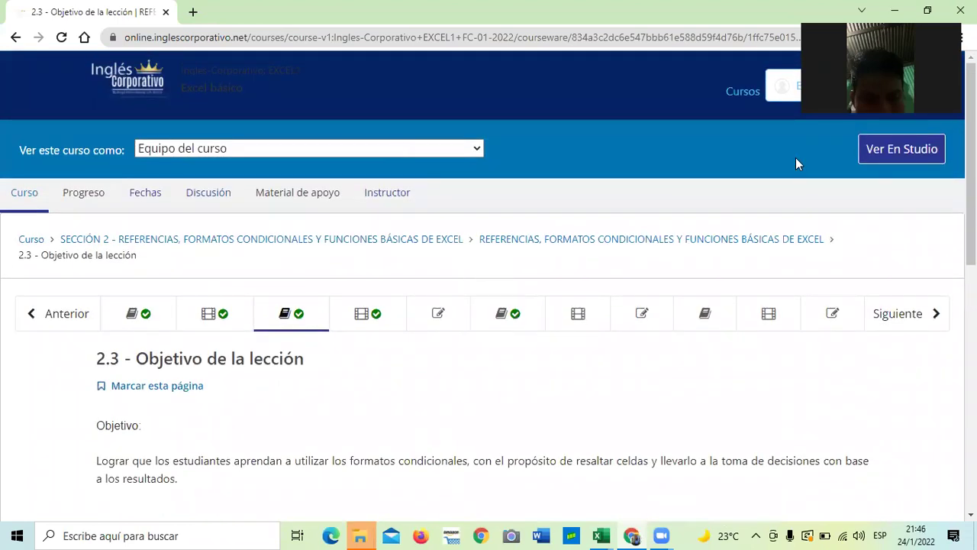
{"action": "scroll", "coordinate": [688, 225], "scroll_direction": "down", "scroll_amount": 2}
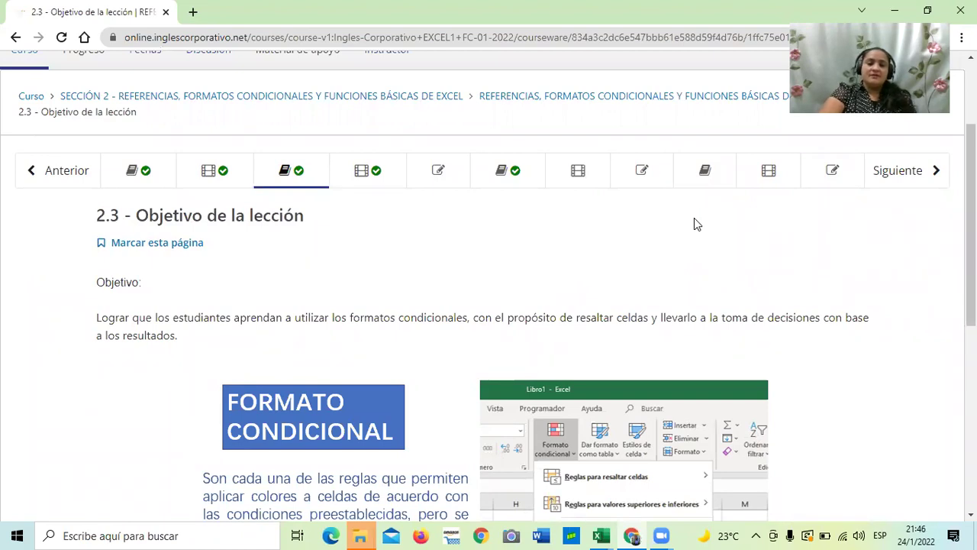
{"action": "scroll", "coordinate": [537, 273], "scroll_direction": "down", "scroll_amount": 2}
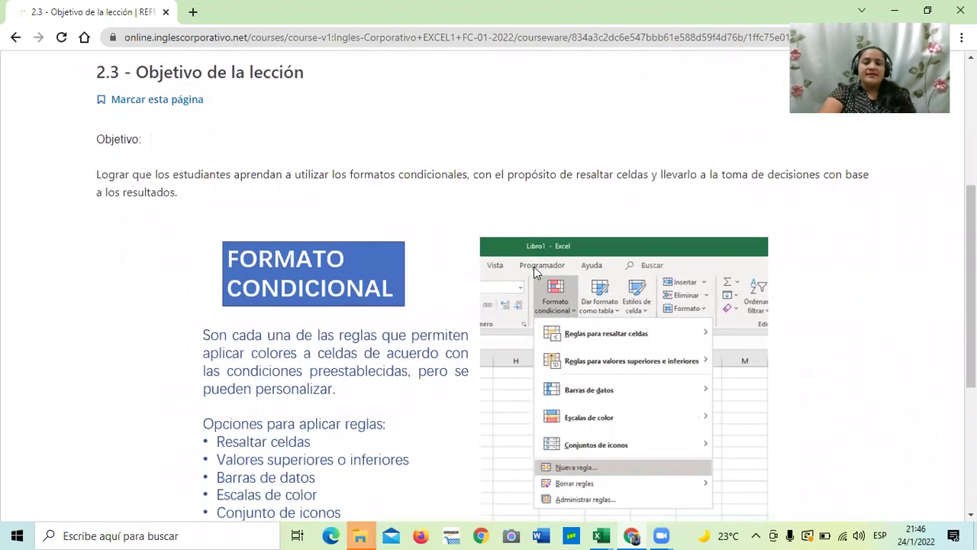
{"action": "scroll", "coordinate": [534, 273], "scroll_direction": "down", "scroll_amount": 1}
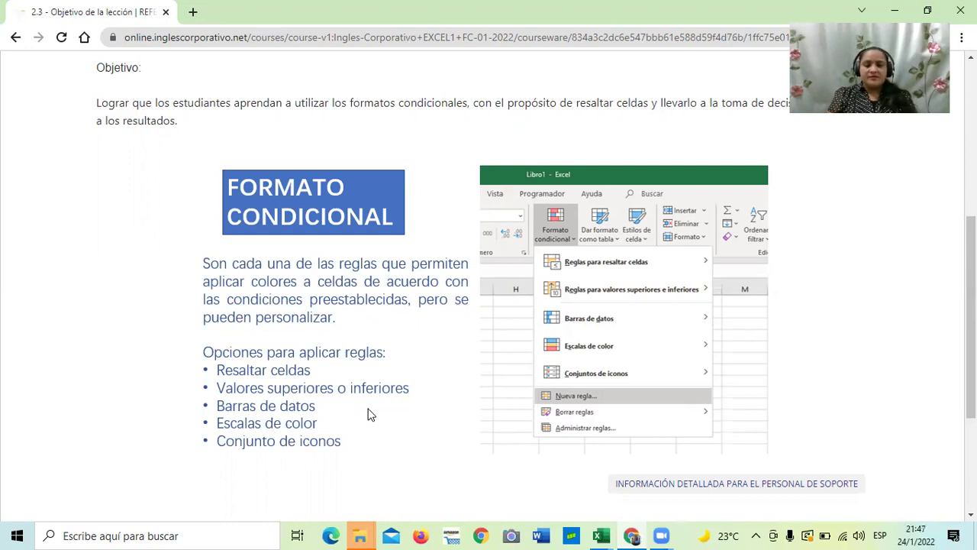
{"action": "scroll", "coordinate": [520, 321], "scroll_direction": "down", "scroll_amount": 2}
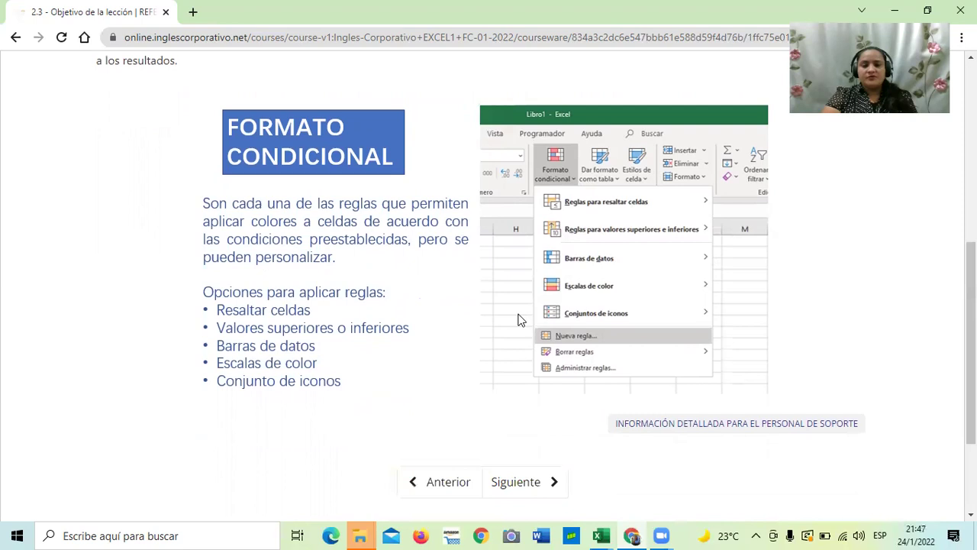
Advance to the unit 2.4 - Formatos condicionales and play the Sección 2.2 video on conditional formatting.
{"action": "left_click", "coordinate": [525, 404]}
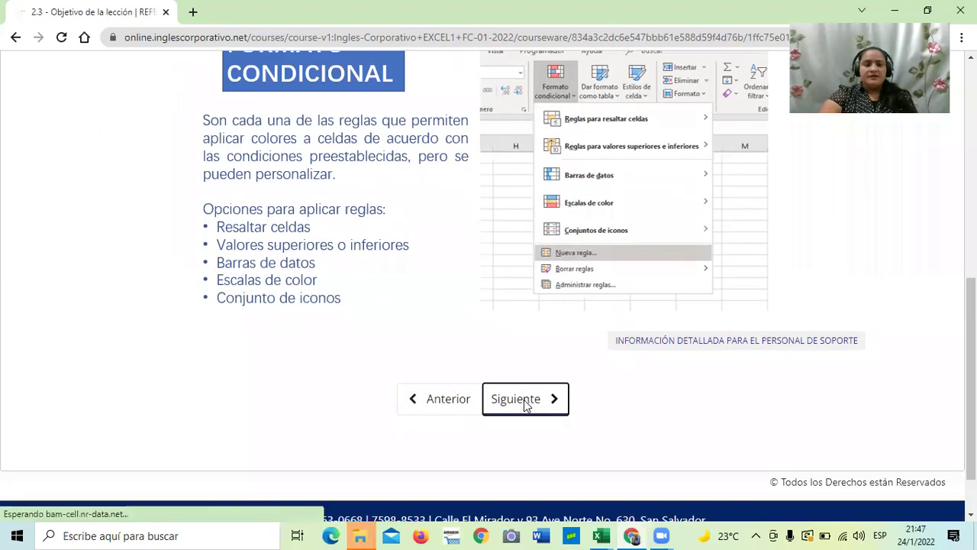
{"action": "scroll", "coordinate": [525, 404], "scroll_direction": "down", "scroll_amount": 3}
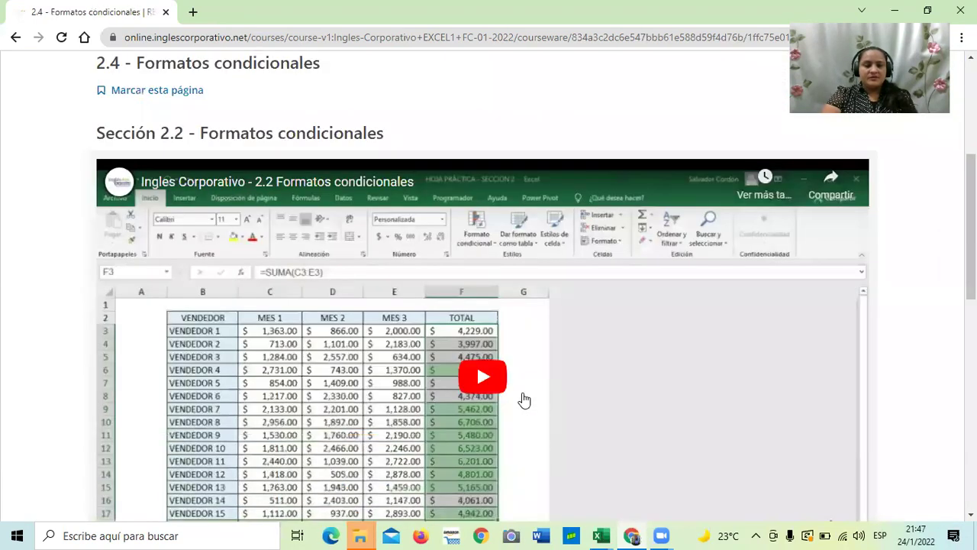
{"action": "scroll", "coordinate": [496, 336], "scroll_direction": "down", "scroll_amount": 1}
{"action": "left_click", "coordinate": [488, 319]}
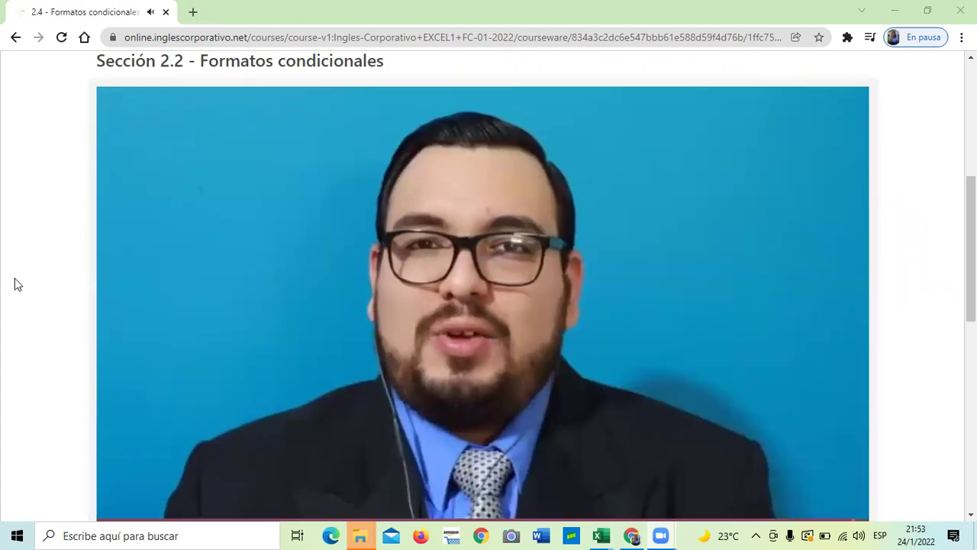
{"action": "mouse_move", "coordinate": [207, 96]}
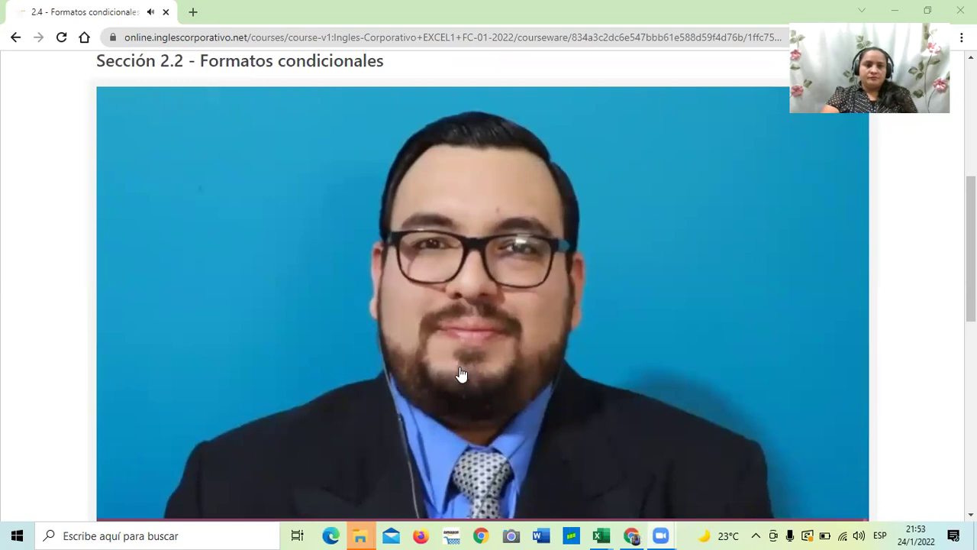
Switch from the course page to Excel and bring up the workbook 2.2 Formatos condicionales (5).
{"action": "scroll", "coordinate": [507, 343], "scroll_direction": "down", "scroll_amount": 3}
{"action": "scroll", "coordinate": [494, 331], "scroll_direction": "down", "scroll_amount": 3}
{"action": "scroll", "coordinate": [493, 332], "scroll_direction": "up", "scroll_amount": 3}
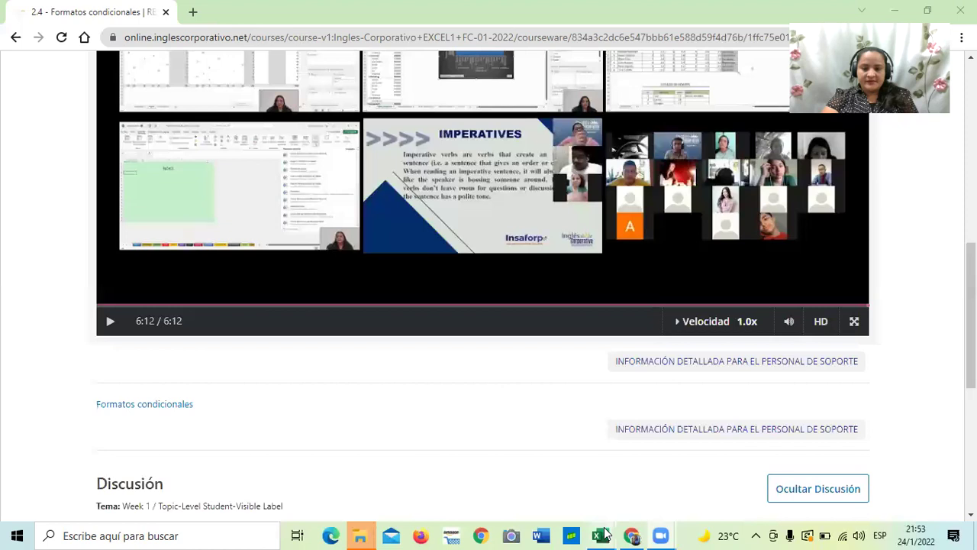
{"action": "mouse_move", "coordinate": [601, 535]}
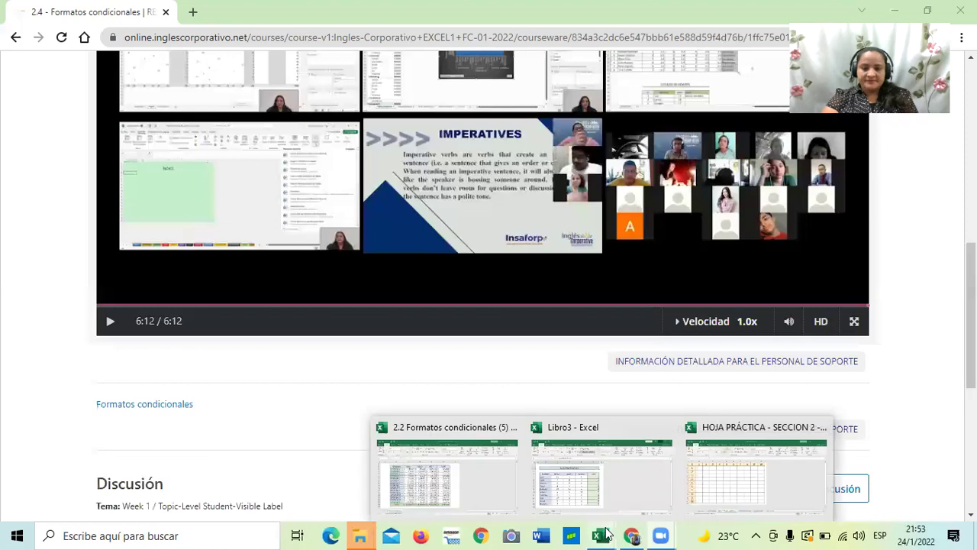
{"action": "left_click", "coordinate": [570, 489]}
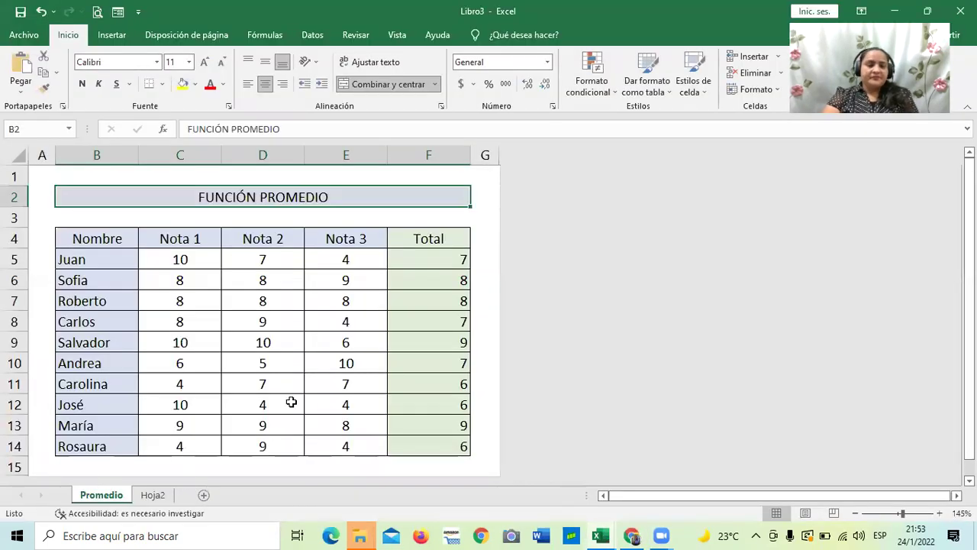
{"action": "left_click", "coordinate": [157, 496]}
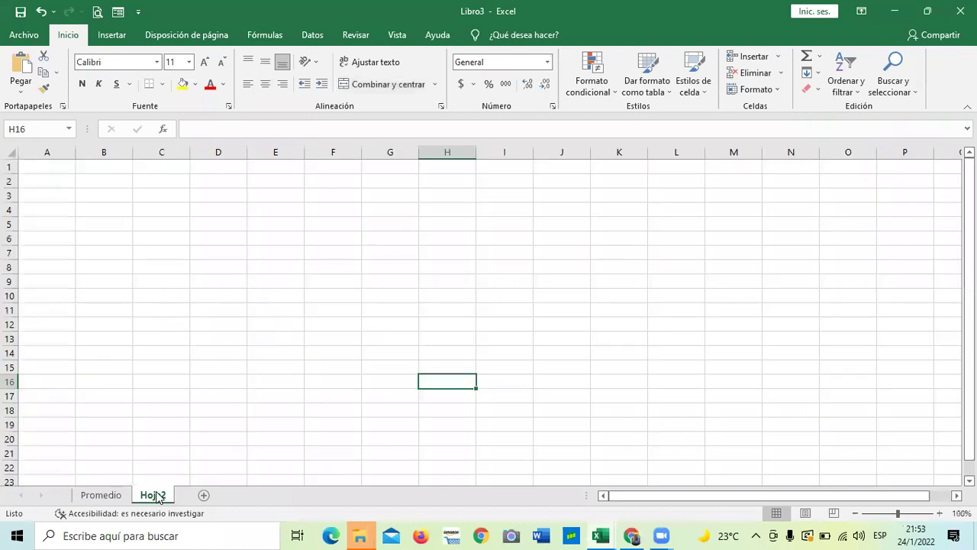
{"action": "left_click", "coordinate": [111, 496]}
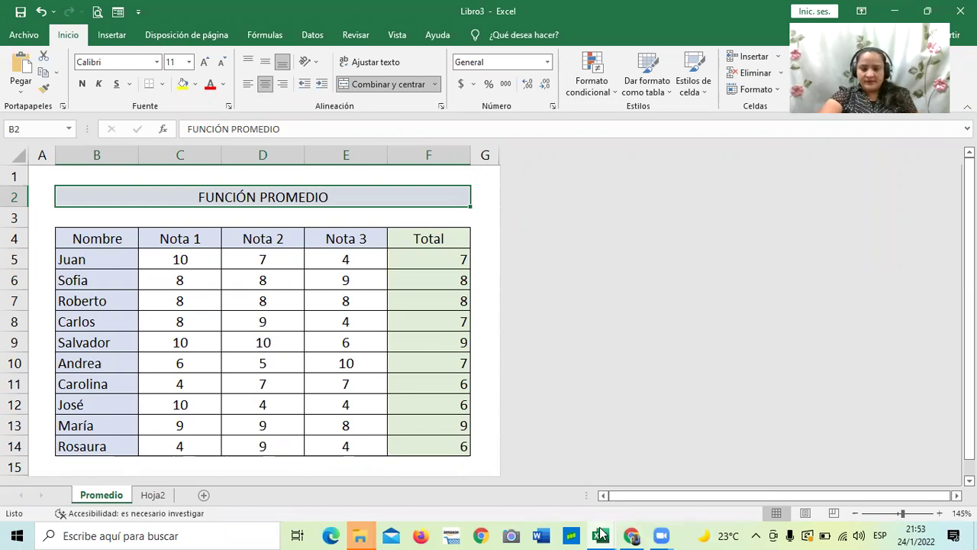
{"action": "mouse_move", "coordinate": [602, 535]}
{"action": "left_click", "coordinate": [497, 489]}
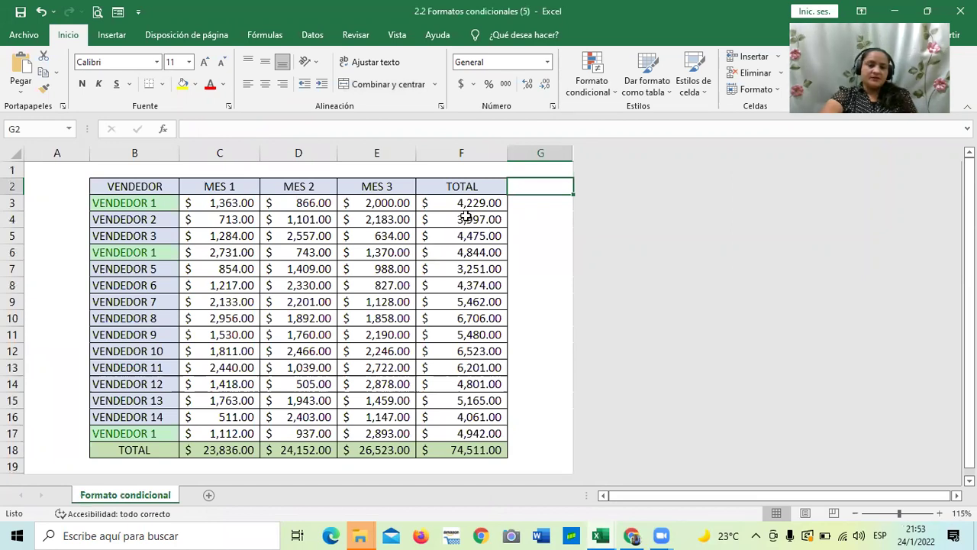
{"action": "left_click", "coordinate": [531, 307]}
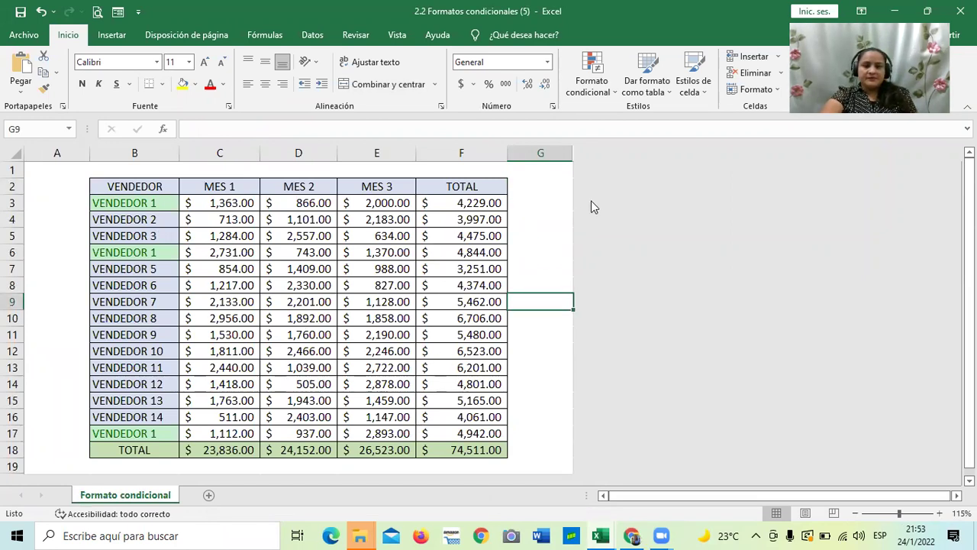
Examine the conditional formatting options and the available new-rule types, including the one for cells that contain given values, without creating a rule.
{"action": "left_click", "coordinate": [613, 94]}
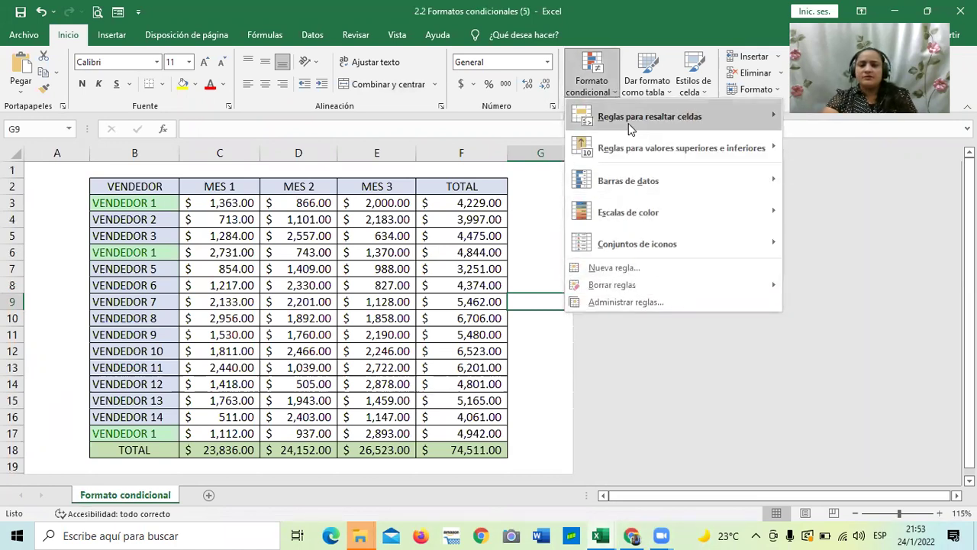
{"action": "mouse_move", "coordinate": [628, 123]}
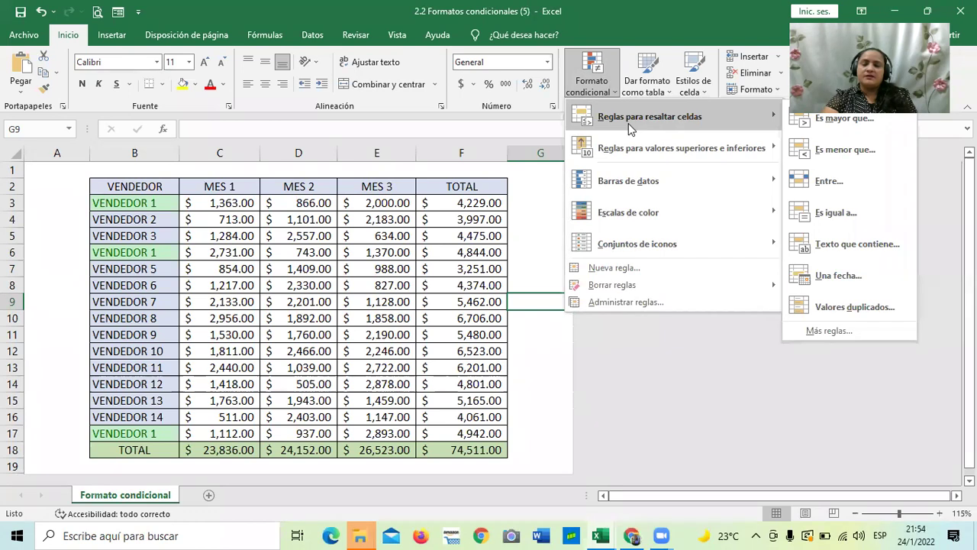
{"action": "mouse_move", "coordinate": [622, 279]}
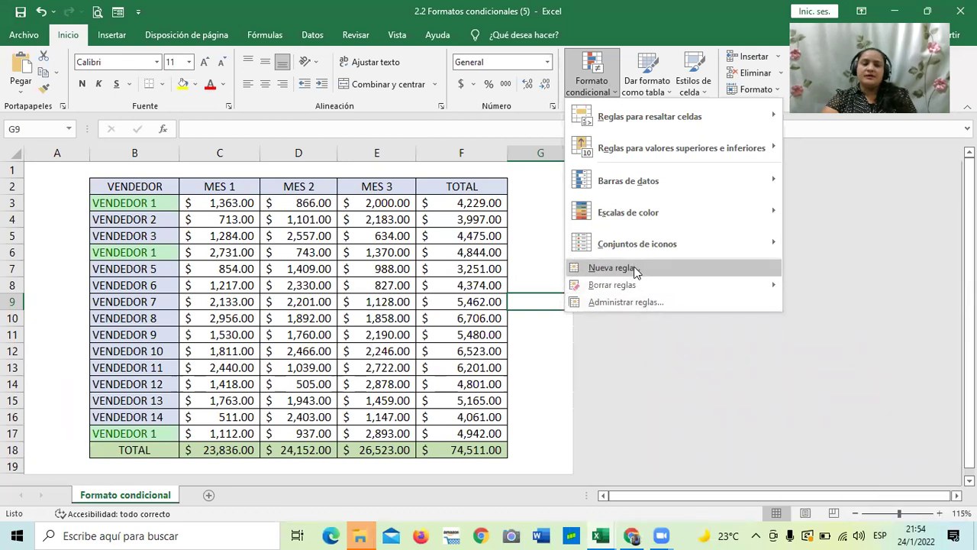
{"action": "left_click", "coordinate": [636, 269]}
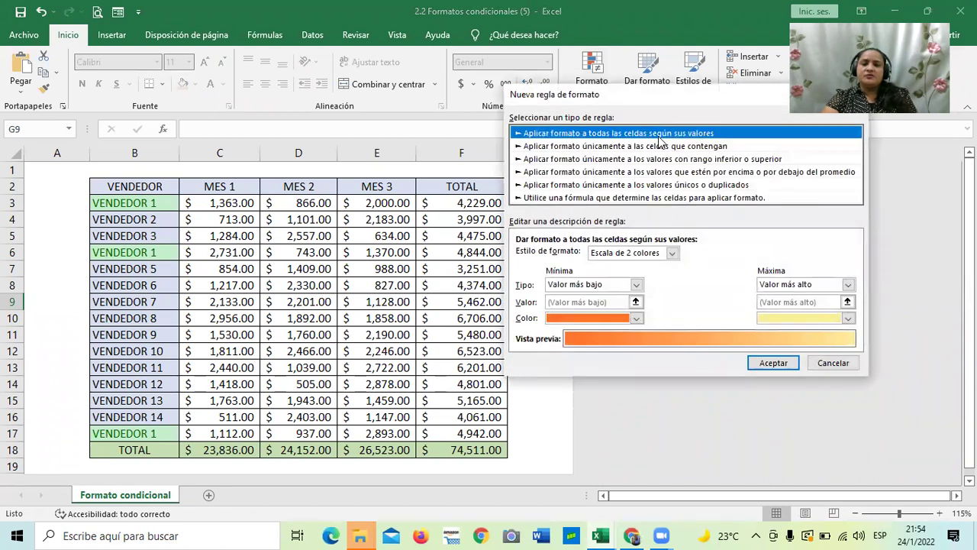
{"action": "left_click", "coordinate": [655, 146]}
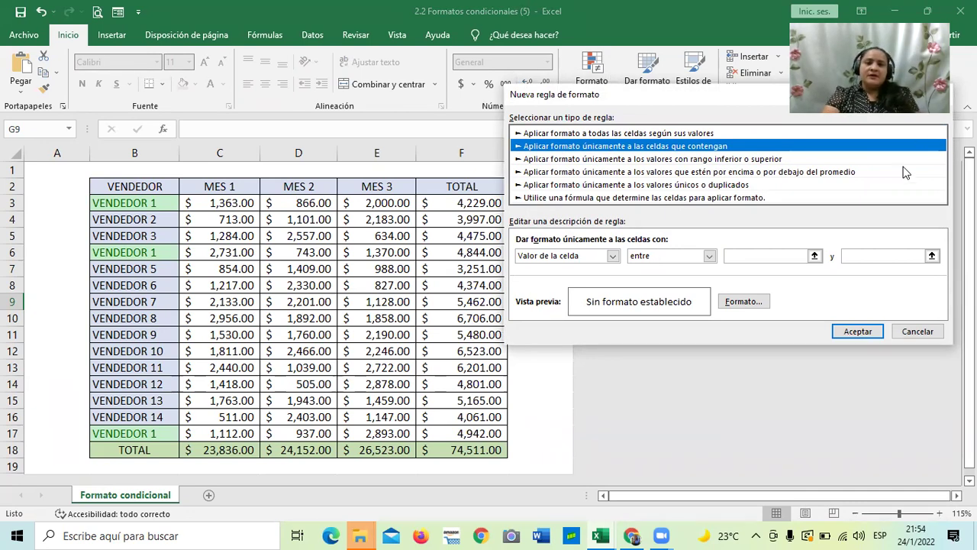
{"action": "left_click", "coordinate": [911, 332]}
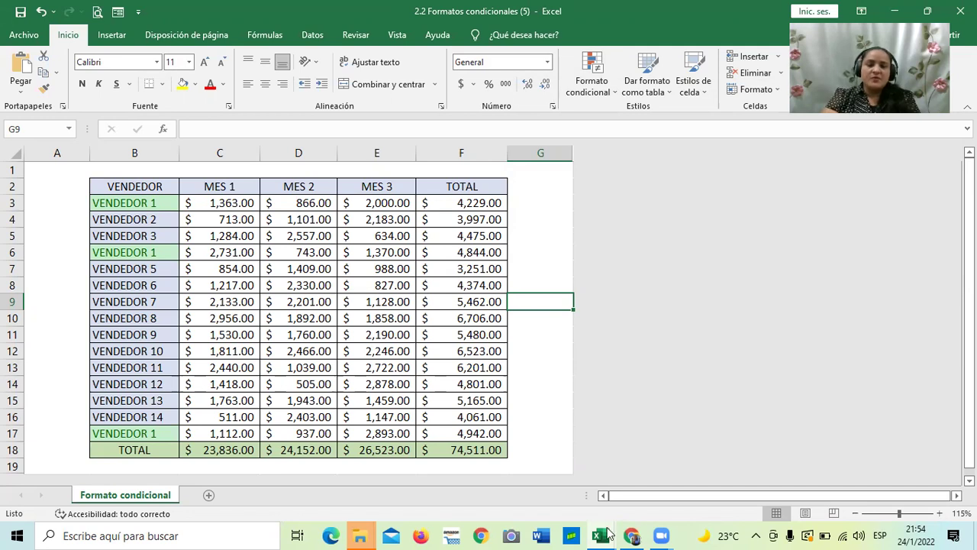
Inspect the repeated VENDEDOR 1 entries in cells B3, B6 and B17 of the vendor column.
{"action": "left_click", "coordinate": [158, 432]}
{"action": "left_click", "coordinate": [152, 201]}
{"action": "left_click", "coordinate": [133, 252]}
{"action": "left_click", "coordinate": [133, 431]}
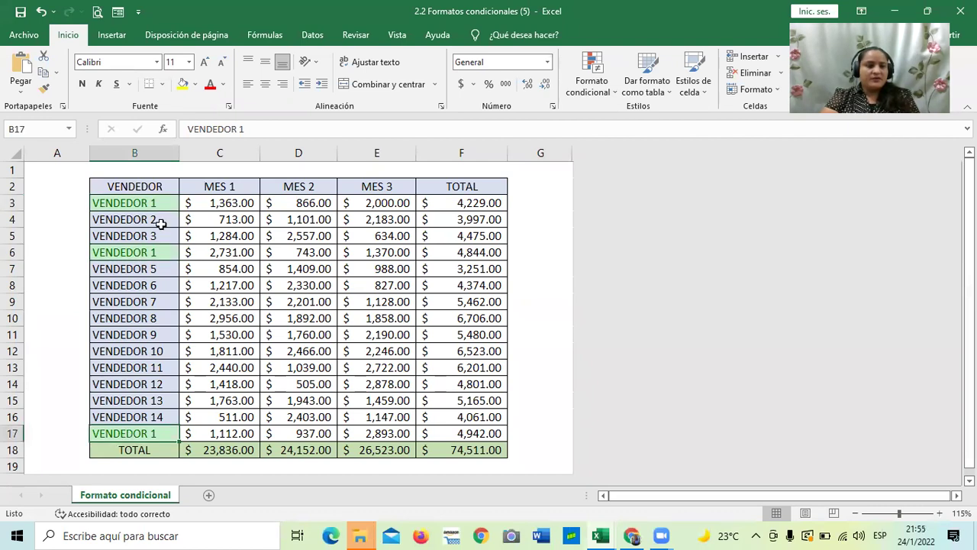
{"action": "left_click", "coordinate": [154, 202]}
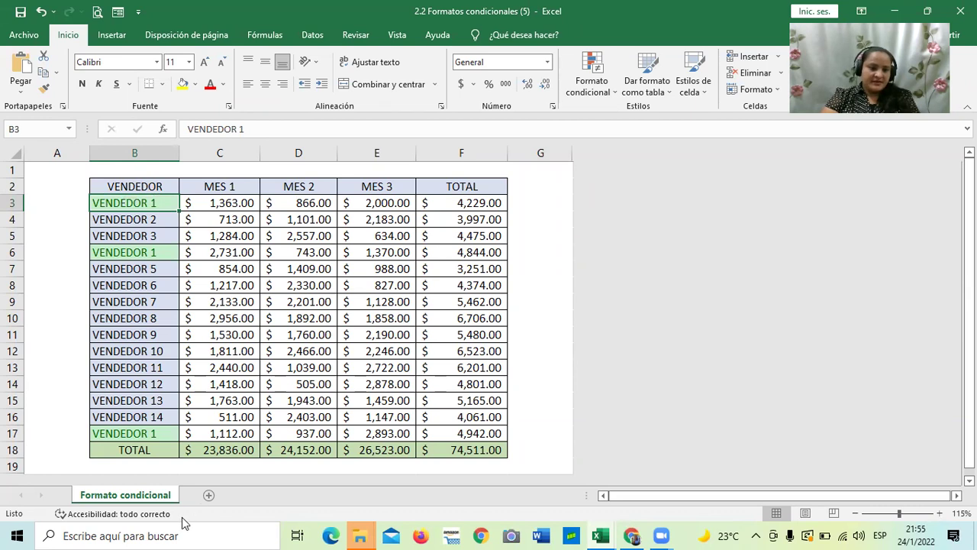
{"action": "left_click", "coordinate": [130, 433]}
{"action": "left_click", "coordinate": [140, 199]}
{"action": "left_click", "coordinate": [122, 255]}
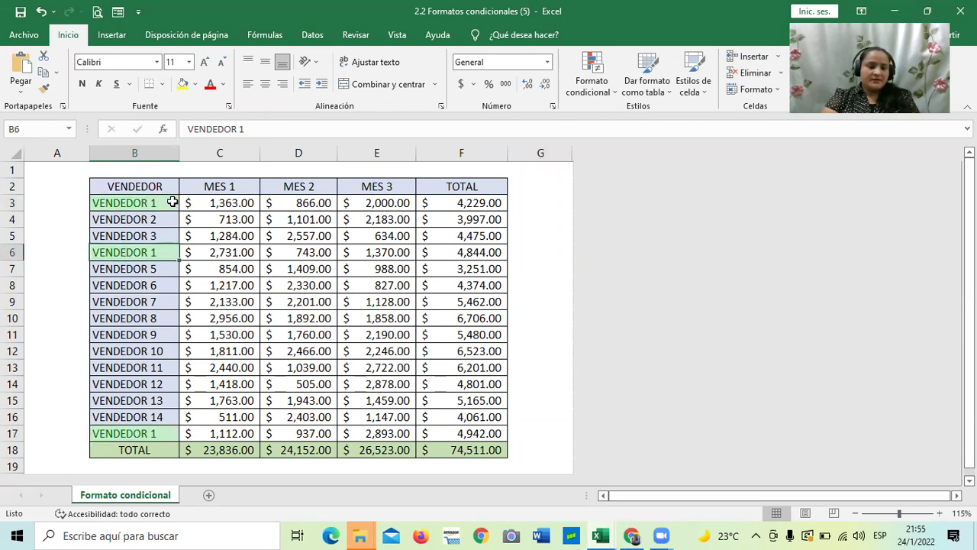
Start a highlight rule for duplicate values on the vendor names in B3:B17, choosing a custom format.
{"action": "left_click_drag", "start_coordinate": [158, 199], "coordinate": [142, 433]}
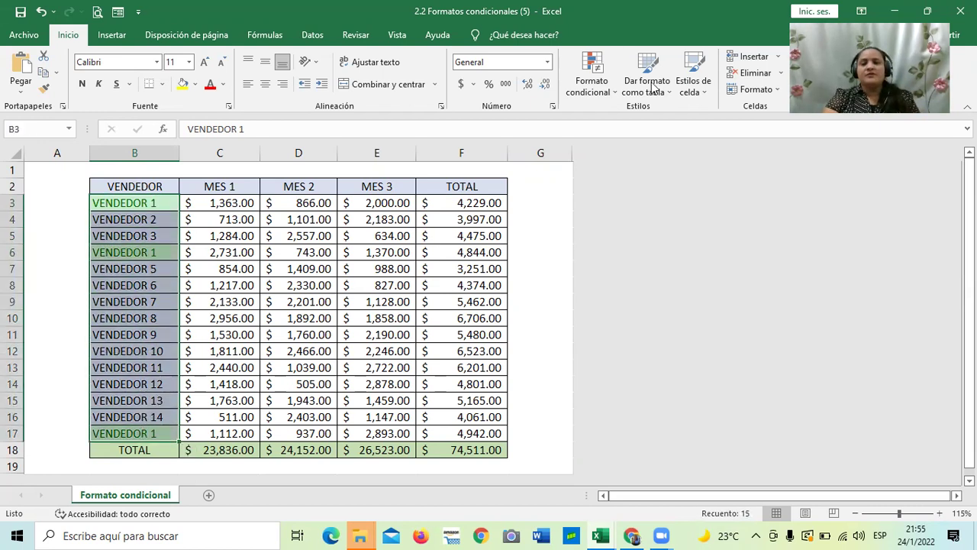
{"action": "left_click", "coordinate": [612, 90]}
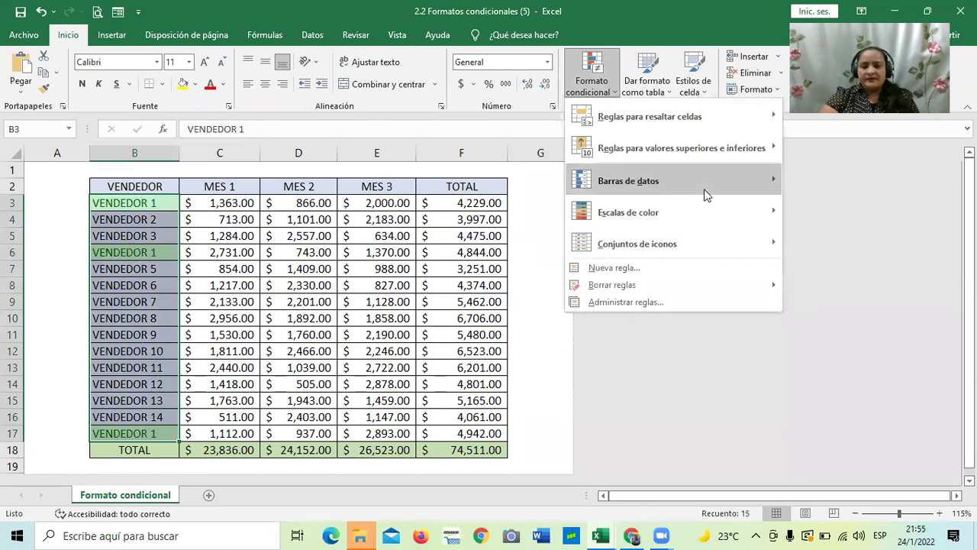
{"action": "mouse_move", "coordinate": [680, 236]}
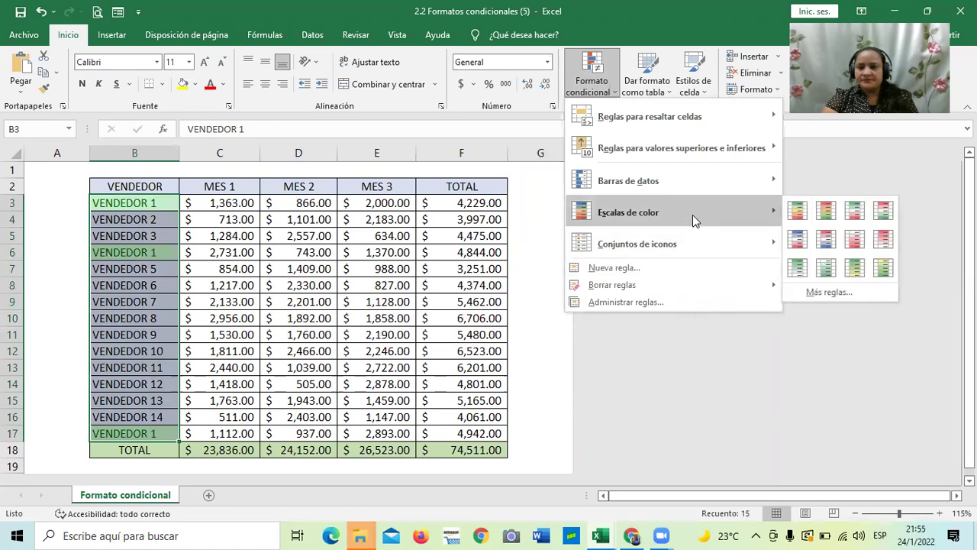
{"action": "mouse_move", "coordinate": [699, 180]}
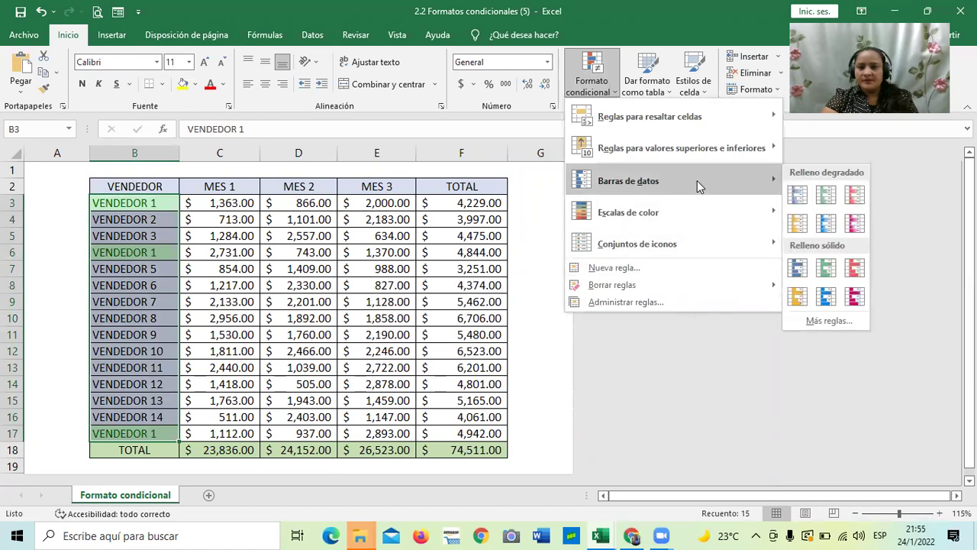
{"action": "mouse_move", "coordinate": [691, 120]}
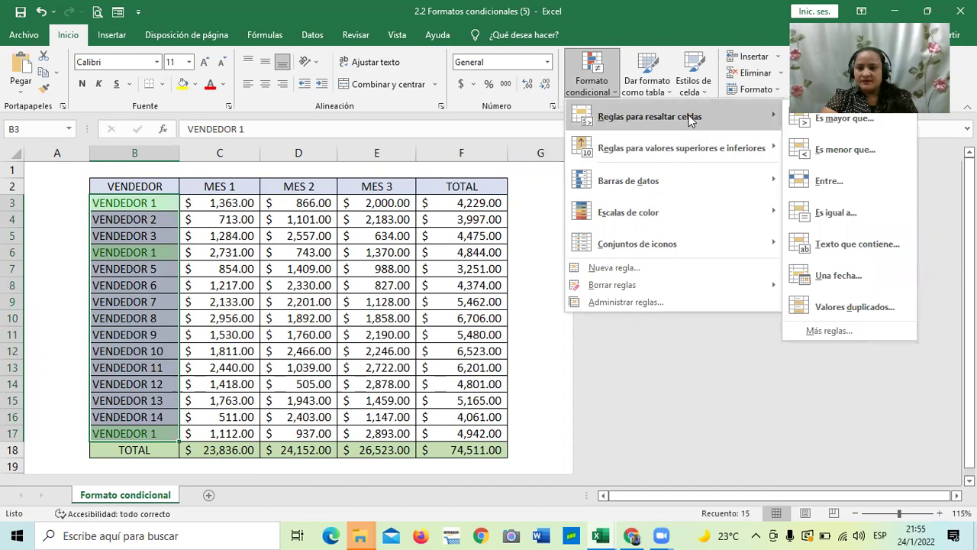
{"action": "left_click", "coordinate": [862, 307]}
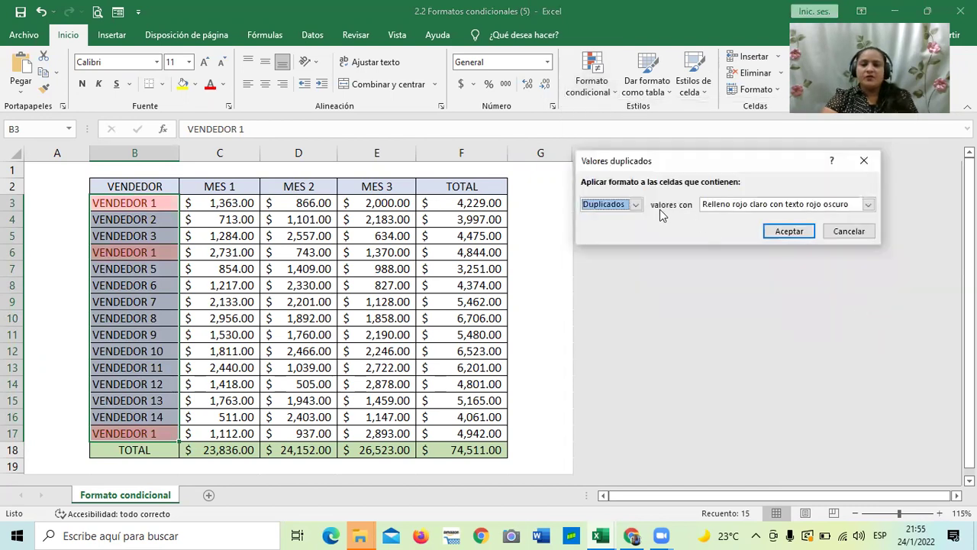
{"action": "left_click", "coordinate": [637, 205]}
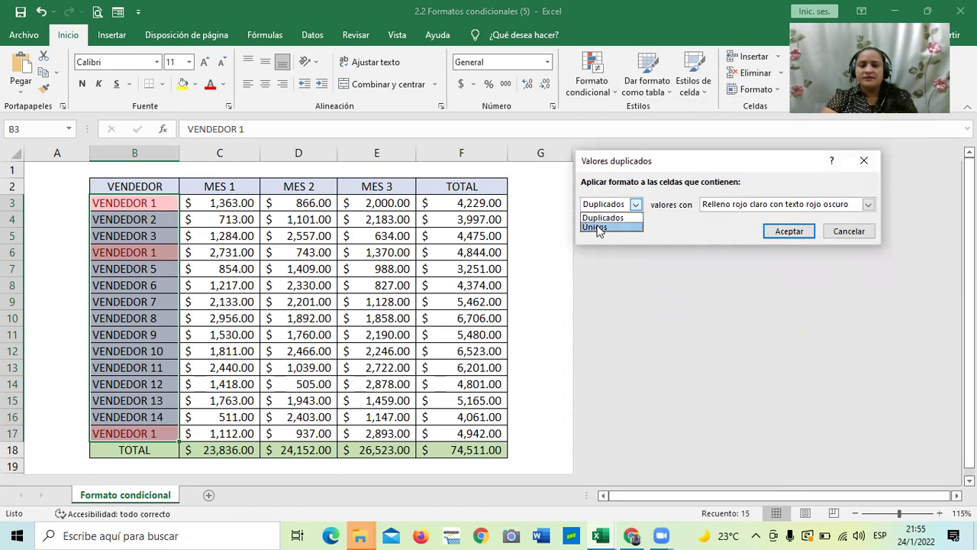
{"action": "left_click", "coordinate": [609, 218]}
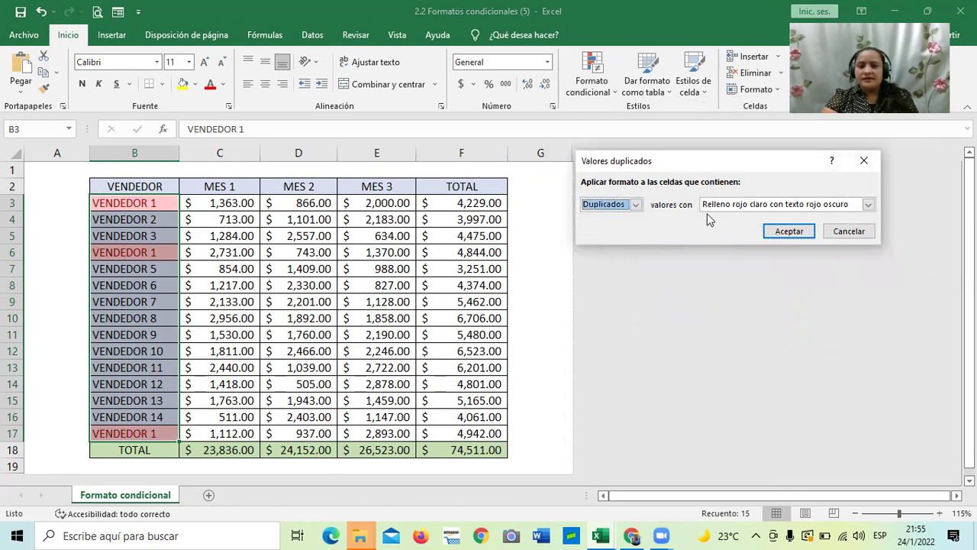
{"action": "left_click", "coordinate": [869, 205]}
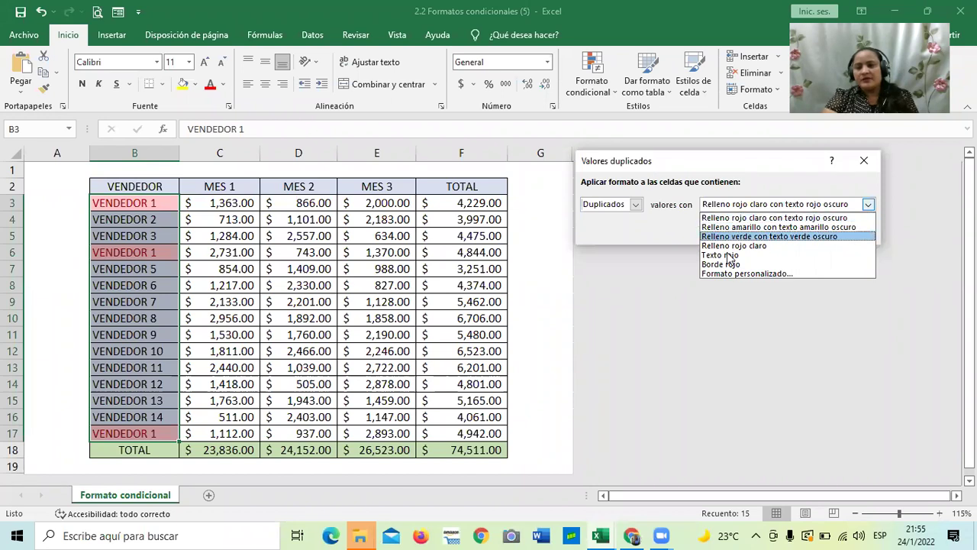
{"action": "left_click", "coordinate": [718, 274]}
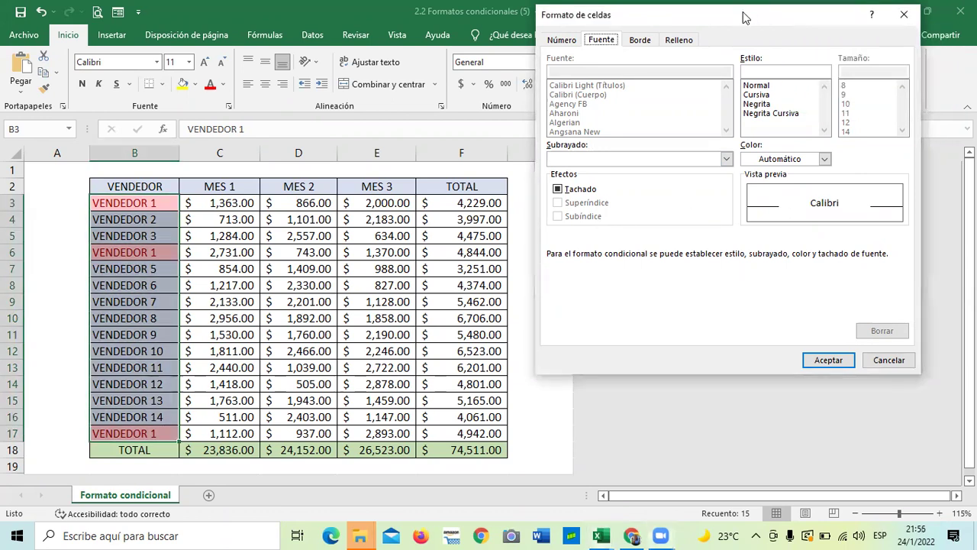
Set the custom format's font to Negrita Cursiva in the darkest green theme colour, with no strikethrough or underline applied.
{"action": "left_click_drag", "start_coordinate": [764, 15], "coordinate": [697, 134]}
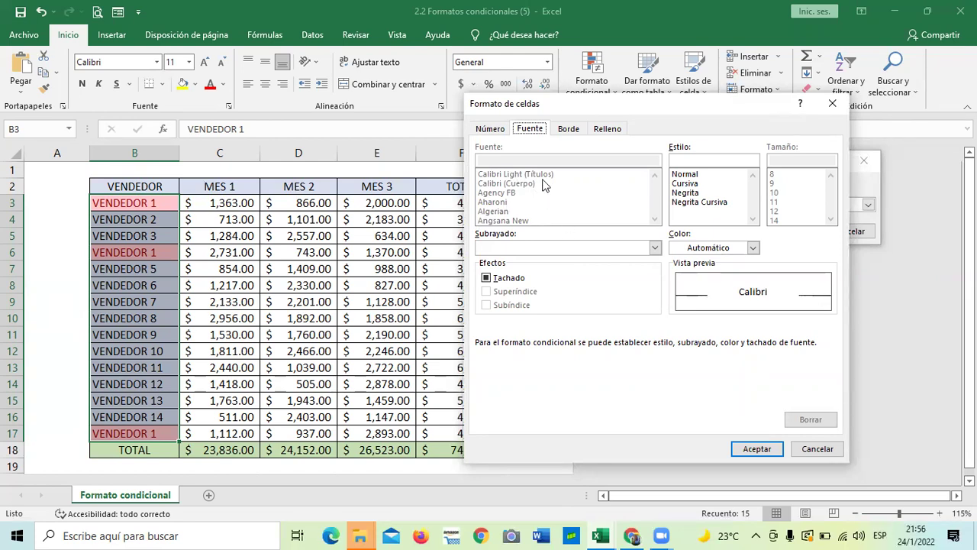
{"action": "left_click", "coordinate": [689, 203]}
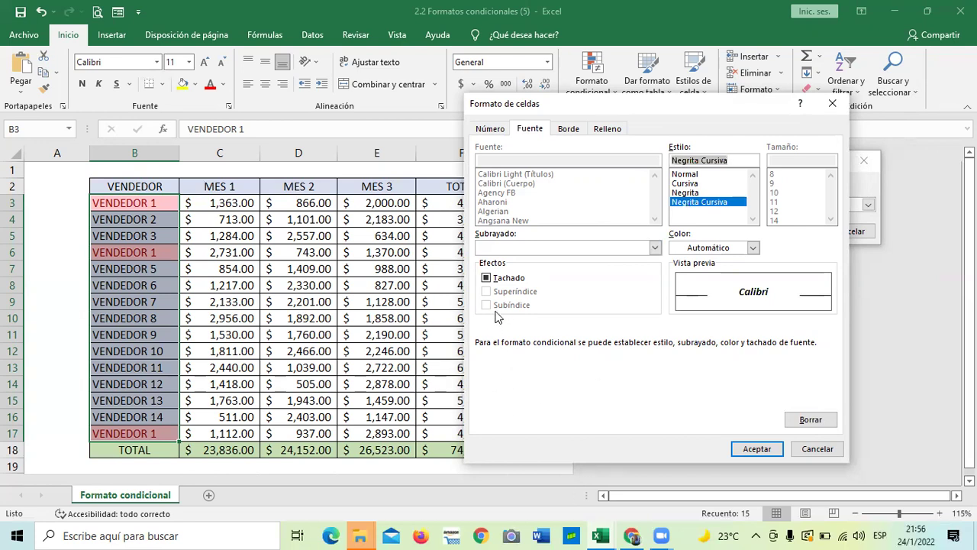
{"action": "left_click", "coordinate": [489, 280]}
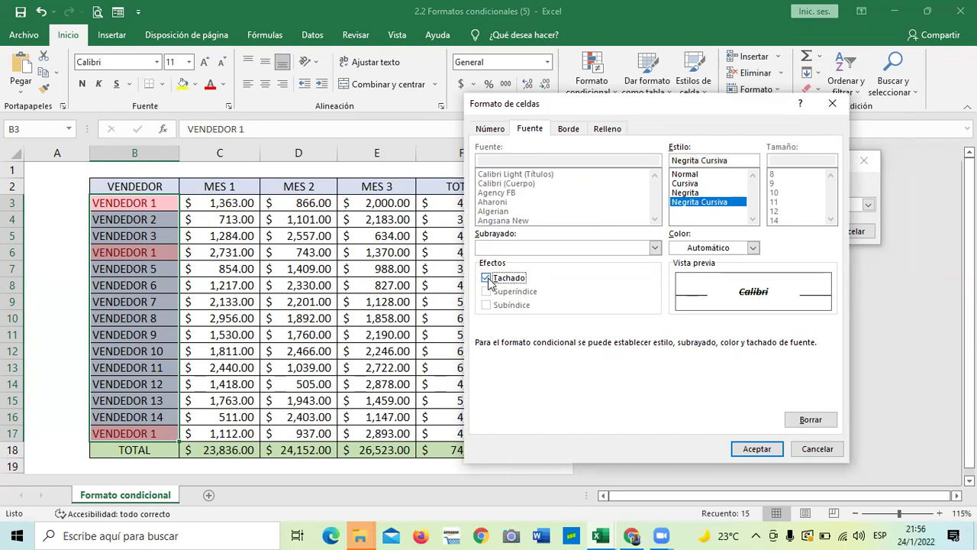
{"action": "left_click", "coordinate": [488, 280]}
{"action": "left_click", "coordinate": [655, 249]}
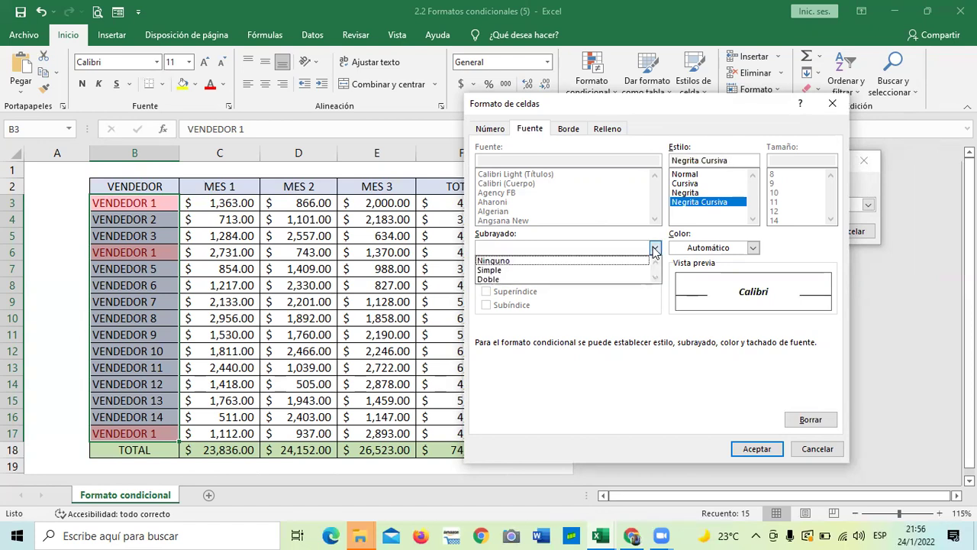
{"action": "left_click", "coordinate": [655, 249]}
{"action": "left_click", "coordinate": [753, 248]}
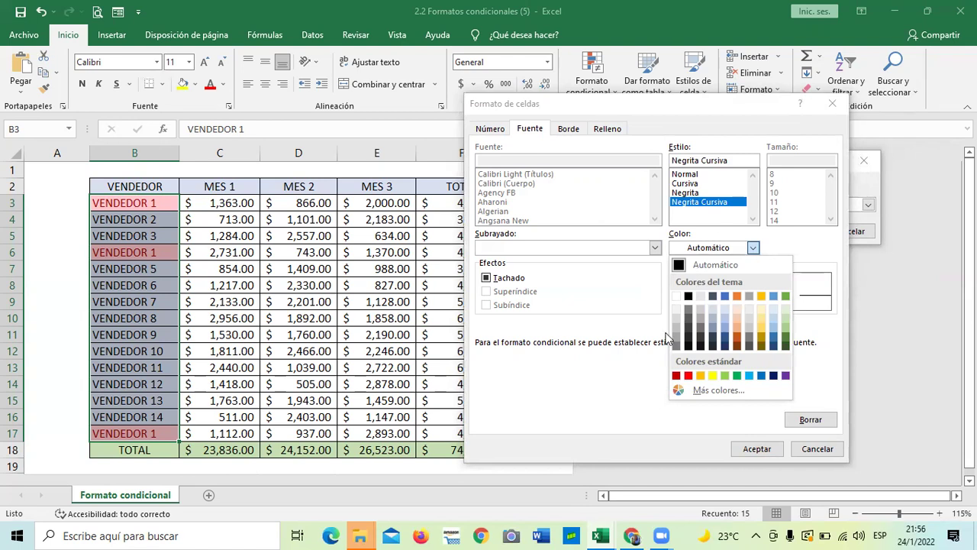
{"action": "left_click", "coordinate": [786, 346]}
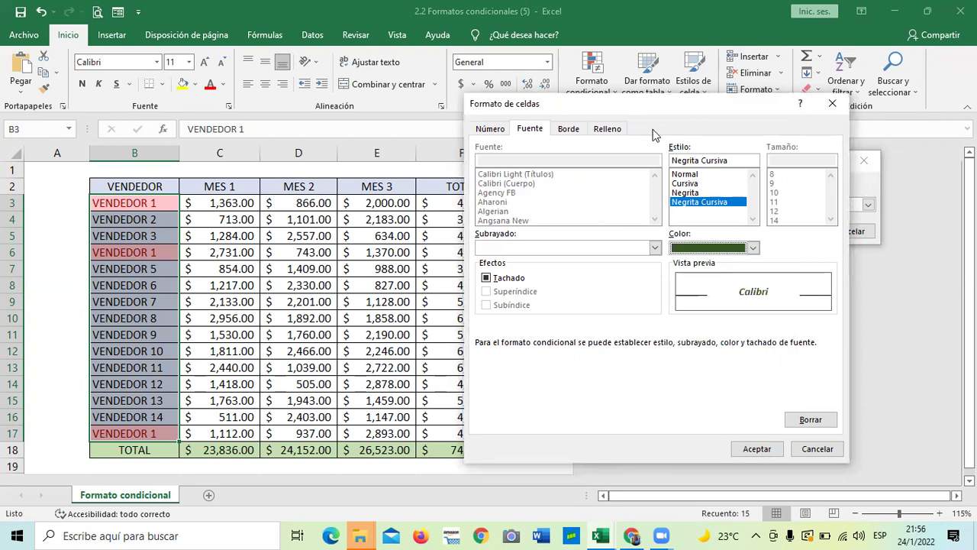
Give the custom format a light blue fill and apply the duplicate-values rule to the vendor names.
{"action": "left_click", "coordinate": [611, 130]}
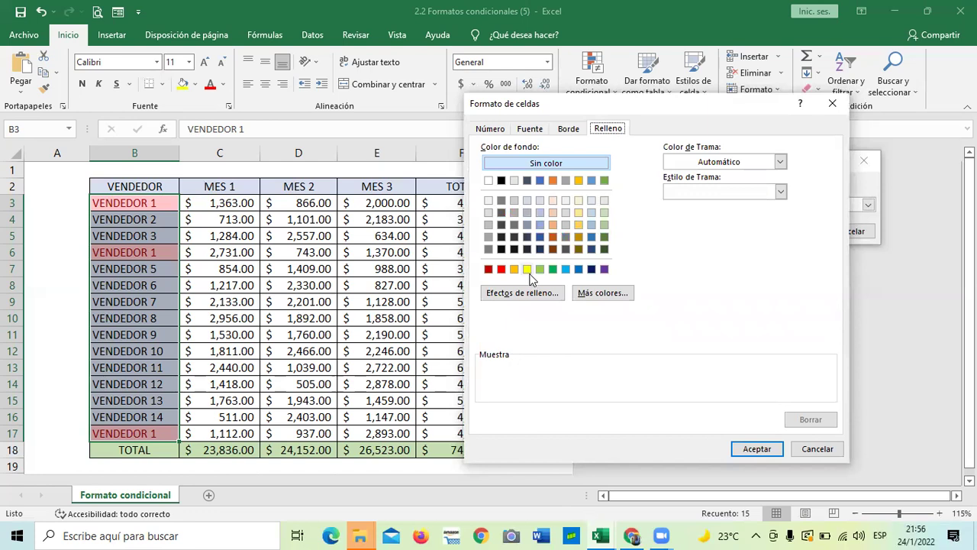
{"action": "left_click", "coordinate": [591, 225]}
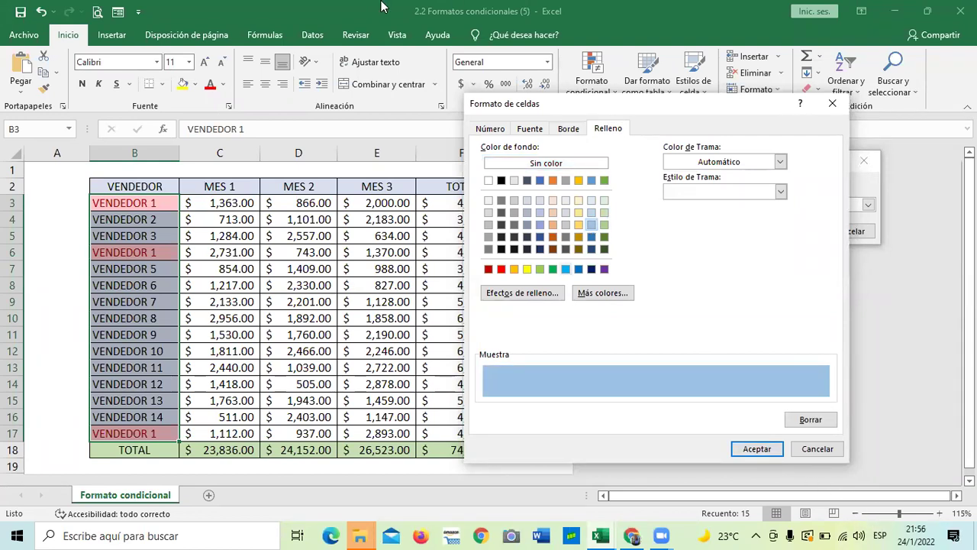
{"action": "left_click", "coordinate": [487, 130]}
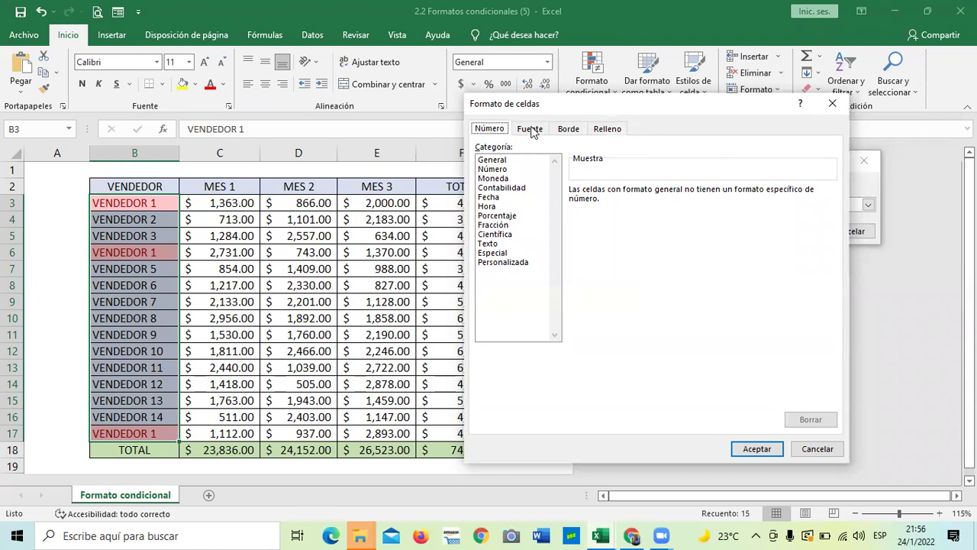
{"action": "left_click", "coordinate": [531, 130]}
{"action": "left_click", "coordinate": [489, 129]}
{"action": "left_click", "coordinate": [533, 129]}
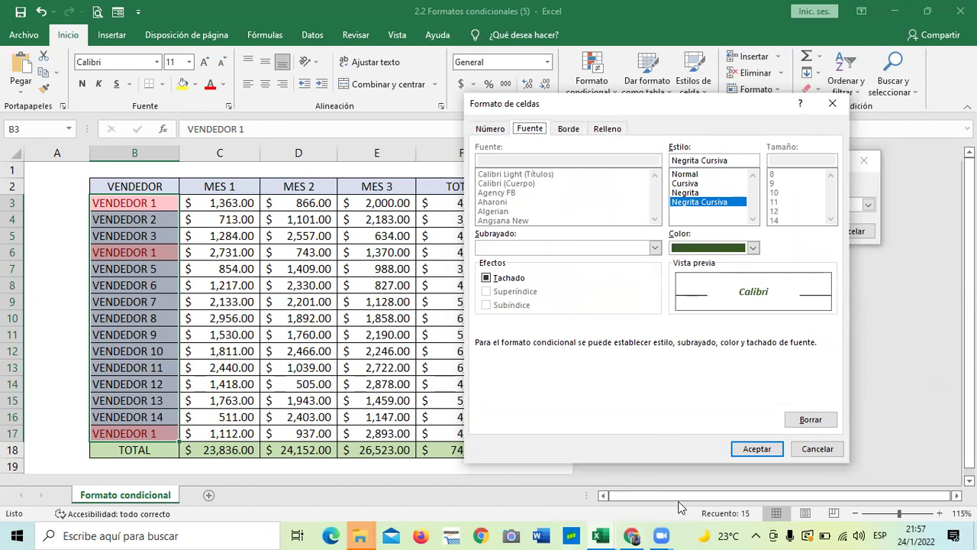
{"action": "left_click", "coordinate": [756, 450]}
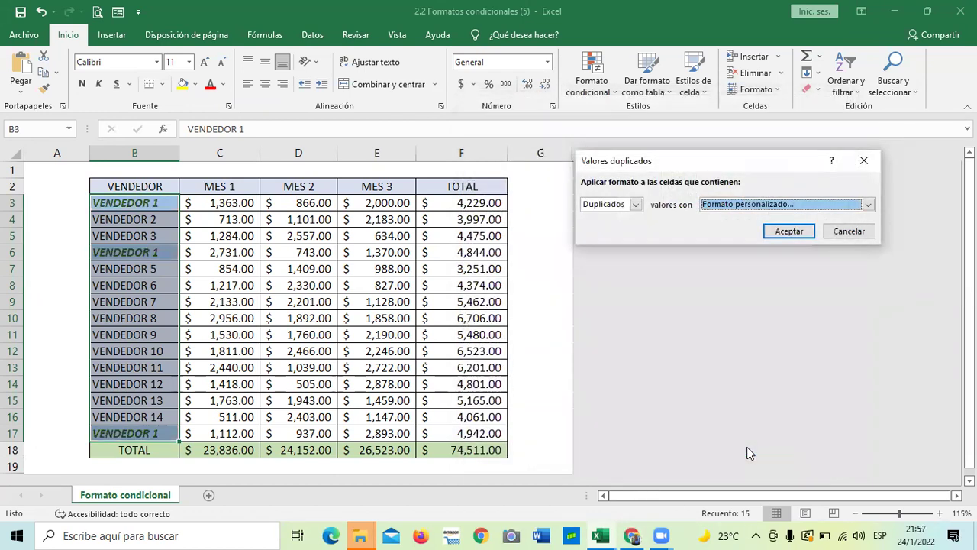
{"action": "left_click", "coordinate": [533, 239]}
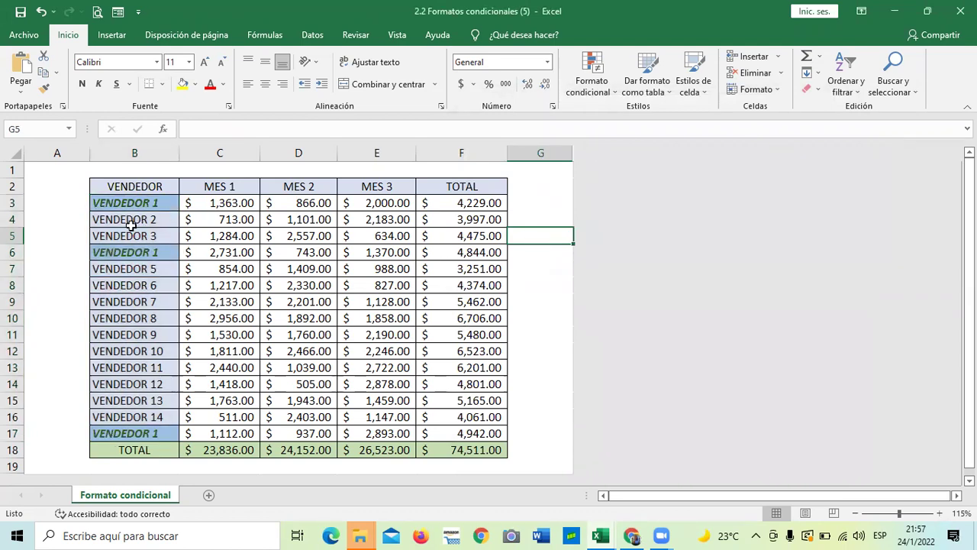
Start another duplicate-values highlight rule on the vendor names in B3:B17, choosing a custom format.
{"action": "left_click_drag", "start_coordinate": [163, 202], "coordinate": [165, 433]}
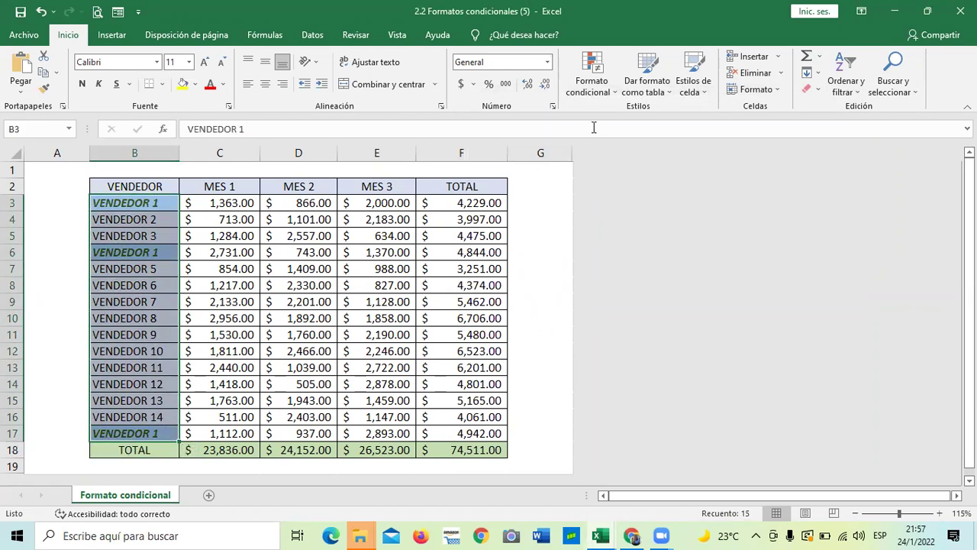
{"action": "left_click", "coordinate": [594, 85]}
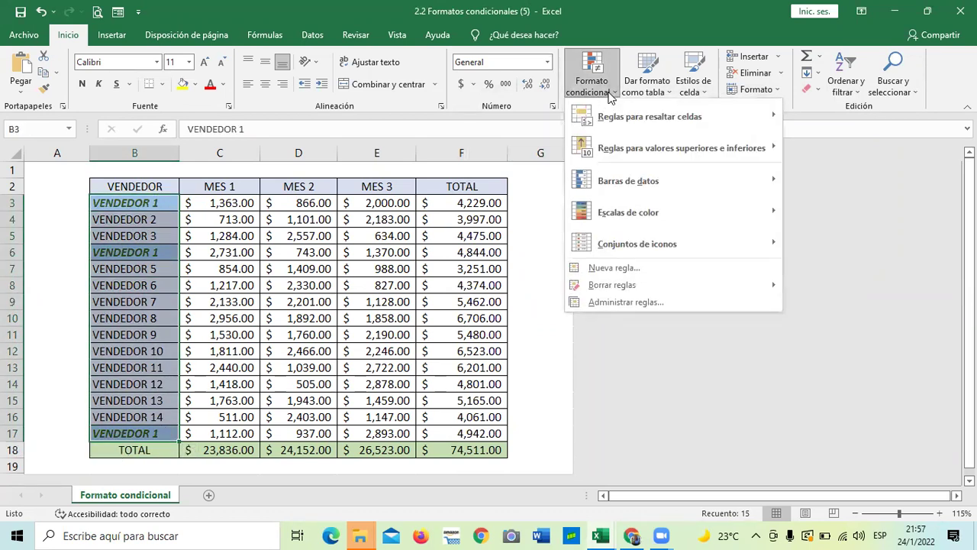
{"action": "mouse_move", "coordinate": [620, 122]}
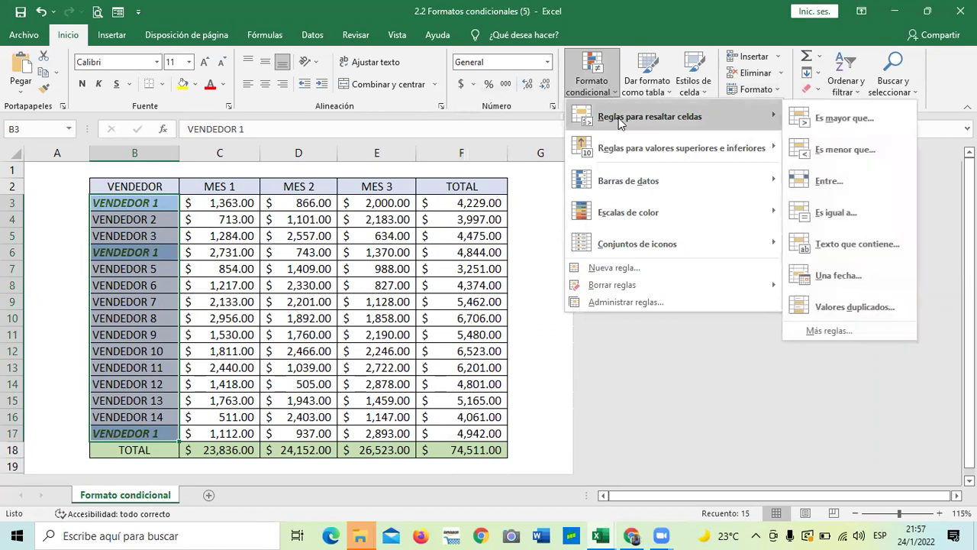
{"action": "left_click", "coordinate": [854, 308]}
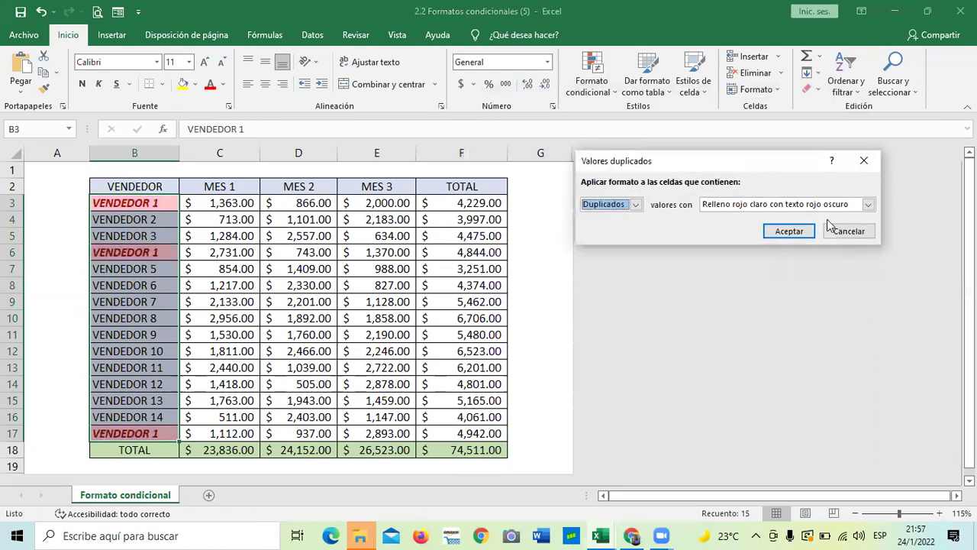
{"action": "left_click", "coordinate": [869, 204]}
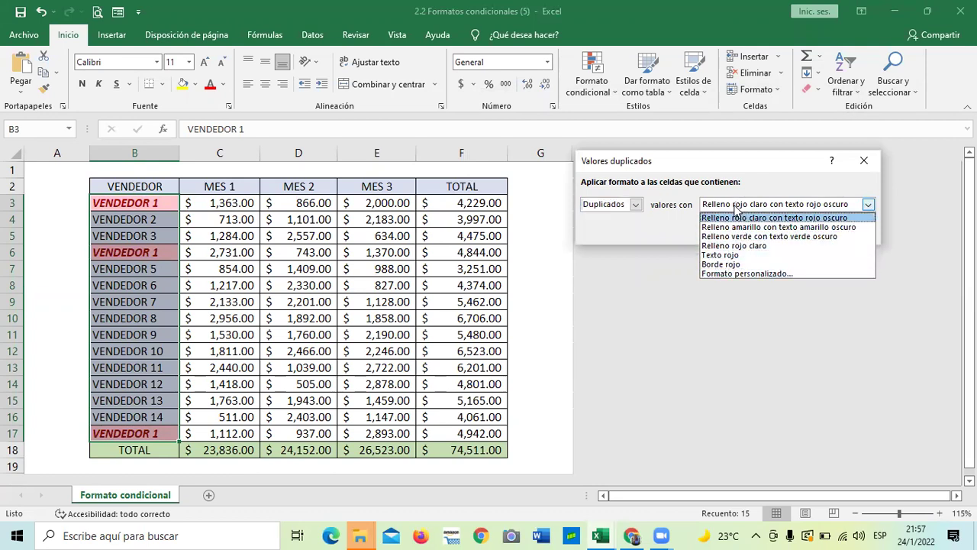
{"action": "left_click", "coordinate": [728, 273]}
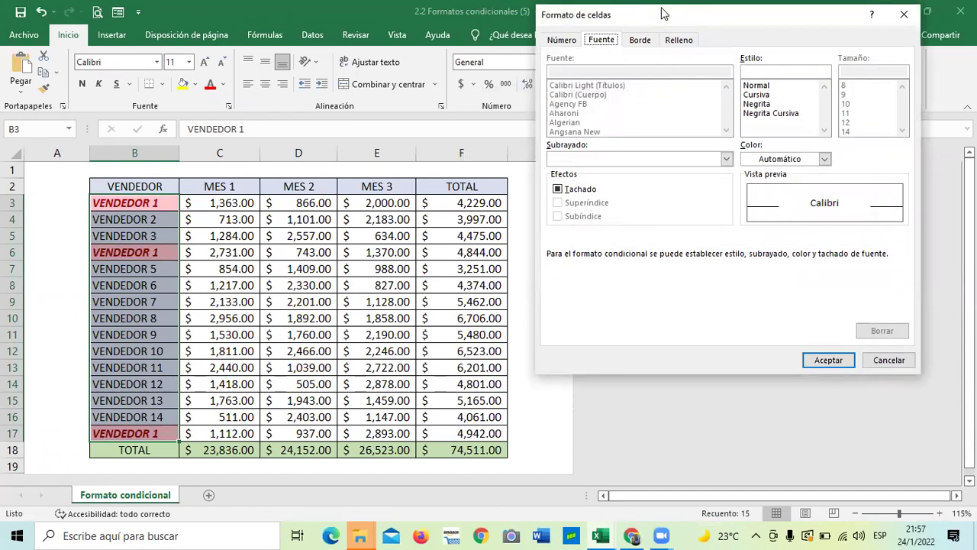
Set the custom format's fill to light gold and apply the rule to the duplicate vendor names.
{"action": "left_click_drag", "start_coordinate": [663, 14], "coordinate": [646, 78]}
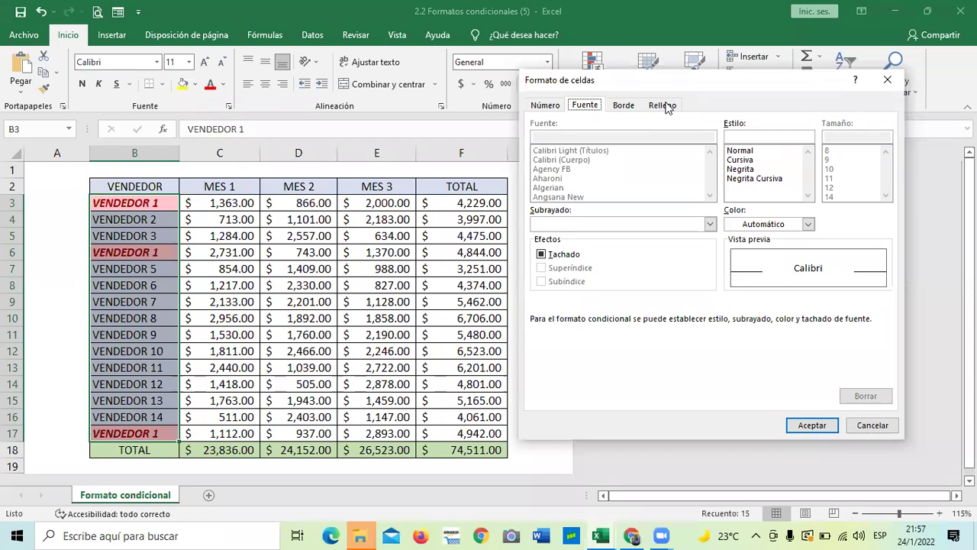
{"action": "left_click", "coordinate": [664, 106]}
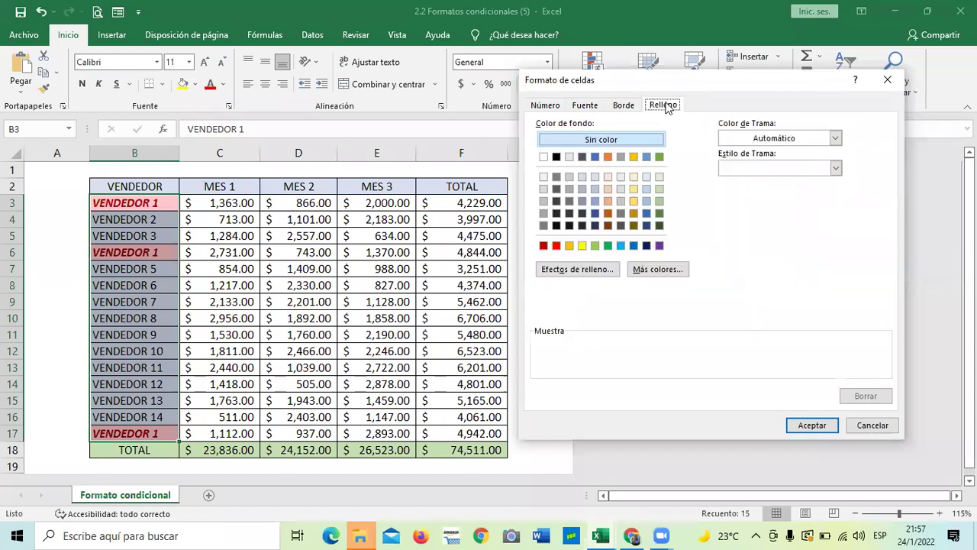
{"action": "left_click", "coordinate": [633, 200]}
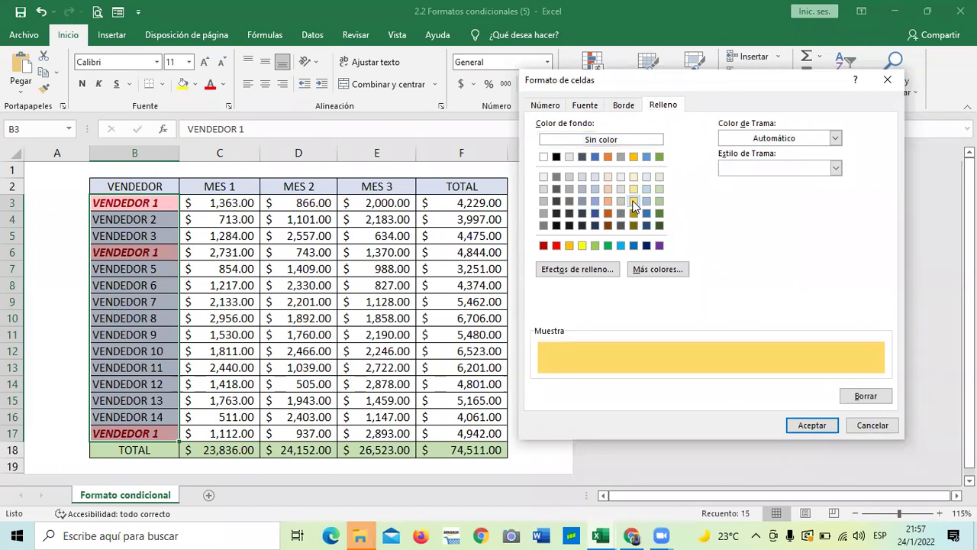
{"action": "left_click", "coordinate": [818, 428]}
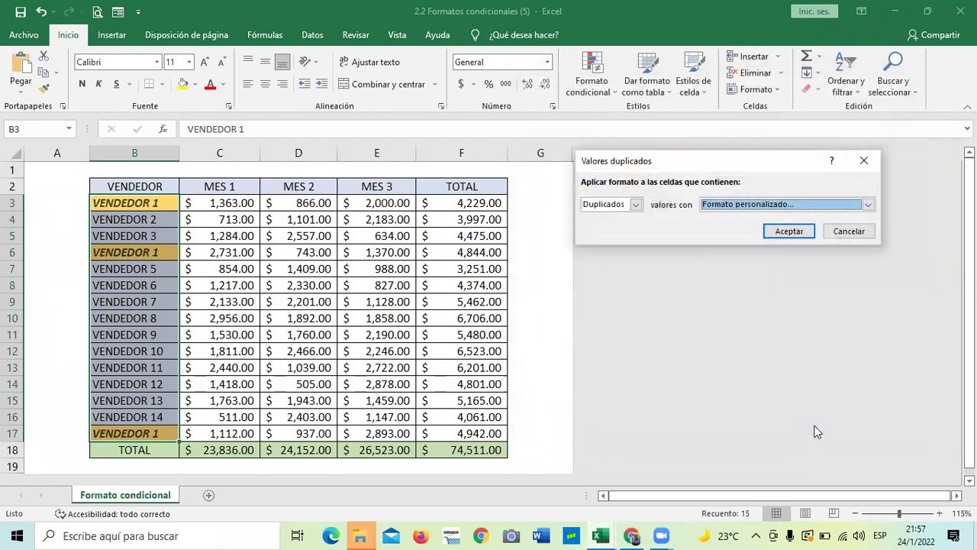
{"action": "left_click", "coordinate": [789, 231]}
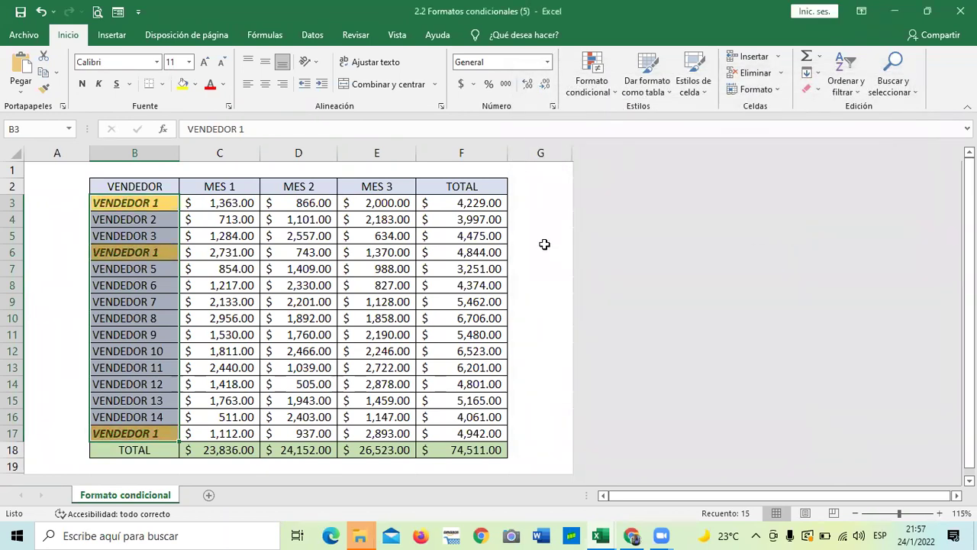
{"action": "left_click", "coordinate": [545, 248]}
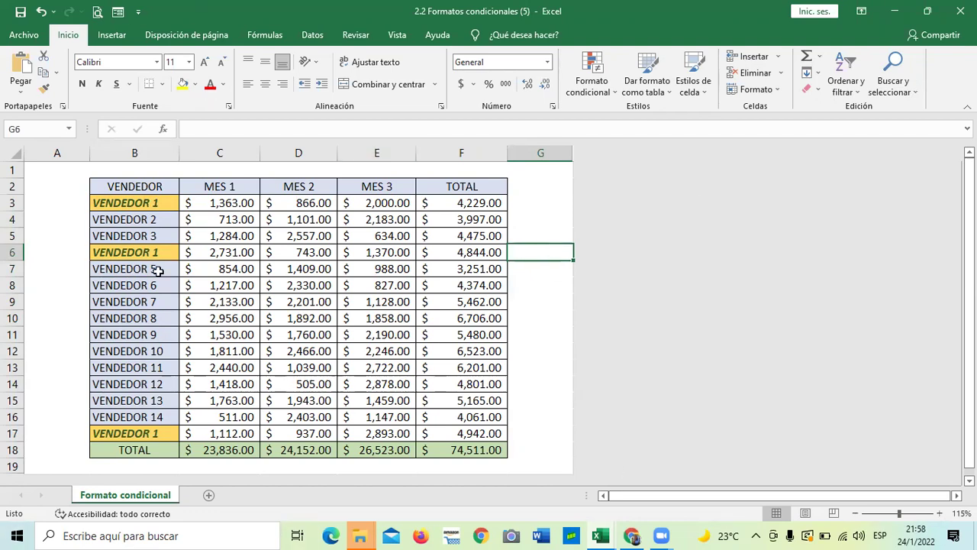
{"action": "left_click", "coordinate": [538, 220]}
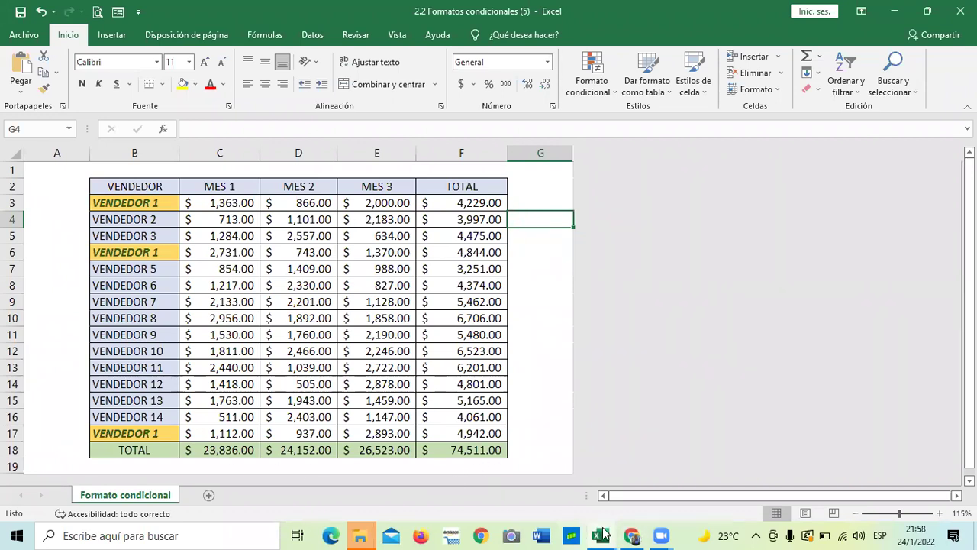
Switch to the Libro3 workbook and look over the Total column of the Promedio sheet.
{"action": "mouse_move", "coordinate": [603, 534]}
{"action": "left_click", "coordinate": [599, 495]}
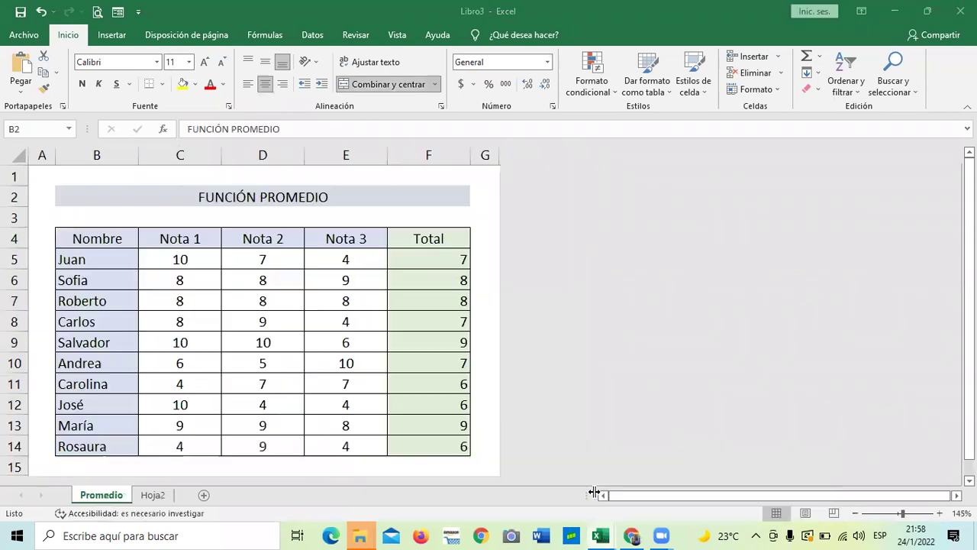
{"action": "left_click", "coordinate": [495, 216]}
{"action": "left_click_drag", "start_coordinate": [463, 258], "coordinate": [420, 427]}
{"action": "left_click_drag", "start_coordinate": [447, 343], "coordinate": [446, 321]}
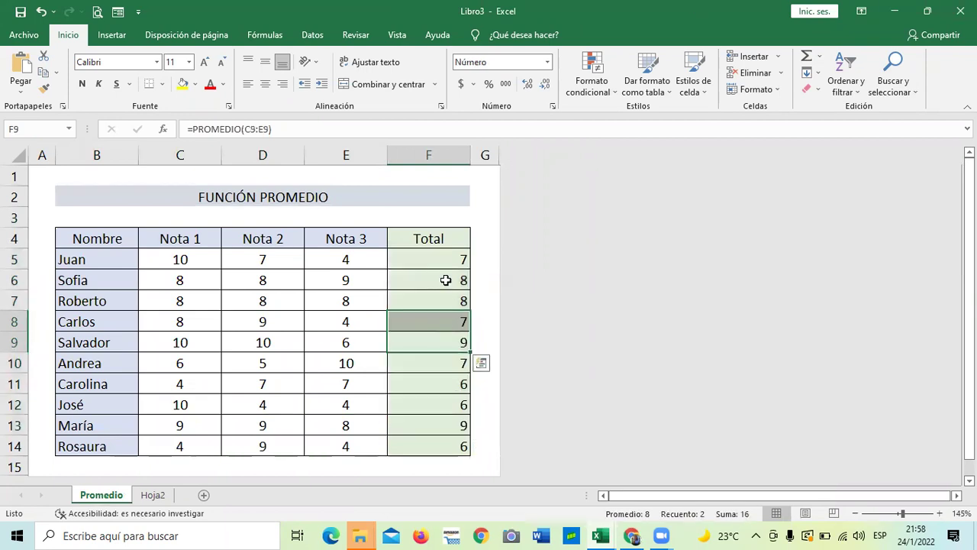
Start a "10 superiores" conditional formatting rule on the Total column, F4:F14.
{"action": "left_click_drag", "start_coordinate": [446, 244], "coordinate": [421, 442]}
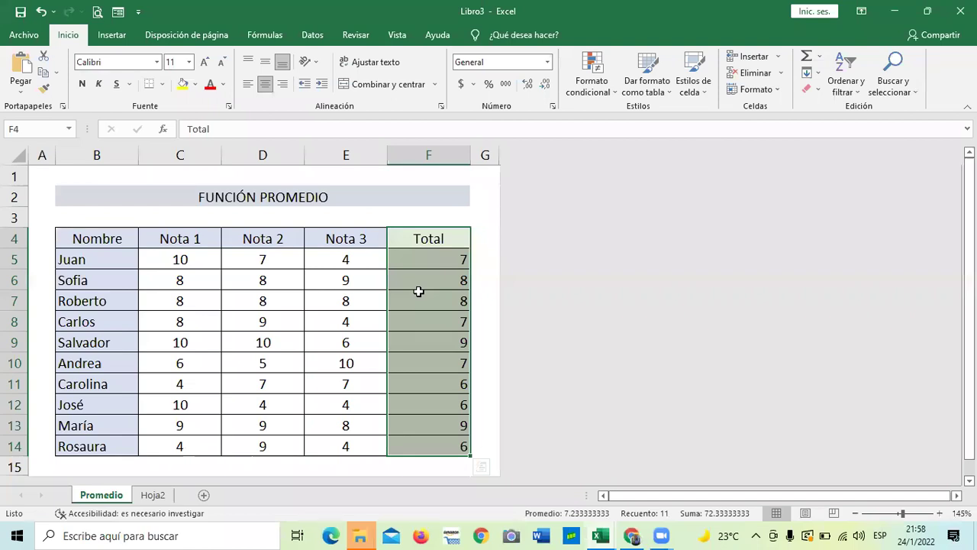
{"action": "left_click", "coordinate": [575, 90]}
{"action": "mouse_move", "coordinate": [620, 122]}
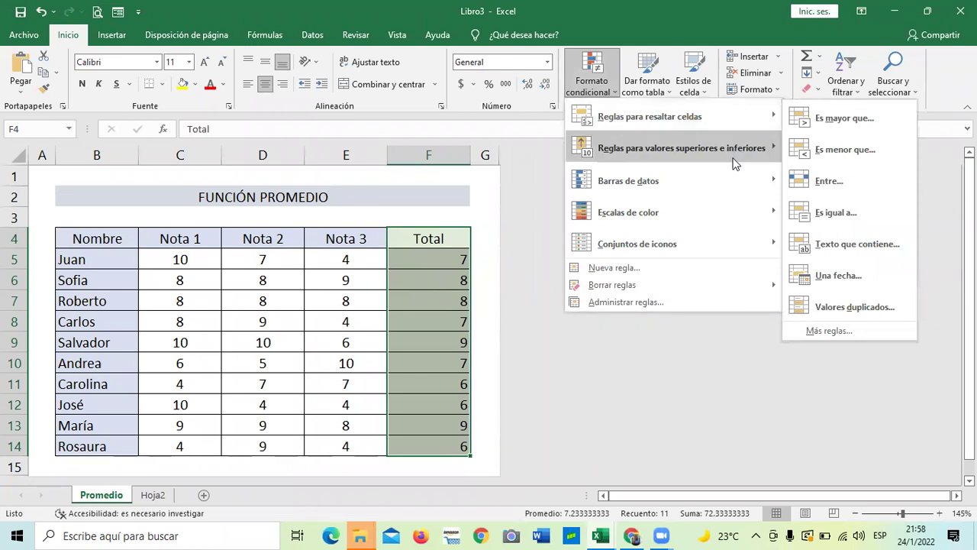
{"action": "mouse_move", "coordinate": [737, 159]}
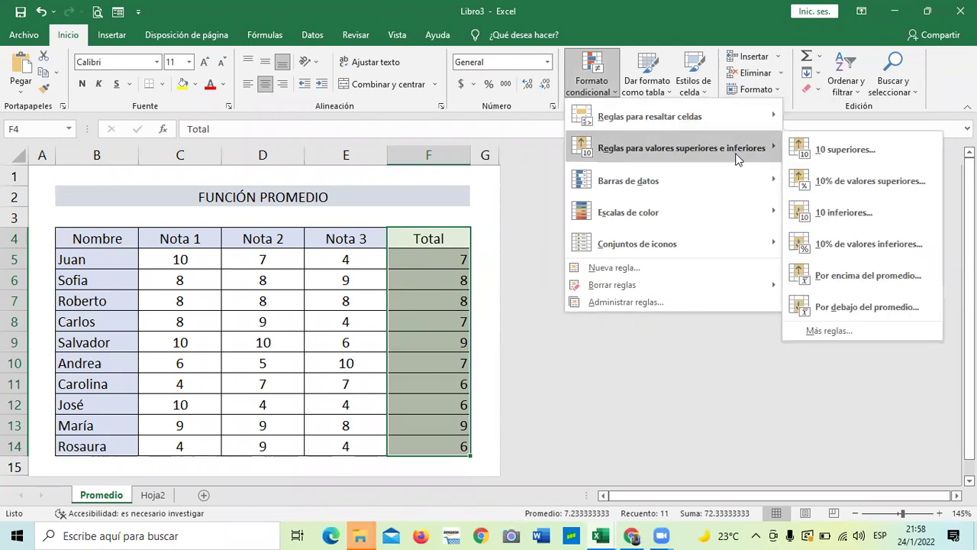
{"action": "left_click", "coordinate": [900, 147]}
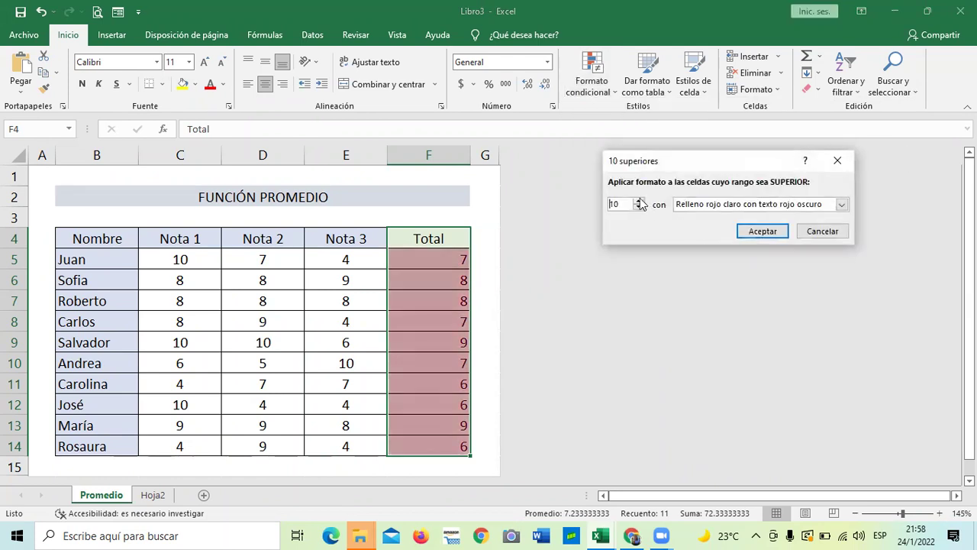
Limit the rule to the top 3 values, format them with "Relleno verde con texto verde oscuro", and apply it.
{"action": "left_click", "coordinate": [639, 209]}
{"action": "left_click", "coordinate": [639, 209]}
{"action": "left_click", "coordinate": [639, 209]}
{"action": "left_click", "coordinate": [639, 209]}
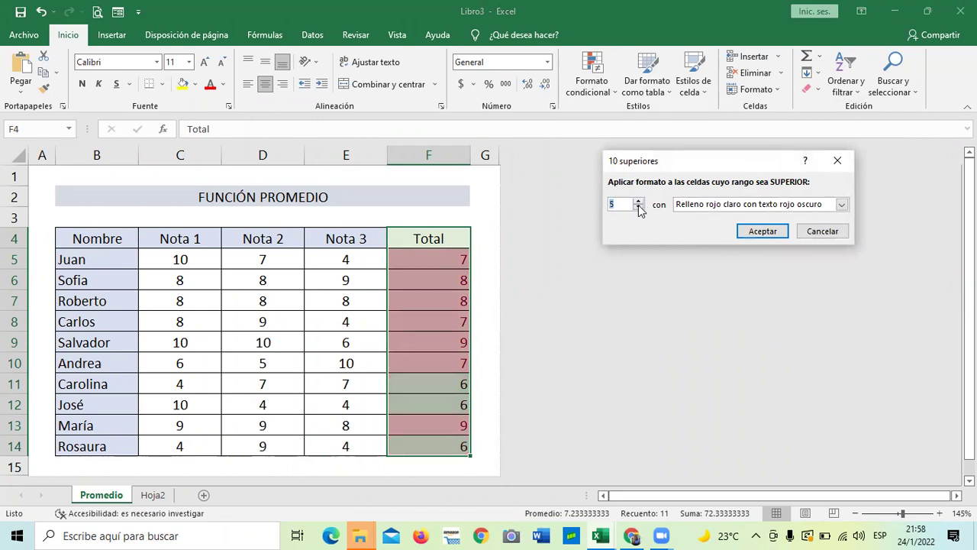
{"action": "left_click", "coordinate": [639, 209]}
{"action": "left_click", "coordinate": [640, 209]}
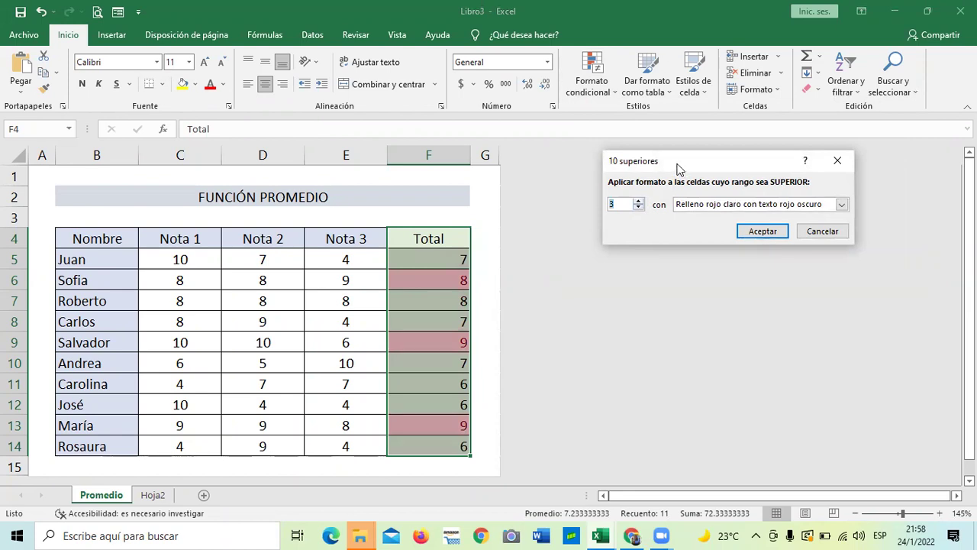
{"action": "left_click", "coordinate": [842, 203]}
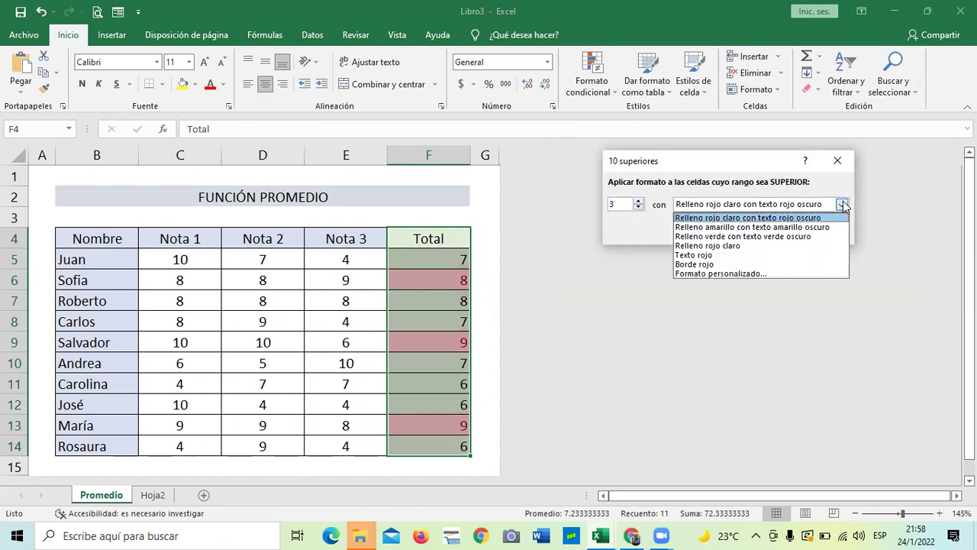
{"action": "left_click", "coordinate": [730, 237]}
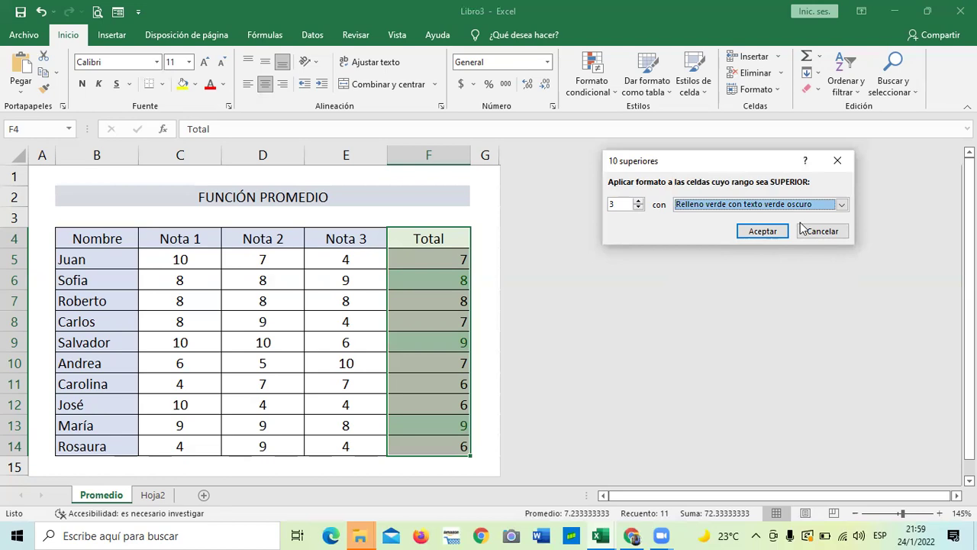
{"action": "left_click", "coordinate": [750, 233]}
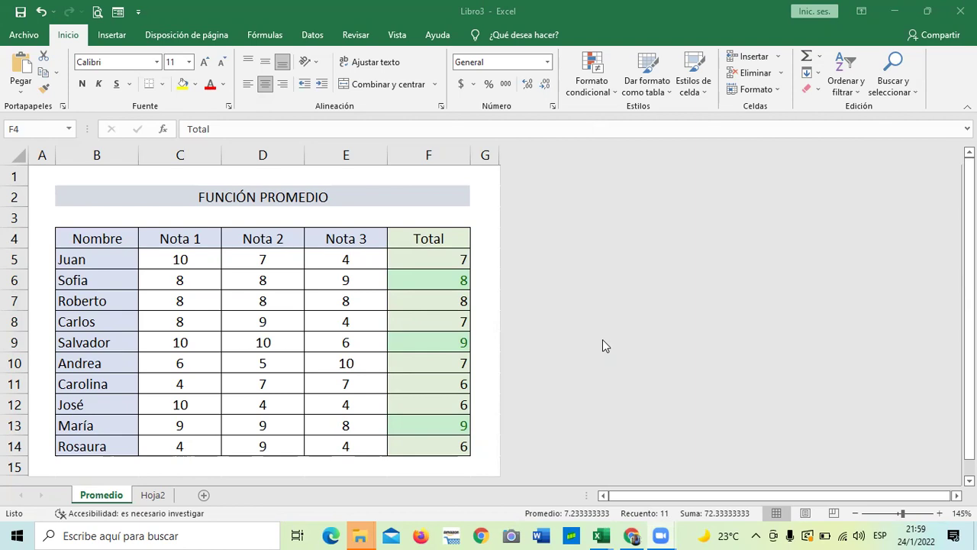
Inspect the highlighted totals, checking the student name in B6 against its average in F6, and the names in B4:B14.
{"action": "key", "text": "ctrl+shift+Down"}
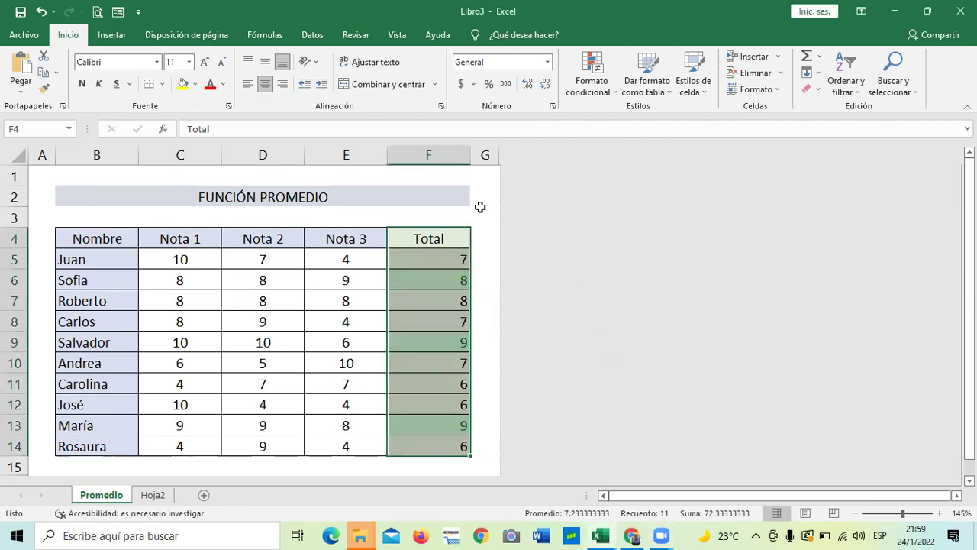
{"action": "left_click", "coordinate": [480, 207]}
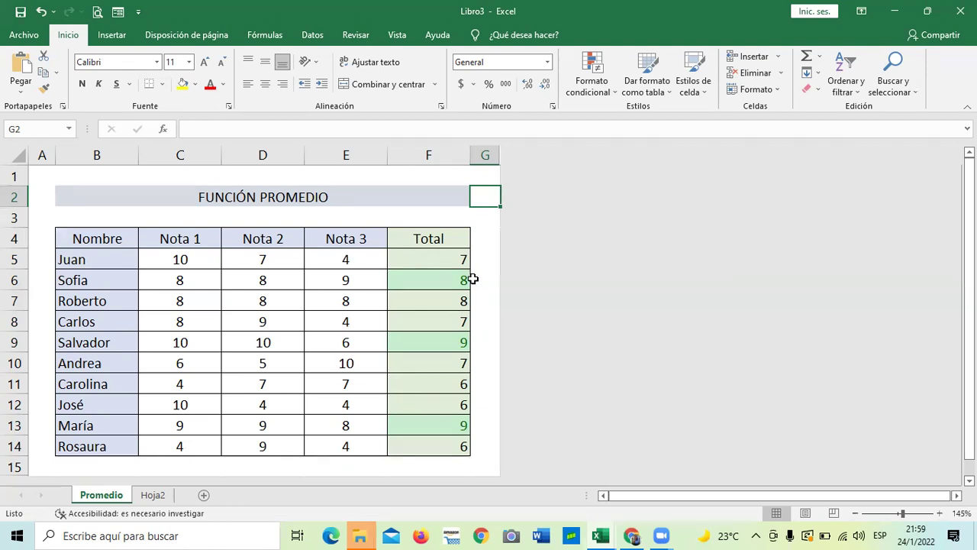
{"action": "left_click", "coordinate": [104, 276]}
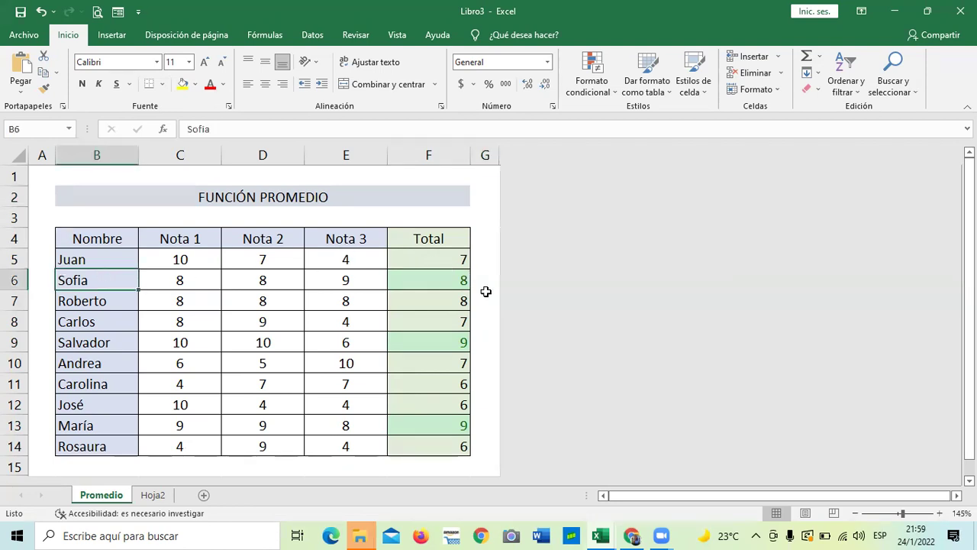
{"action": "left_click", "coordinate": [439, 287]}
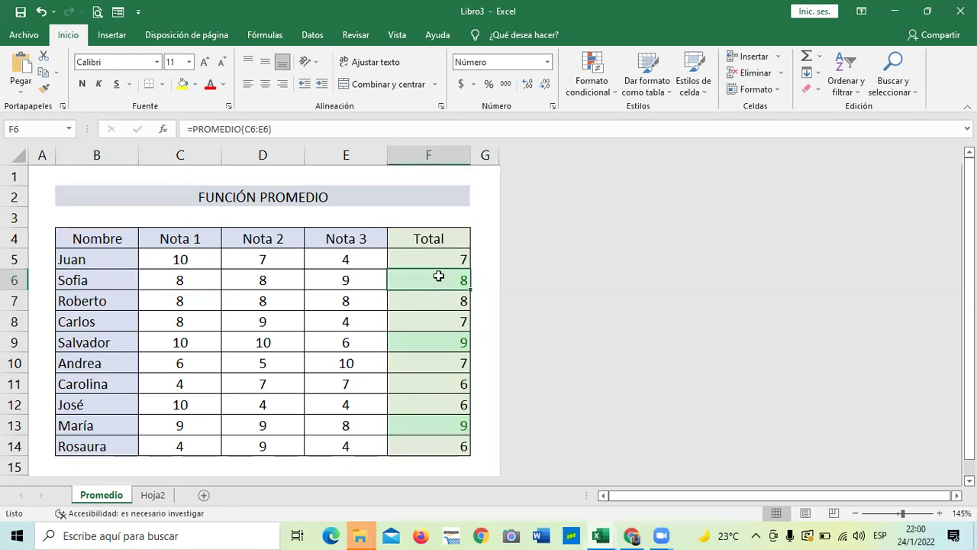
{"action": "left_click", "coordinate": [430, 260]}
{"action": "left_click_drag", "start_coordinate": [105, 241], "coordinate": [92, 446]}
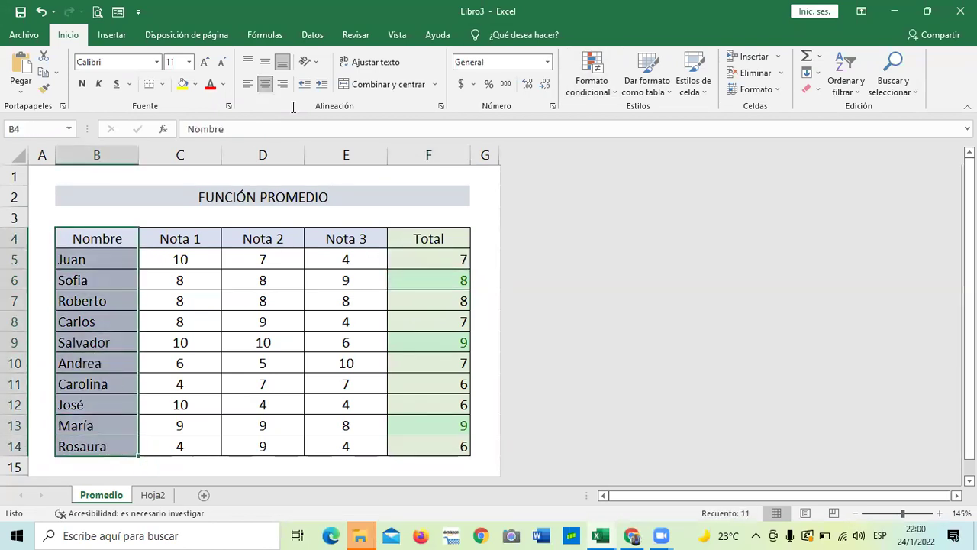
{"action": "left_click", "coordinate": [614, 90]}
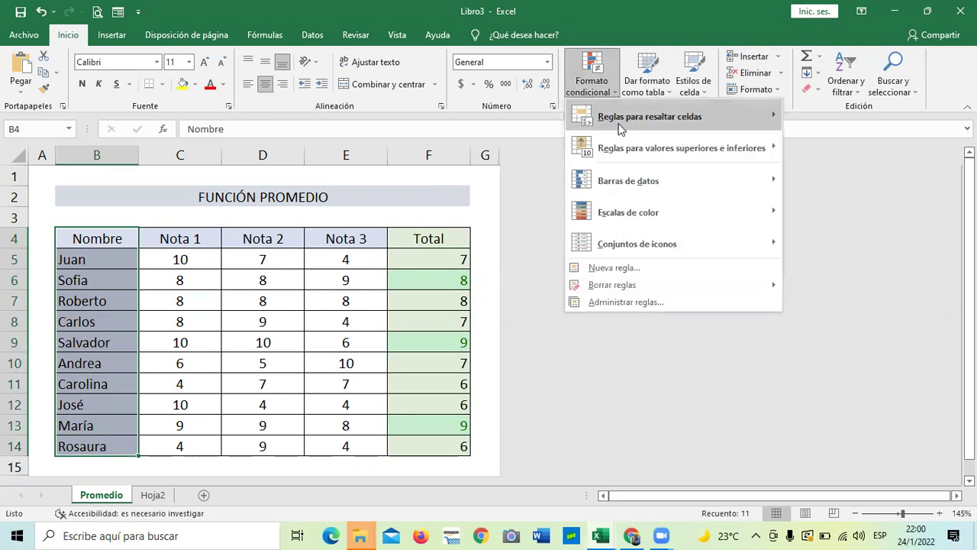
{"action": "mouse_move", "coordinate": [654, 147]}
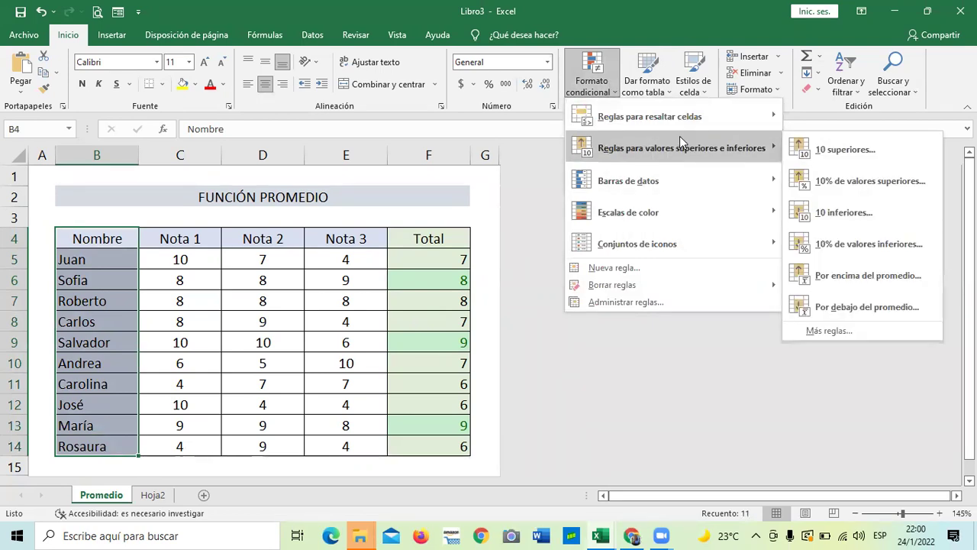
{"action": "mouse_move", "coordinate": [740, 115]}
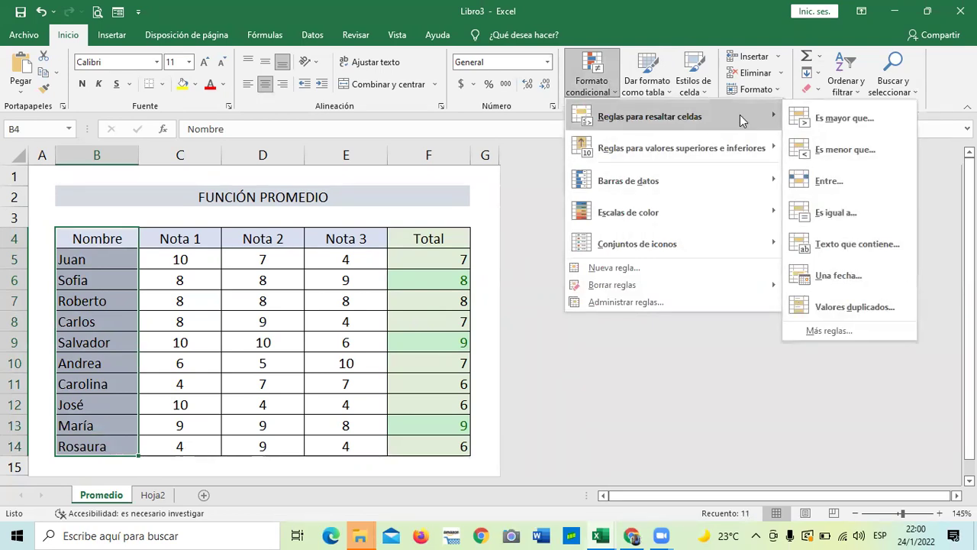
{"action": "left_click", "coordinate": [886, 245]}
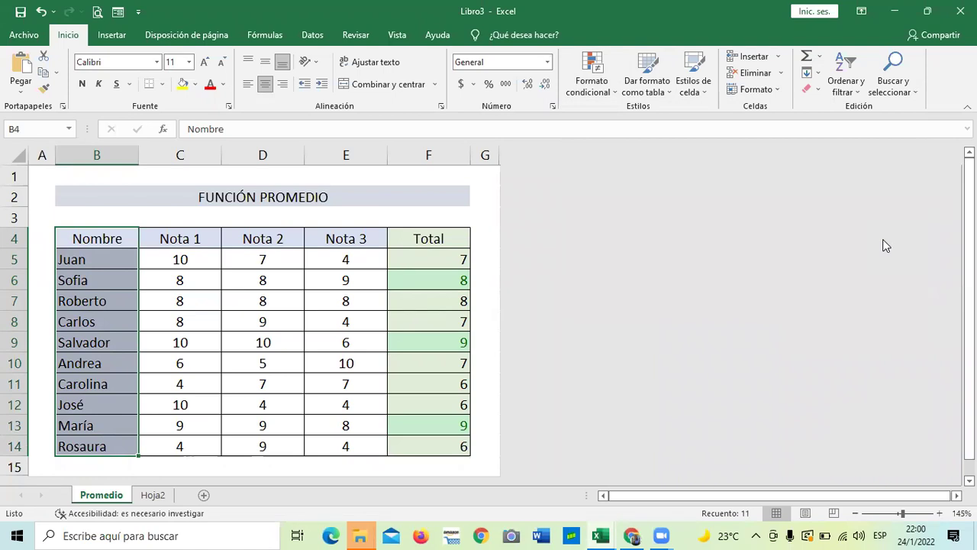
{"action": "left_click", "coordinate": [695, 219]}
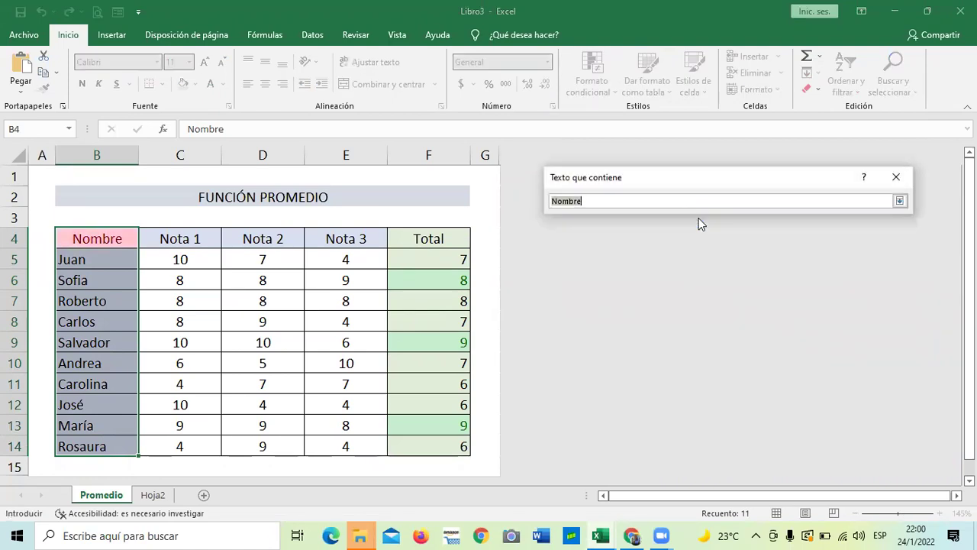
{"action": "left_click", "coordinate": [900, 201]}
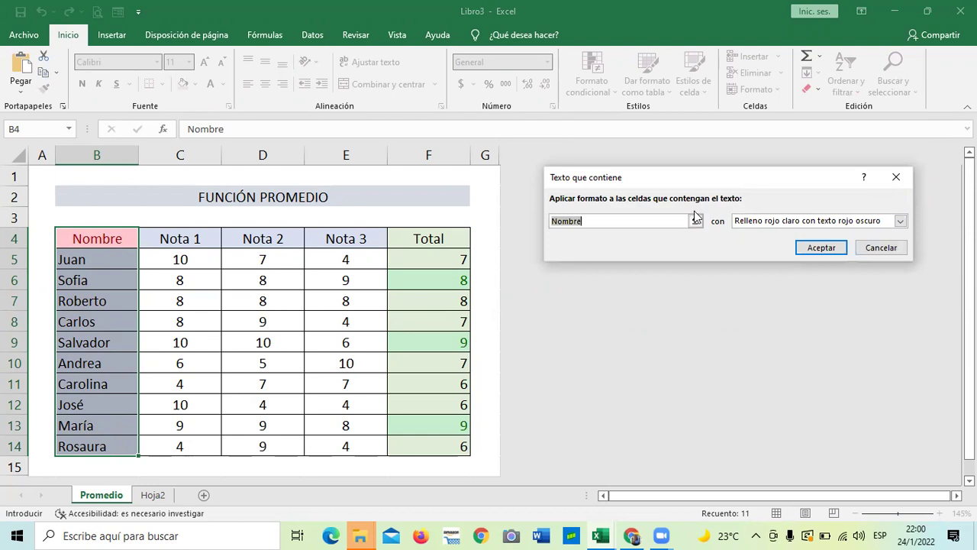
{"action": "left_click", "coordinate": [629, 210]}
{"action": "left_click", "coordinate": [877, 246]}
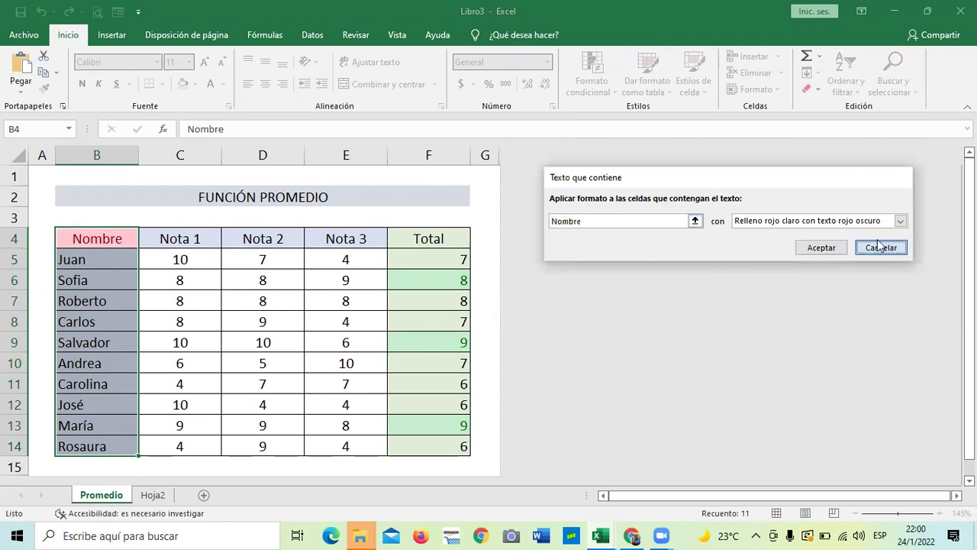
Start a "Texto que contiene" conditional formatting rule on the student names in B5:B14.
{"action": "left_click", "coordinate": [107, 255]}
{"action": "left_click", "coordinate": [115, 336]}
{"action": "left_click", "coordinate": [96, 260]}
{"action": "left_click_drag", "start_coordinate": [106, 289], "coordinate": [114, 444]}
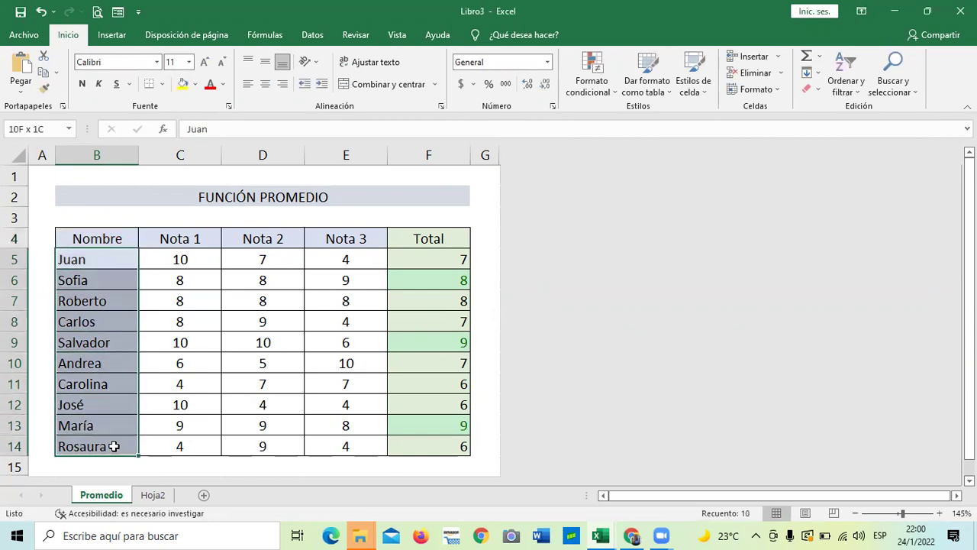
{"action": "left_click", "coordinate": [621, 93]}
{"action": "mouse_move", "coordinate": [634, 161]}
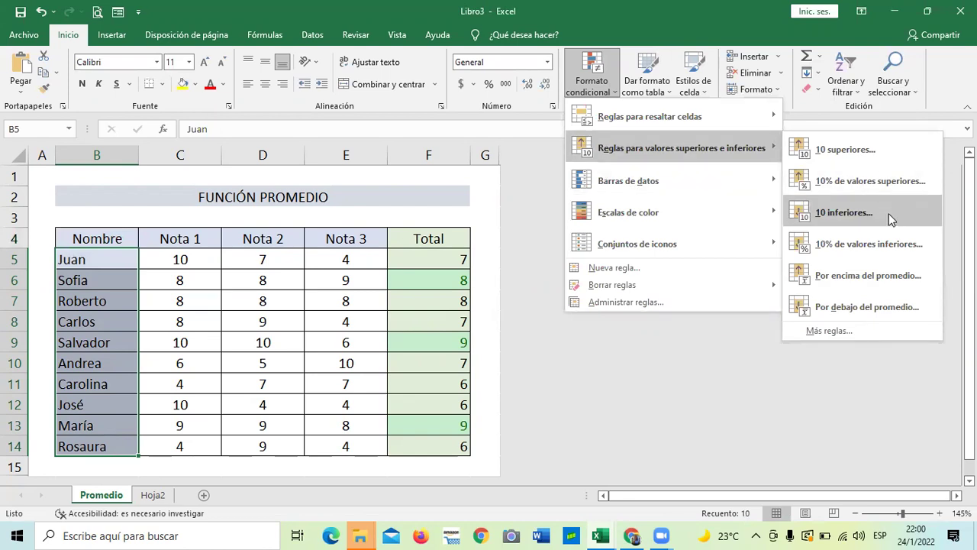
{"action": "mouse_move", "coordinate": [770, 116]}
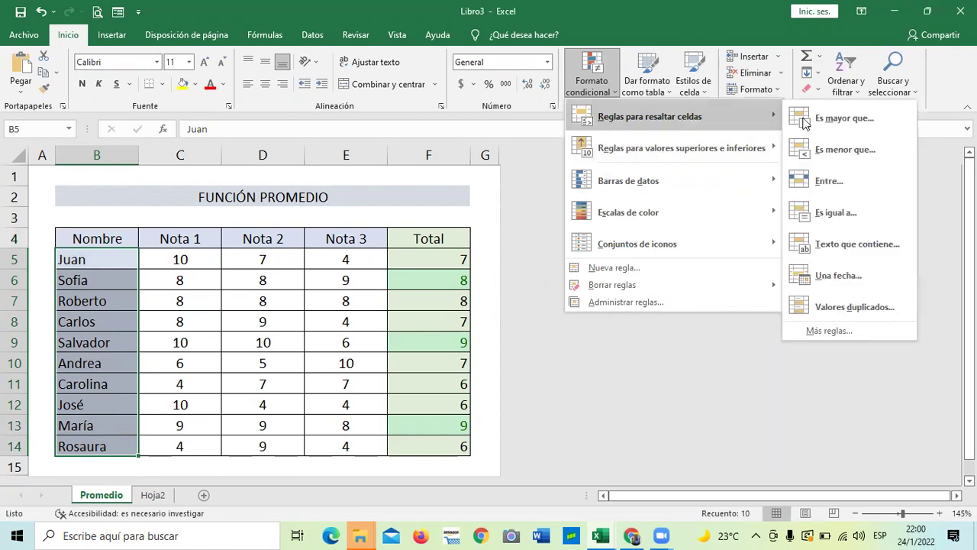
{"action": "left_click", "coordinate": [855, 244]}
Make the rule match the student name in B6 with "Relleno rojo claro con texto rojo oscuro" and apply it.
{"action": "left_click", "coordinate": [628, 218]}
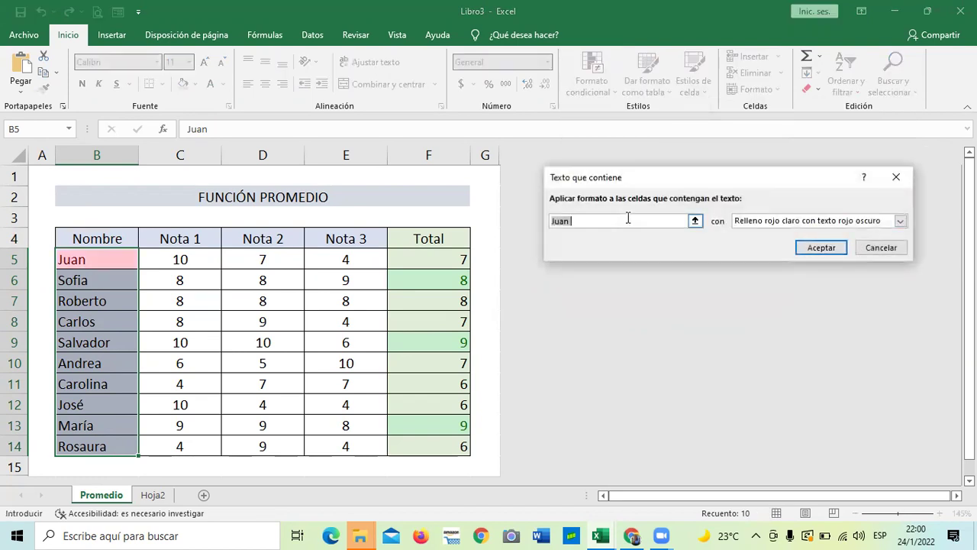
{"action": "type", "text": "Sofia"}
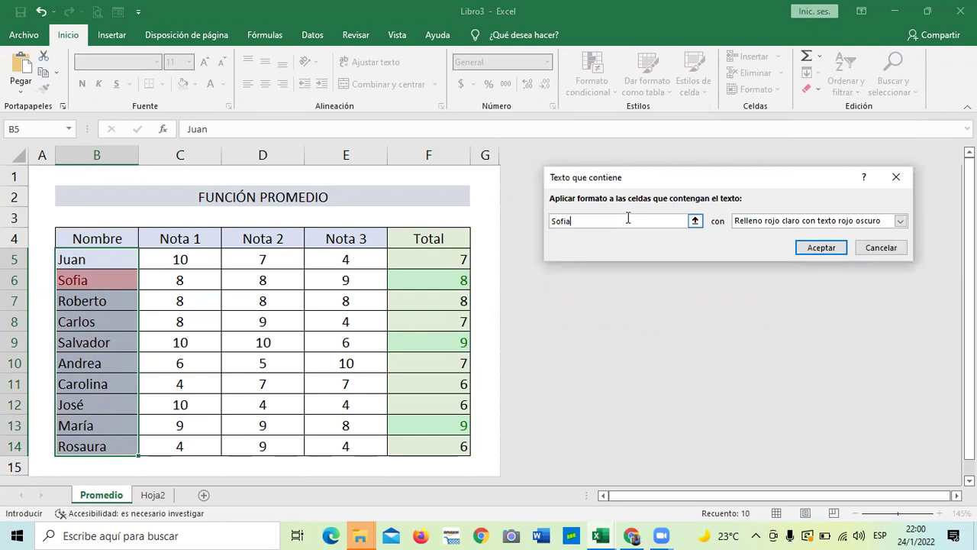
{"action": "key", "text": "Return"}
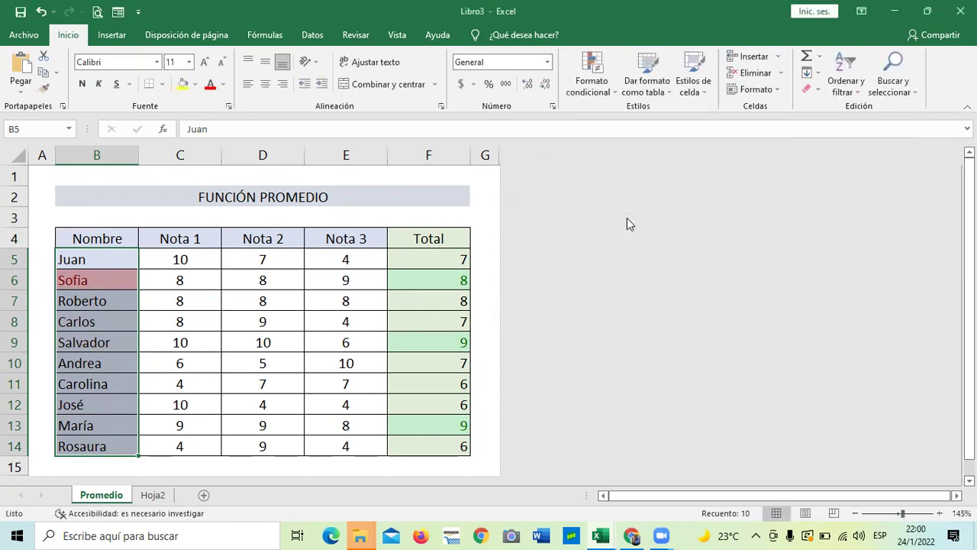
Examine row 6, comparing the highlighted student name in B6 with its average in F6, and review the totals in F5:F14.
{"action": "left_click", "coordinate": [425, 218]}
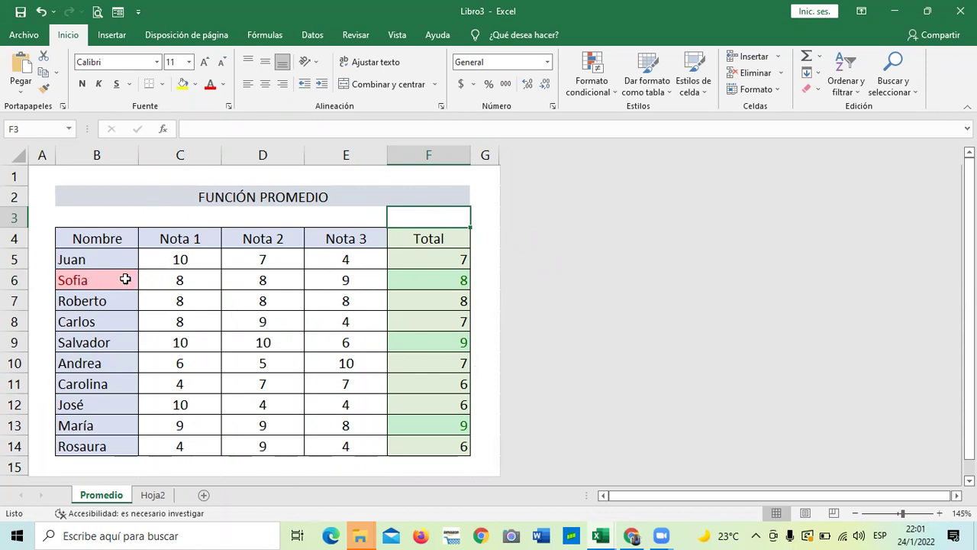
{"action": "left_click", "coordinate": [5, 278]}
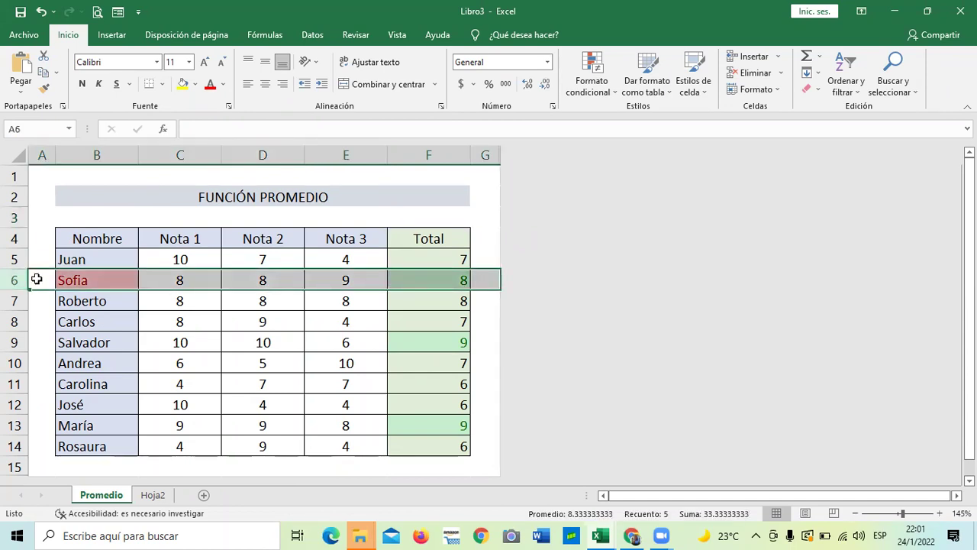
{"action": "left_click", "coordinate": [97, 279]}
{"action": "left_click", "coordinate": [416, 281]}
{"action": "left_click", "coordinate": [98, 281]}
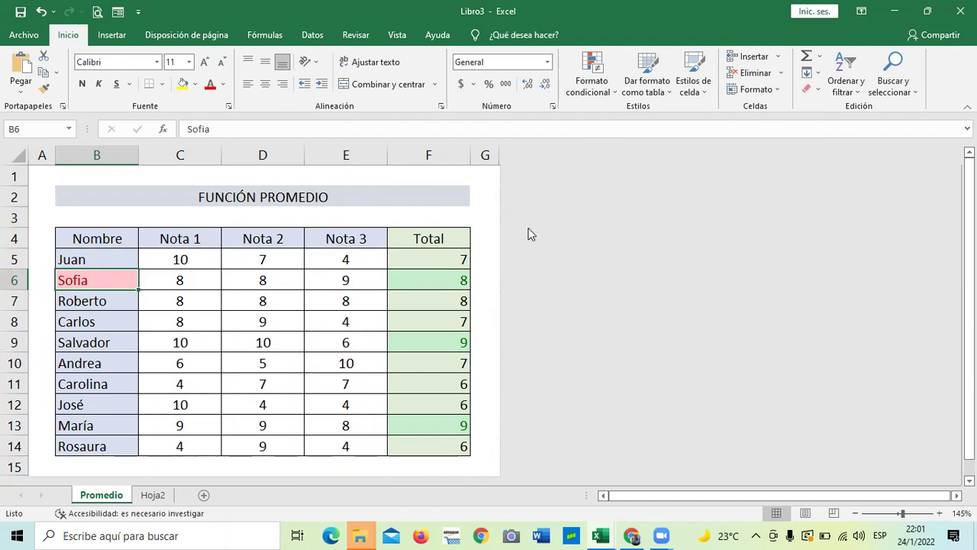
{"action": "left_click", "coordinate": [429, 259]}
{"action": "left_click_drag", "start_coordinate": [430, 291], "coordinate": [438, 441]}
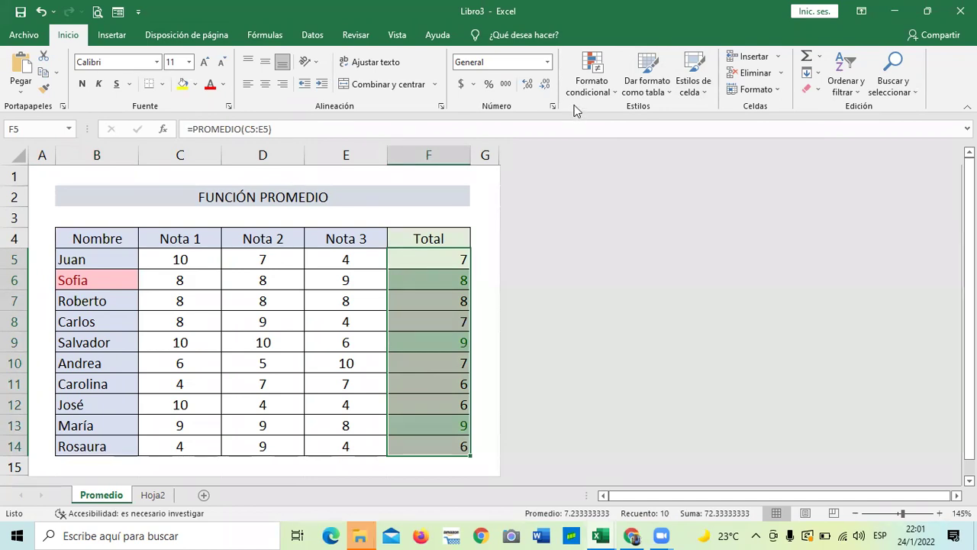
{"action": "left_click", "coordinate": [334, 365]}
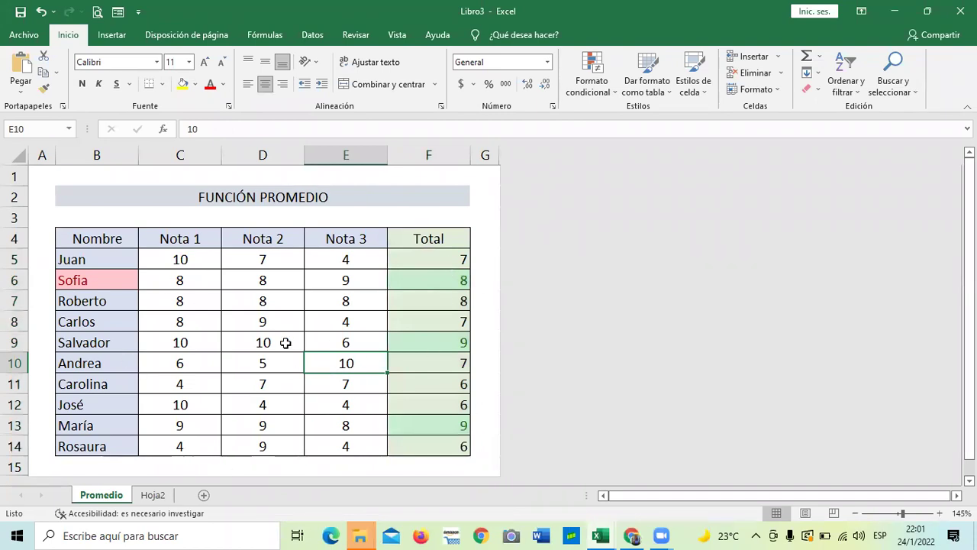
{"action": "left_click", "coordinate": [153, 494]}
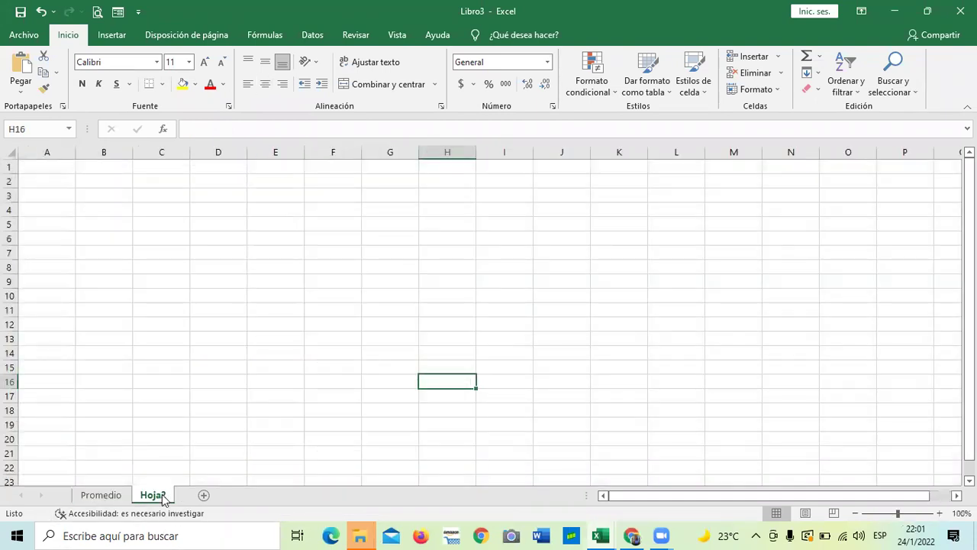
{"action": "left_click", "coordinate": [107, 495]}
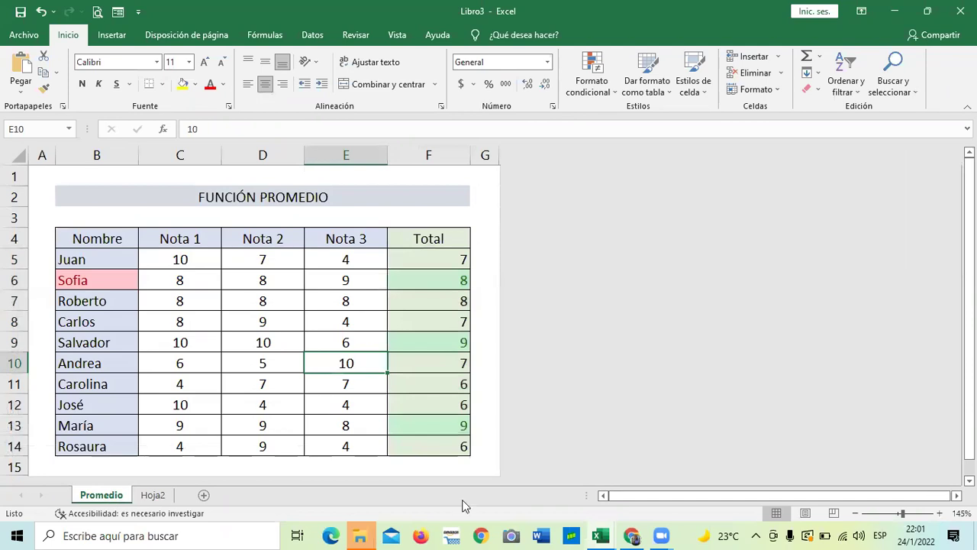
{"action": "mouse_move", "coordinate": [609, 532]}
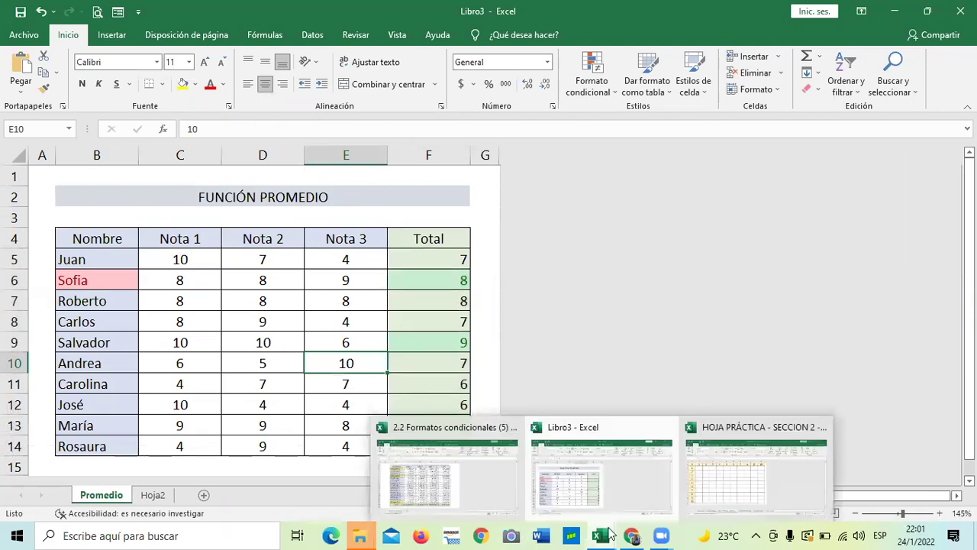
{"action": "left_click", "coordinate": [425, 493]}
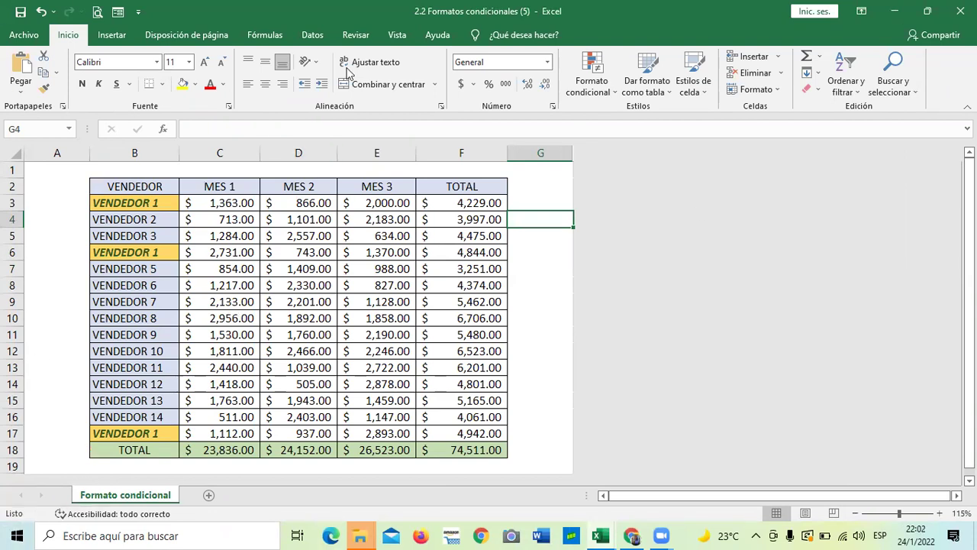
{"action": "left_click", "coordinate": [616, 92]}
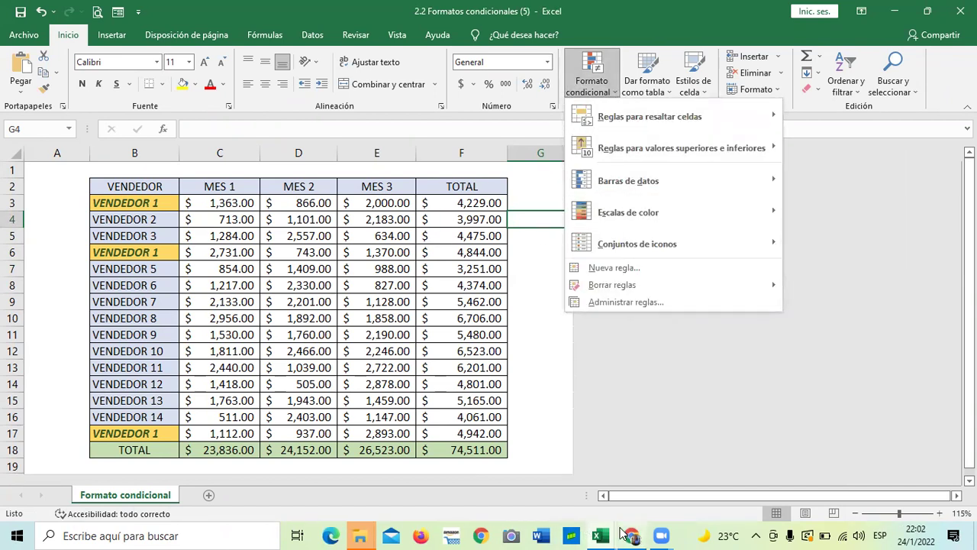
{"action": "mouse_move", "coordinate": [601, 534]}
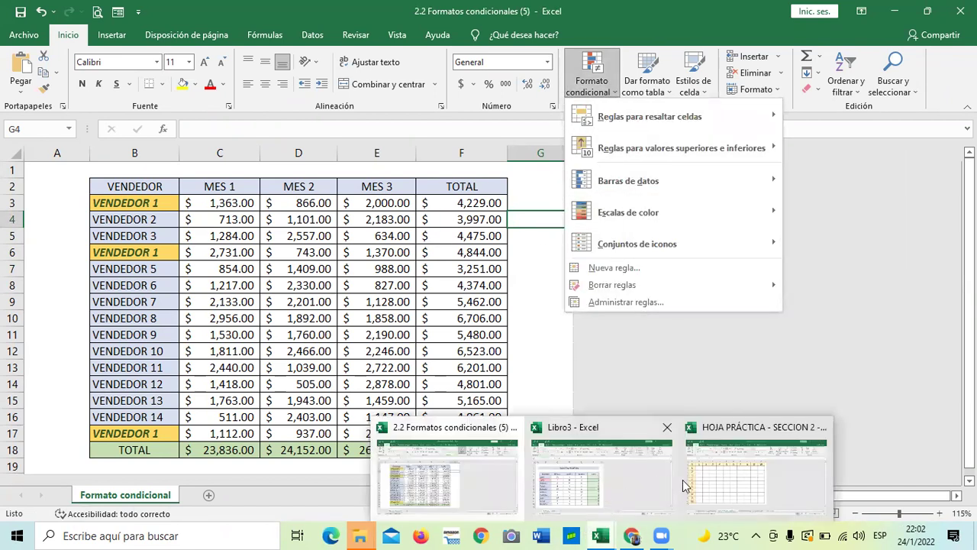
{"action": "left_click", "coordinate": [624, 473]}
Apply the directional icon set of three coloured arrows (green, yellow, red) to the totals in F5:F14.
{"action": "left_click", "coordinate": [458, 259]}
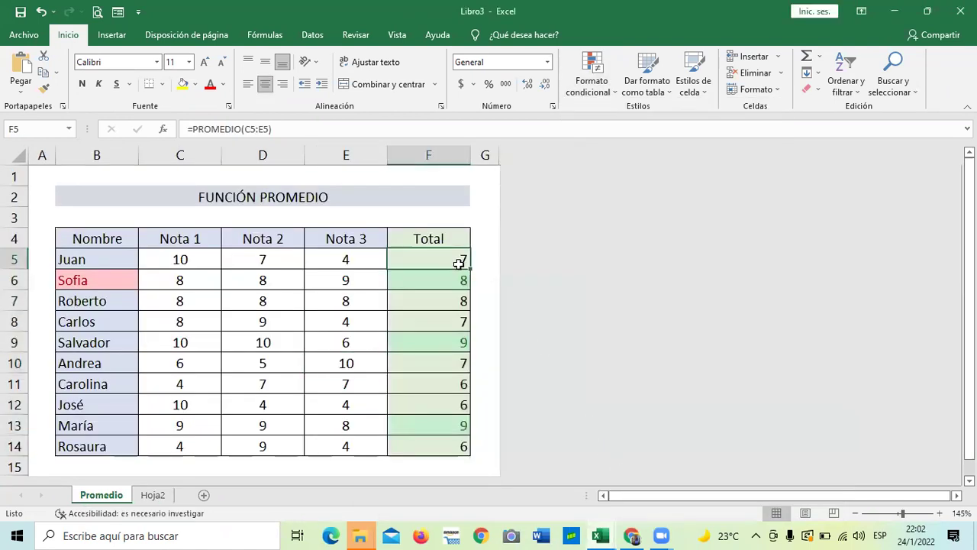
{"action": "left_click_drag", "start_coordinate": [448, 255], "coordinate": [414, 356]}
{"action": "left_click", "coordinate": [443, 240]}
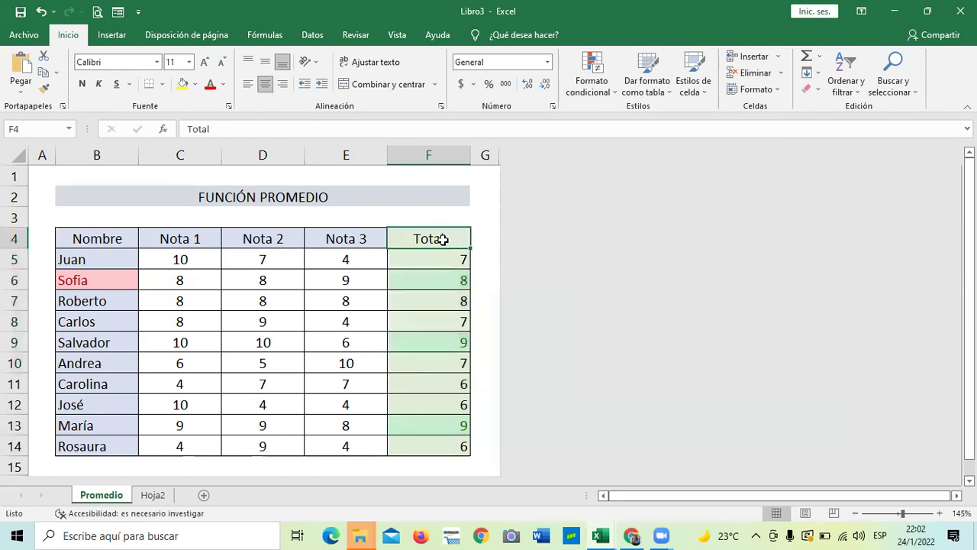
{"action": "left_click_drag", "start_coordinate": [432, 253], "coordinate": [443, 437]}
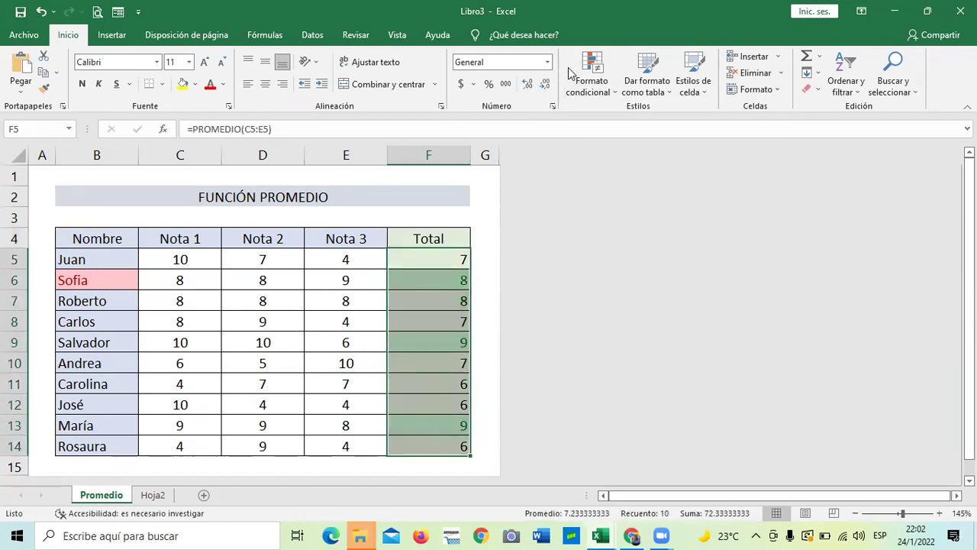
{"action": "left_click", "coordinate": [611, 87]}
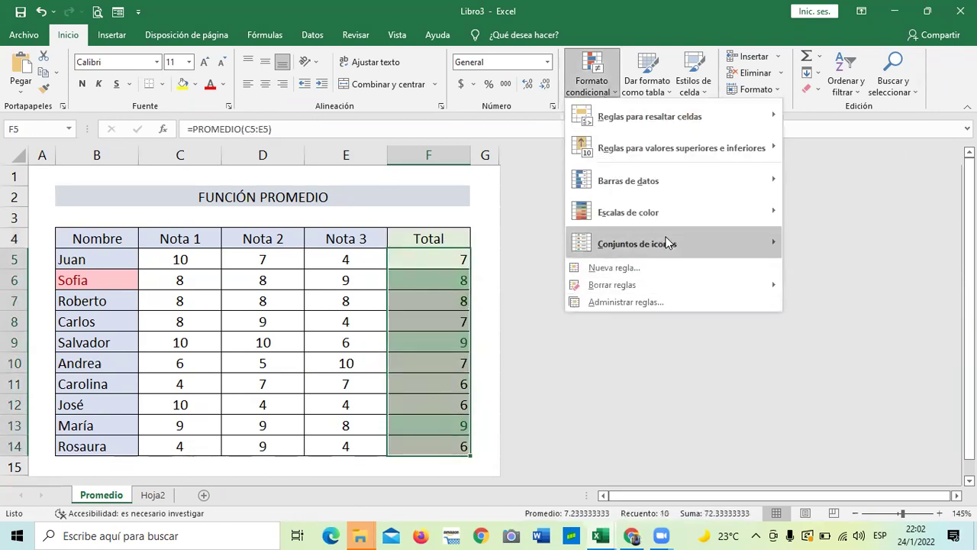
{"action": "mouse_move", "coordinate": [718, 243]}
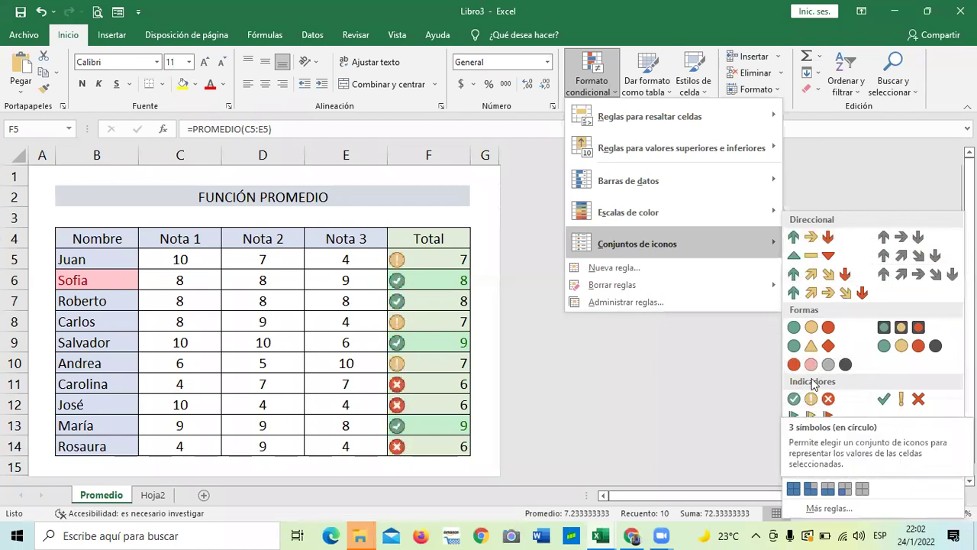
{"action": "left_click", "coordinate": [816, 239]}
{"action": "left_click", "coordinate": [411, 219]}
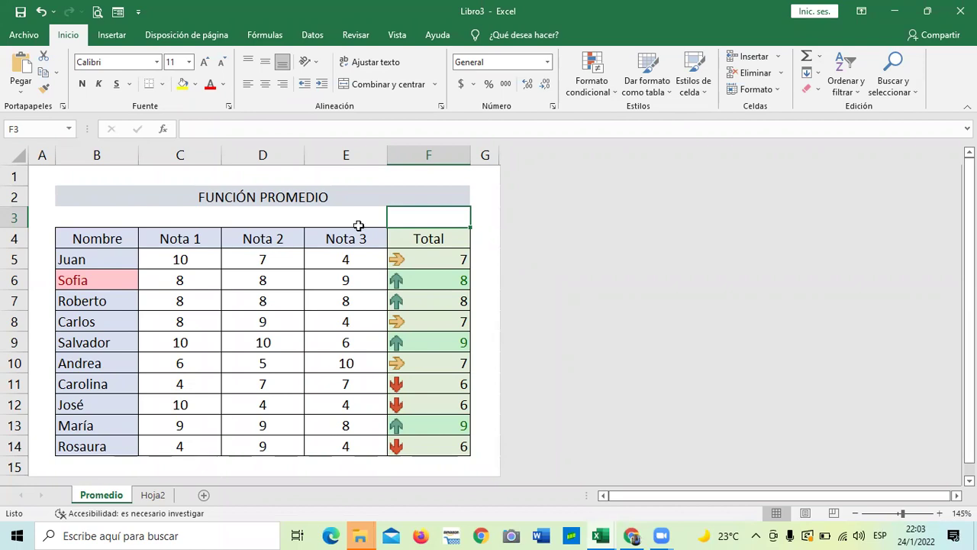
{"action": "left_click", "coordinate": [350, 301]}
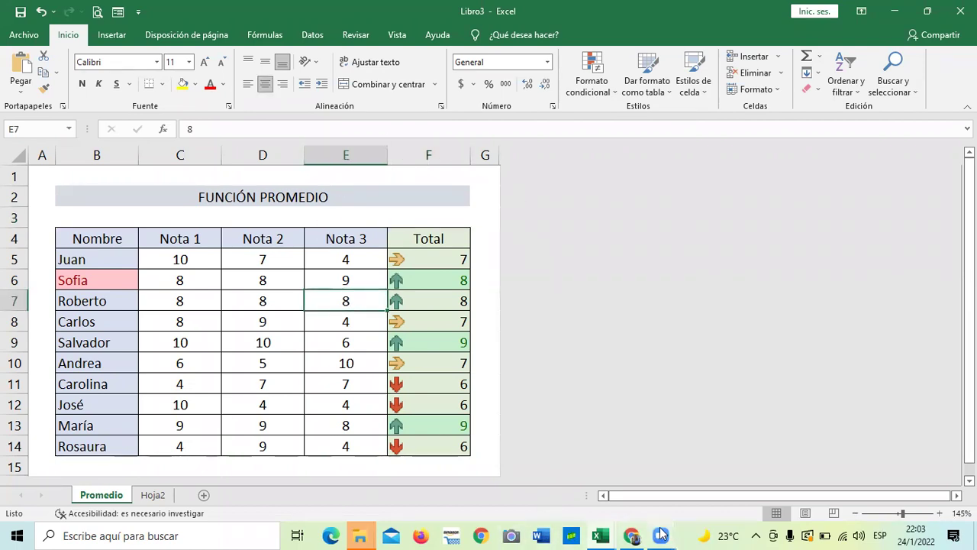
{"action": "mouse_move", "coordinate": [633, 535]}
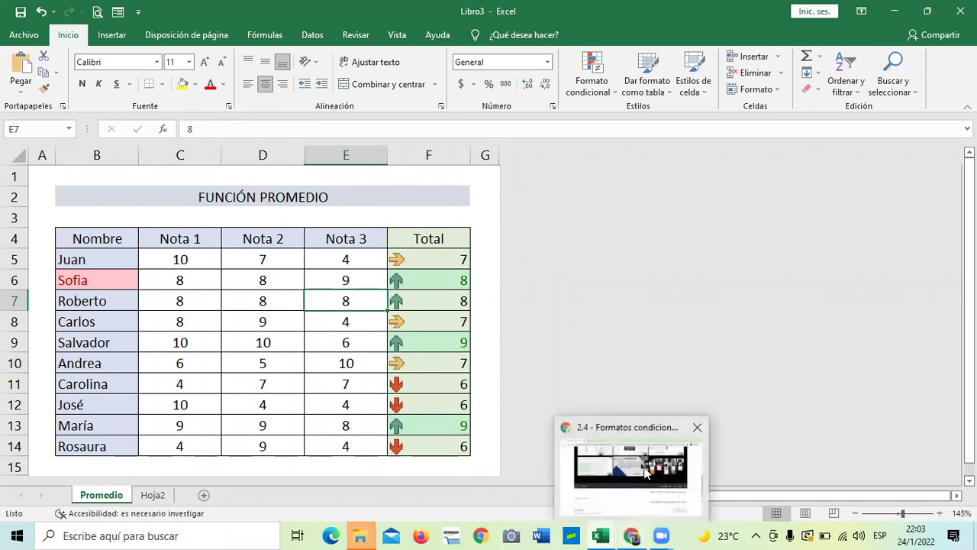
{"action": "left_click", "coordinate": [446, 214]}
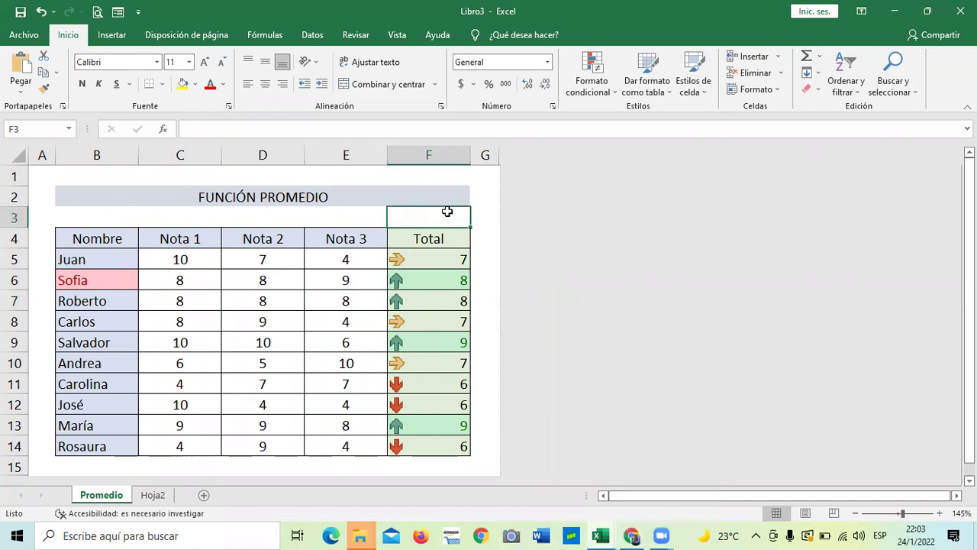